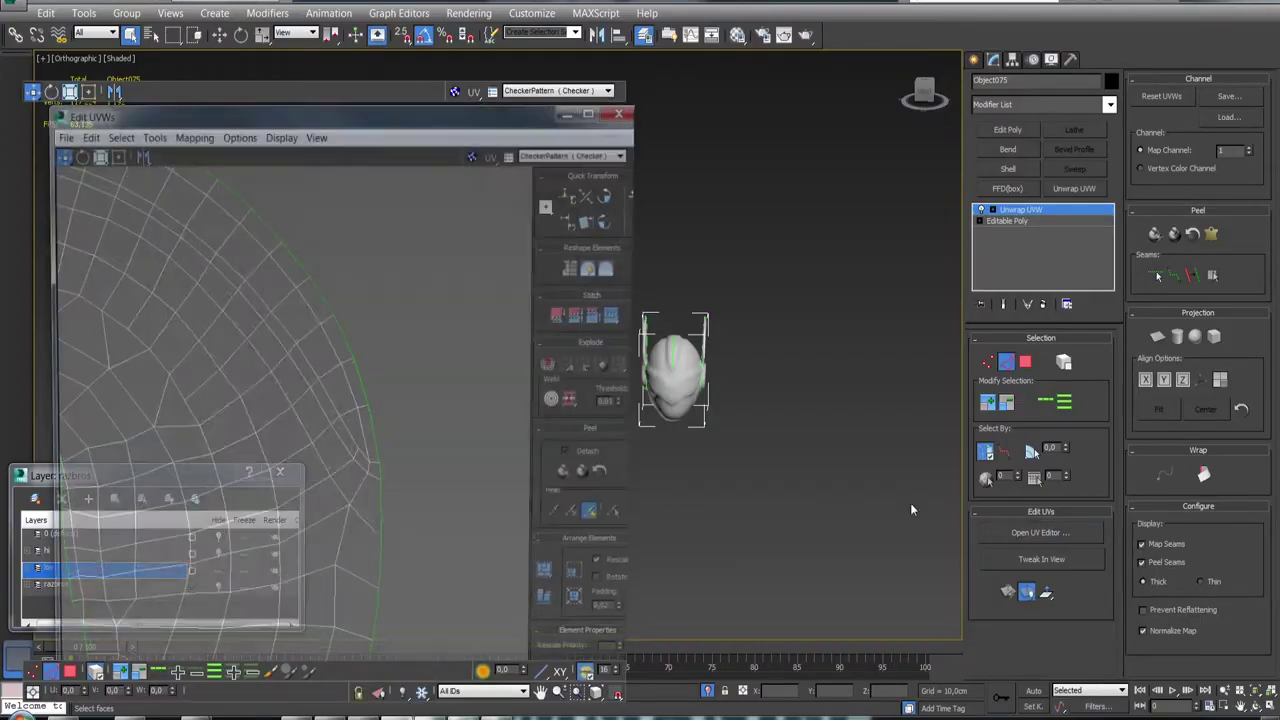
Frame the UV islands and orbit the helmet to a front view
scroll(453, 418, down, 5)
scroll(450, 419, down, 3)
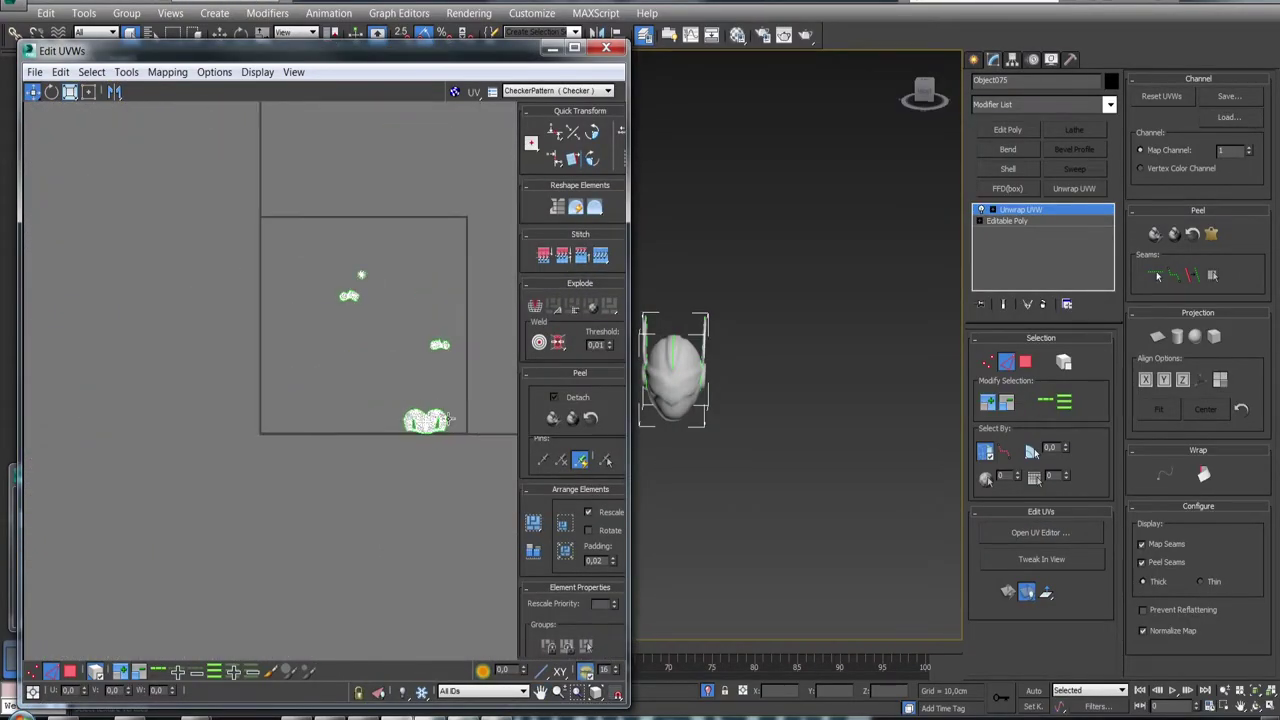
scroll(444, 400, up, 3)
scroll(452, 360, down, 2)
middle_drag(400, 275, 350, 287)
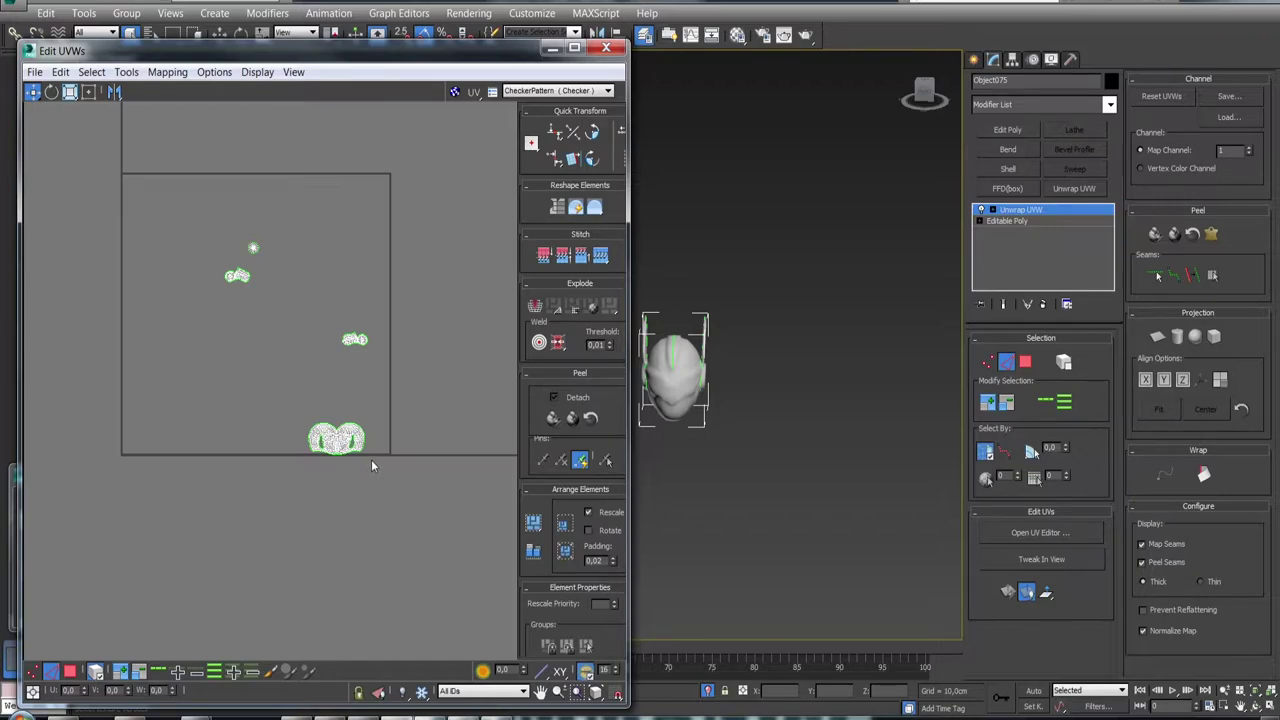
middle_drag(712, 314, 796, 263)
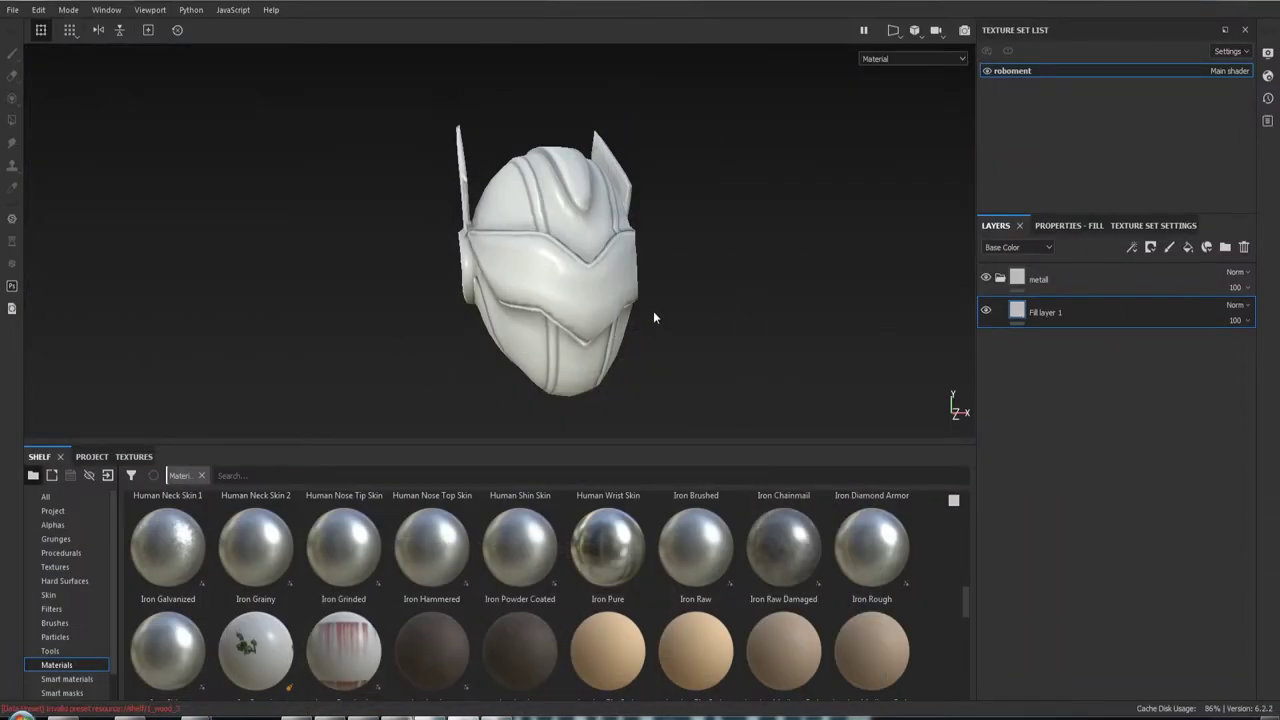
alt+drag(744, 287, 578, 233)
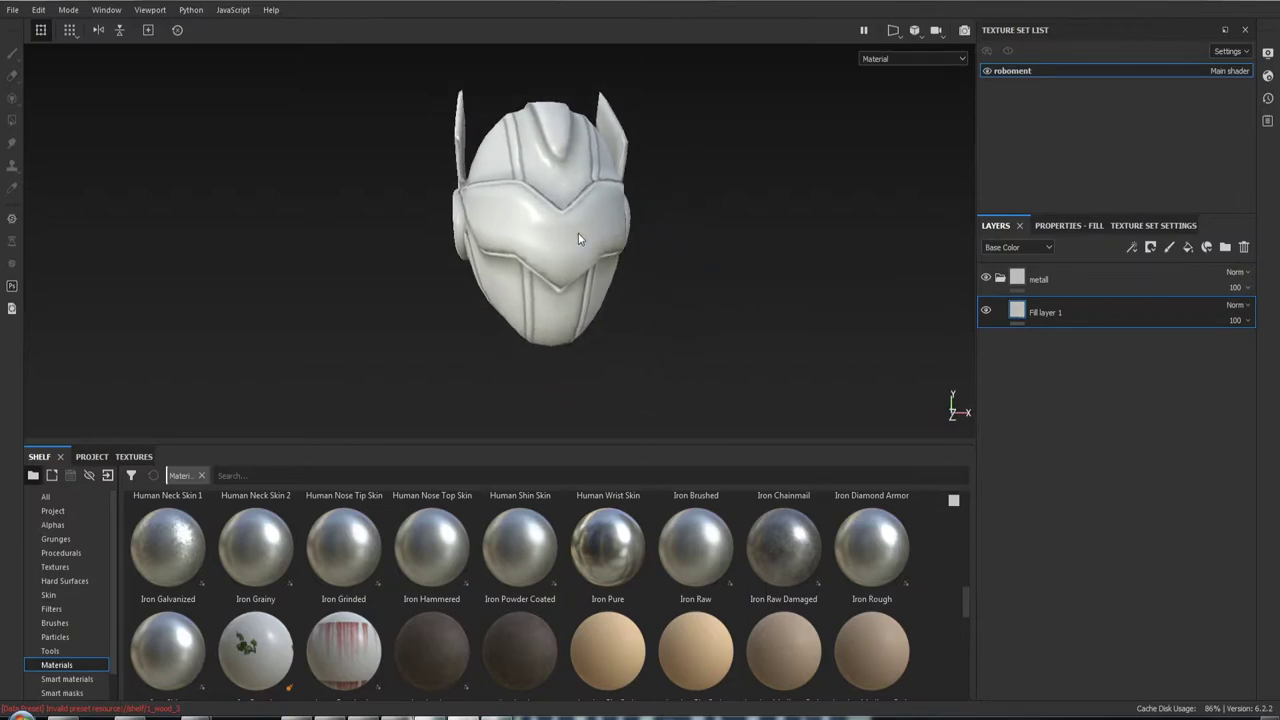
alt+right_drag(578, 233, 595, 357)
mouse_move(595, 357)
alt+mouse_down()
mouse_move(566, 300)
mouse_move(659, 310)
alt+mouse_up()
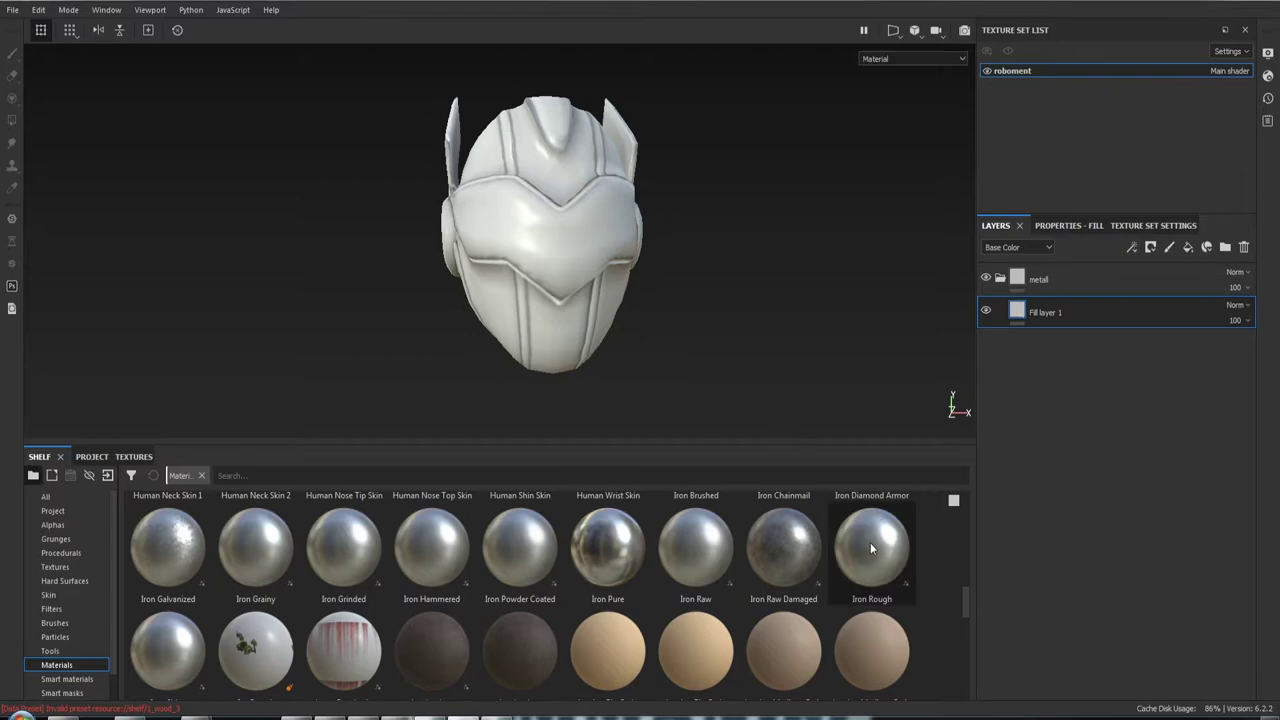
Add the Iron Rough material from the Shelf to the layer stack
mouse_move(871, 546)
drag(870, 542, 1150, 369)
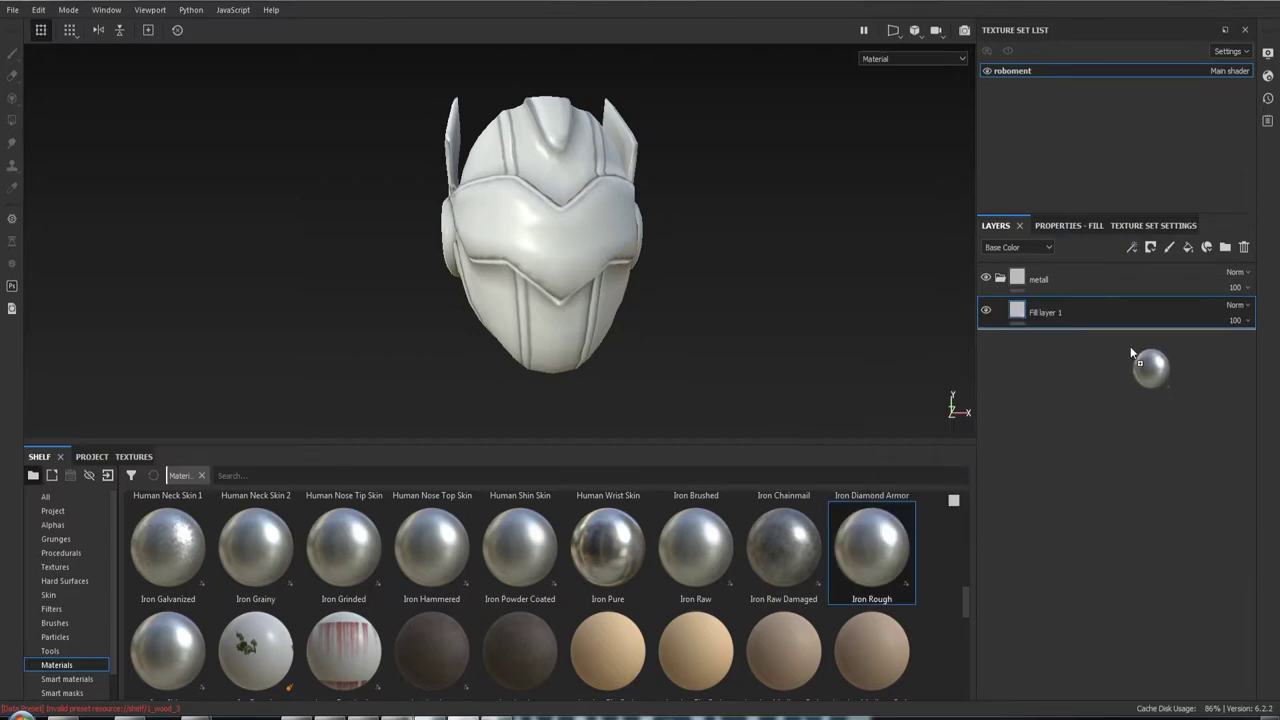
click(1063, 228)
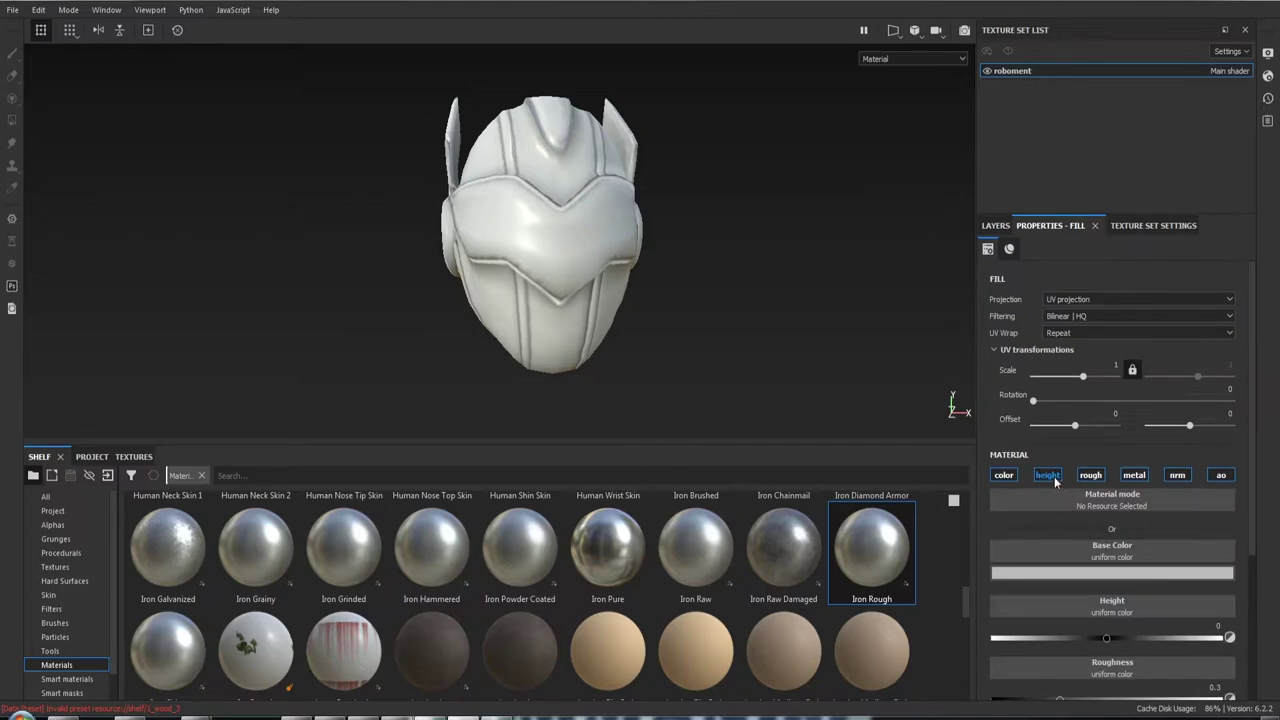
click(996, 225)
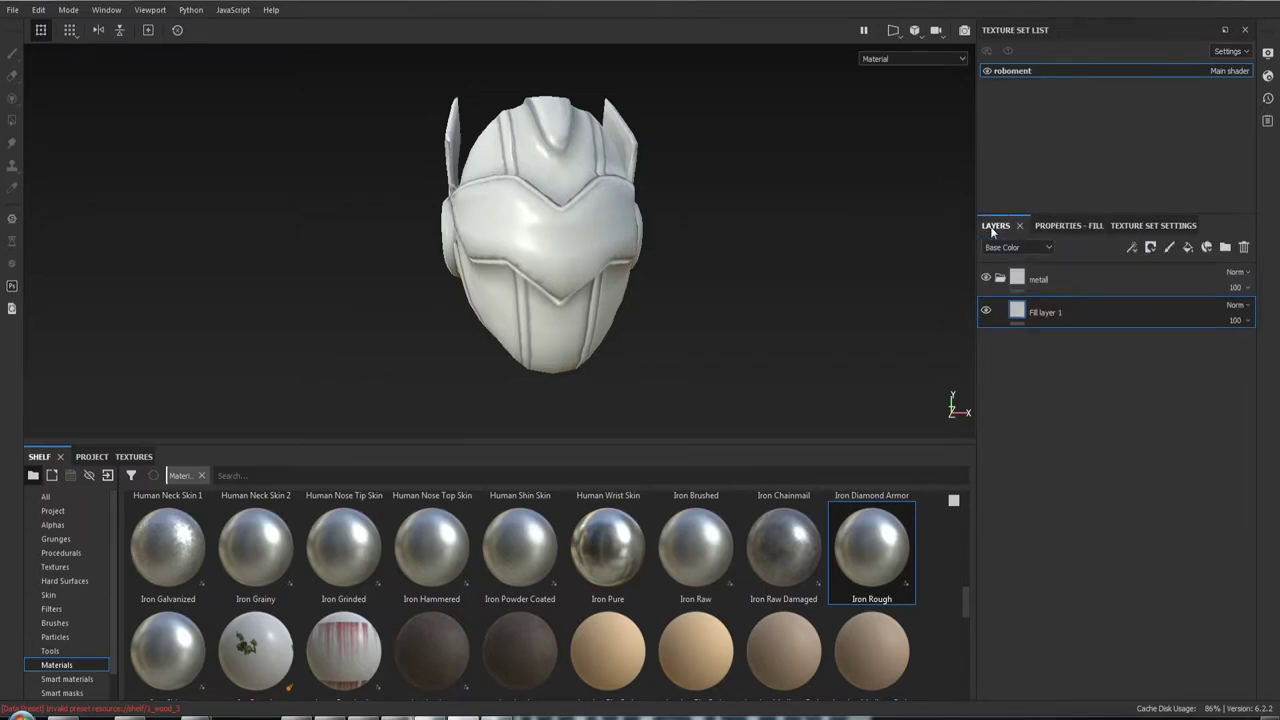
drag(868, 538, 1057, 295)
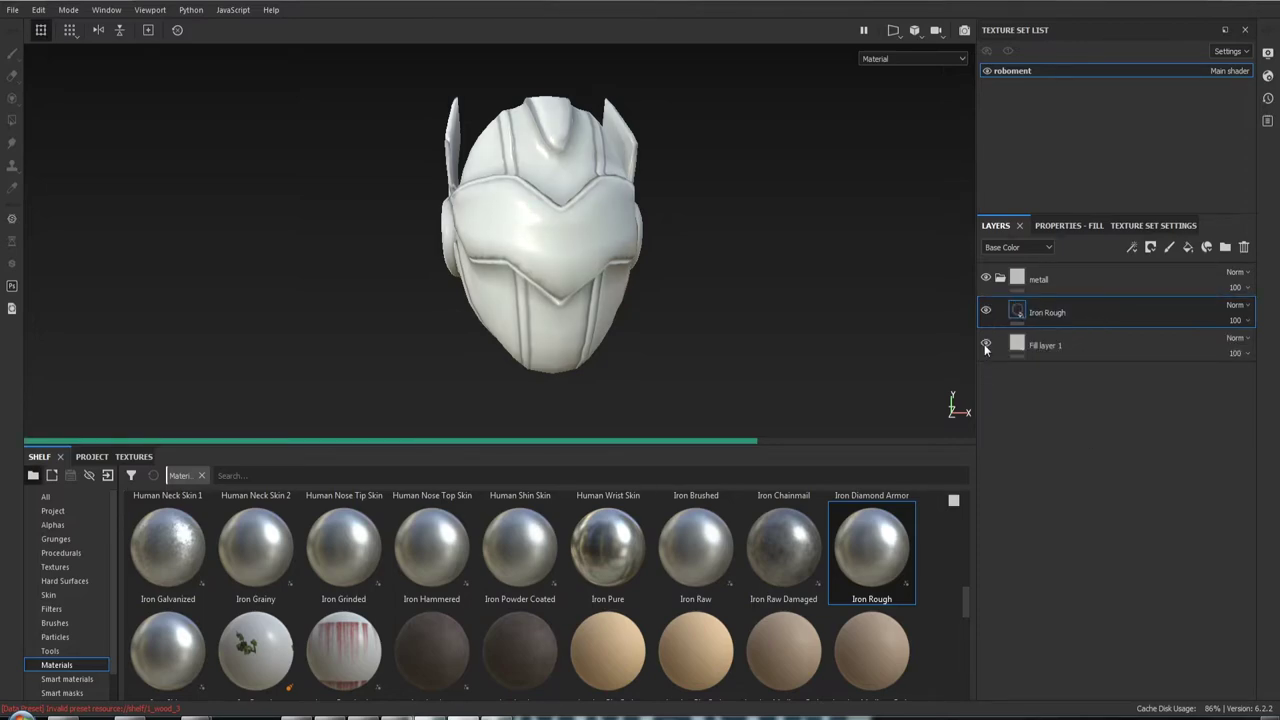
Delete the old Fill layer 1 so the helmet shows rough metal
click(1100, 345)
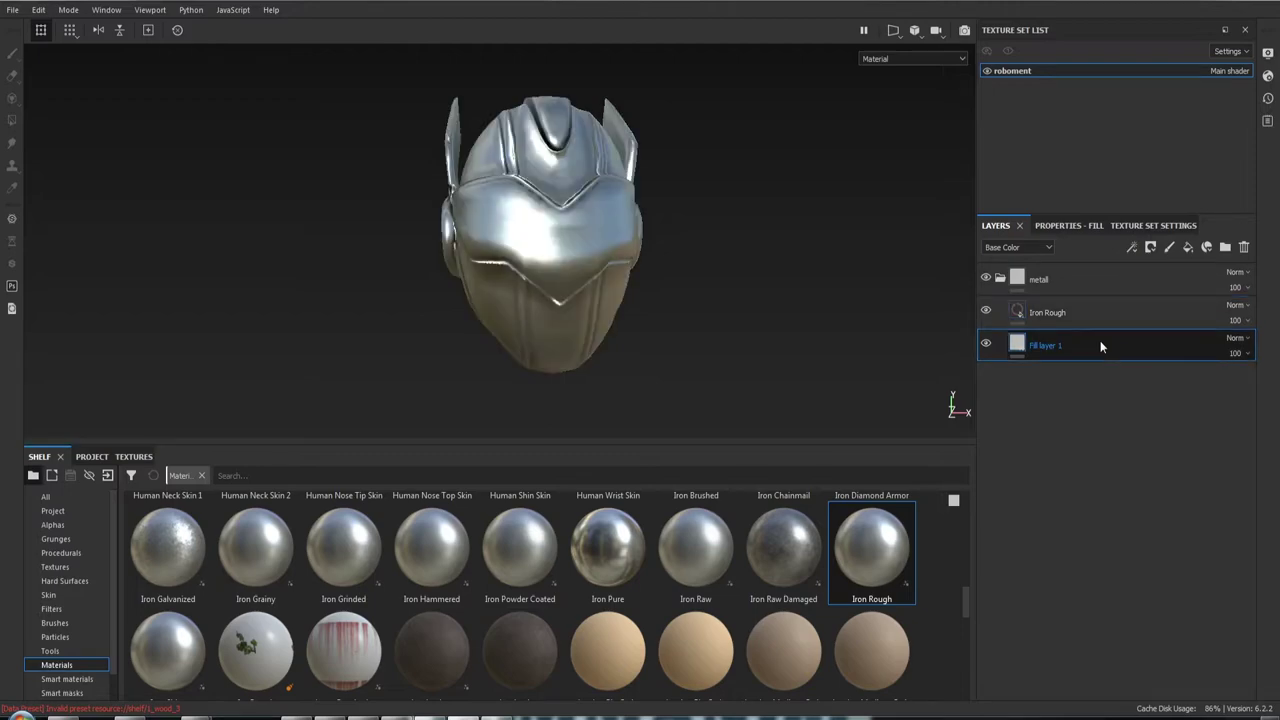
click(1244, 248)
mouse_move(752, 270)
alt+mouse_down()
mouse_move(646, 252)
mouse_move(785, 257)
mouse_move(883, 314)
mouse_move(474, 302)
mouse_move(779, 318)
mouse_move(360, 264)
mouse_move(417, 248)
mouse_move(524, 310)
mouse_move(530, 330)
mouse_move(573, 267)
mouse_move(754, 175)
mouse_move(651, 300)
mouse_move(600, 277)
mouse_move(711, 236)
mouse_move(579, 242)
mouse_move(623, 314)
mouse_move(940, 320)
mouse_move(891, 371)
mouse_move(934, 343)
mouse_move(895, 322)
mouse_move(623, 263)
mouse_move(509, 371)
mouse_move(364, 306)
mouse_move(512, 276)
alt+mouse_up()
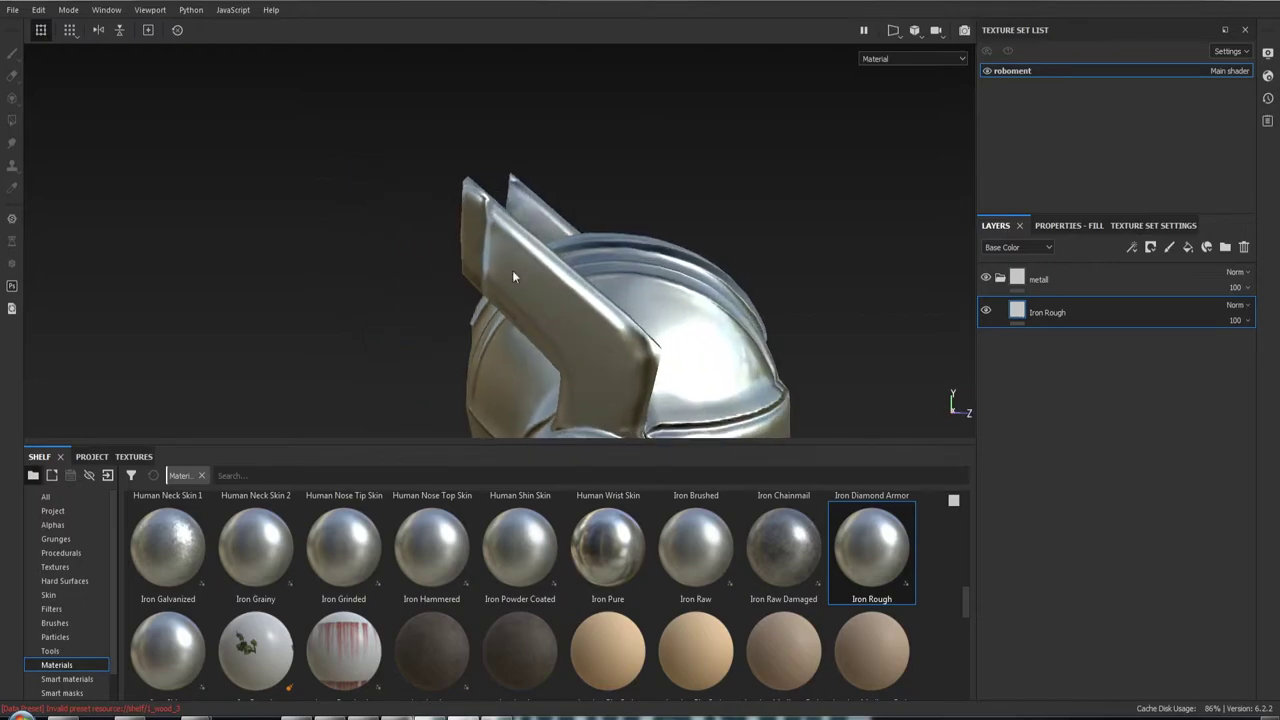
mouse_move(512, 276)
shift+right_down()
mouse_move(400, 274)
mouse_move(502, 284)
mouse_move(797, 266)
shift+right_up()
mouse_move(797, 266)
alt+mouse_down()
mouse_move(349, 231)
mouse_move(323, 251)
mouse_move(478, 216)
mouse_move(722, 274)
mouse_move(501, 260)
alt+mouse_up()
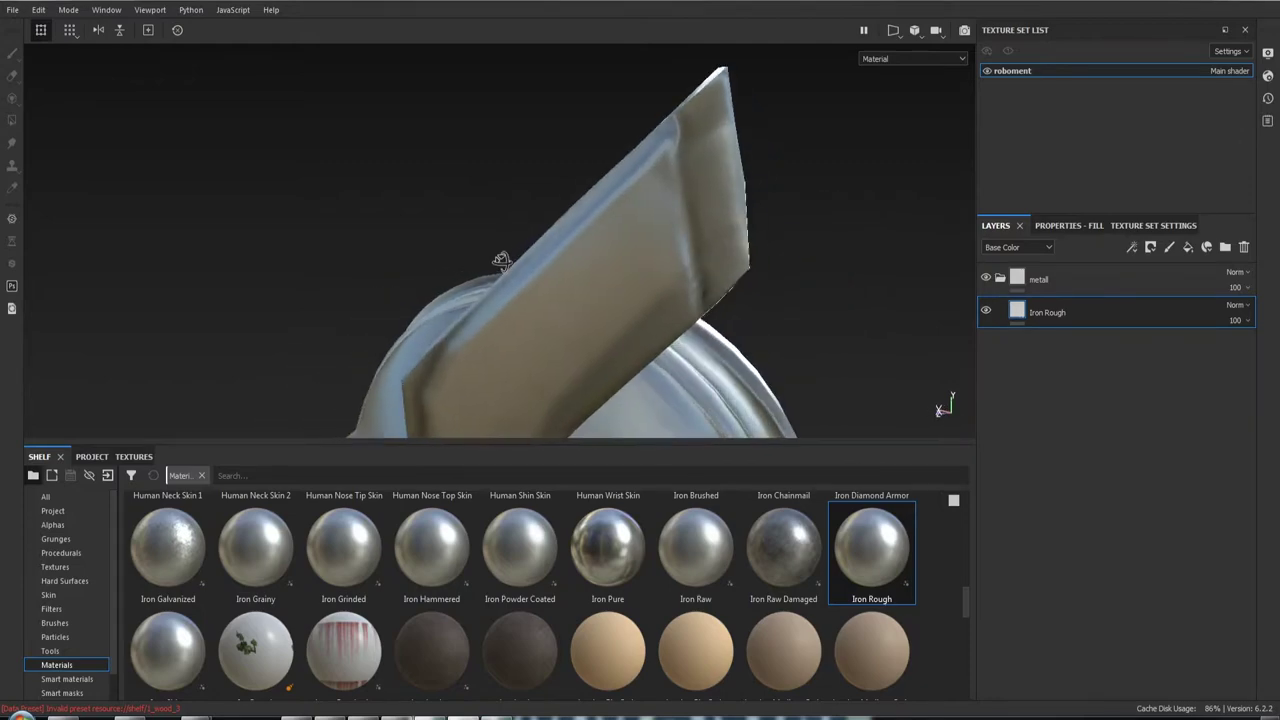
mouse_move(709, 143)
shift+right_down()
mouse_move(674, 271)
mouse_move(750, 269)
shift+right_up()
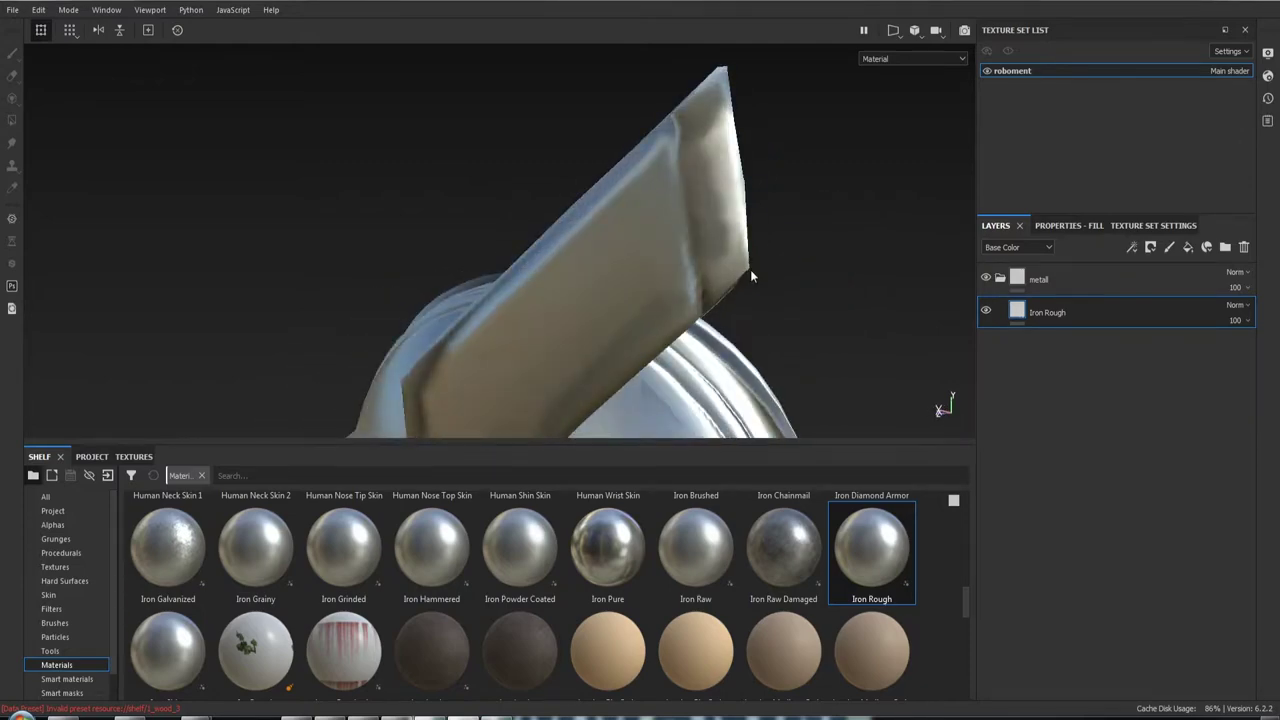
key(c)
key(c)
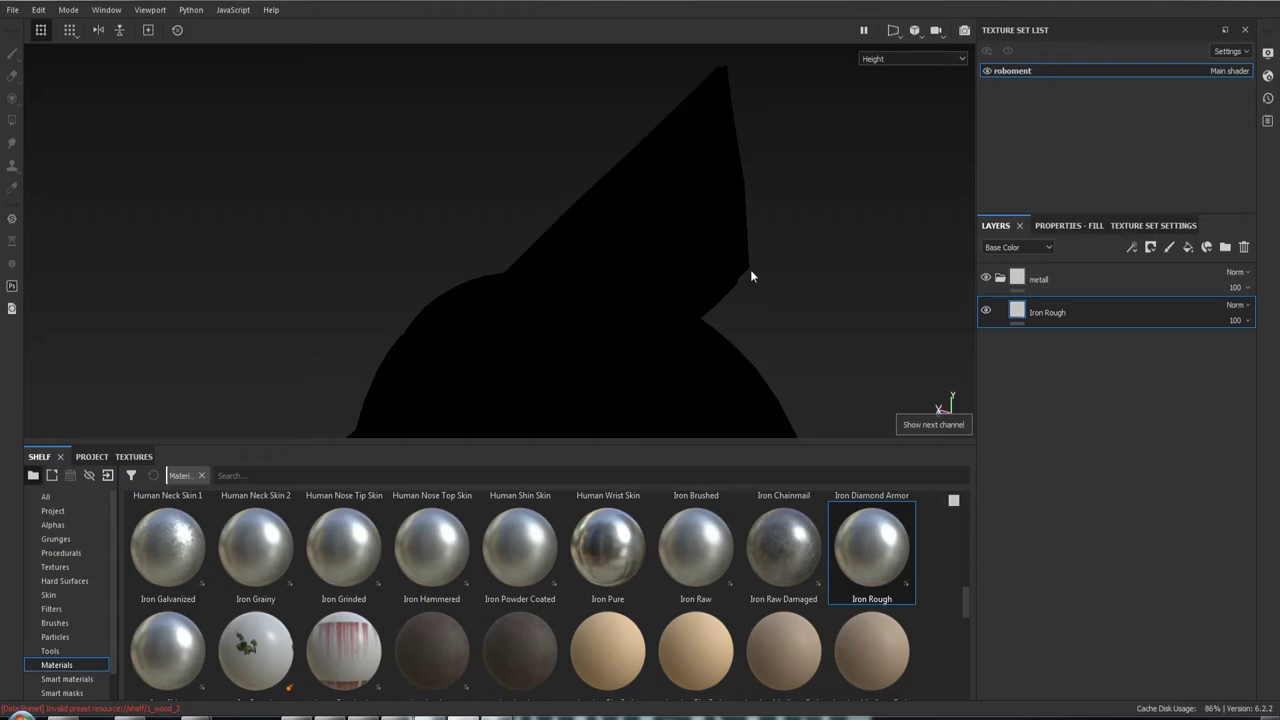
key(c)
key(c)
key(c)
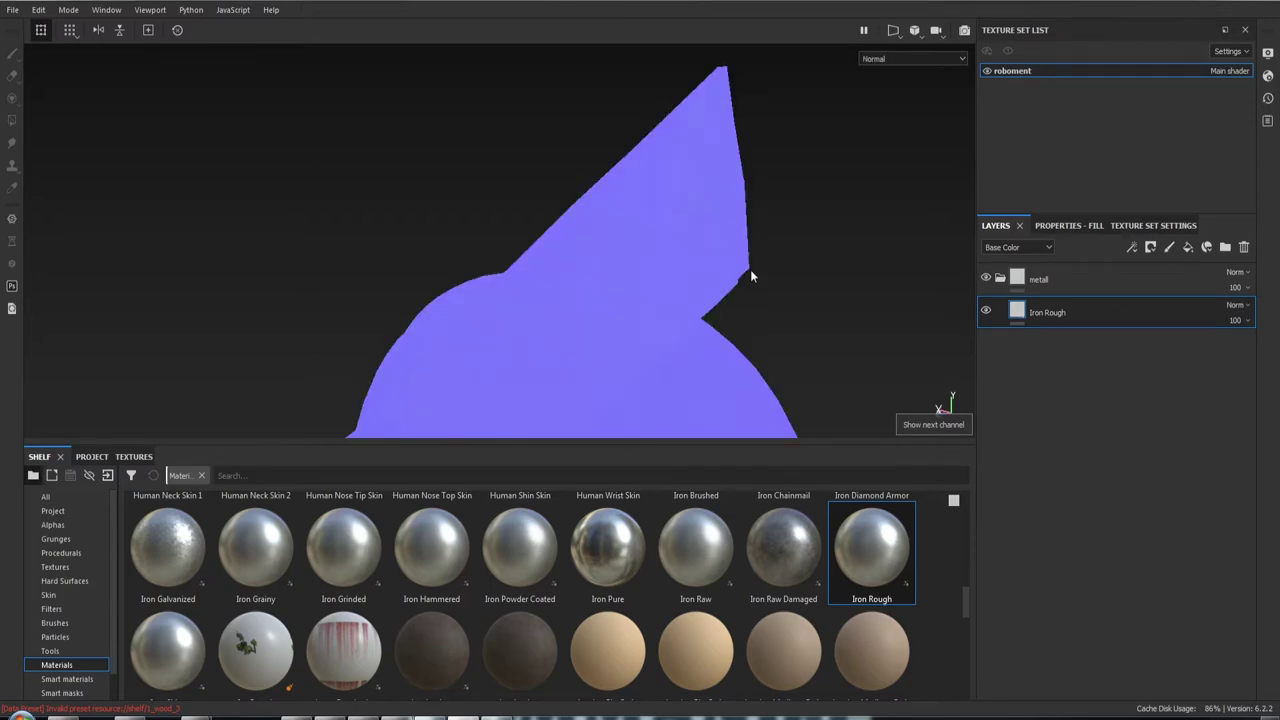
key(c)
key(c)
mouse_move(751, 276)
alt+mouse_down()
mouse_move(651, 249)
mouse_move(600, 363)
mouse_move(851, 374)
mouse_move(653, 391)
mouse_move(640, 214)
mouse_move(851, 331)
alt+mouse_up()
alt+right_drag(851, 331, 555, 154)
mouse_move(555, 154)
alt+mouse_down()
mouse_move(335, 262)
mouse_move(645, 322)
mouse_move(547, 281)
mouse_move(1006, 306)
mouse_move(520, 275)
mouse_move(359, 286)
mouse_move(357, 357)
mouse_move(309, 294)
mouse_move(603, 374)
mouse_move(510, 313)
mouse_move(394, 271)
mouse_move(594, 291)
mouse_move(534, 271)
mouse_move(303, 271)
mouse_move(634, 231)
mouse_move(530, 330)
mouse_move(523, 303)
mouse_move(594, 255)
alt+mouse_up()
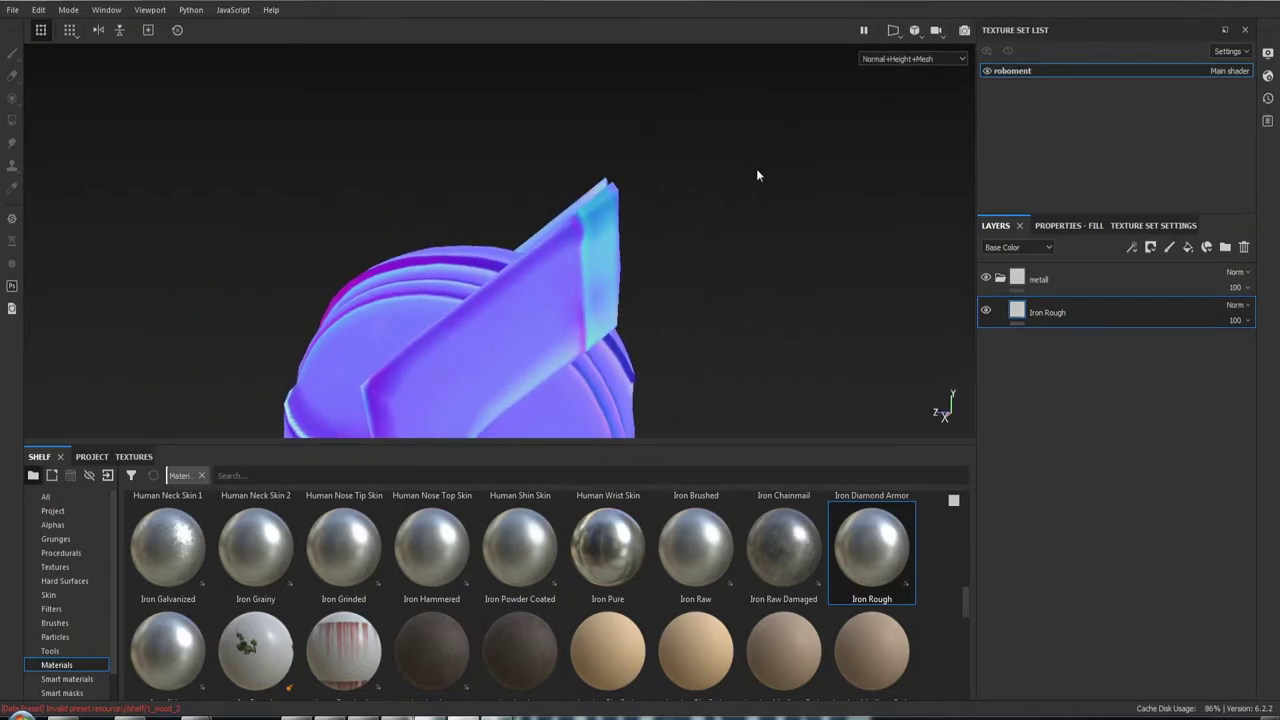
key(c)
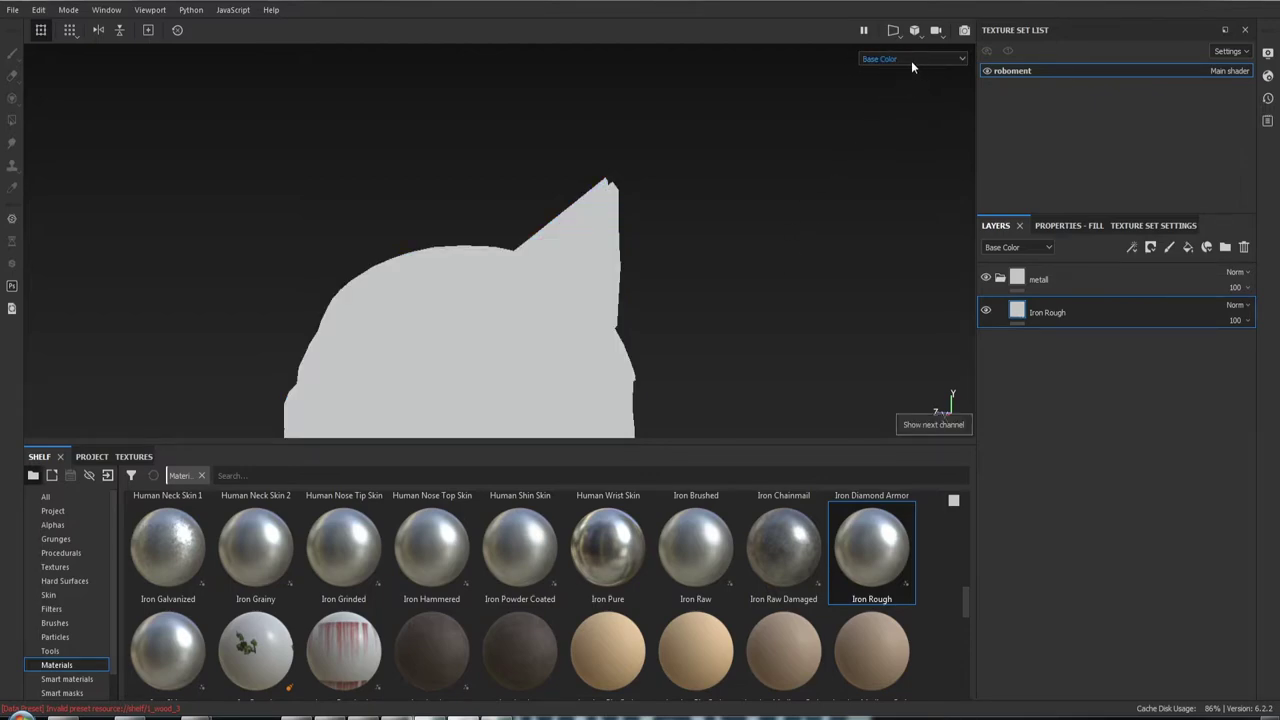
key(c)
key(c)
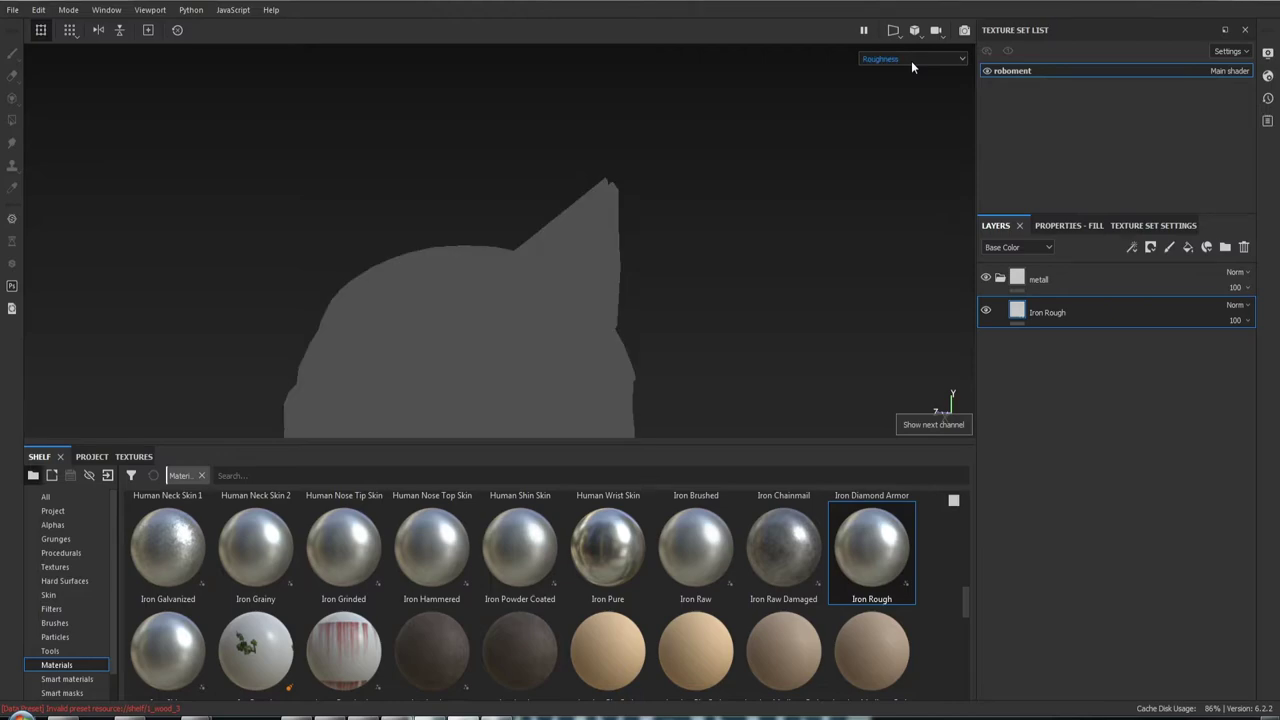
key(c)
key(c)
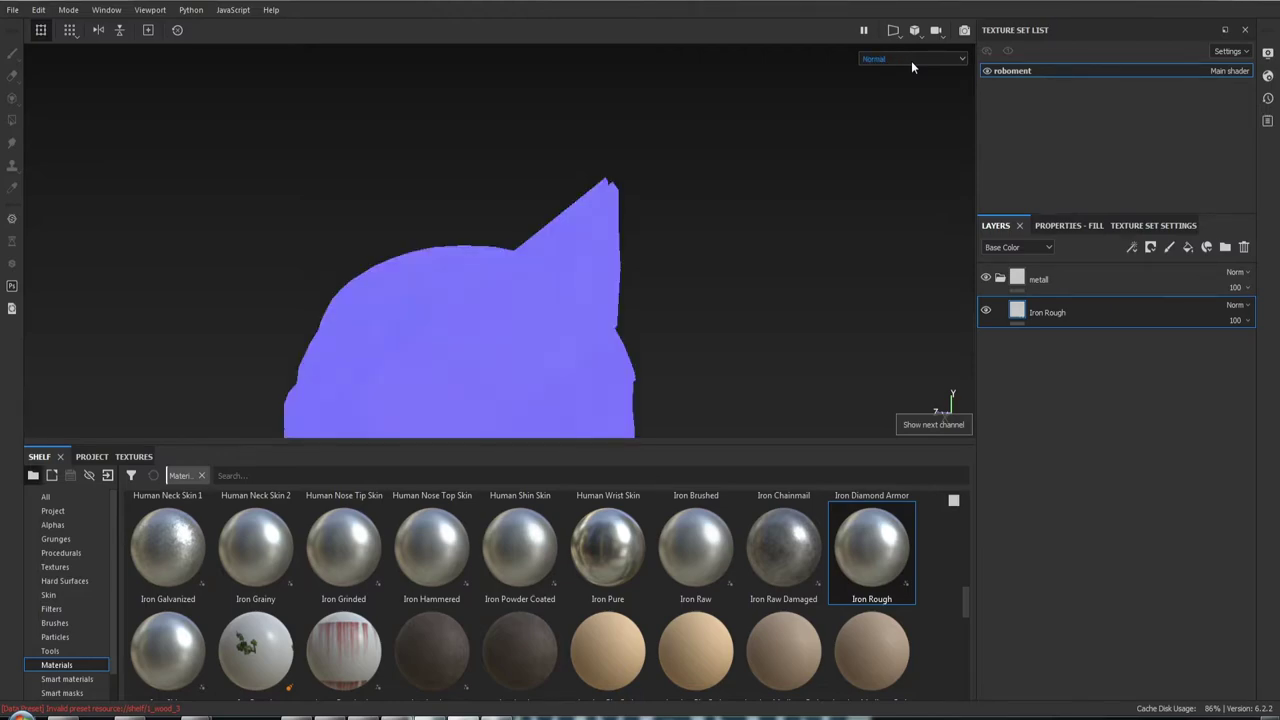
key(c)
key(c)
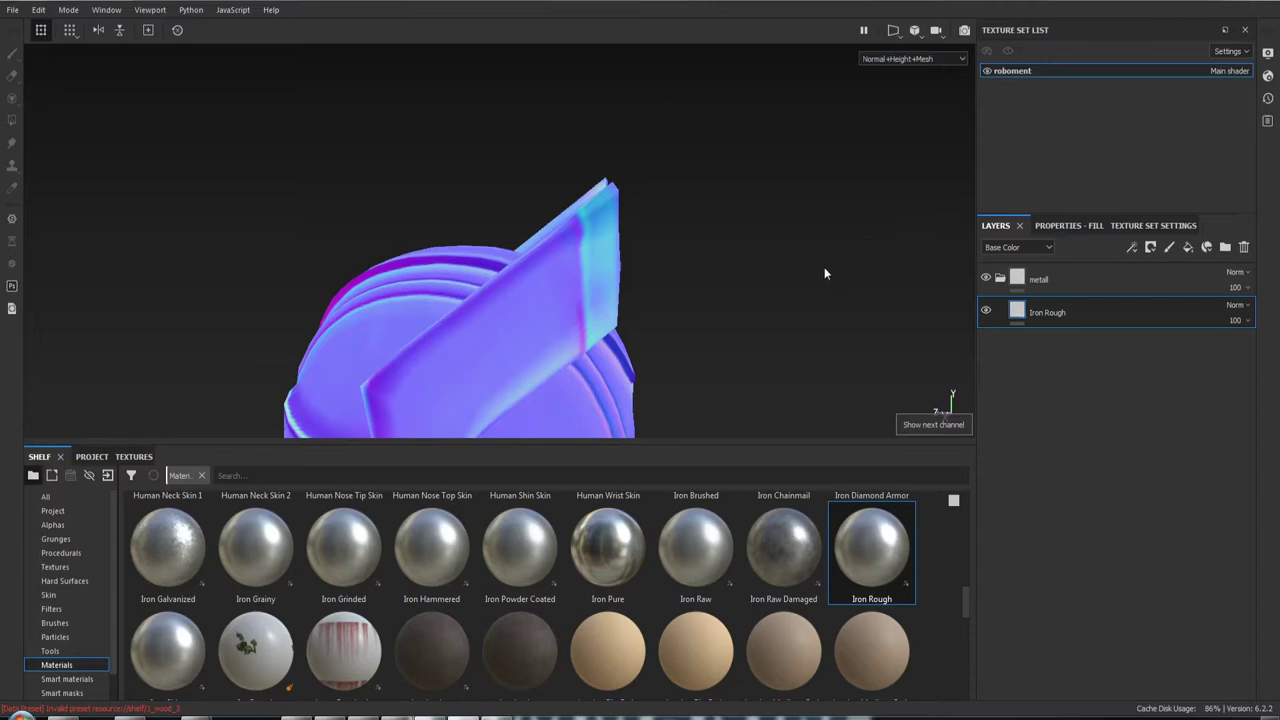
key(m)
Collapse the metall folder and add a new fill layer above it
mouse_move(680, 290)
alt+mouse_down()
mouse_move(595, 228)
mouse_move(794, 309)
mouse_move(674, 237)
mouse_move(611, 300)
mouse_move(725, 303)
mouse_move(654, 300)
mouse_move(706, 273)
alt+mouse_up()
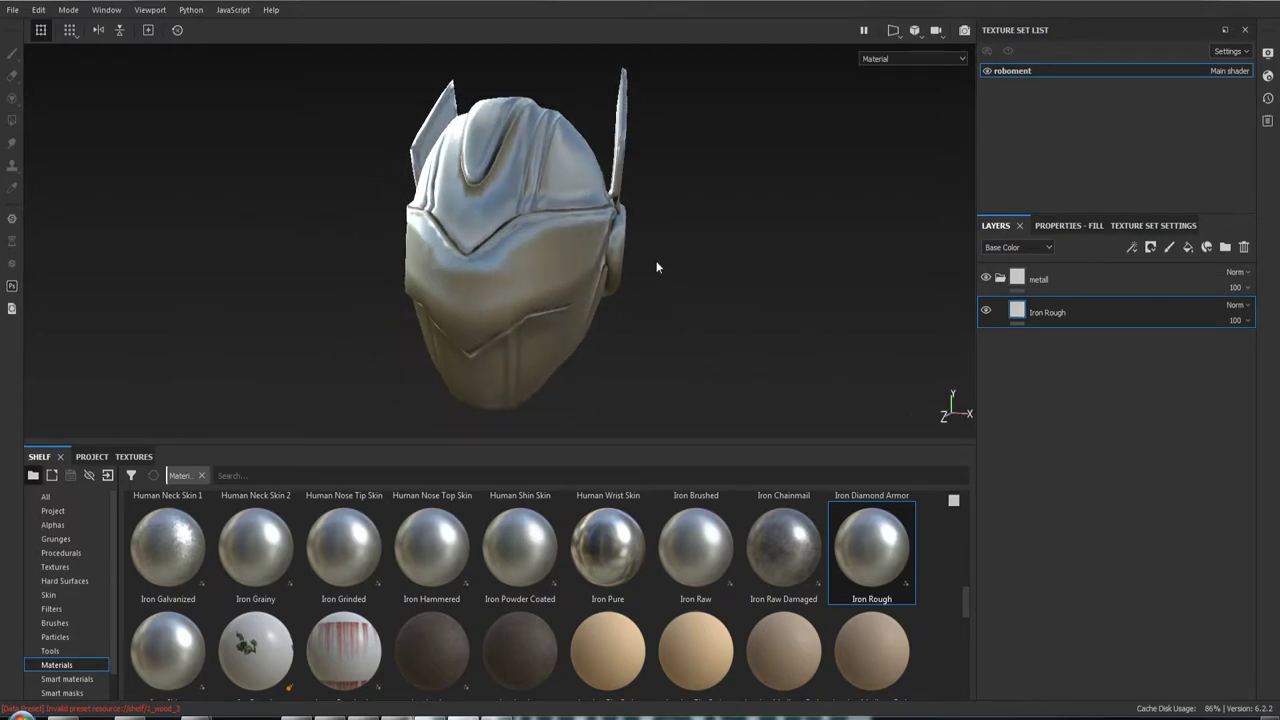
click(997, 281)
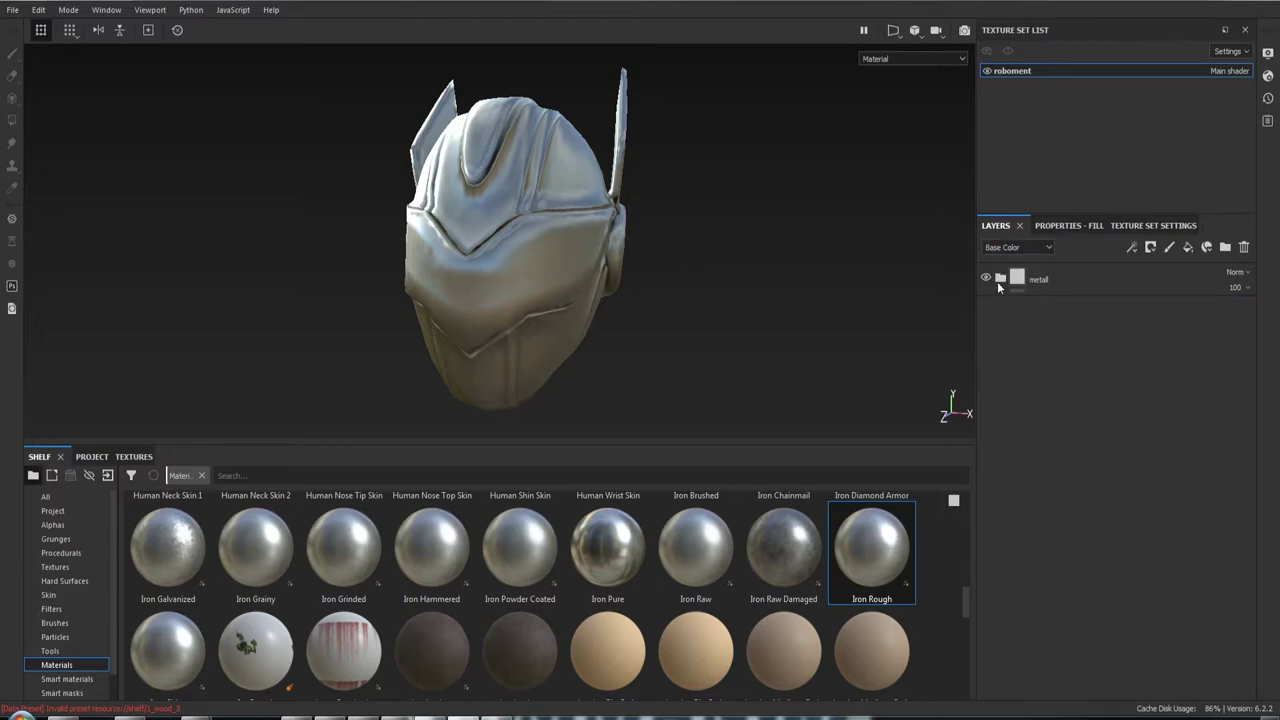
click(1088, 282)
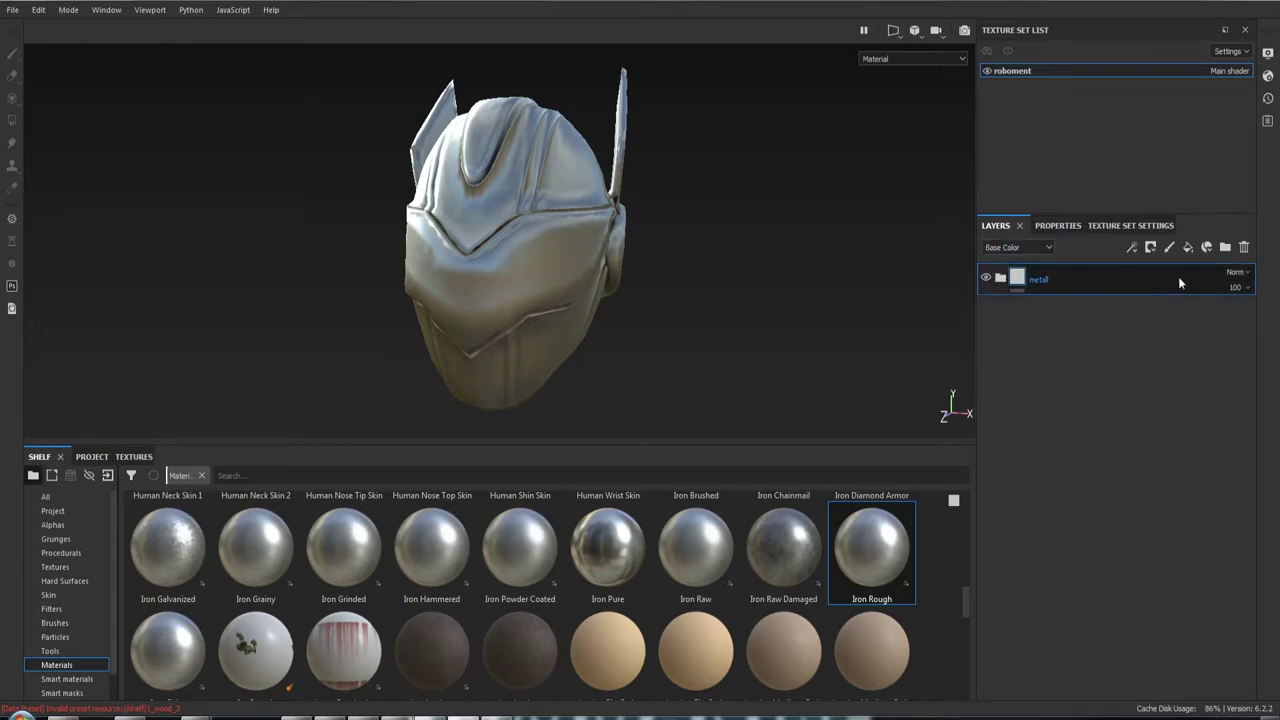
click(1189, 248)
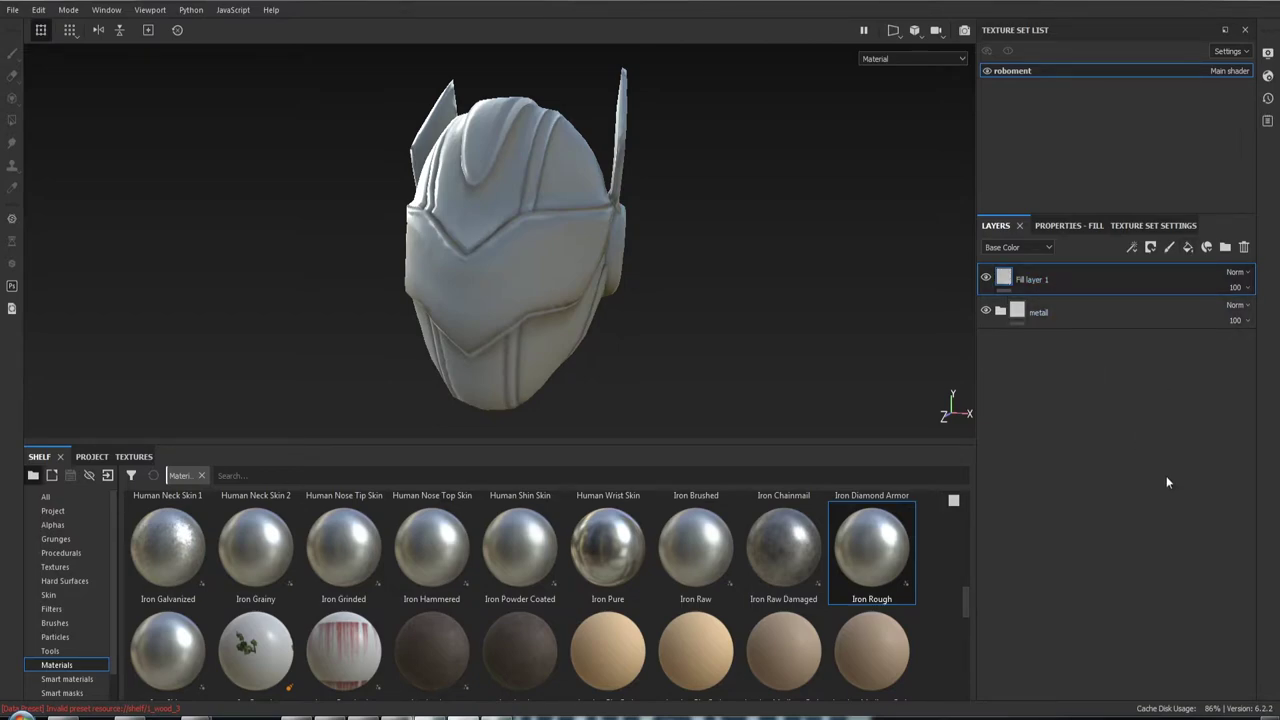
Group the new fill layer into a folder and rename it 'paint'
key(ctrl+g)
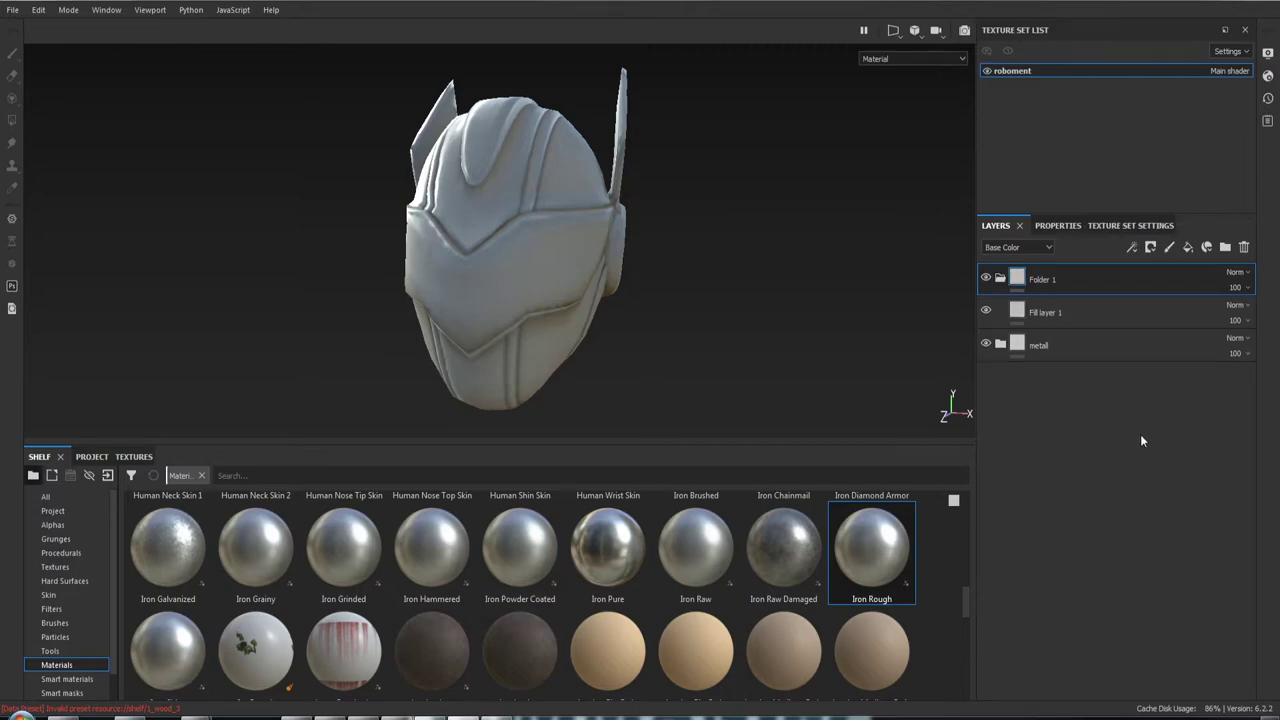
right_click(1042, 285)
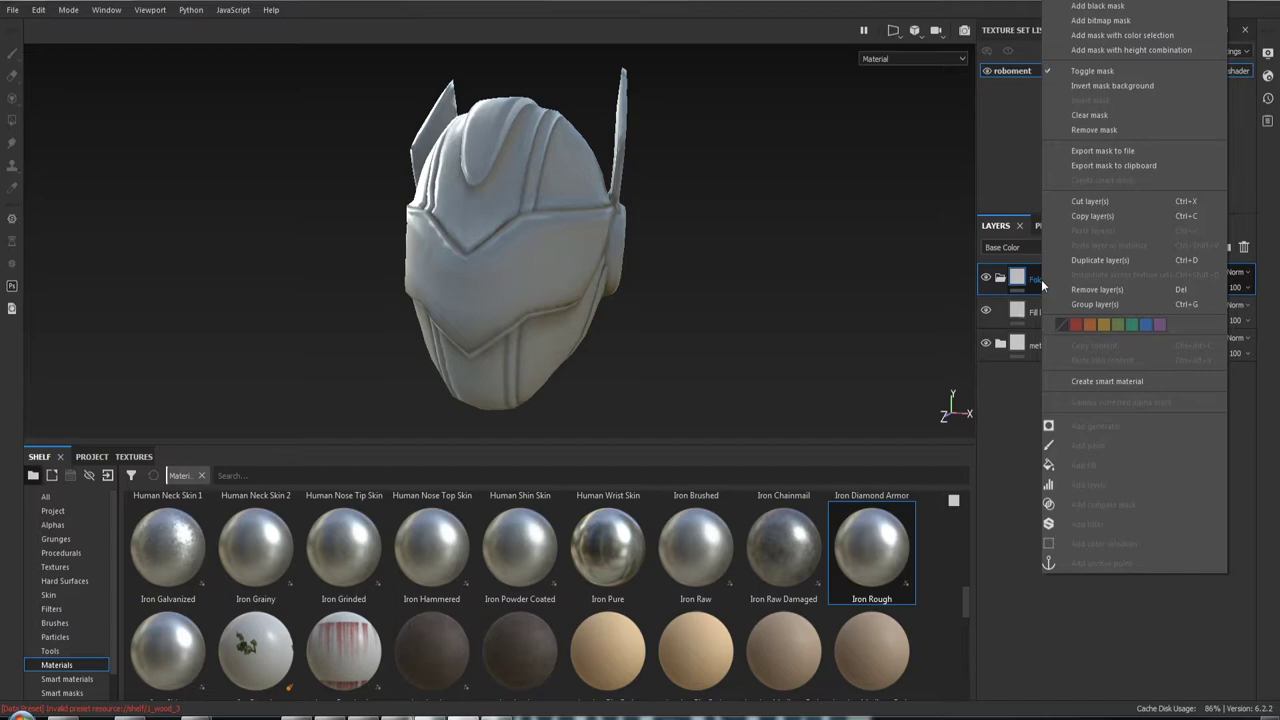
key(Escape)
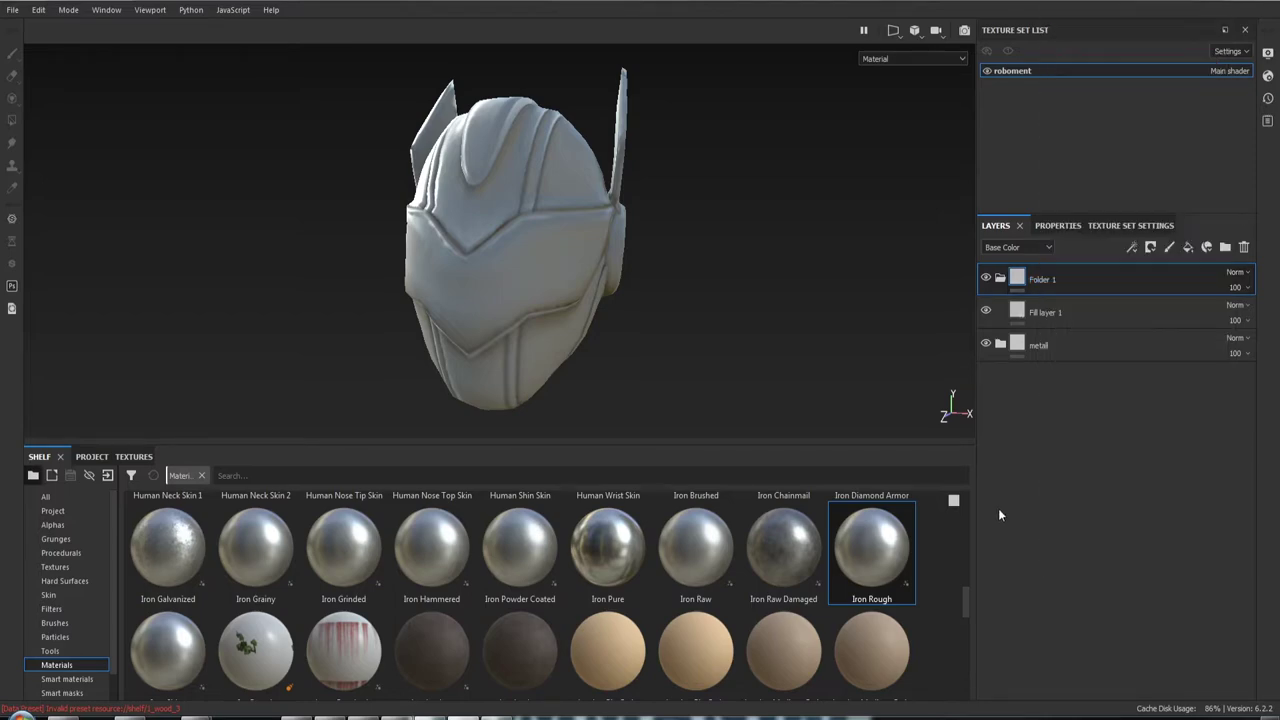
double_click(1041, 279)
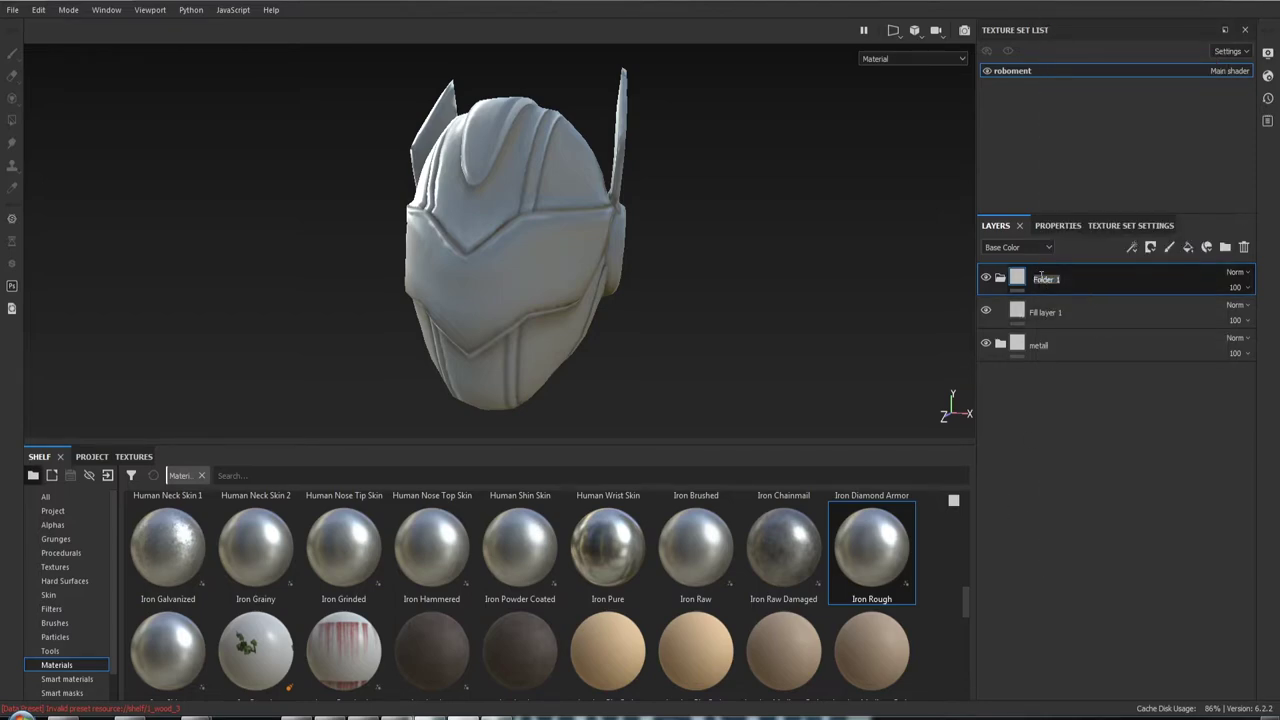
text(pl)
key(Return)
alt+drag(900, 300, 640, 303)
Give the paint folder a black mask with a colour selection effect
right_click(1018, 274)
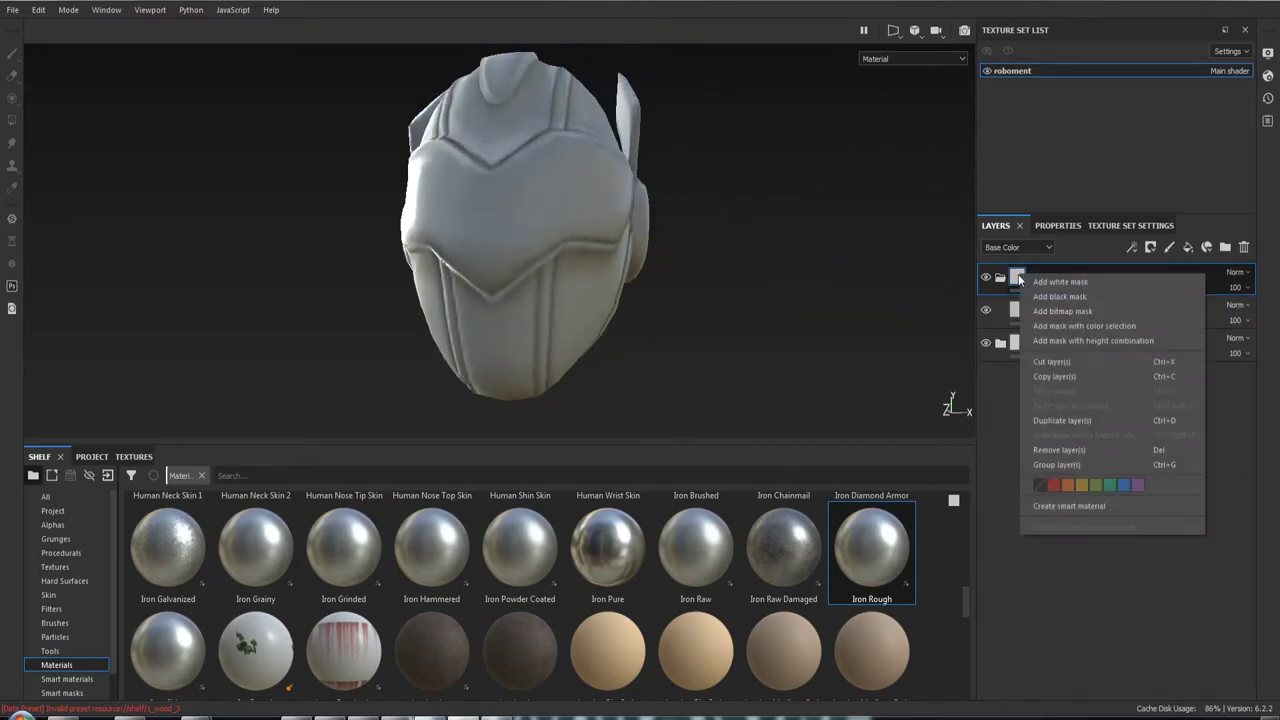
click(1048, 296)
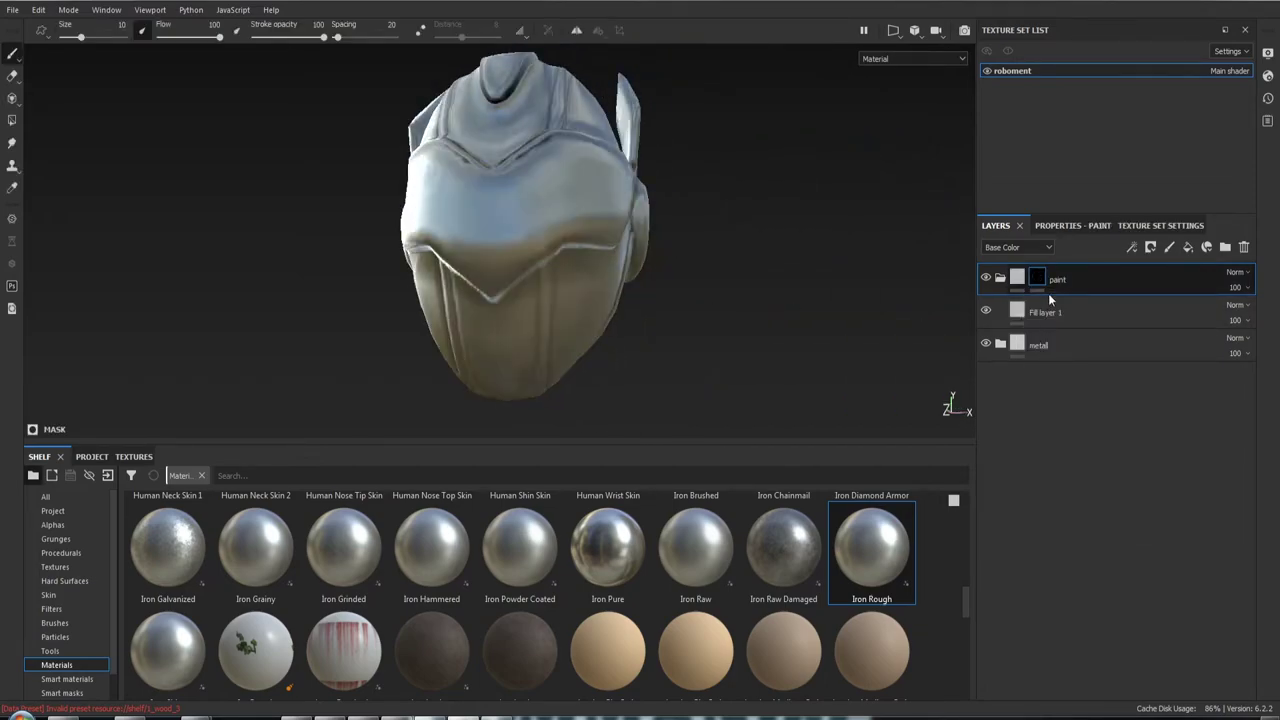
alt+drag(716, 245, 640, 250)
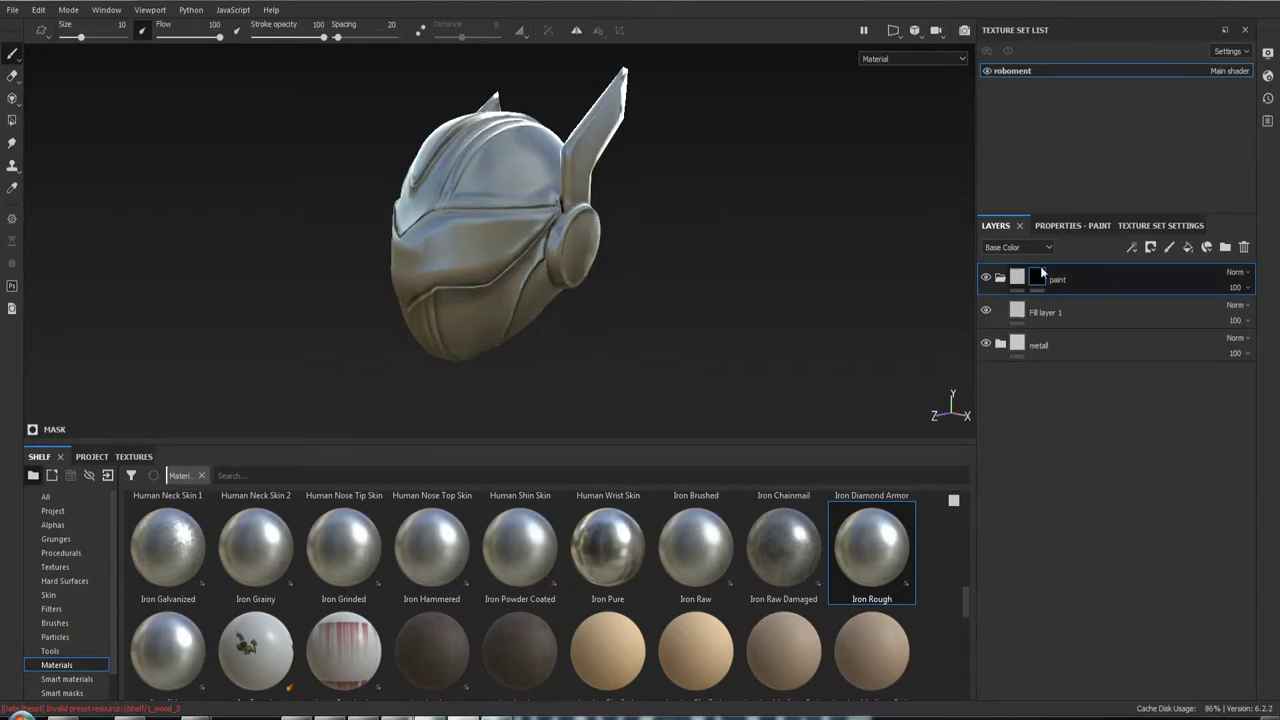
right_click(1040, 280)
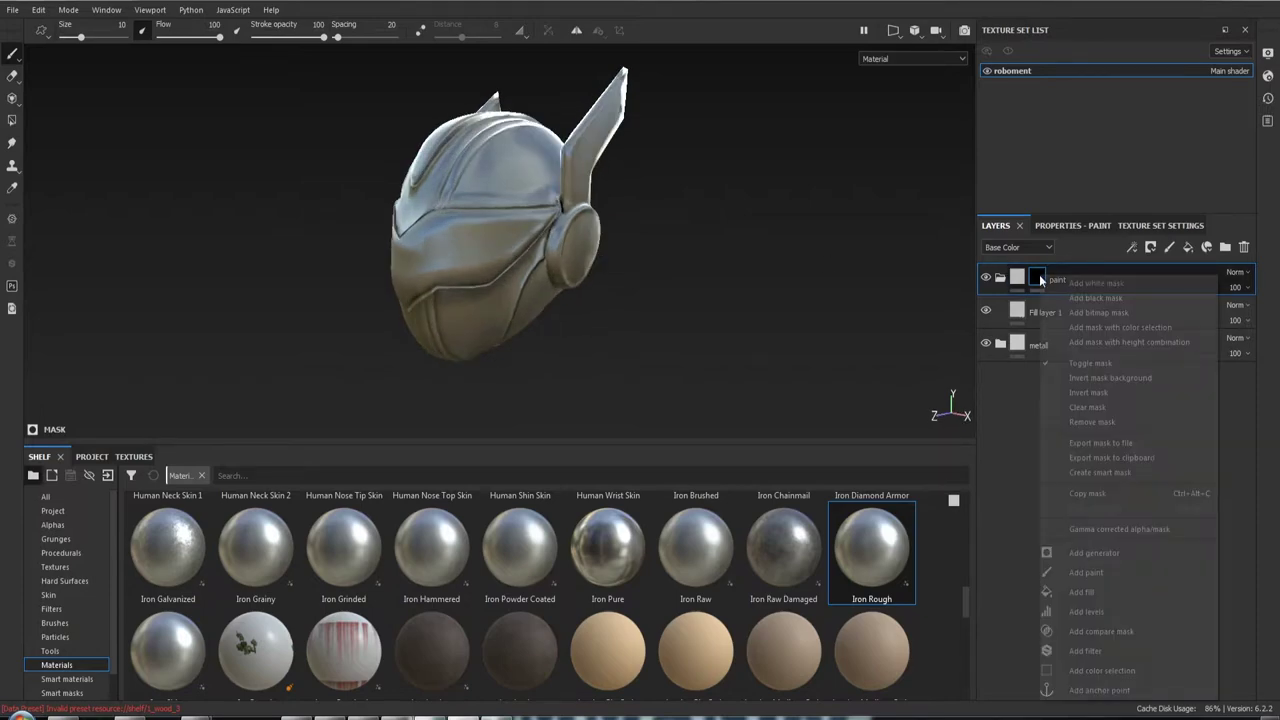
click(1160, 670)
In ID view, sample the helmet shell's green ID colour for the mask
click(1115, 227)
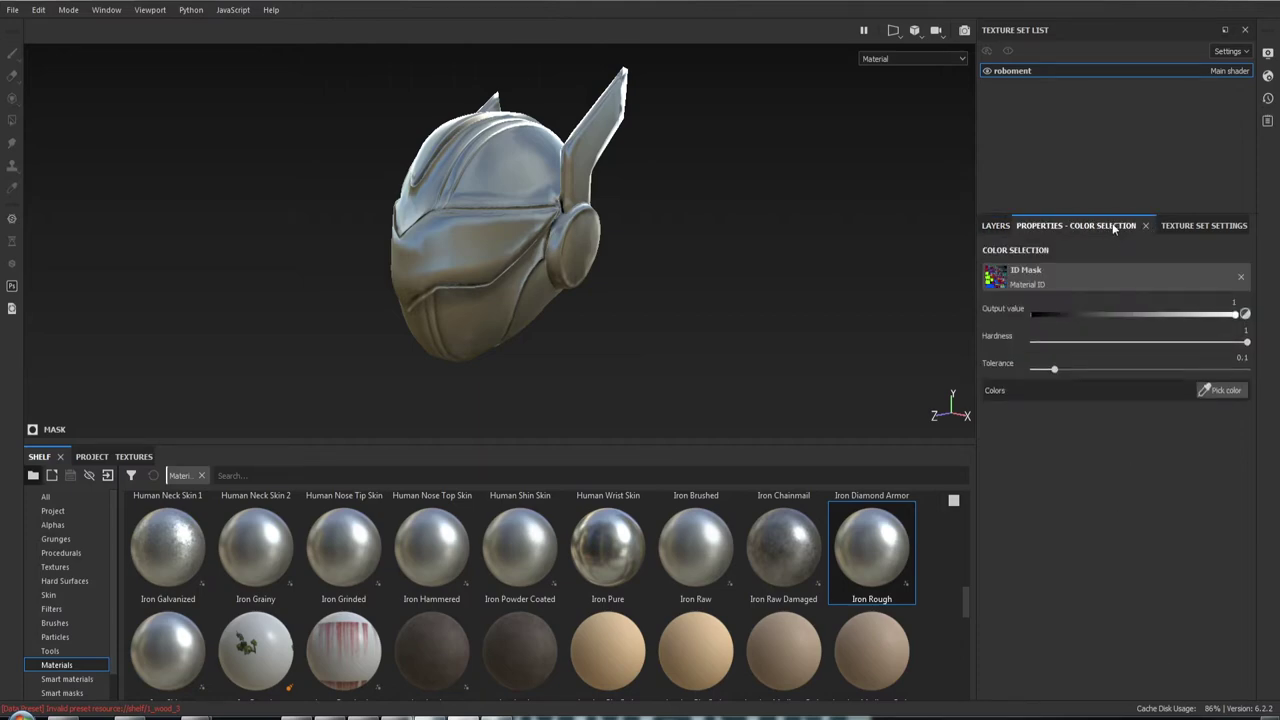
click(1220, 392)
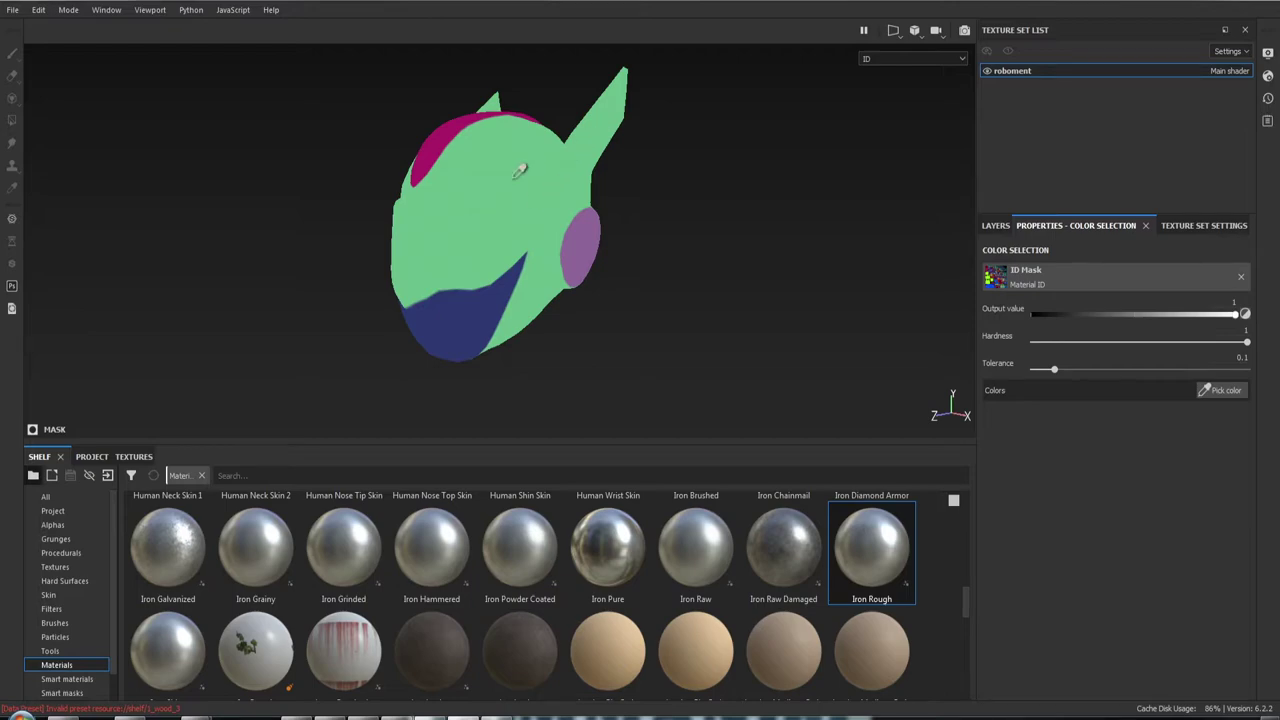
click(516, 176)
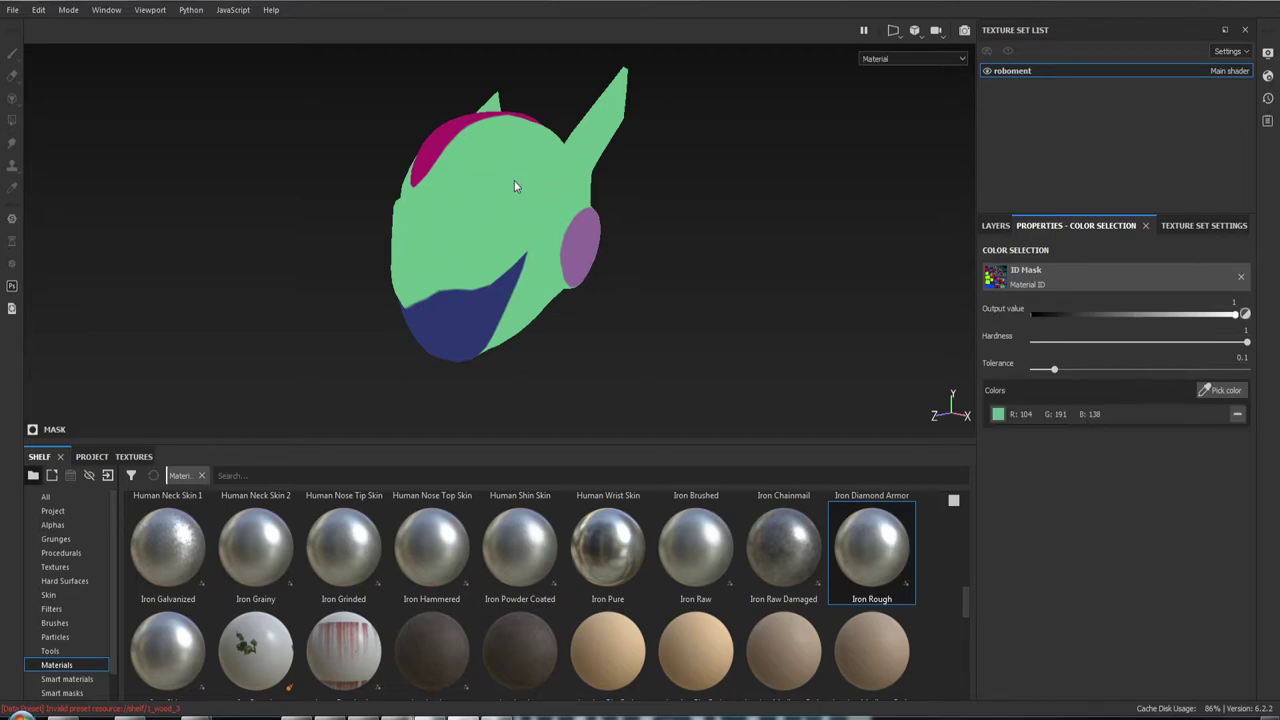
mouse_move(722, 181)
alt+mouse_down()
mouse_move(492, 160)
mouse_move(748, 178)
mouse_move(649, 134)
mouse_move(703, 157)
mouse_move(674, 197)
mouse_move(573, 98)
mouse_move(560, 199)
mouse_move(496, 183)
mouse_move(714, 206)
mouse_move(541, 207)
alt+mouse_up()
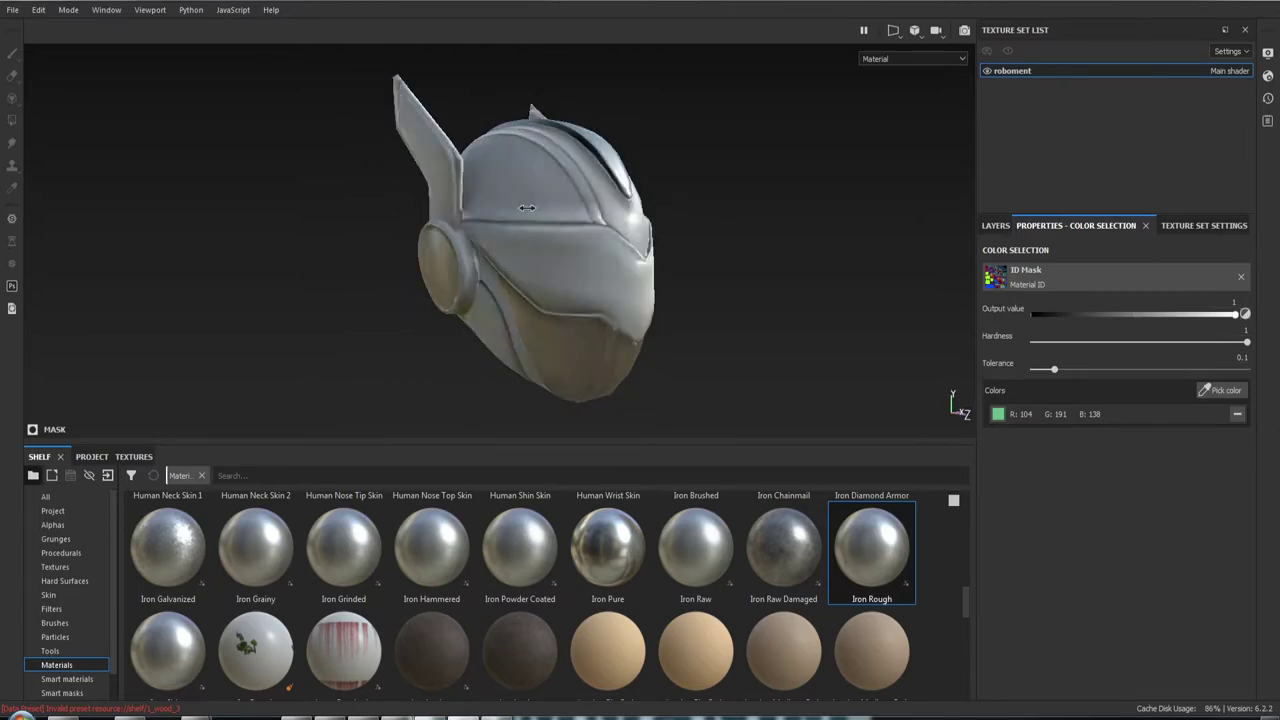
shift+right_drag(541, 207, 487, 212)
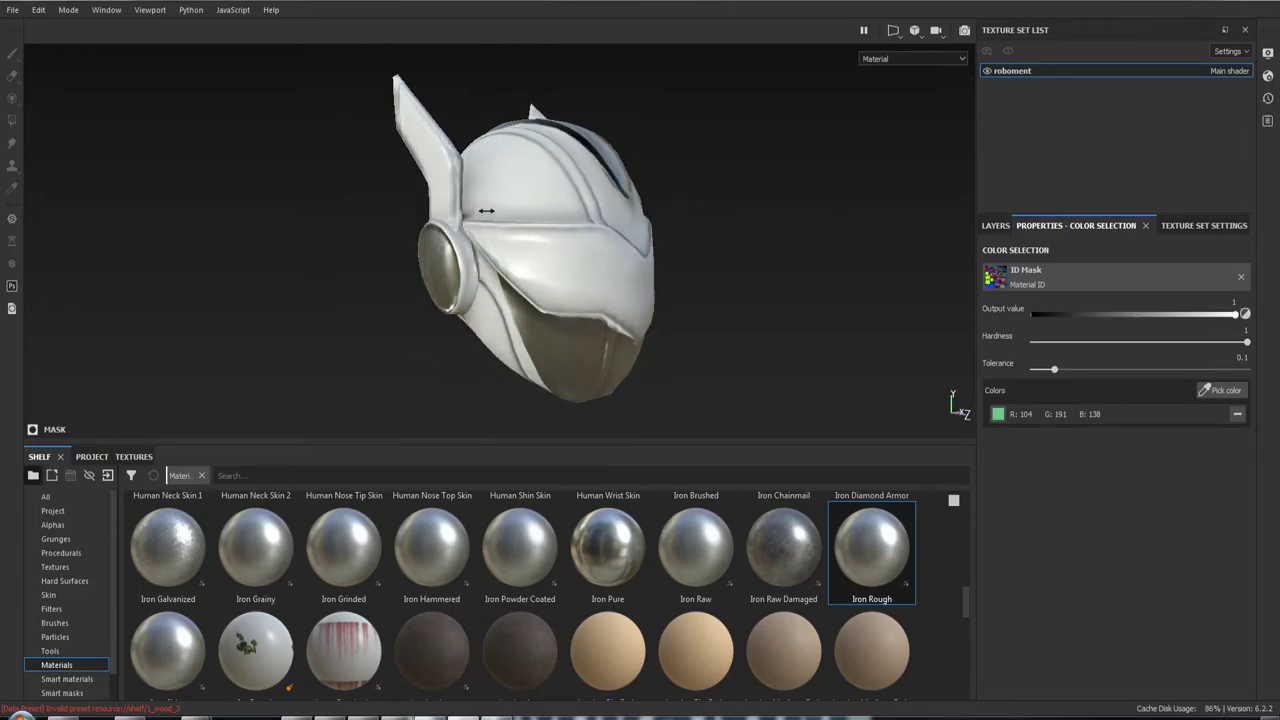
Check Fill layer 1's fill properties and return to the layer stack
click(1004, 225)
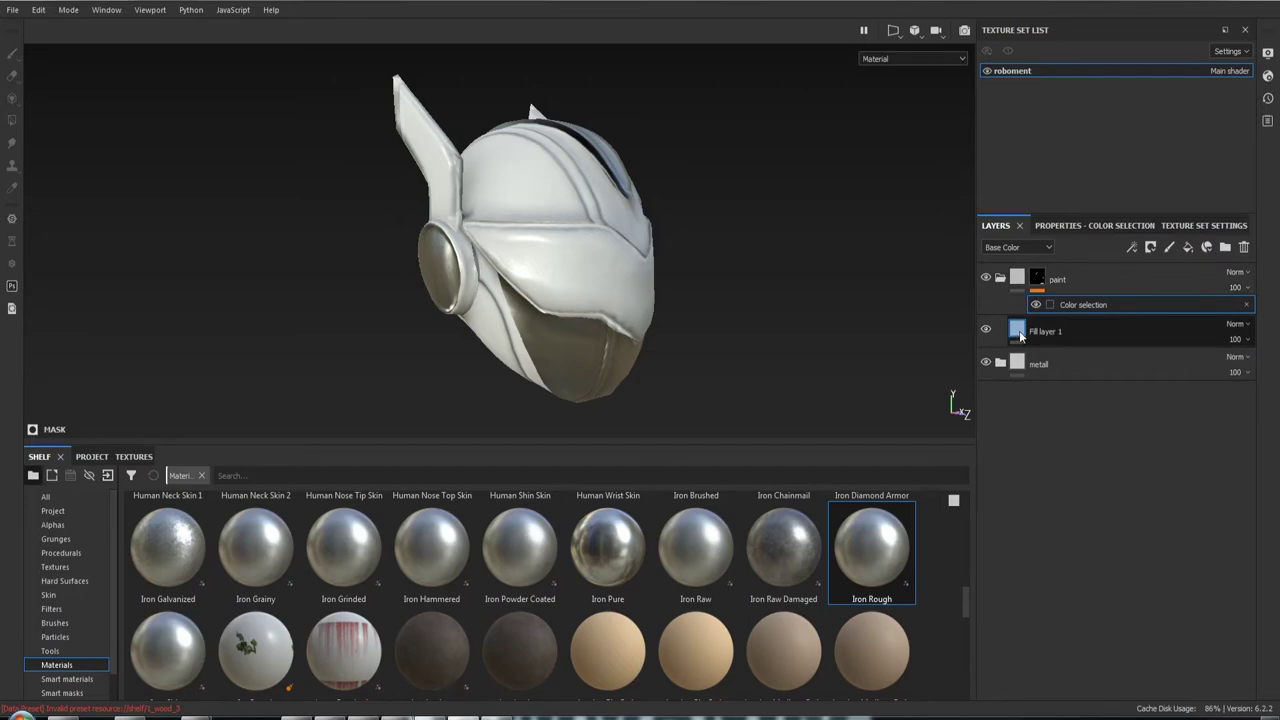
click(1020, 337)
click(1050, 225)
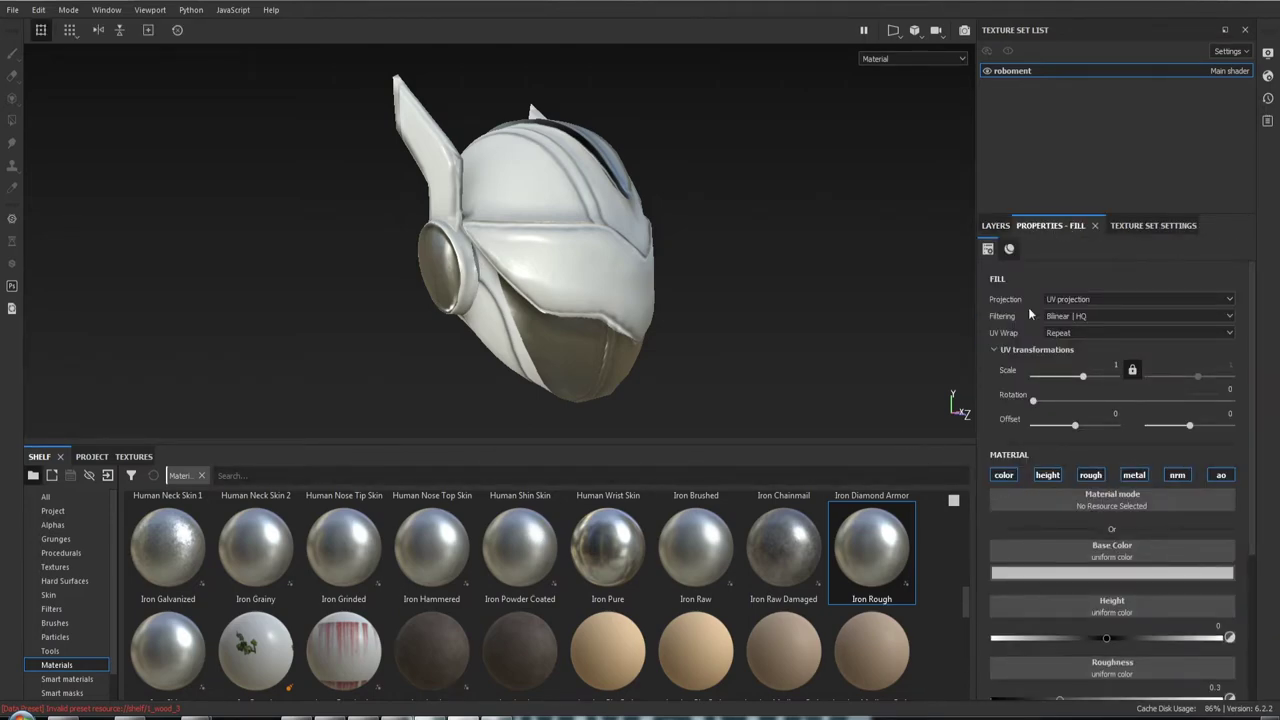
click(996, 225)
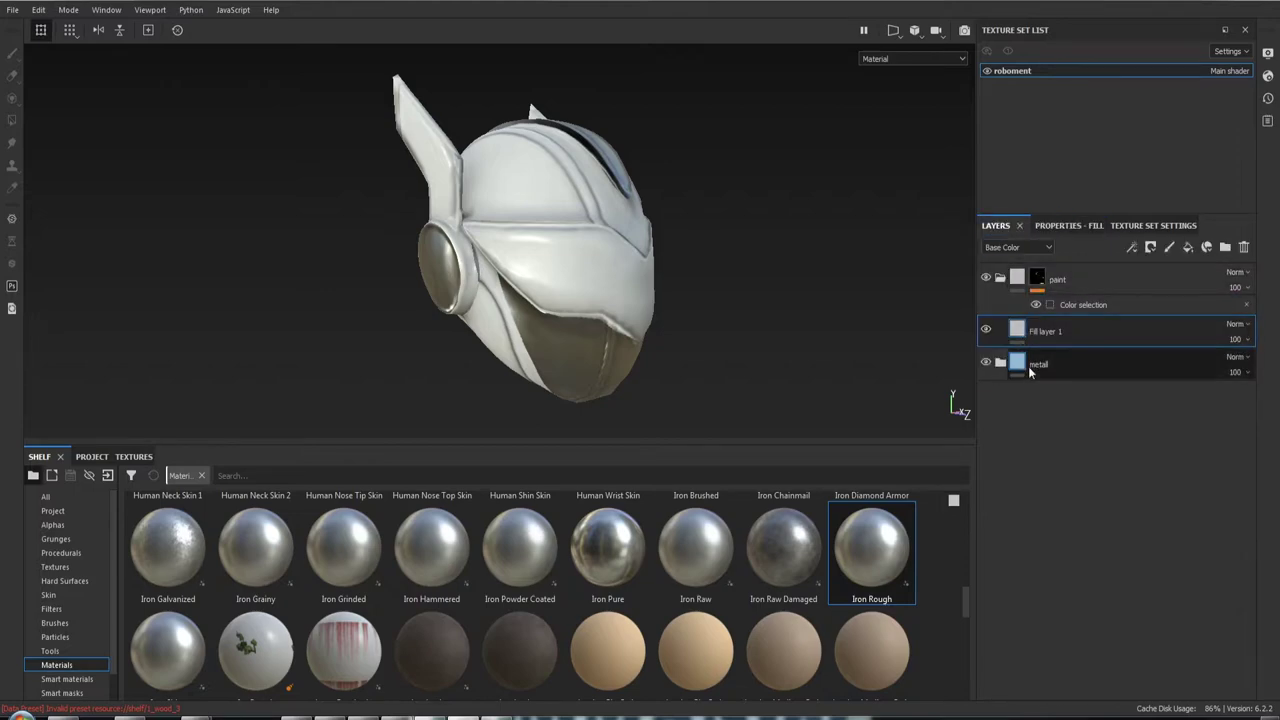
Select the paint folder's mask, then show Texture Set Settings and the Shelf's Project textures
click(1111, 285)
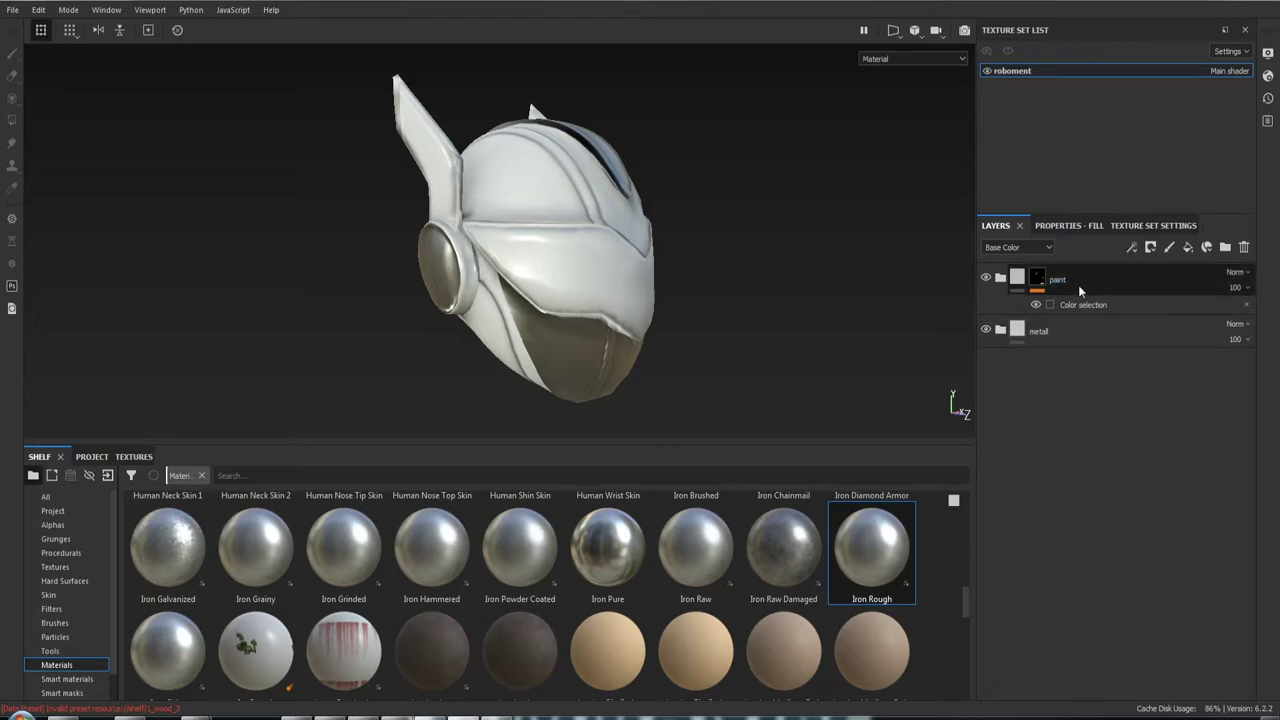
click(1009, 282)
click(999, 280)
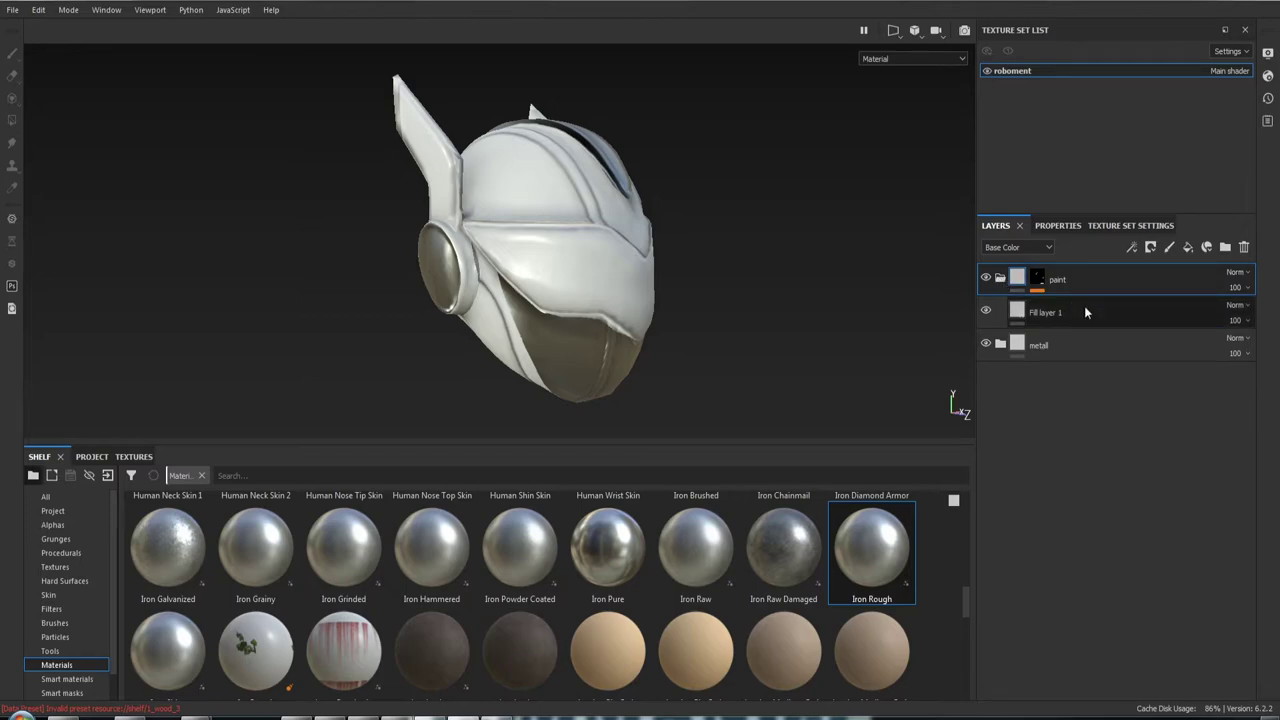
click(1038, 279)
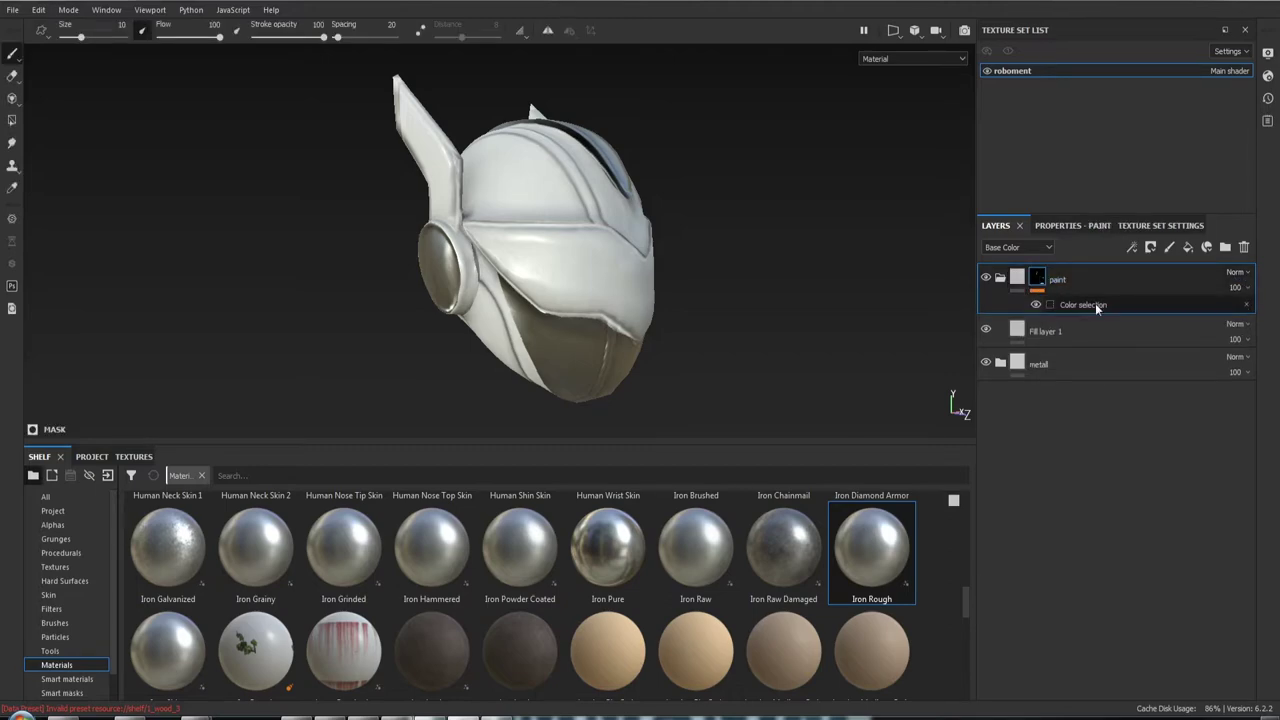
click(1160, 225)
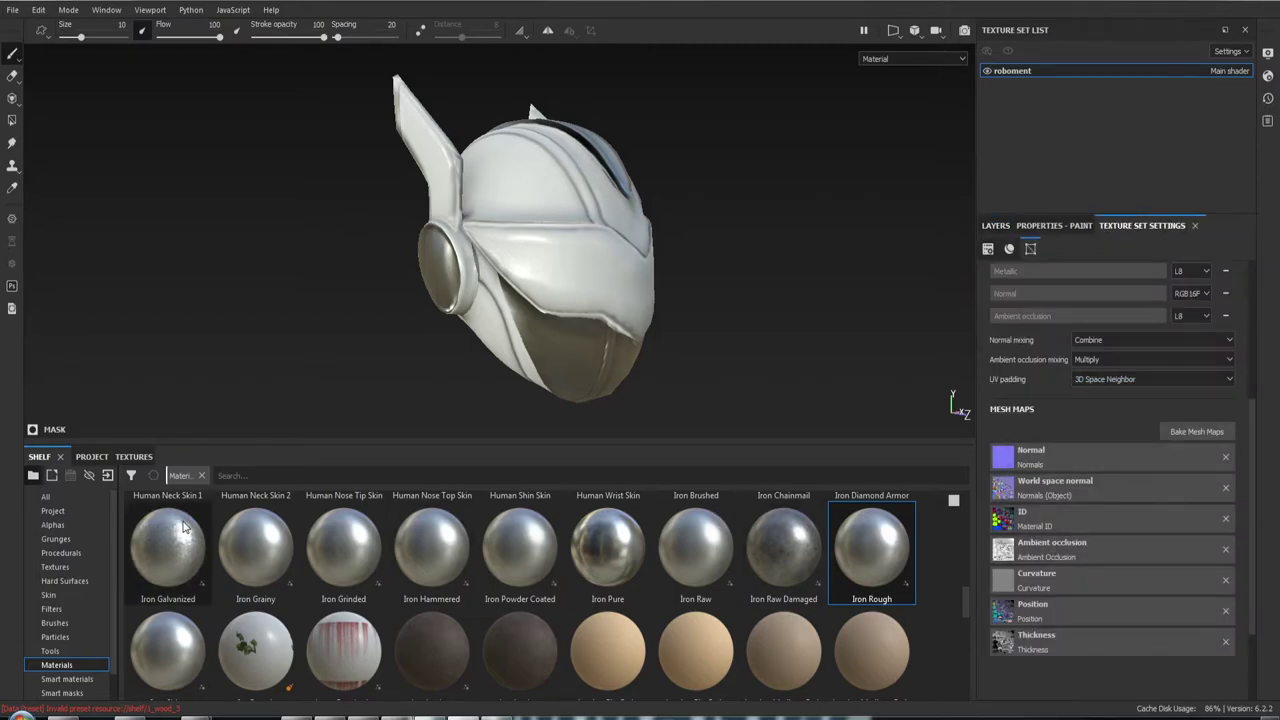
click(70, 513)
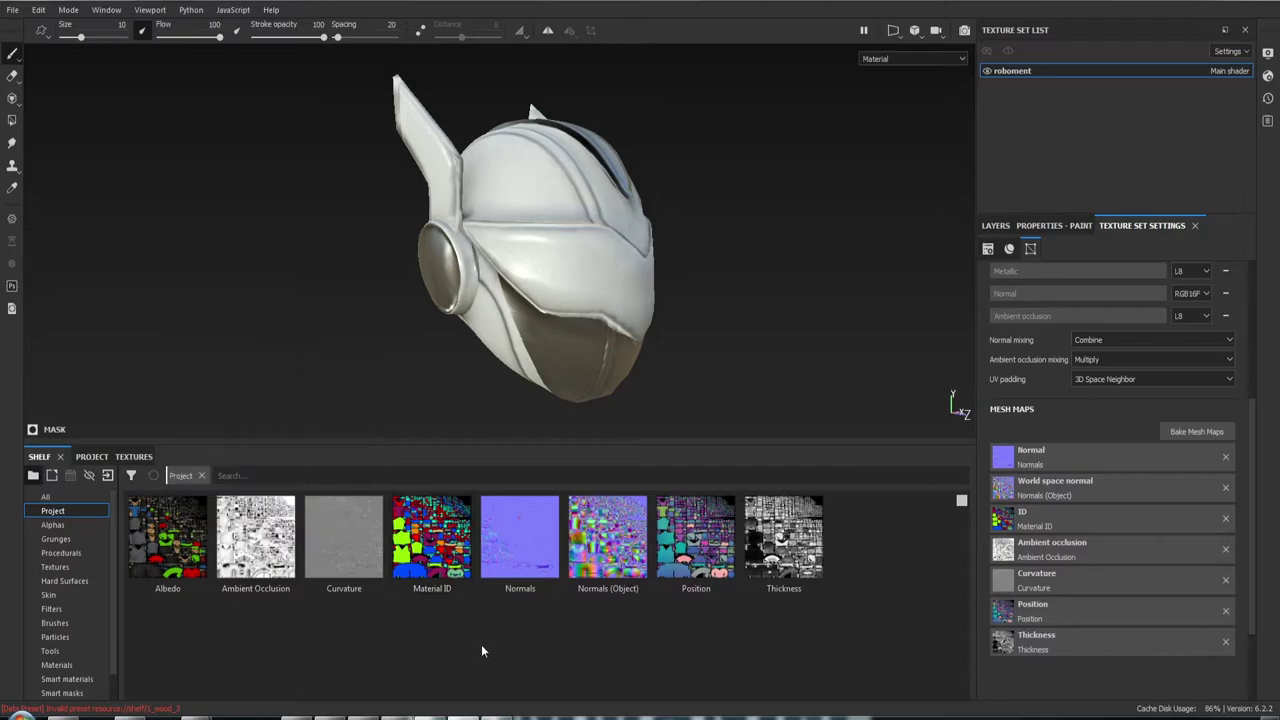
mouse_move(431, 537)
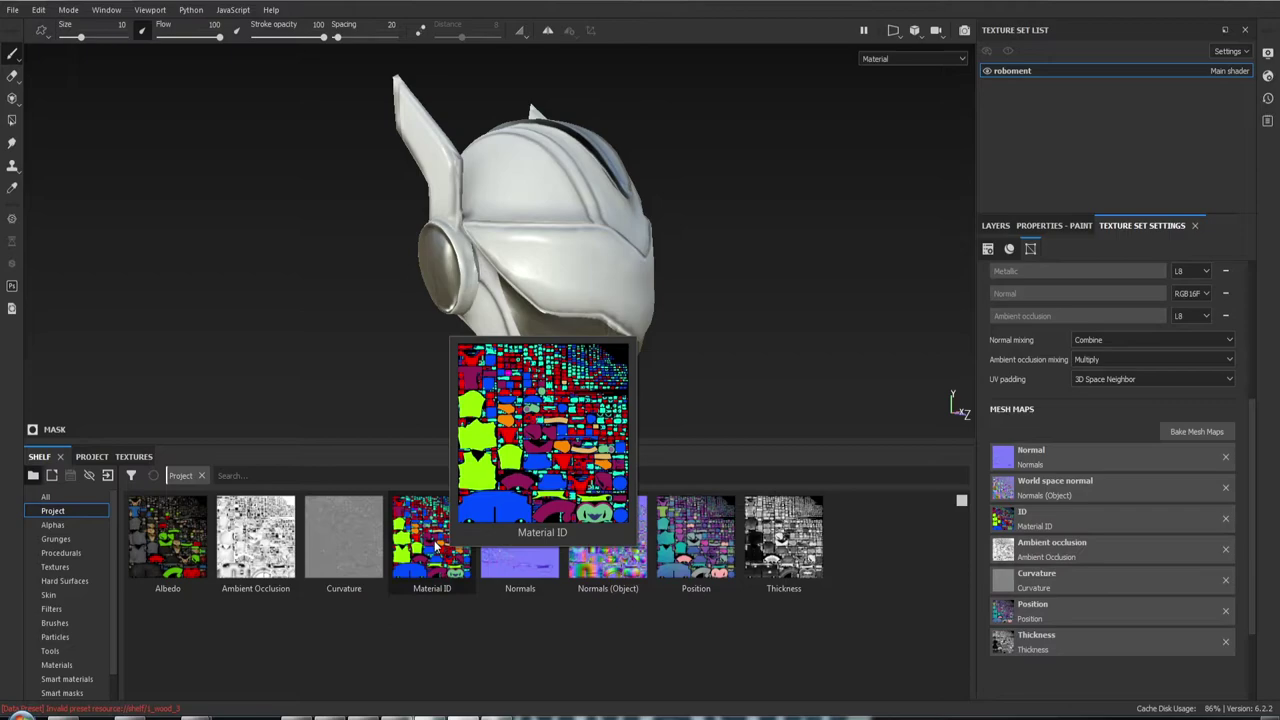
Orbit the helmet to inspect its side earpiece and back
click(995, 225)
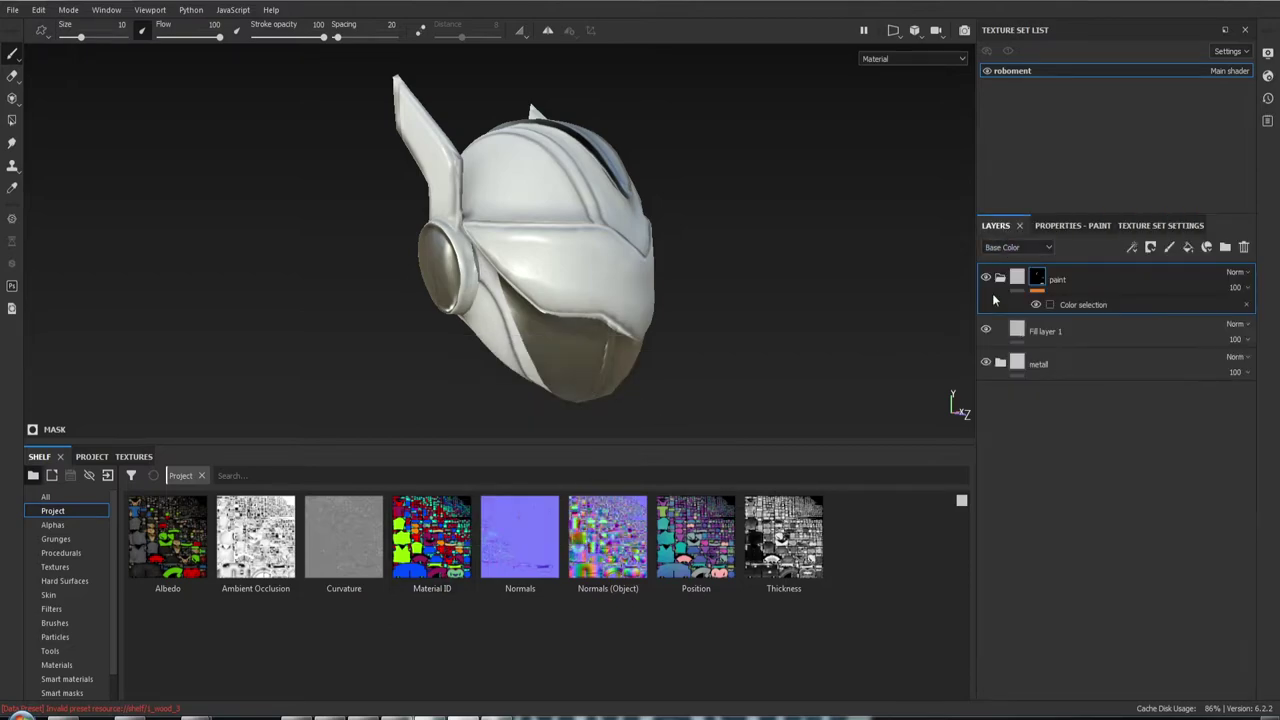
alt+drag(892, 331, 522, 275)
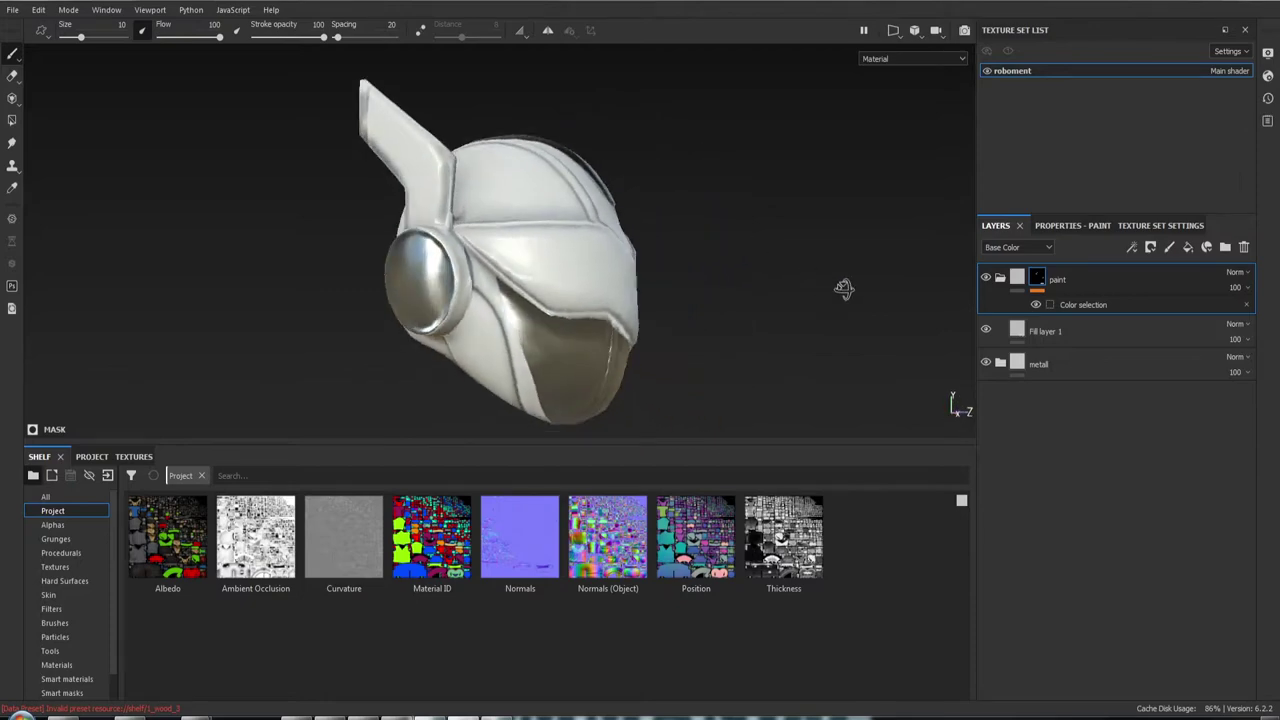
alt+drag(647, 255, 586, 408)
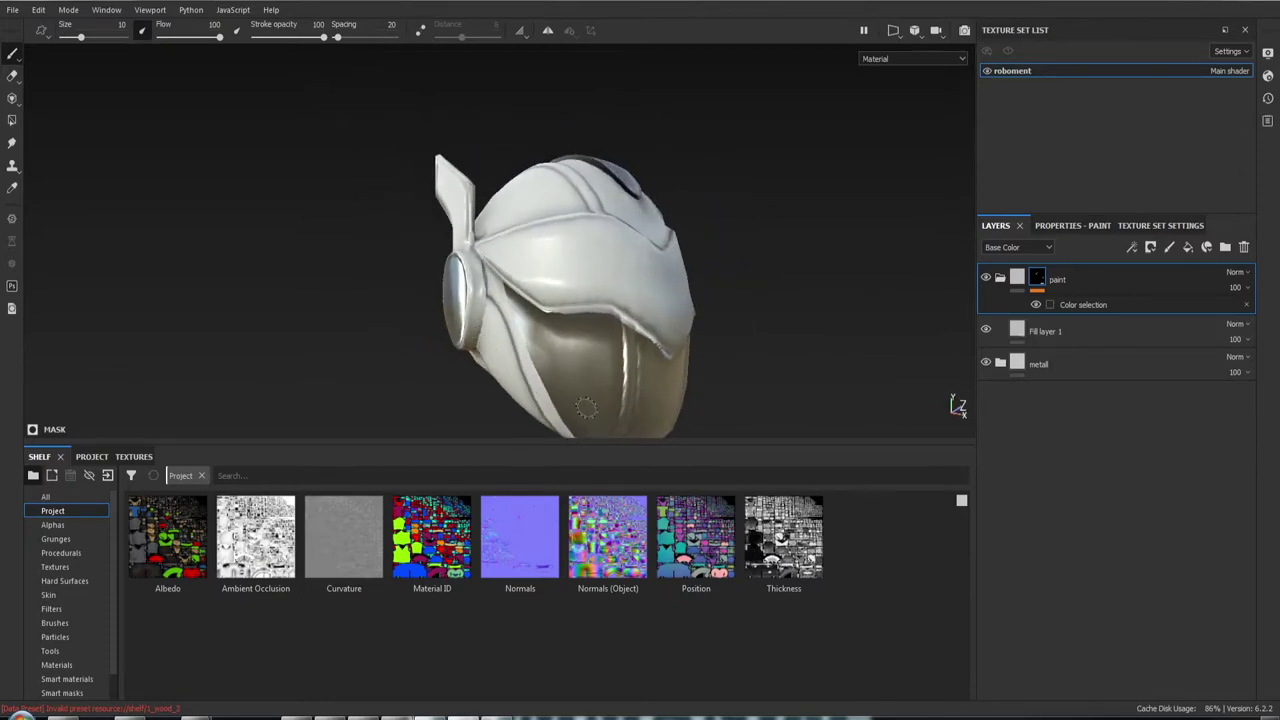
mouse_move(692, 380)
alt+mouse_down()
mouse_move(676, 282)
mouse_move(491, 320)
mouse_move(379, 320)
mouse_move(584, 281)
mouse_move(743, 320)
mouse_move(1056, 268)
mouse_move(1037, 200)
mouse_move(767, 197)
mouse_move(760, 297)
mouse_move(910, 292)
alt+mouse_up()
Re-pick the helmet's green ID colour in the paint mask's colour selection
click(1092, 304)
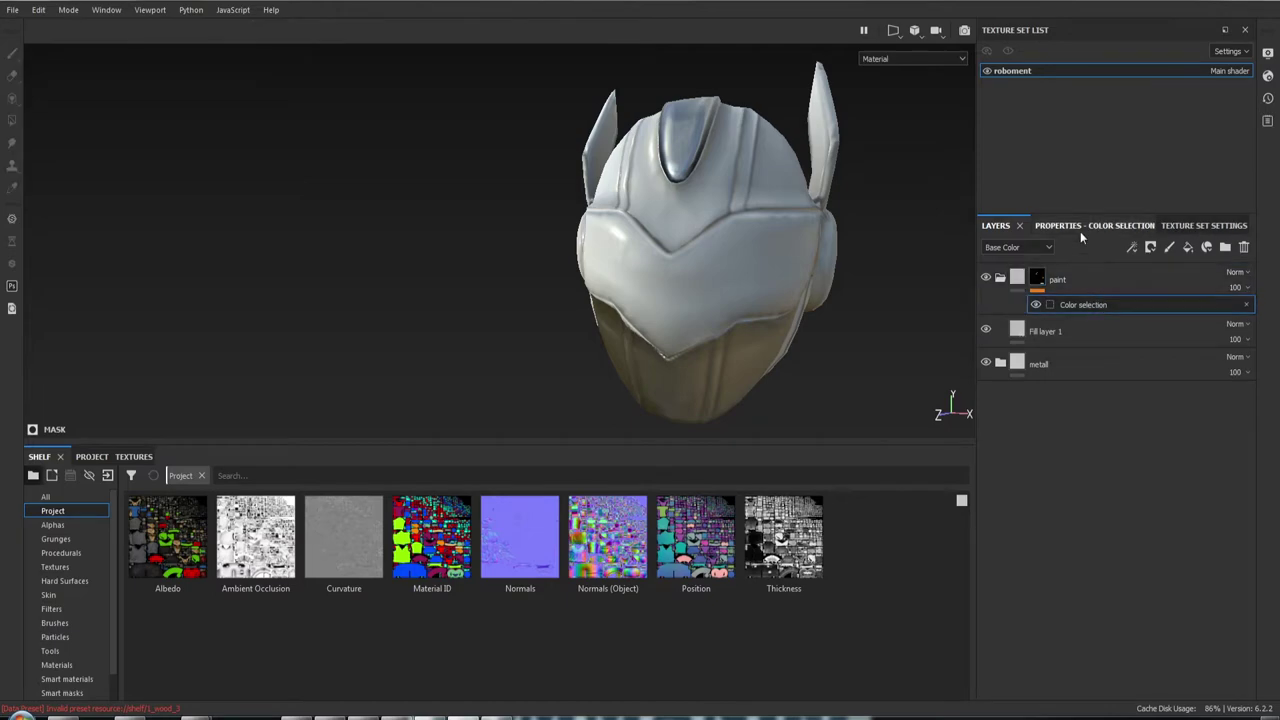
click(1078, 225)
click(1222, 390)
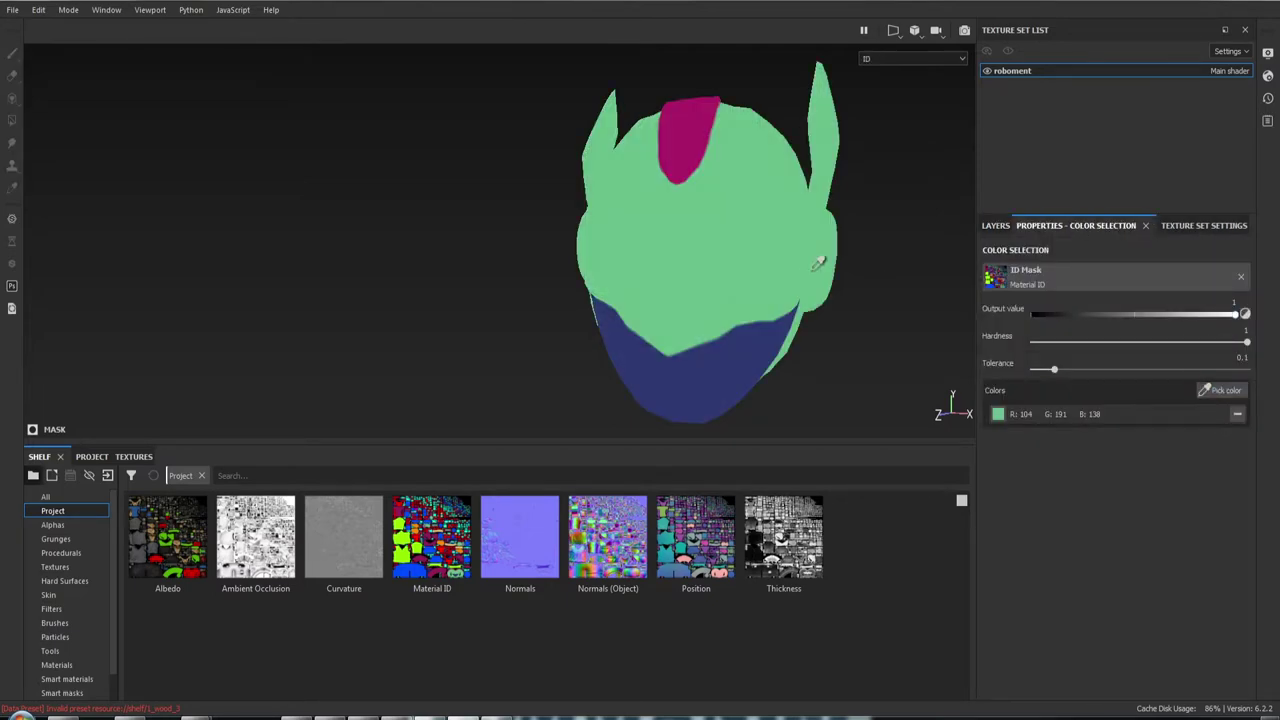
click(843, 237)
mouse_move(843, 237)
alt+mouse_down()
mouse_move(613, 161)
mouse_move(566, 257)
mouse_move(506, 294)
mouse_move(640, 290)
mouse_move(760, 266)
alt+mouse_up()
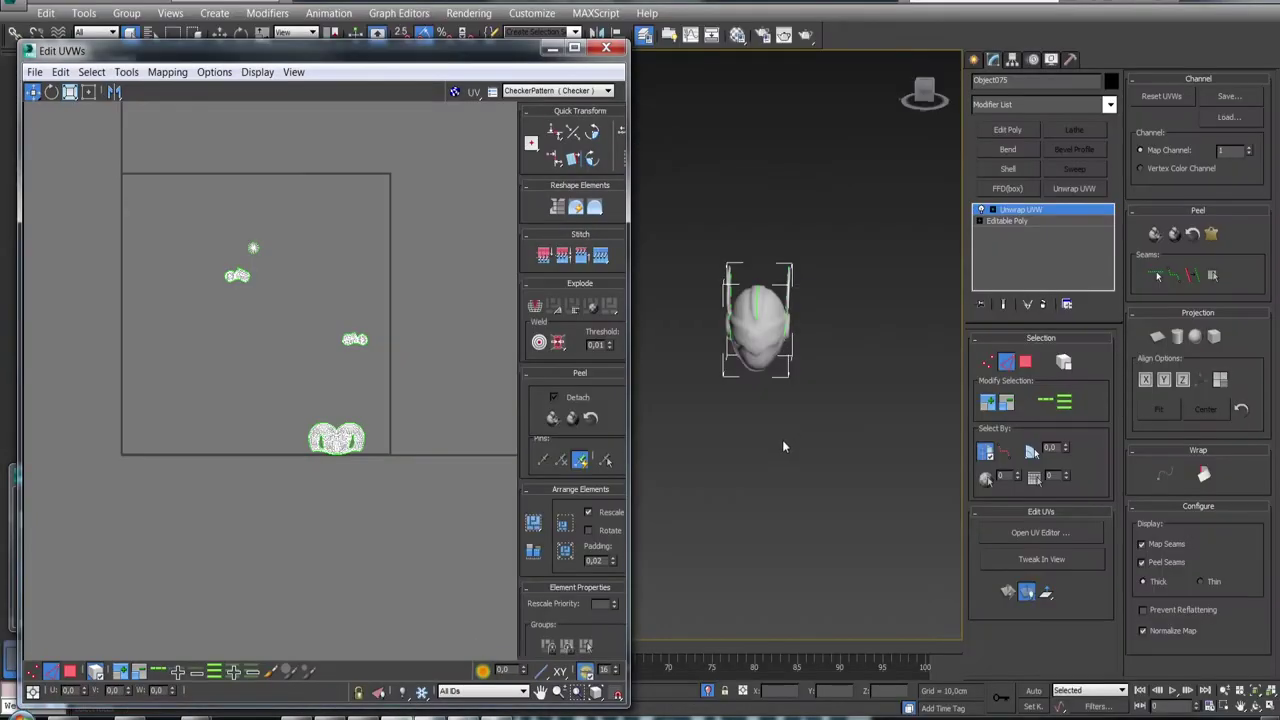
Turn on edged faces with F4 and zoom in on the helmet shell's bottom UV island
mouse_move(823, 352)
alt+middle_down()
mouse_move(770, 362)
mouse_move(834, 343)
alt+middle_up()
scroll(770, 362, up, 5)
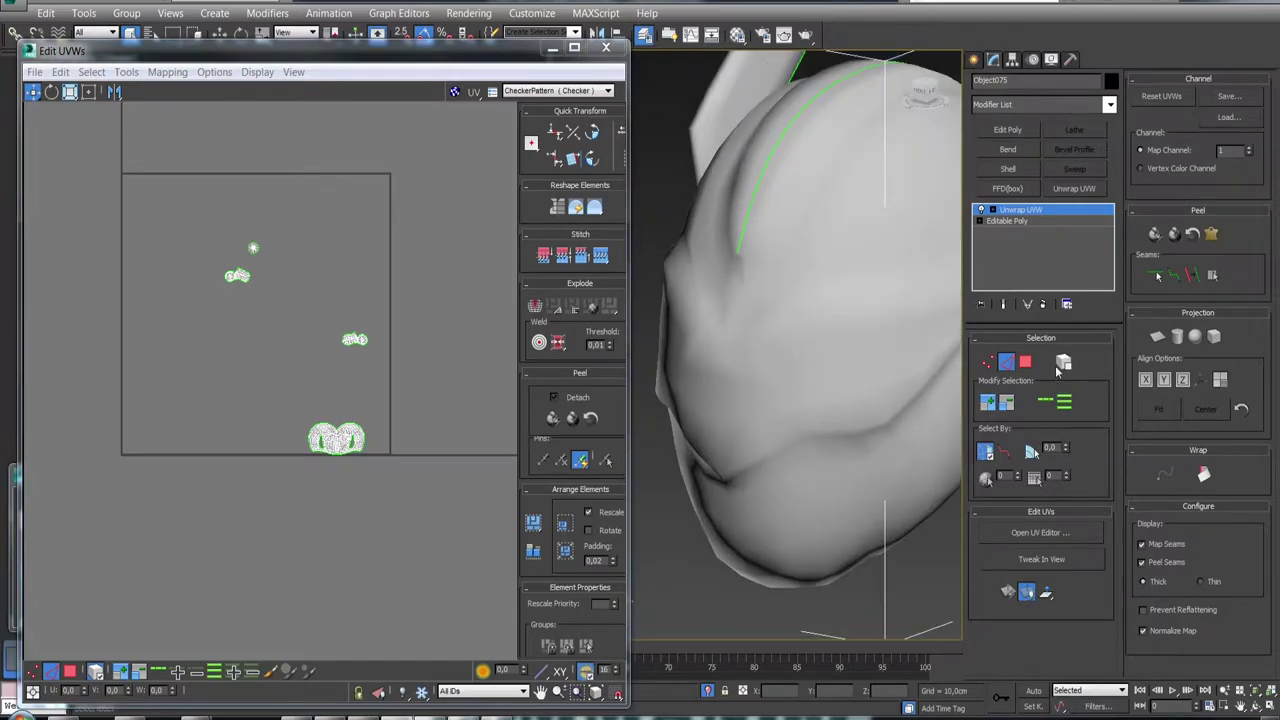
key(F4)
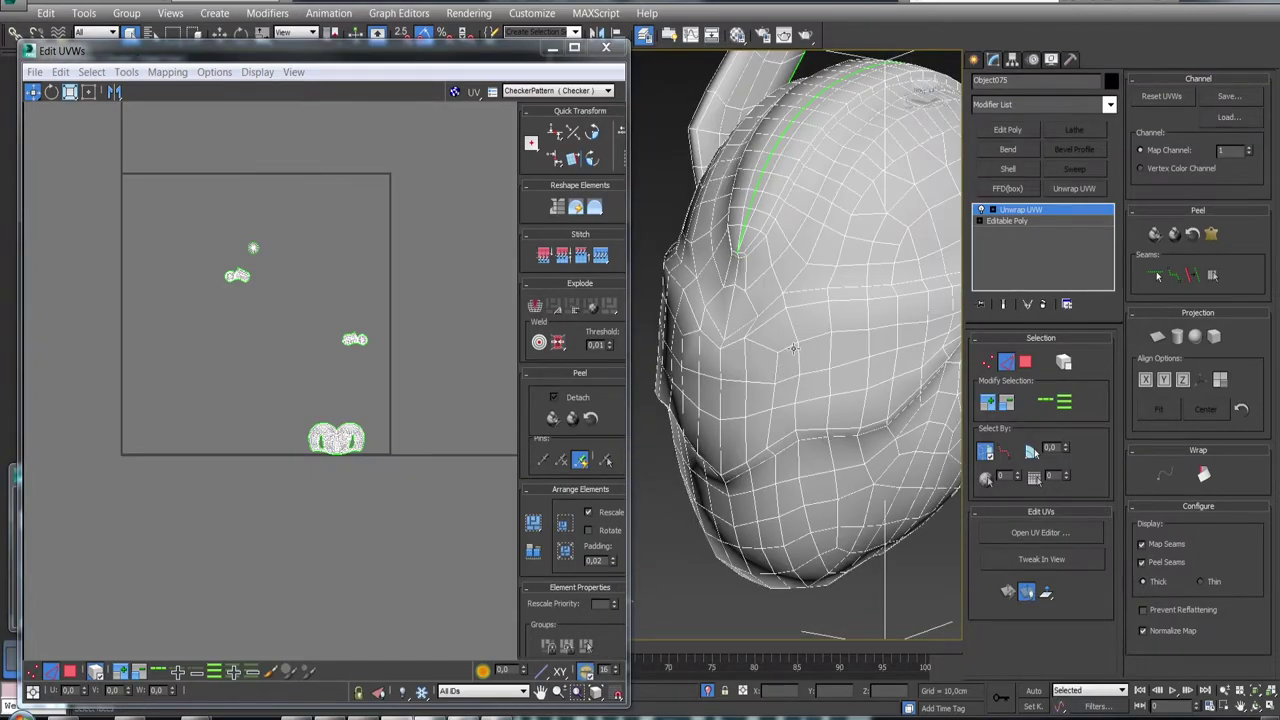
click(793, 348)
scroll(393, 441, up, 3)
scroll(320, 206, up, 3)
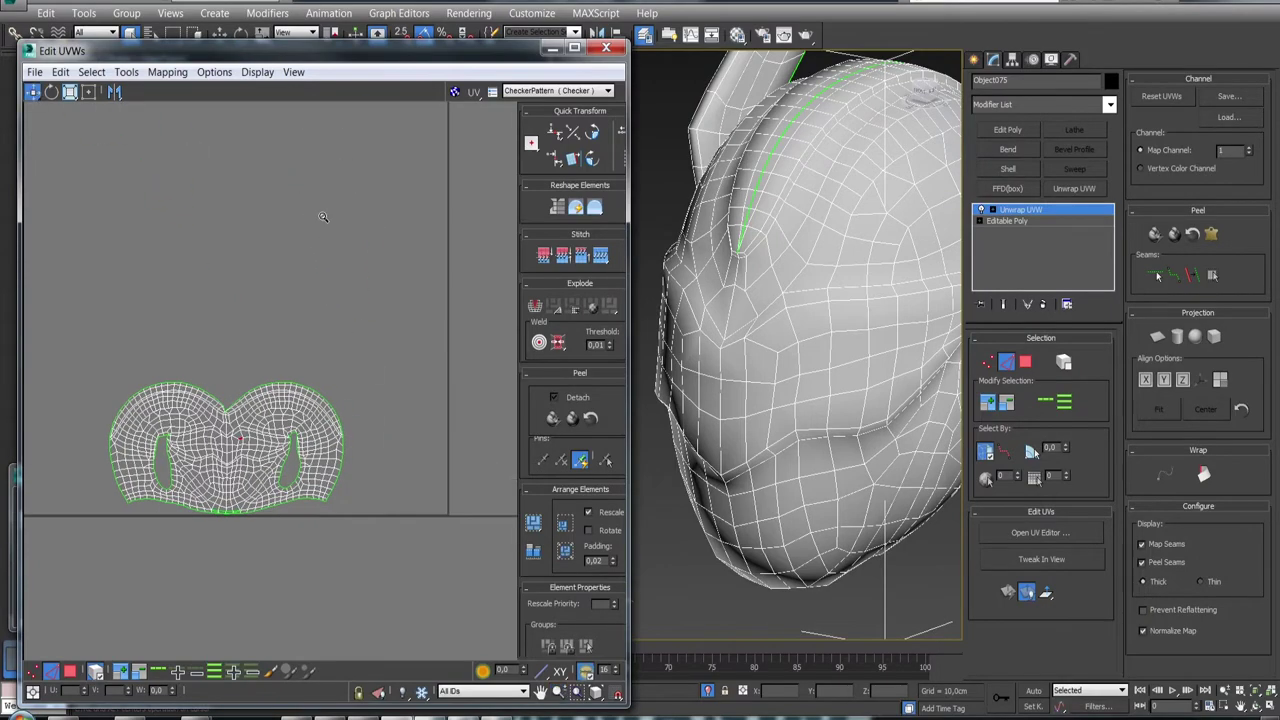
scroll(300, 300, up, 3)
scroll(230, 405, up, 3)
scroll(230, 405, up, 2)
scroll(234, 430, up, 2)
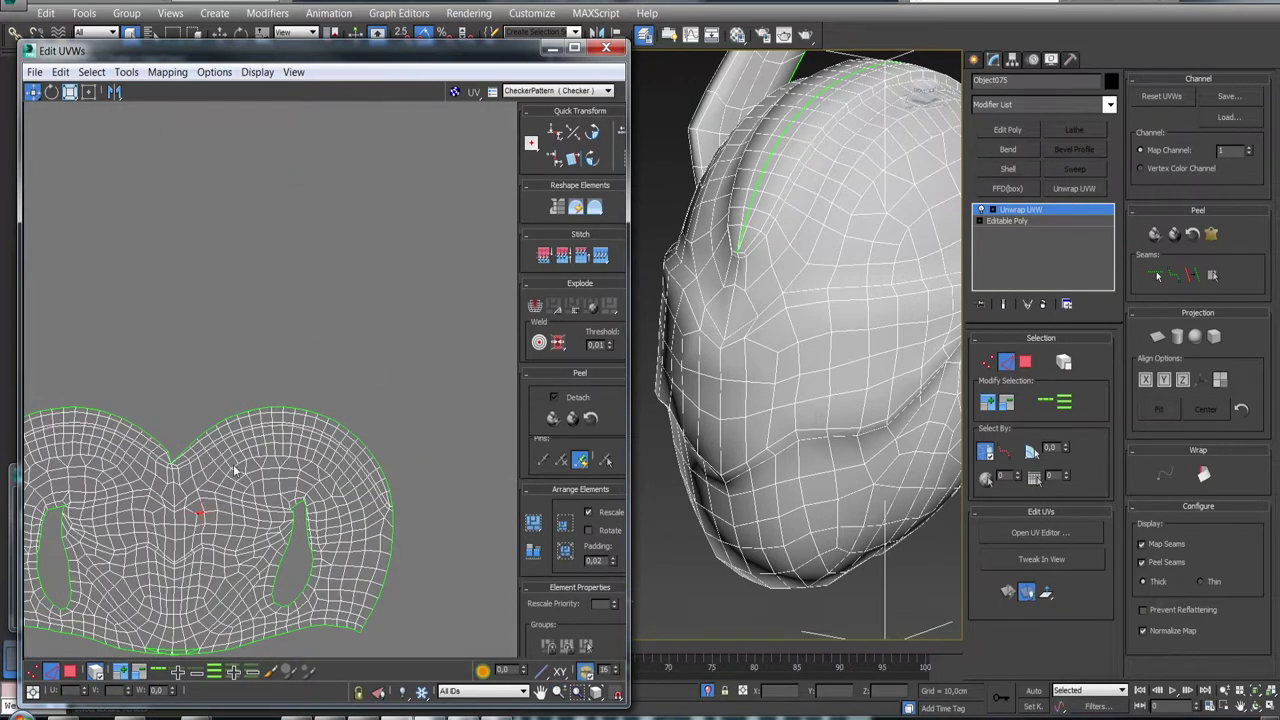
scroll(234, 420, up, 2)
scroll(232, 424, up, 3)
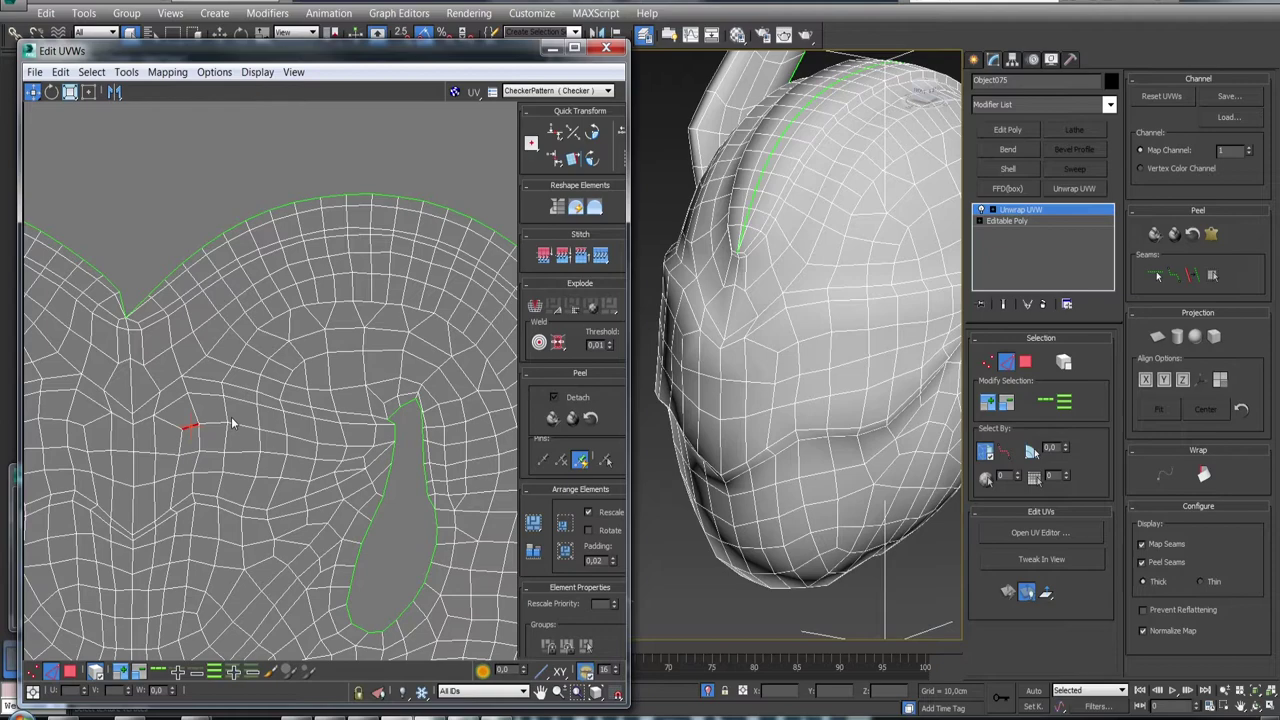
scroll(232, 424, down, 1)
scroll(232, 424, down, 1)
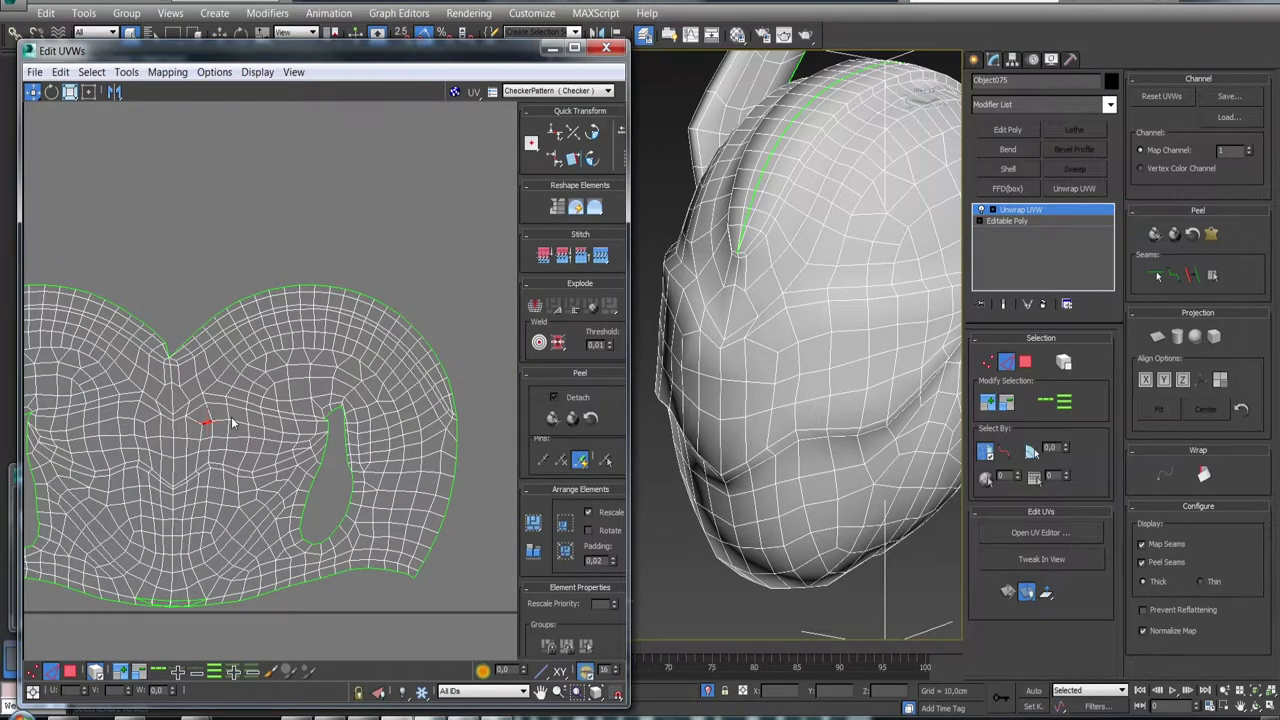
scroll(232, 424, down, 1)
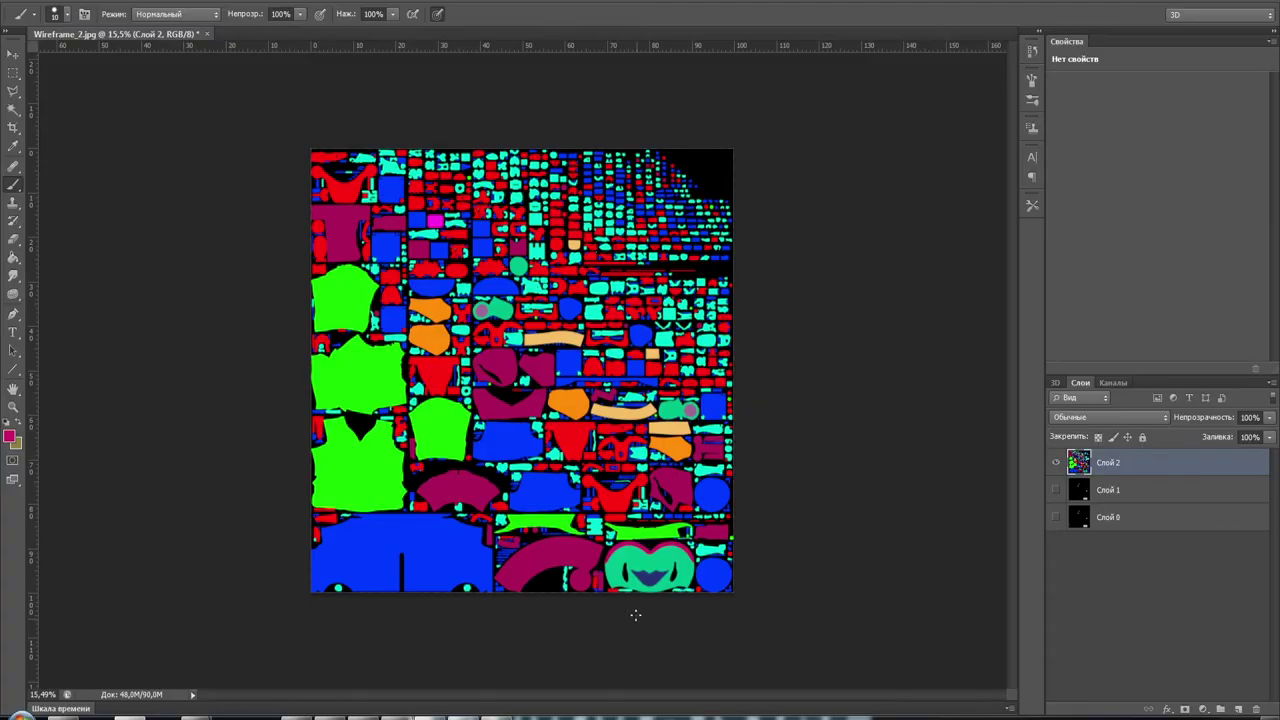
Frame the lower ID texture, lower the top layer's opacity and hide the background layer
alt+scroll(635, 614, up, 3)
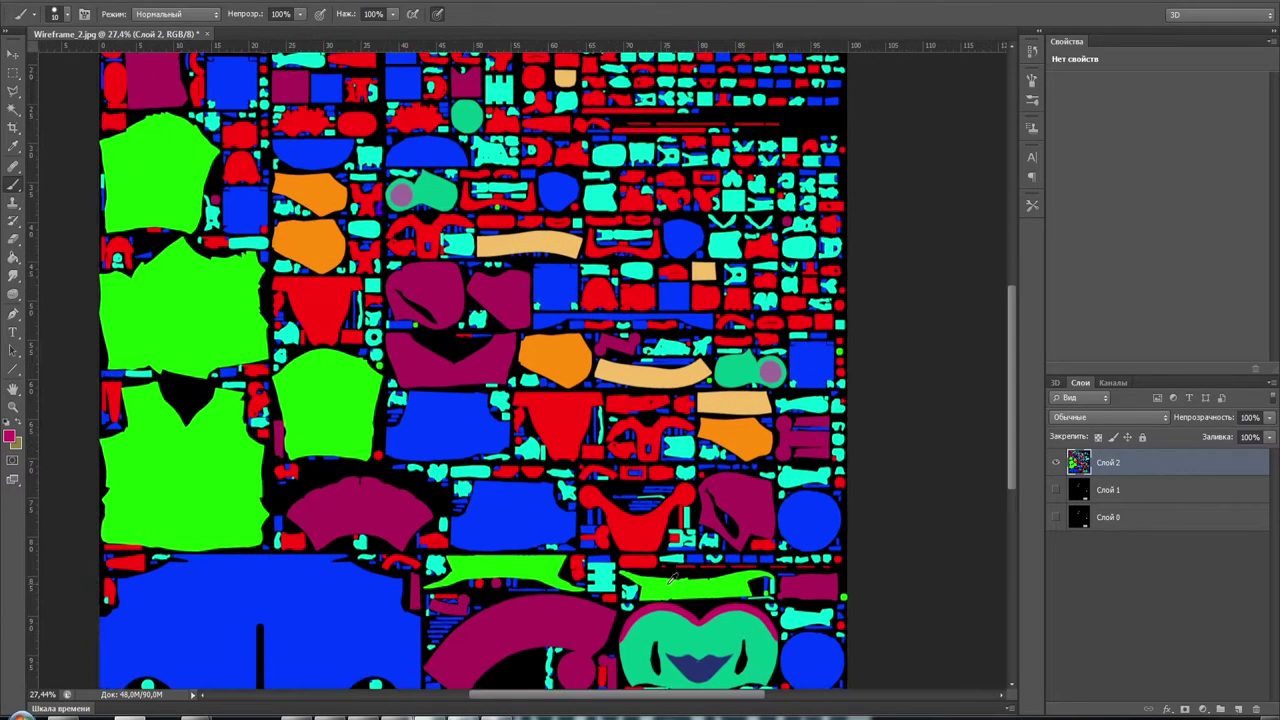
drag(730, 558, 646, 290)
alt+scroll(623, 383, up, 1)
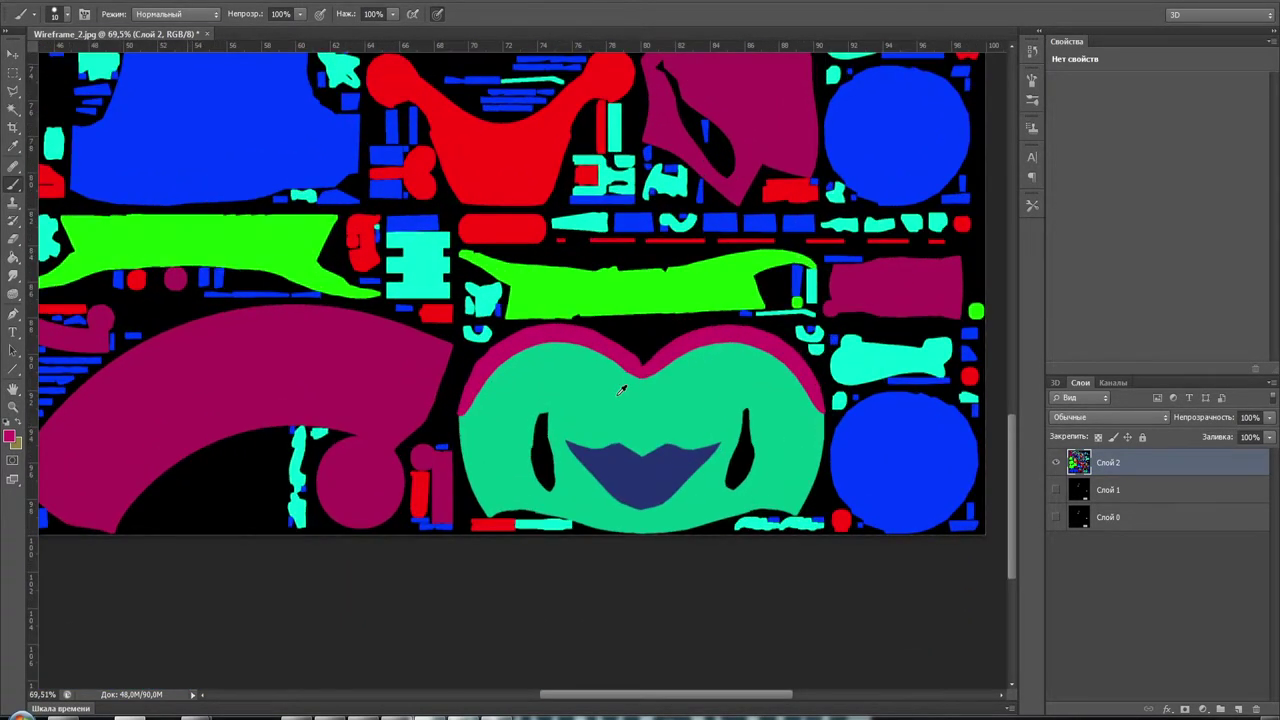
alt+scroll(634, 389, up, 1)
alt+scroll(634, 389, up, 1)
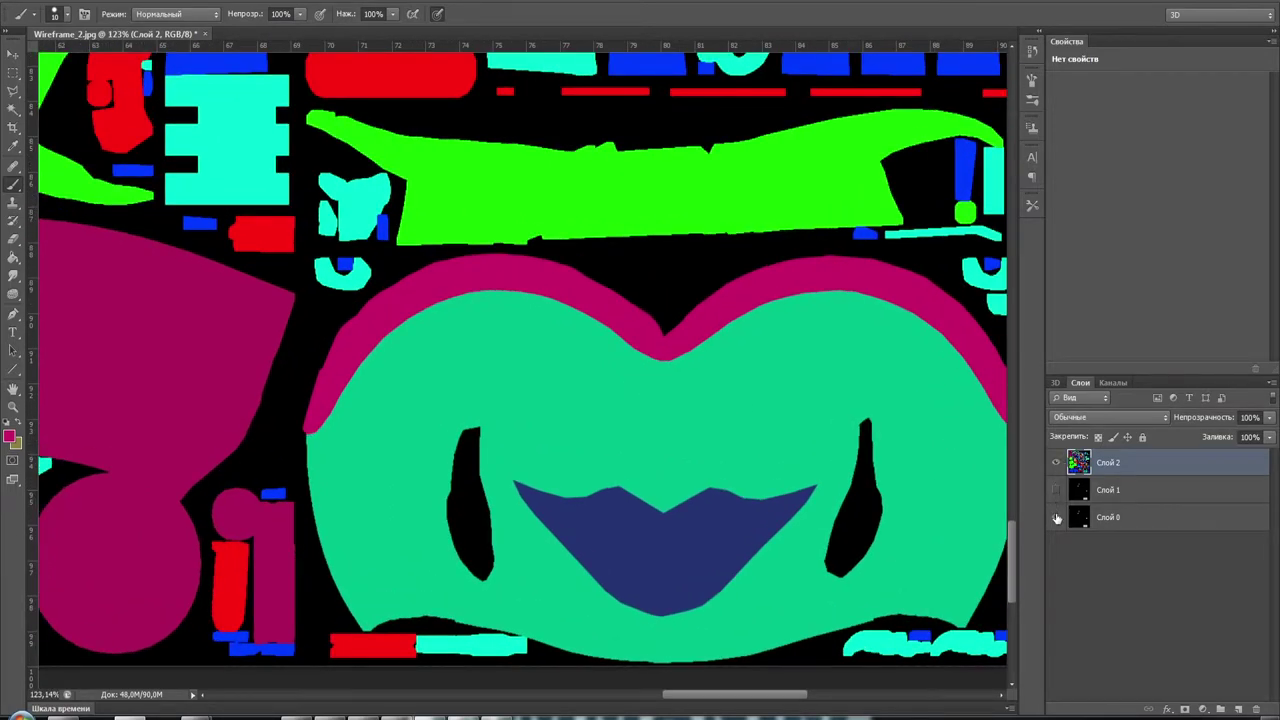
drag(1215, 420, 1182, 422)
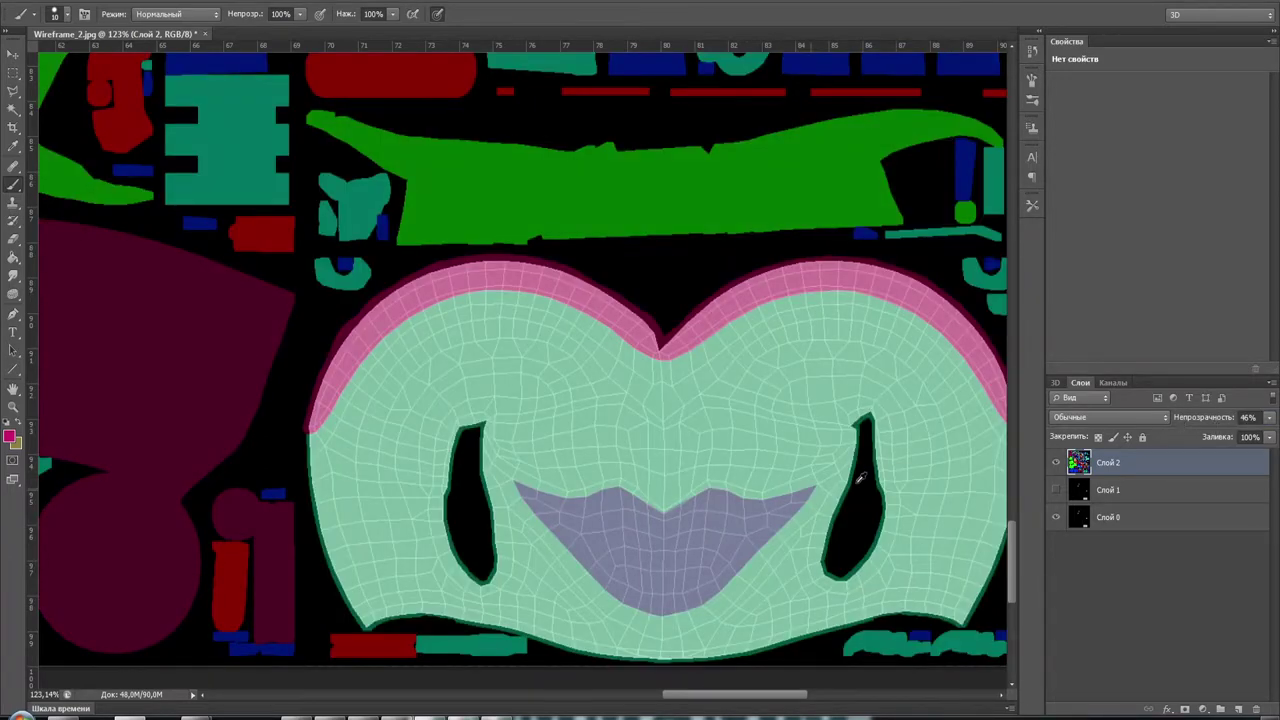
alt+scroll(750, 485, up, 2)
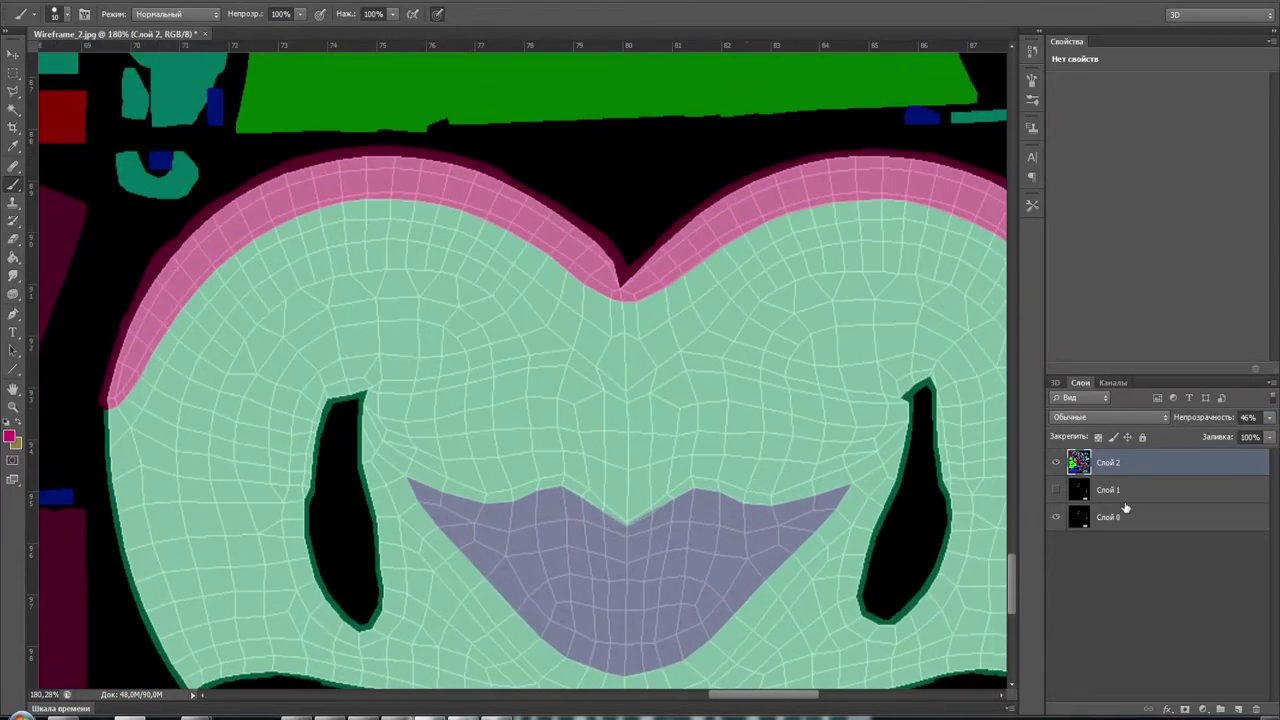
click(1057, 517)
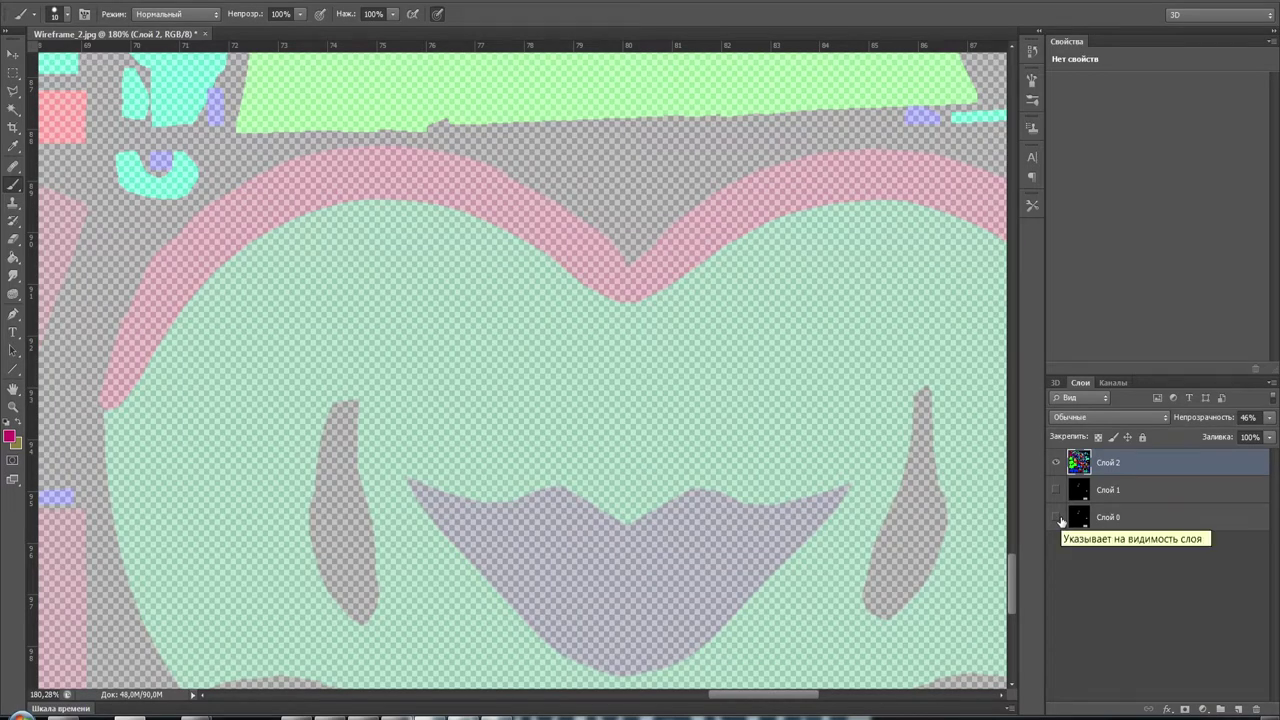
Set Слой 2 to 100% opacity, sample the face green and enlarge the brush to 20
click(1249, 417)
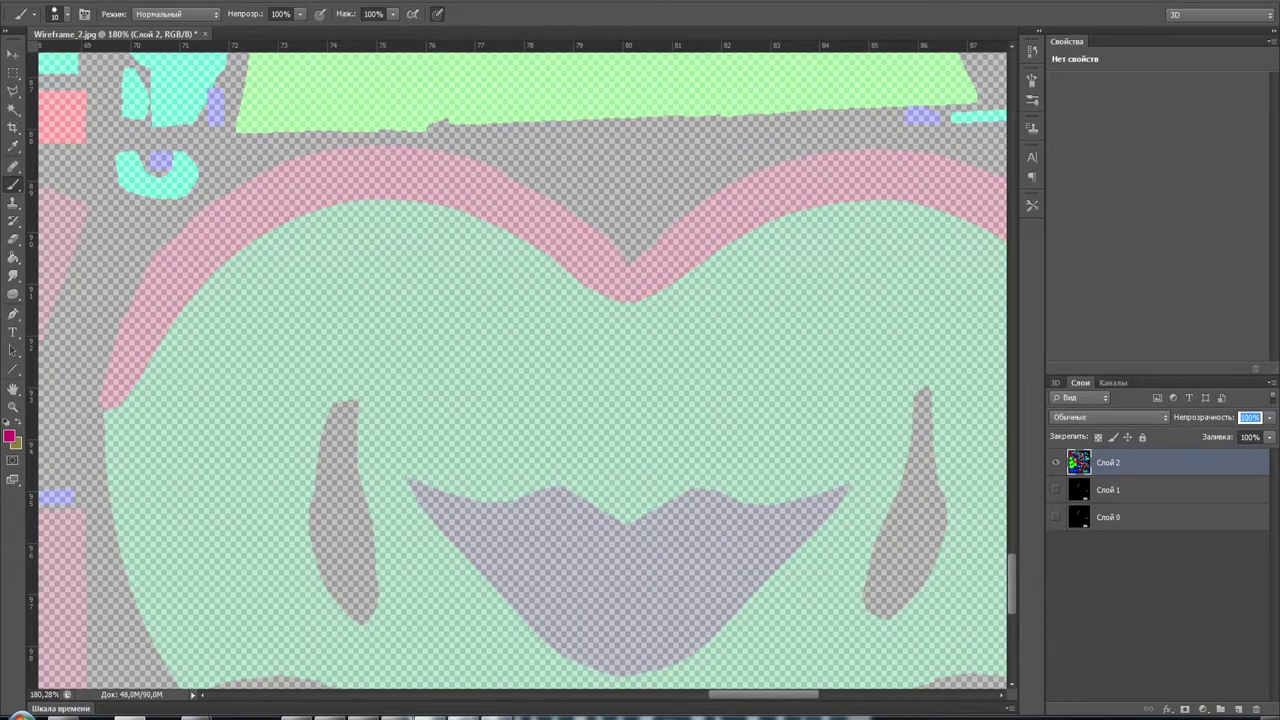
text(100)
key(Return)
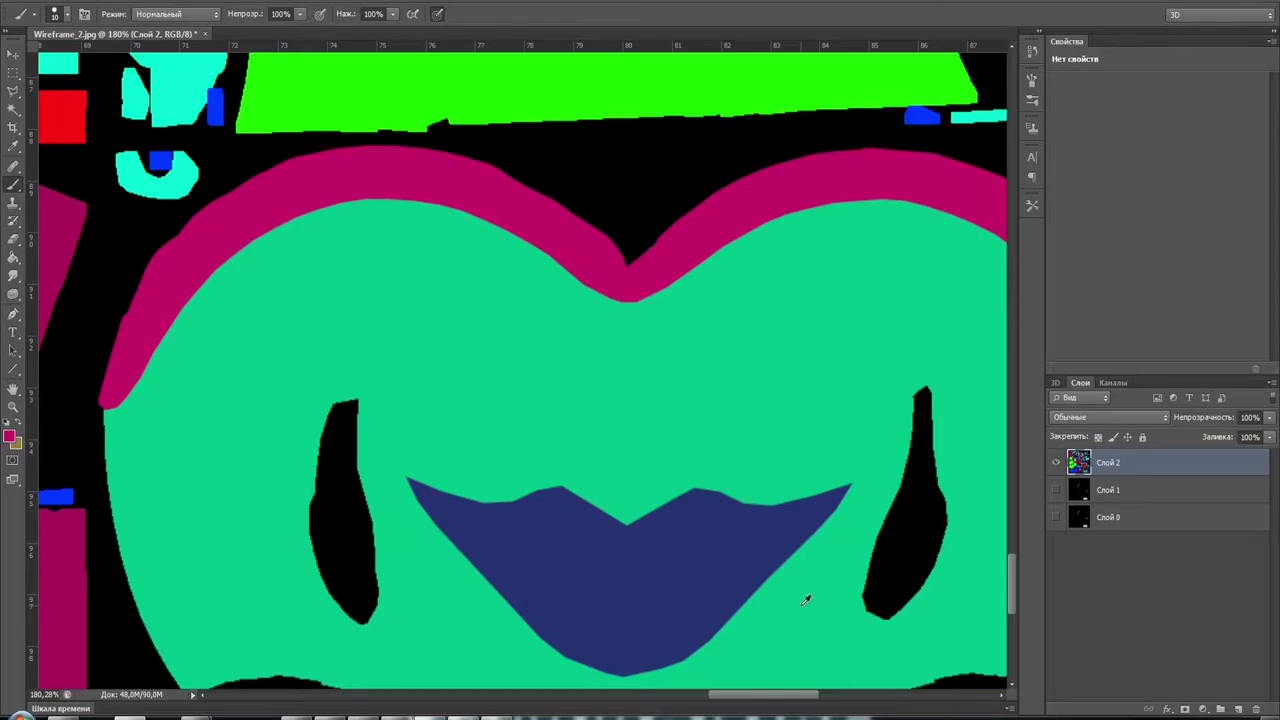
alt+click(806, 600)
key(bracketright)
key(bracketright)
Paint over the blue lip shape in green and drop the layer opacity to 47%
mouse_move(838, 505)
mouse_down()
mouse_move(837, 491)
mouse_move(675, 515)
mouse_move(783, 545)
mouse_move(686, 586)
mouse_move(655, 545)
mouse_move(700, 606)
mouse_move(668, 656)
mouse_move(575, 650)
mouse_move(470, 575)
mouse_move(415, 478)
mouse_move(603, 530)
mouse_move(457, 514)
mouse_move(544, 600)
mouse_move(650, 635)
mouse_move(560, 540)
mouse_move(545, 590)
mouse_move(663, 642)
mouse_up()
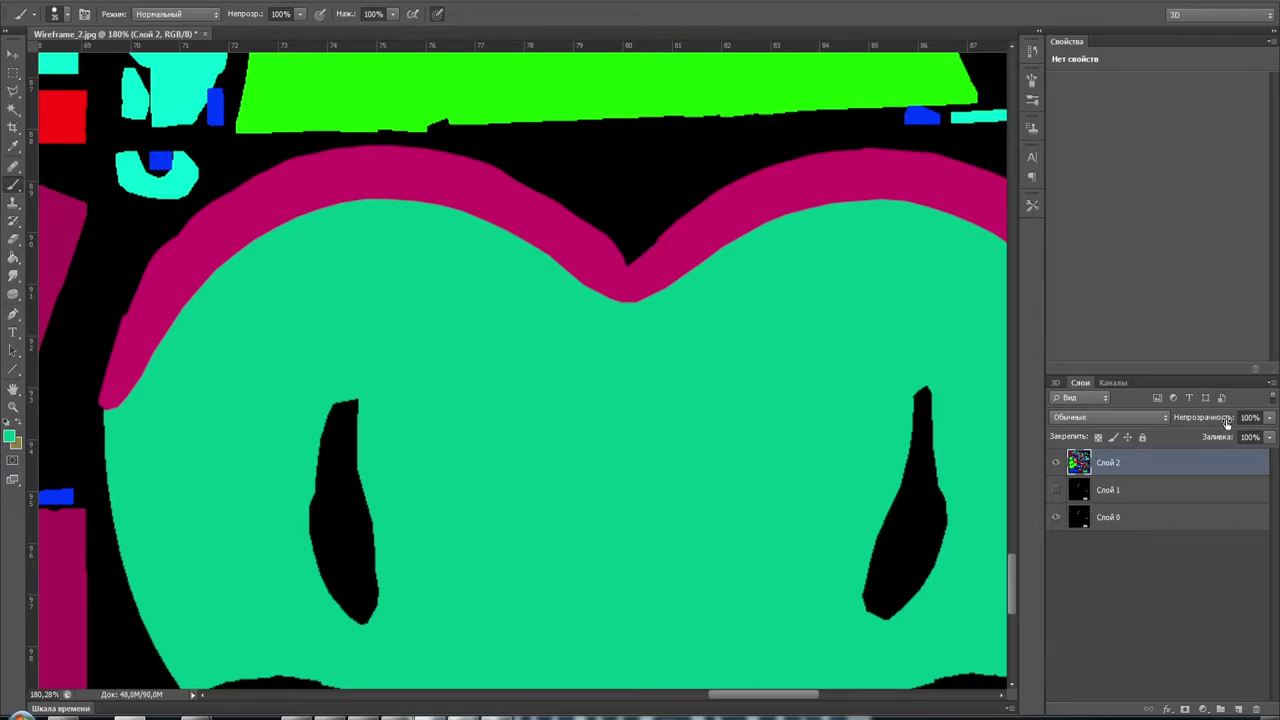
drag(1228, 423, 1194, 423)
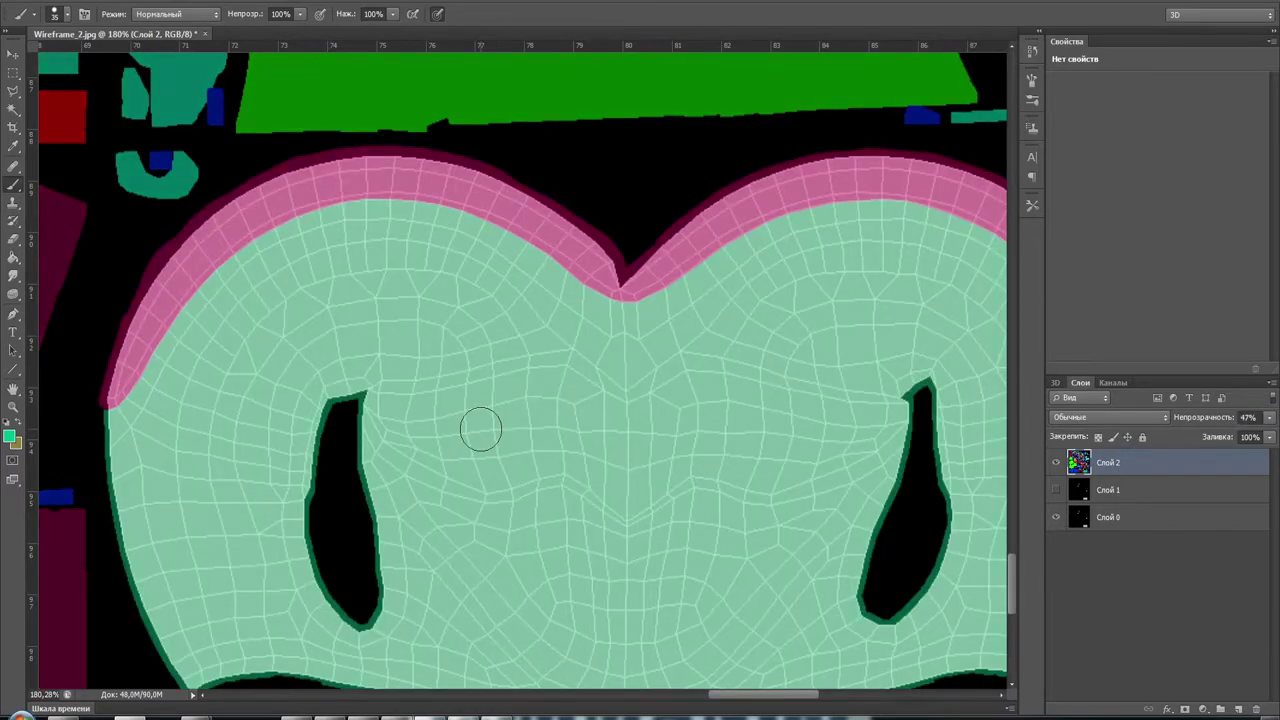
click(13, 90)
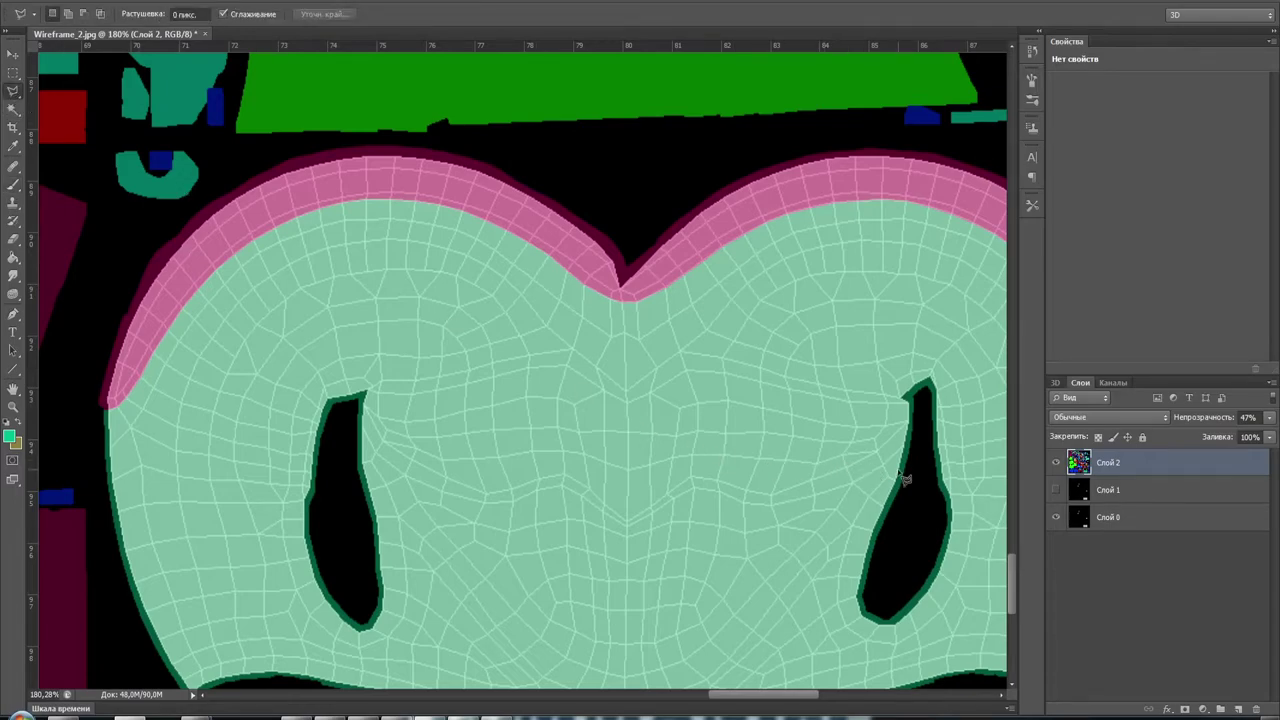
alt+scroll(391, 451, up, 2)
alt+scroll(391, 434, up, 2)
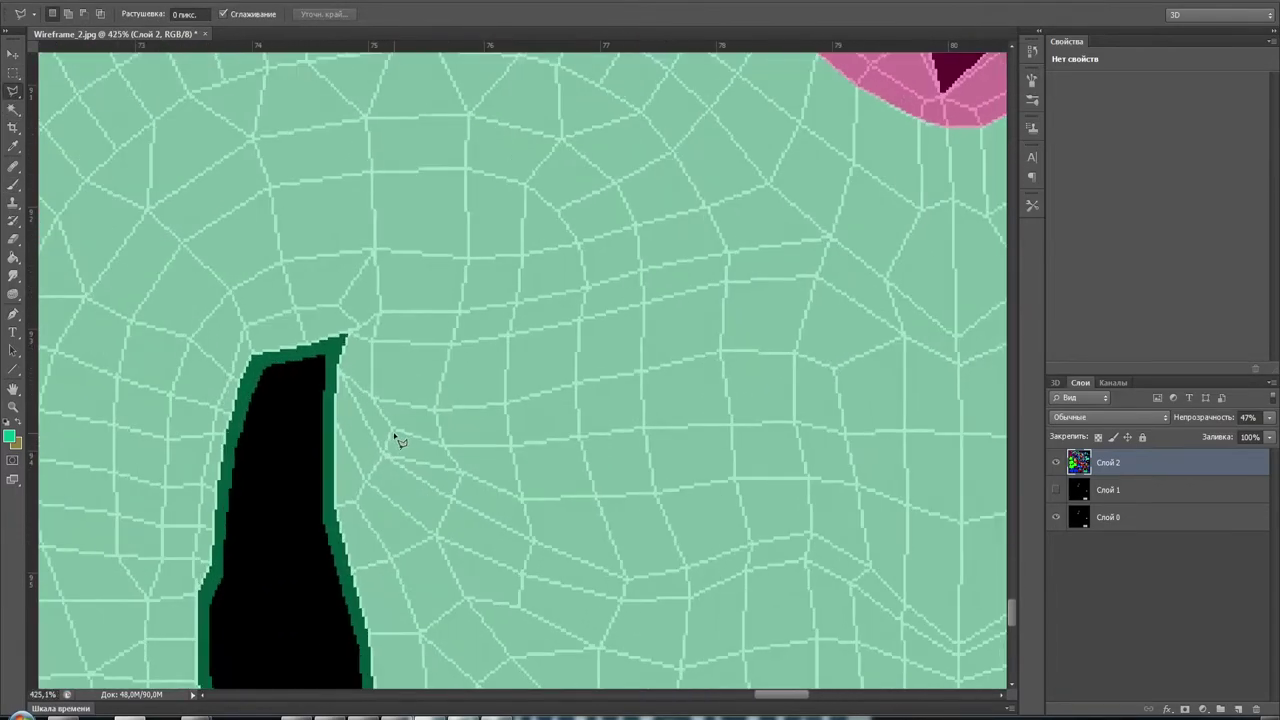
alt+scroll(397, 437, up, 1)
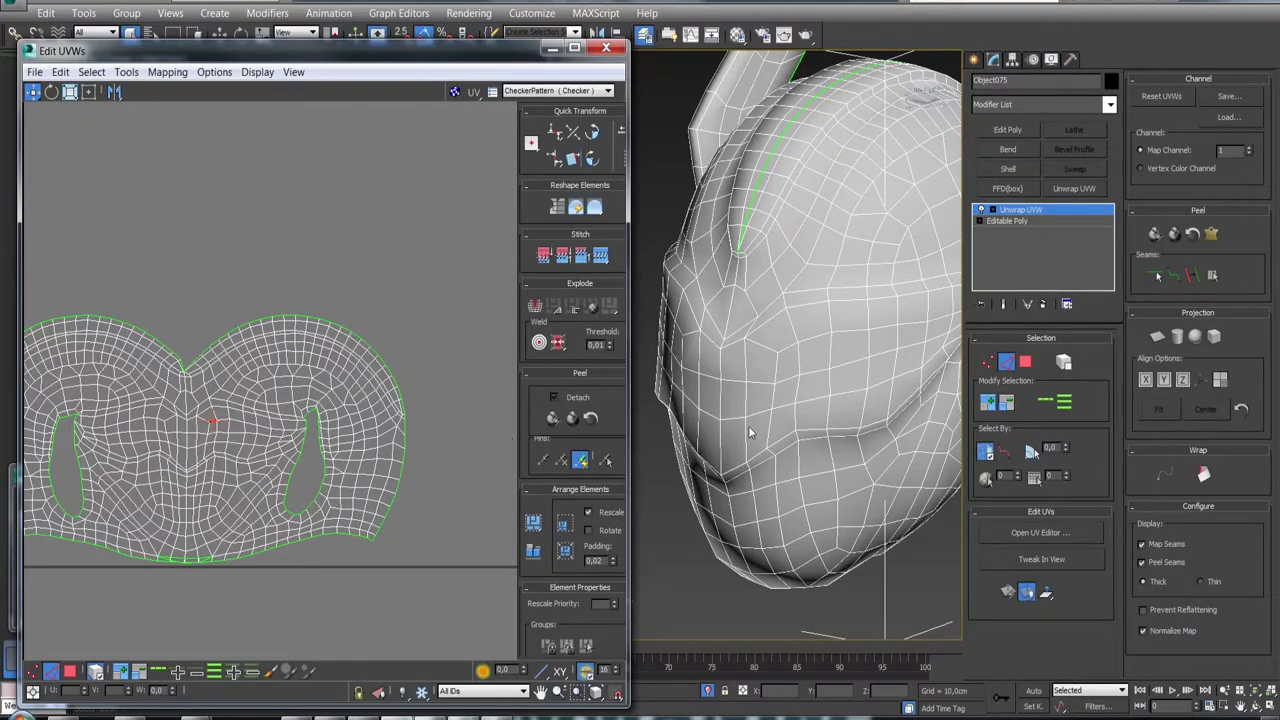
Start a Point-to-Point seam path across the helmet's face from the centre
click(865, 325)
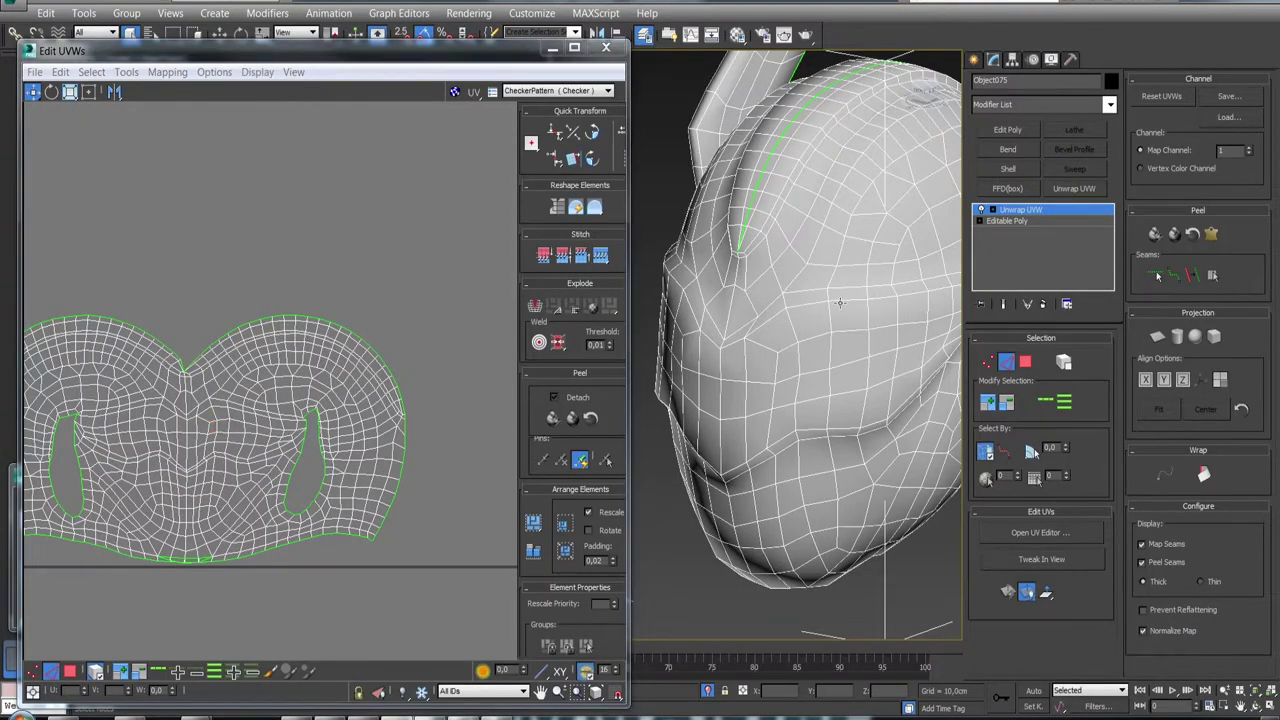
click(840, 302)
click(881, 315)
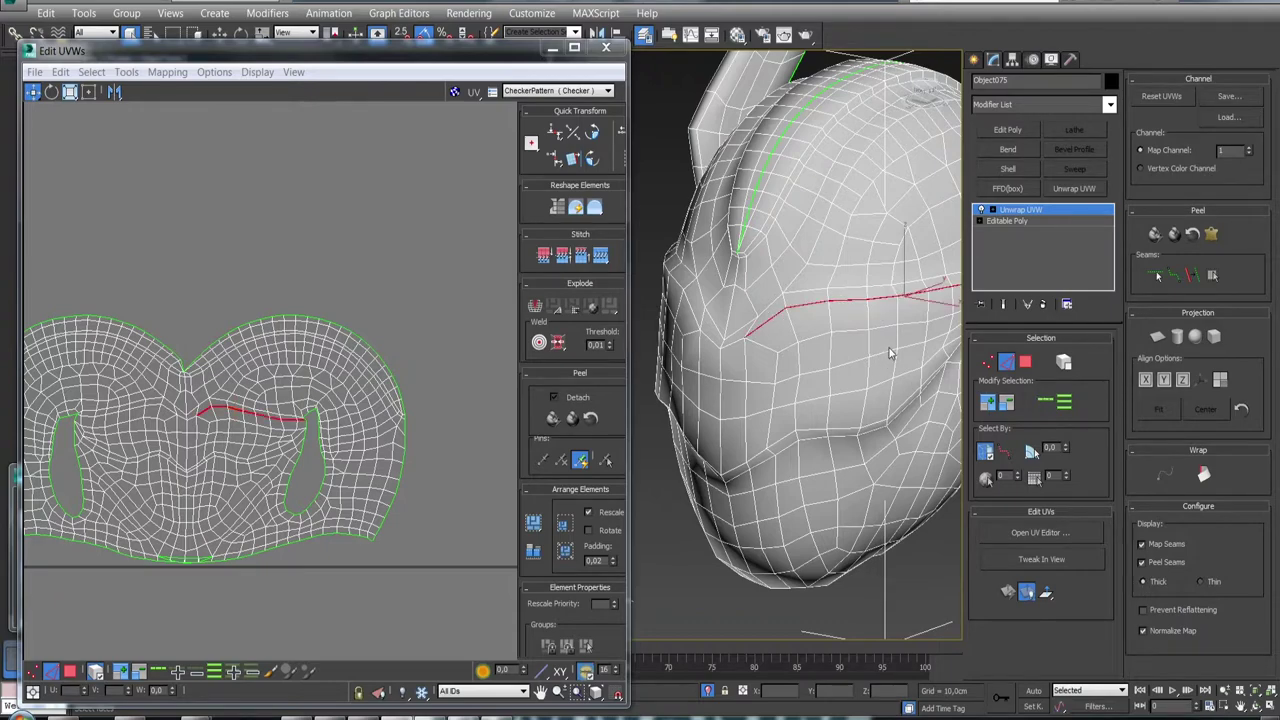
mouse_move(890, 352)
alt+middle_down()
mouse_move(758, 372)
mouse_move(800, 364)
mouse_move(749, 306)
mouse_move(793, 301)
mouse_move(786, 309)
alt+middle_up()
scroll(800, 364, up, 2)
scroll(800, 364, up, 2)
scroll(795, 345, down, 2)
scroll(795, 345, up, 2)
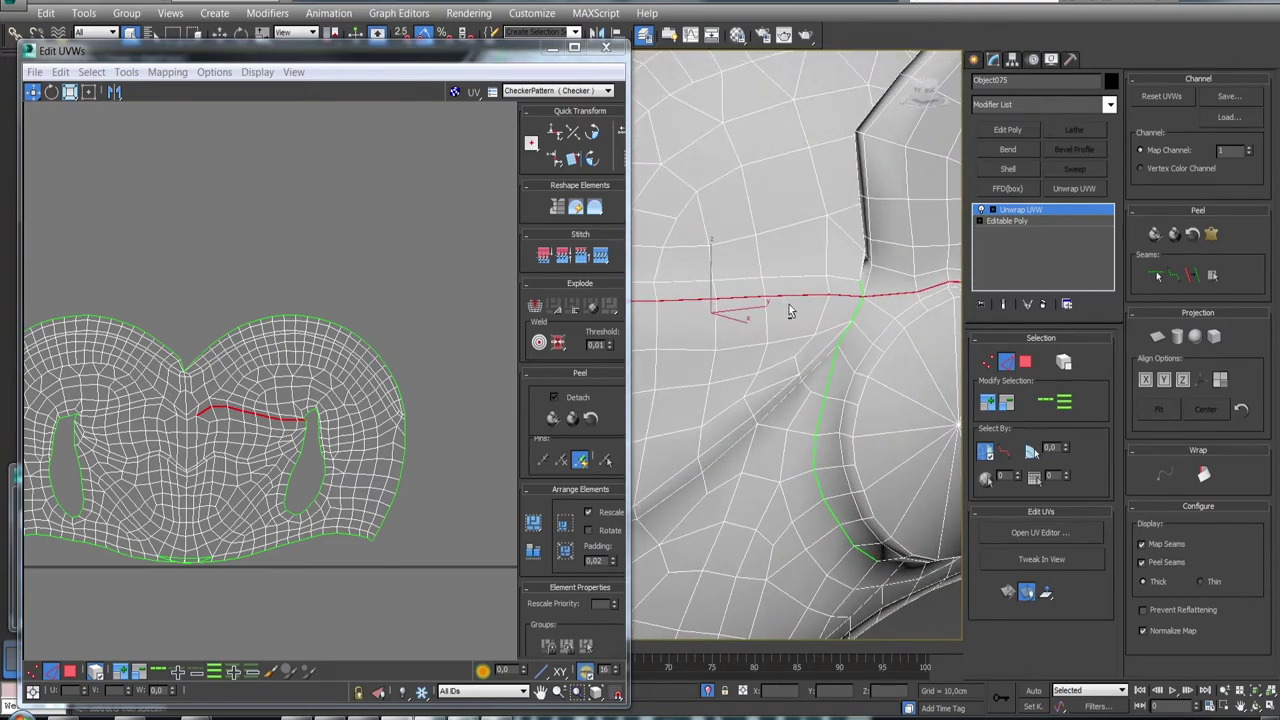
Extend the seam path past the right hole to the shell's border, then return to Photoshop
click(823, 349)
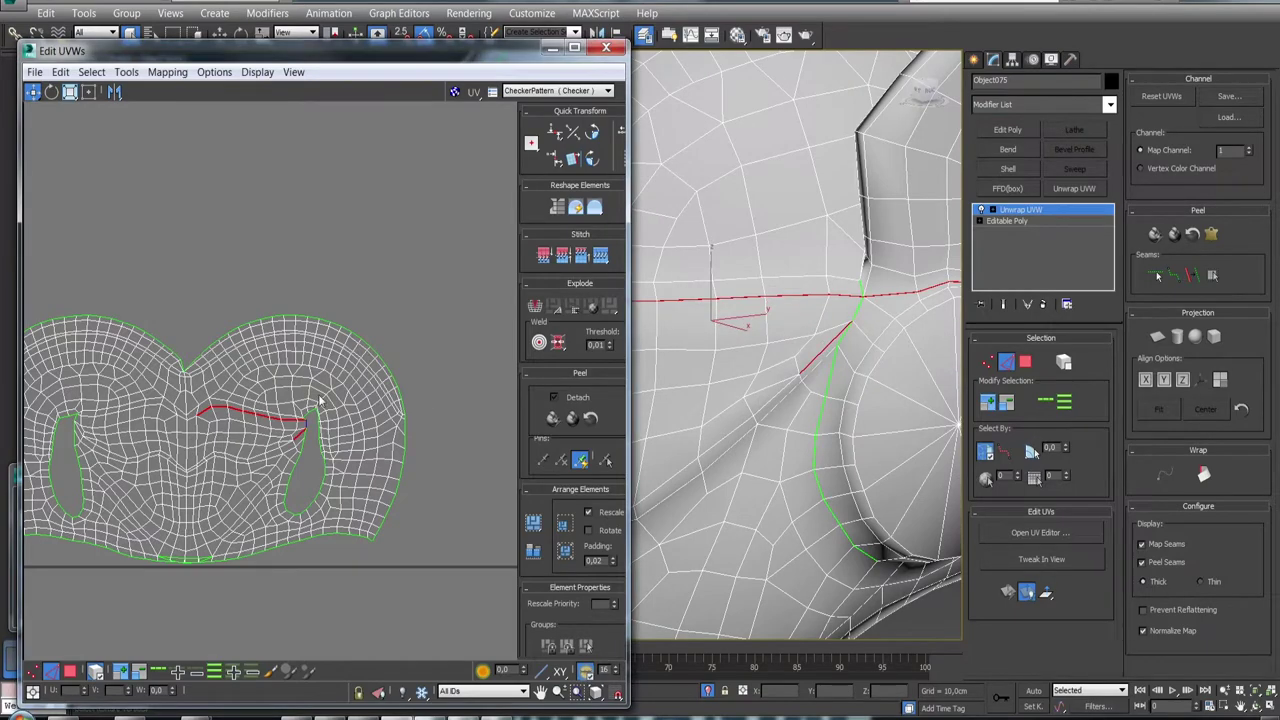
scroll(325, 410, up, 1)
scroll(328, 414, up, 3)
scroll(330, 418, up, 3)
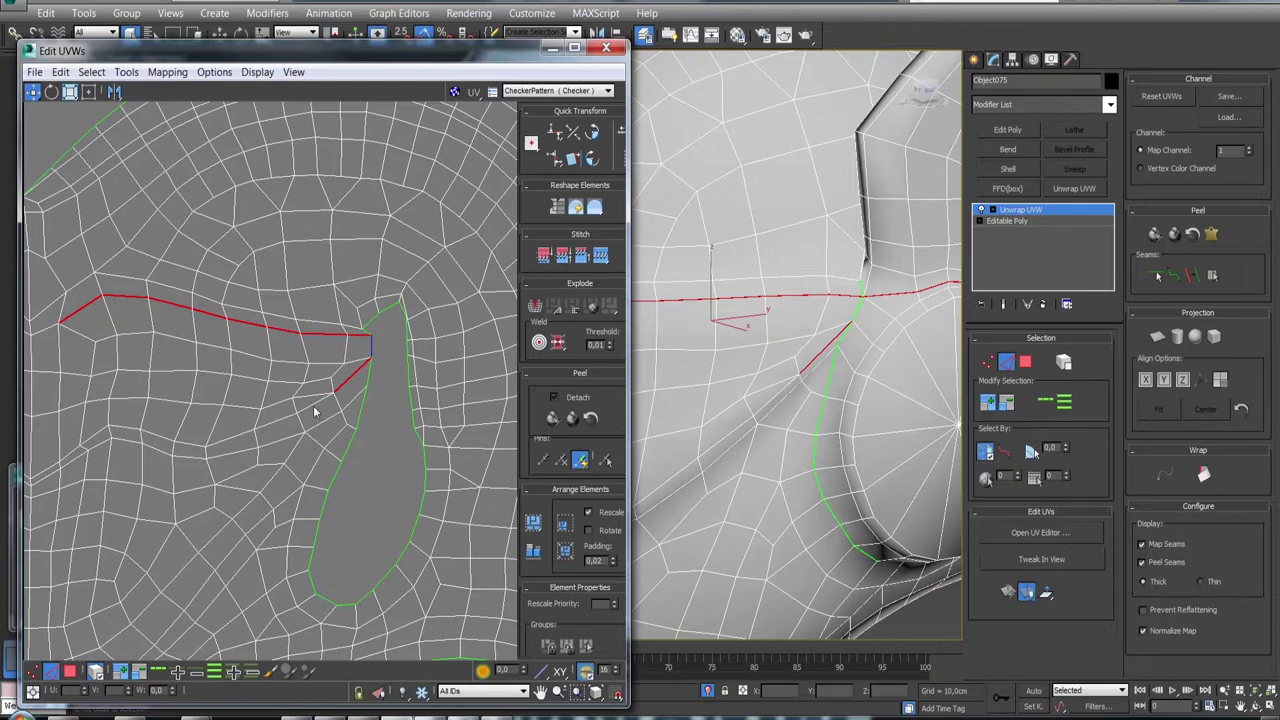
key(ctrl+a)
key(ctrl+z)
ctrl+click(317, 412)
click(158, 671)
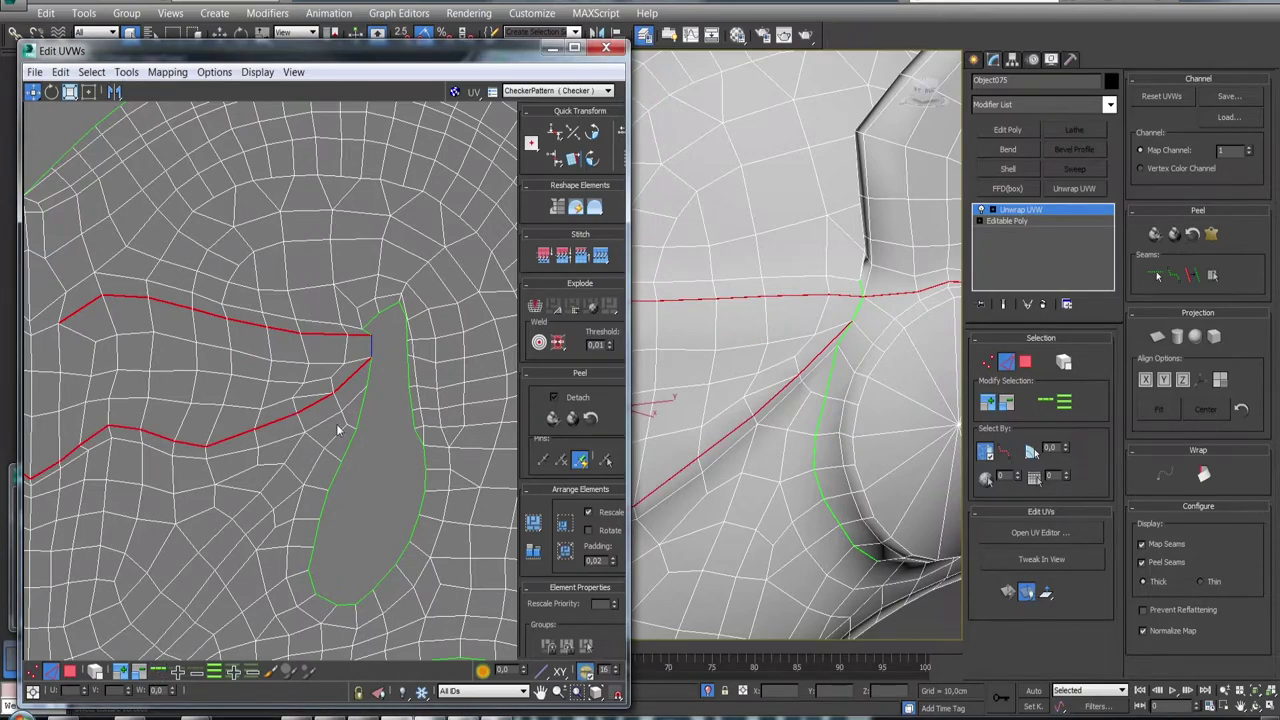
scroll(423, 425, down, 4)
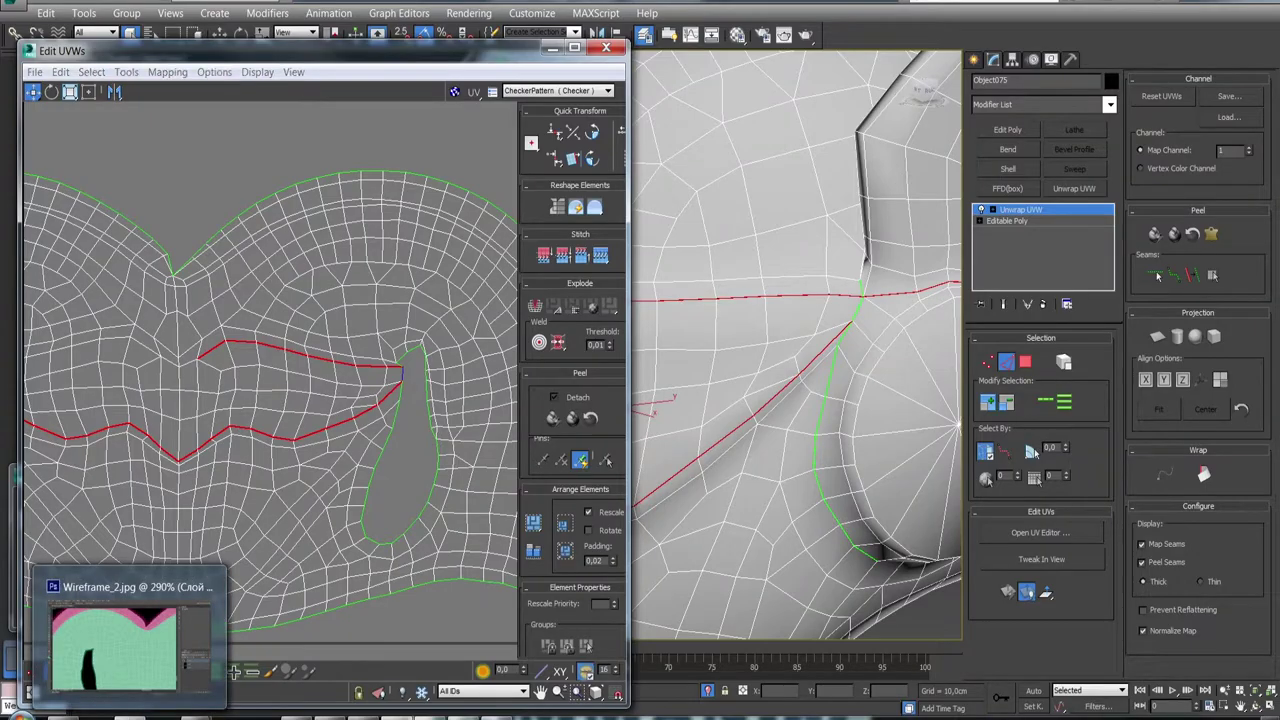
click(130, 640)
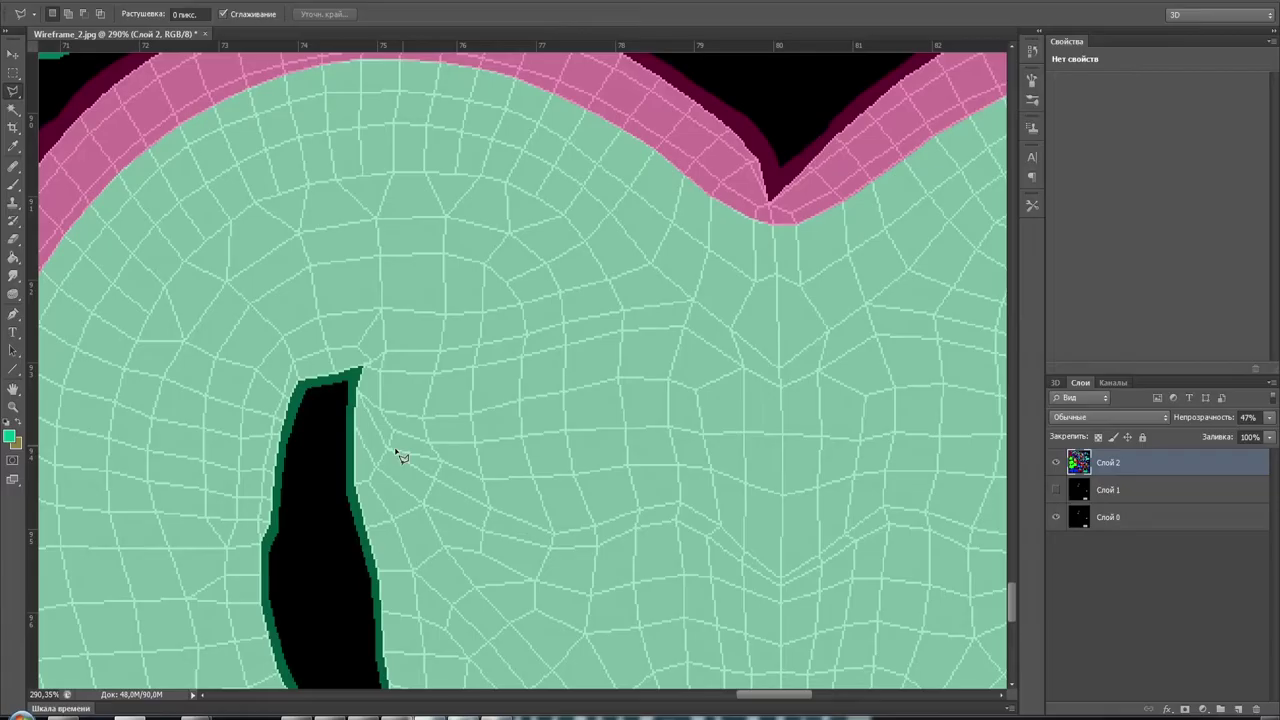
Trace the lip band's upper edge with the Polygonal Lasso, from the right hole to the left hole's tip
mouse_move(743, 400)
mouse_down()
mouse_move(491, 414)
mouse_move(491, 386)
mouse_up()
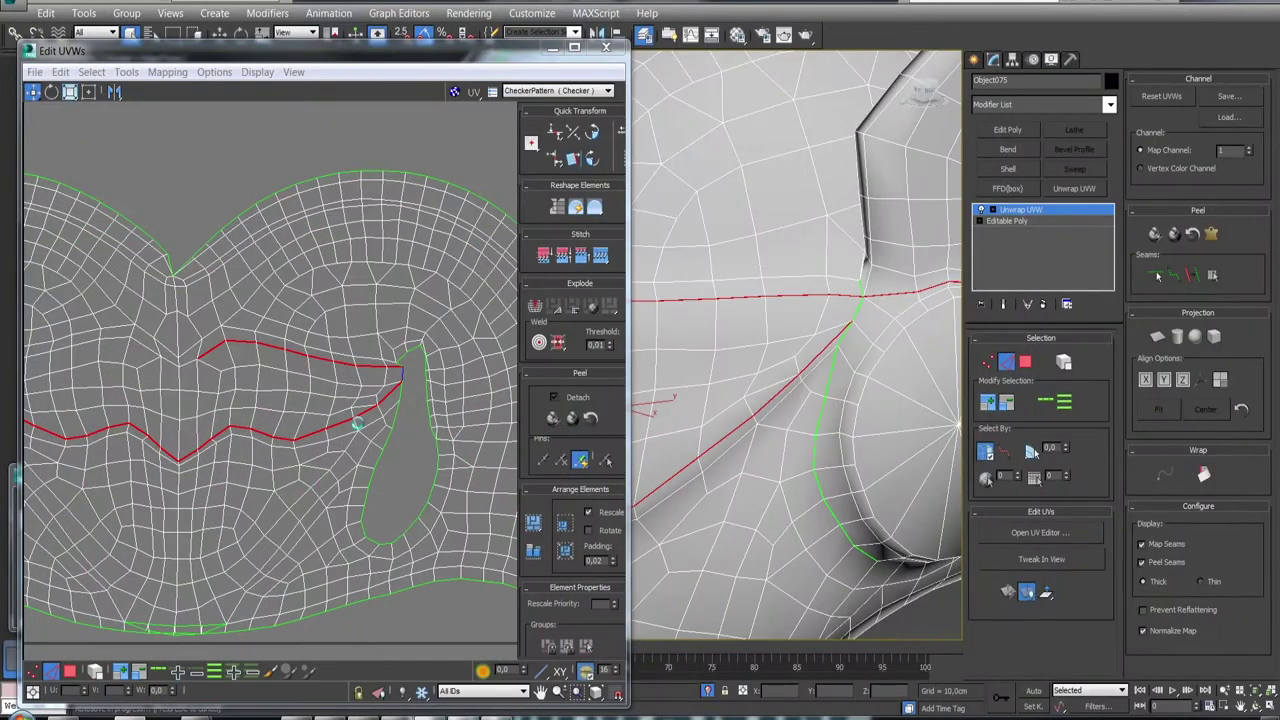
scroll(415, 380, up, 5)
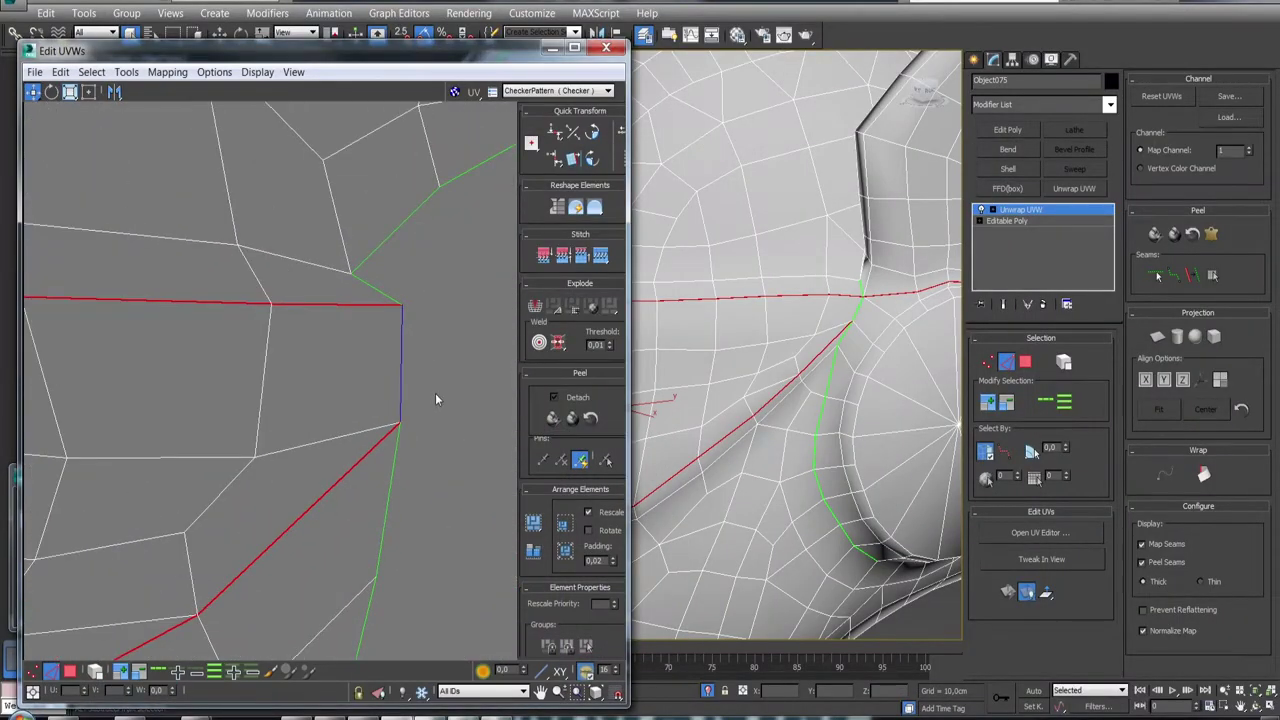
scroll(435, 399, down, 2)
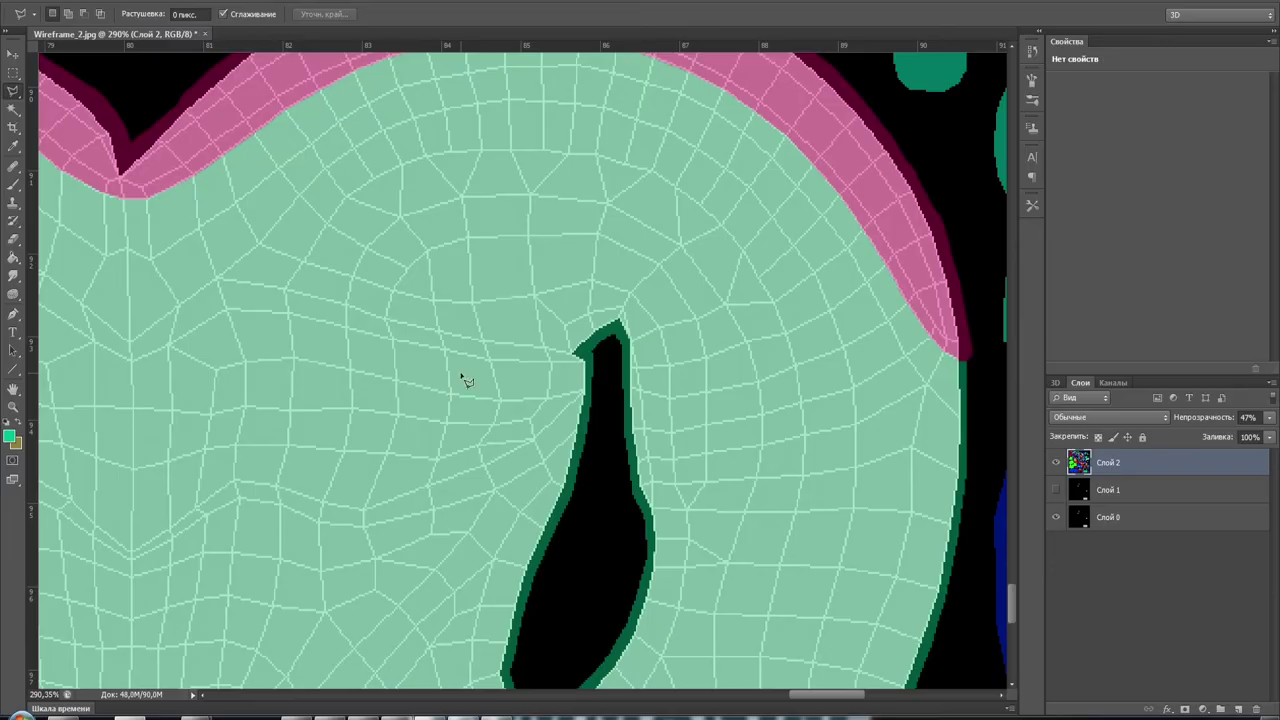
scroll(589, 380, up, 2)
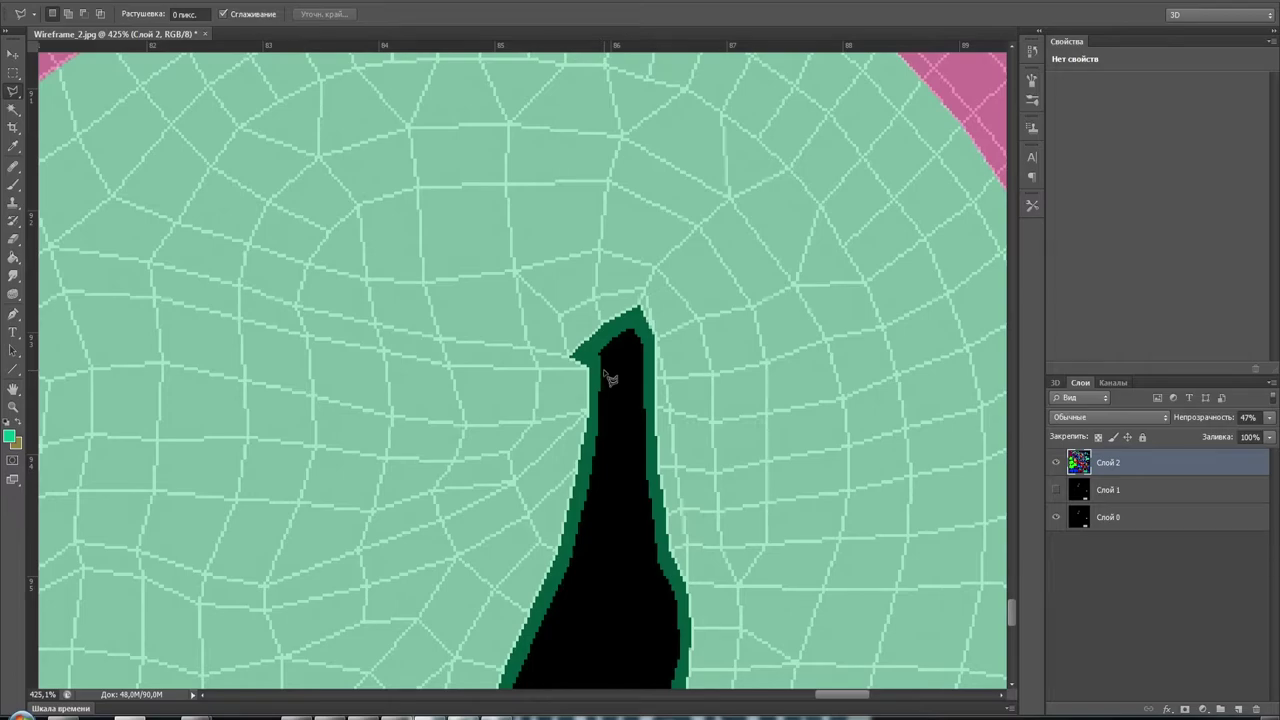
scroll(608, 366, down, 2)
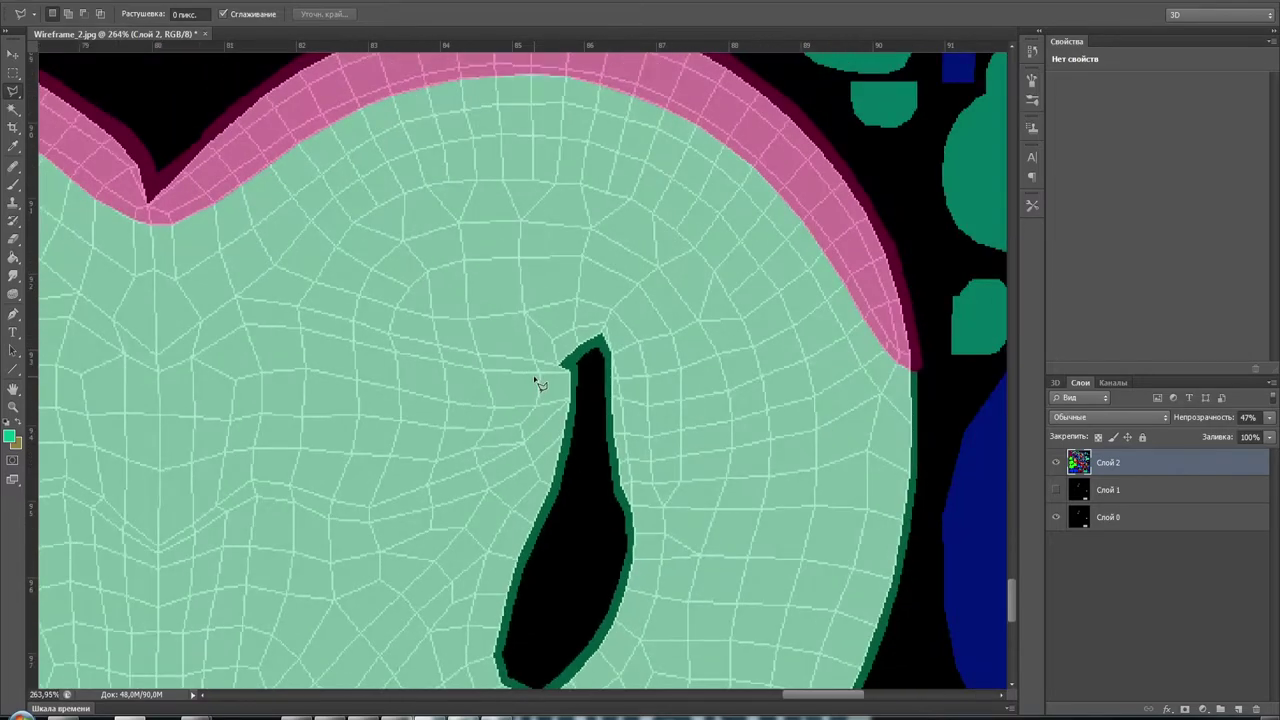
scroll(537, 380, down, 1)
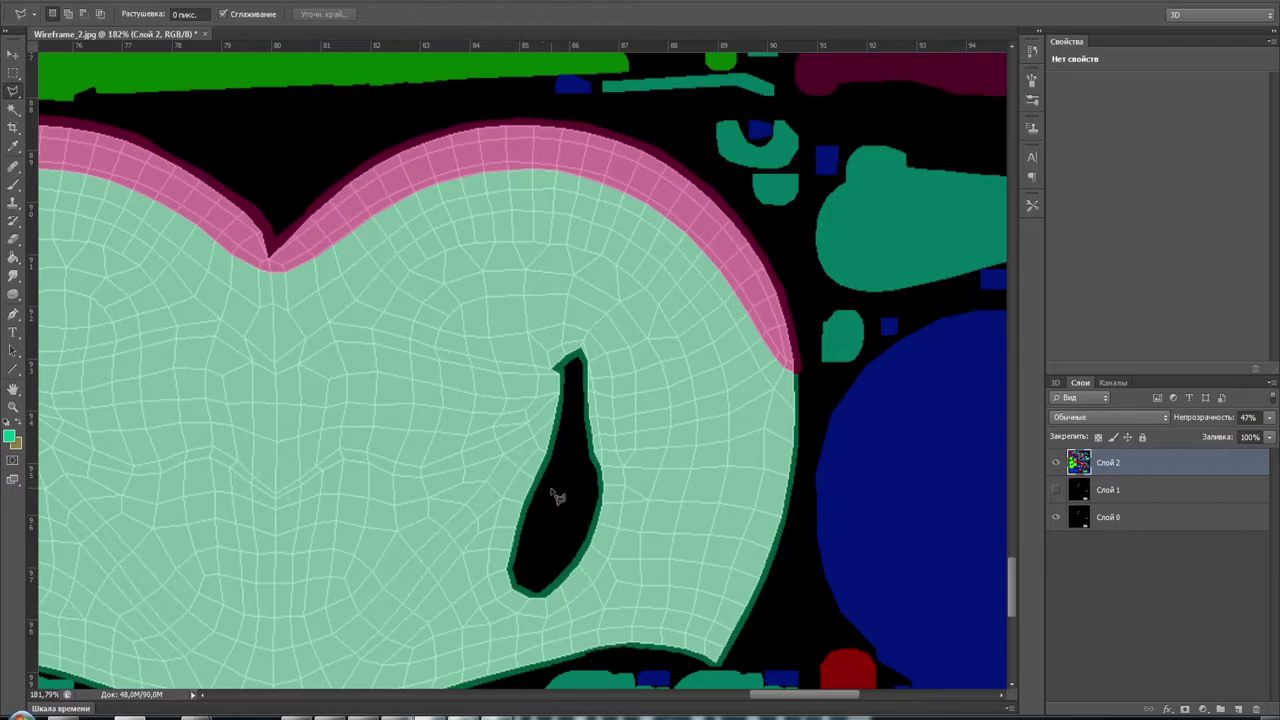
alt+scroll(557, 415, up, 2)
alt+scroll(577, 360, up, 1)
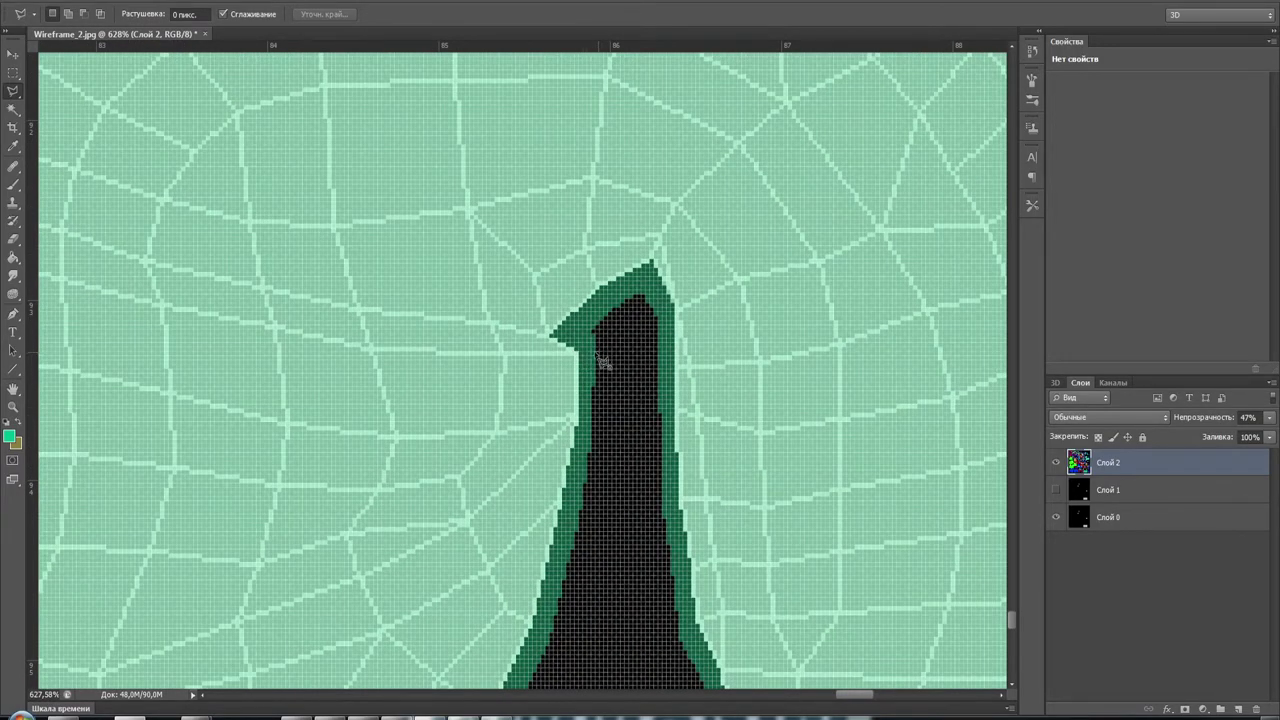
click(597, 354)
click(372, 350)
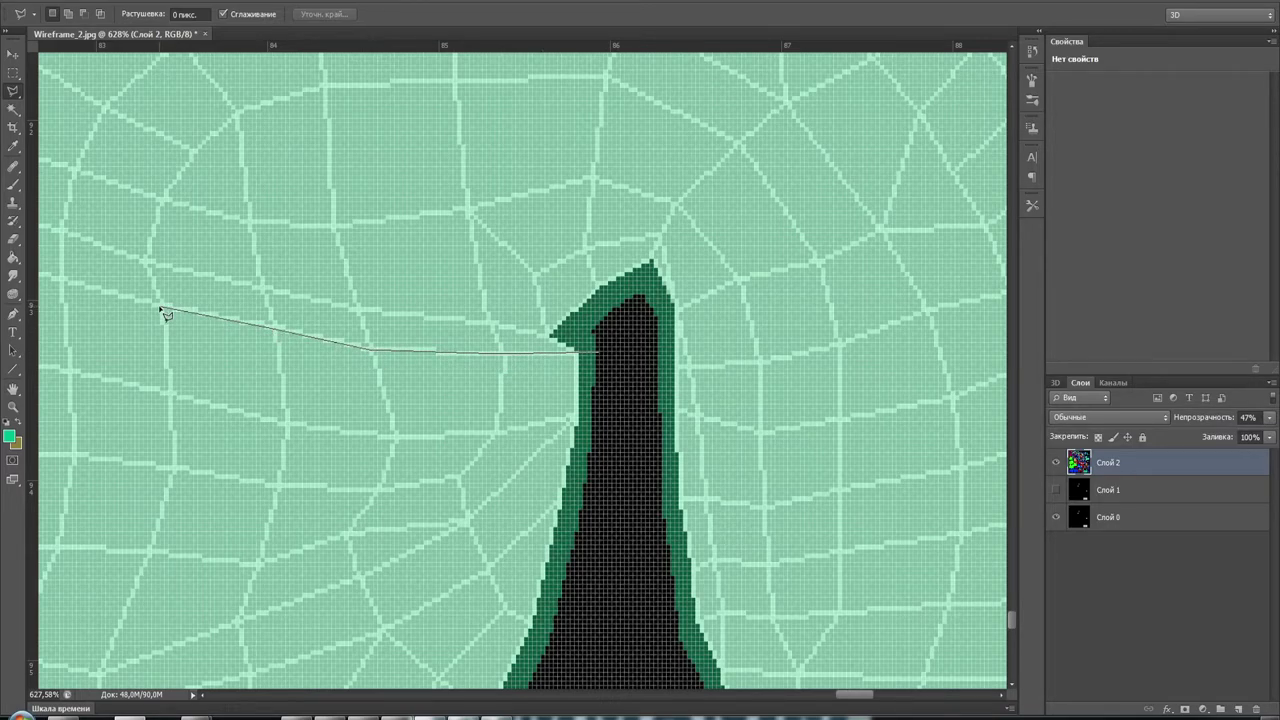
drag(139, 256, 677, 386)
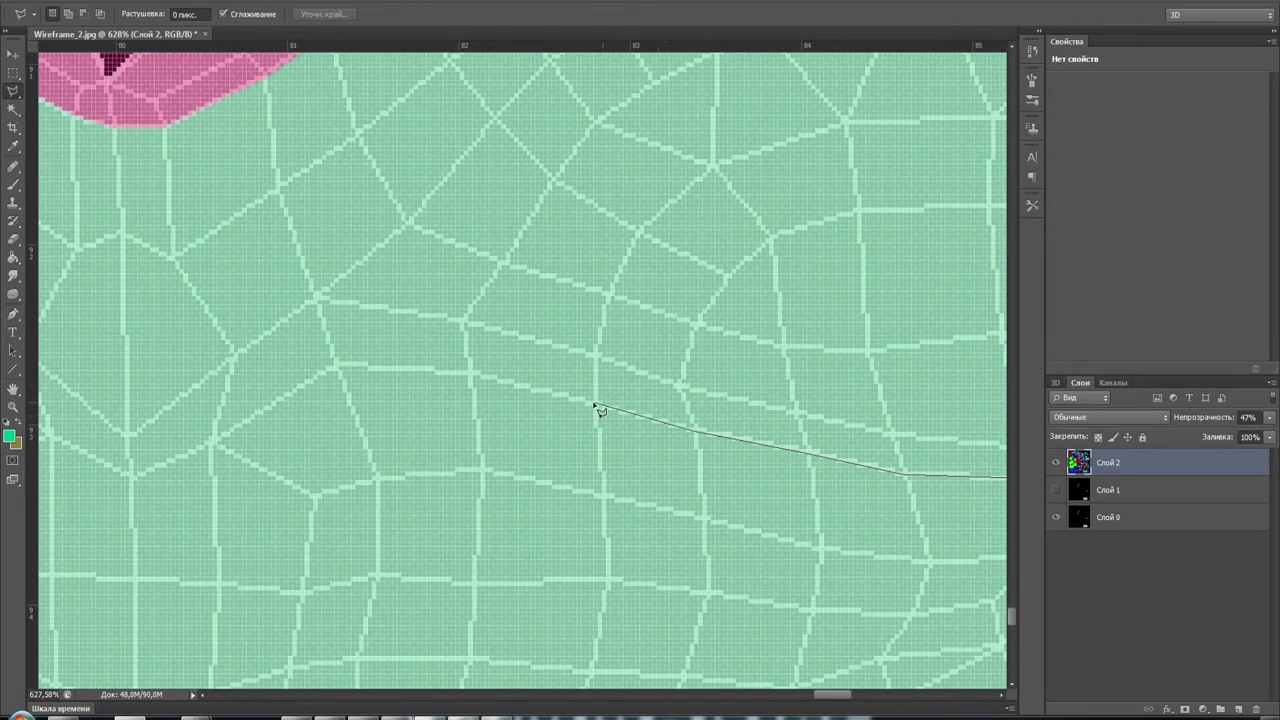
click(470, 373)
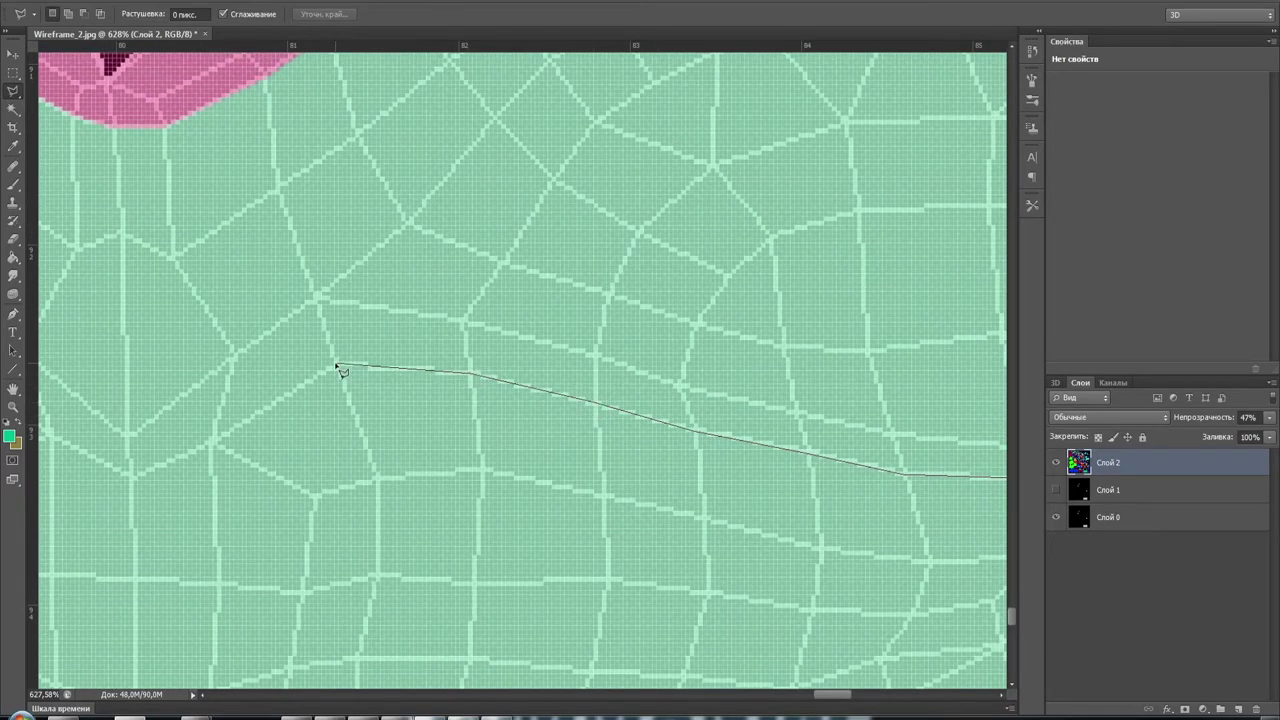
click(336, 364)
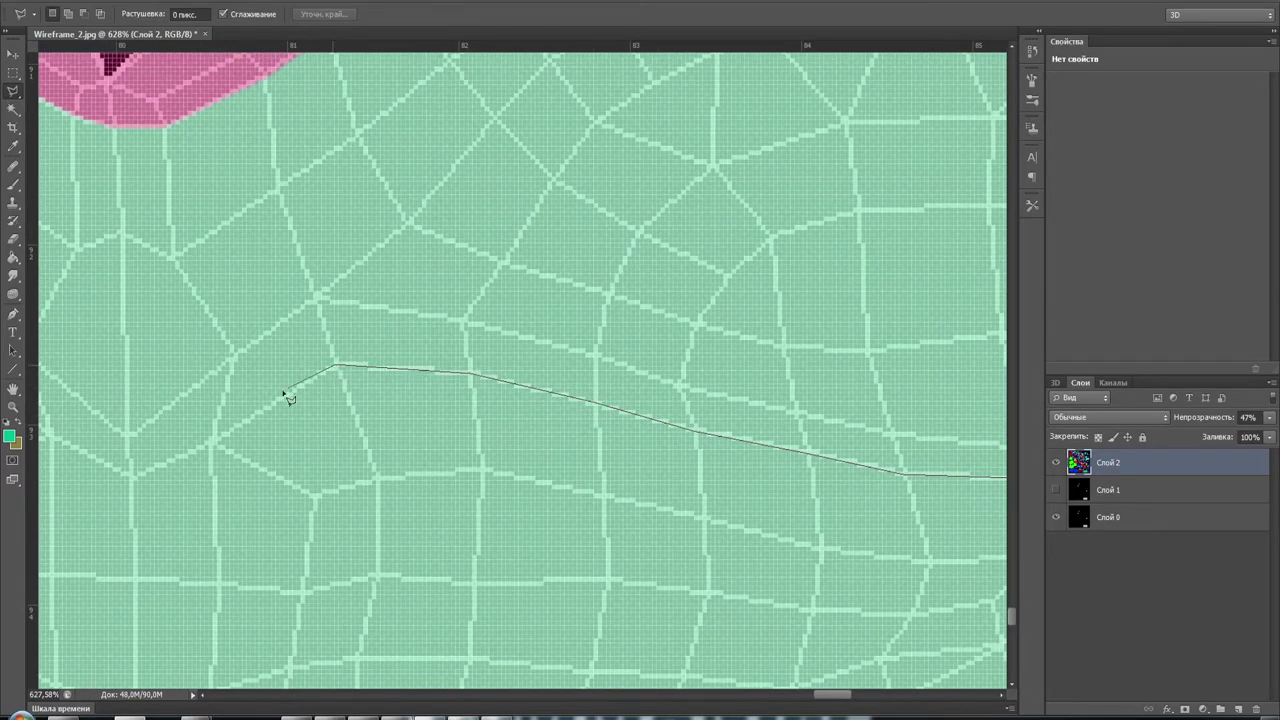
click(131, 475)
drag(145, 379, 610, 402)
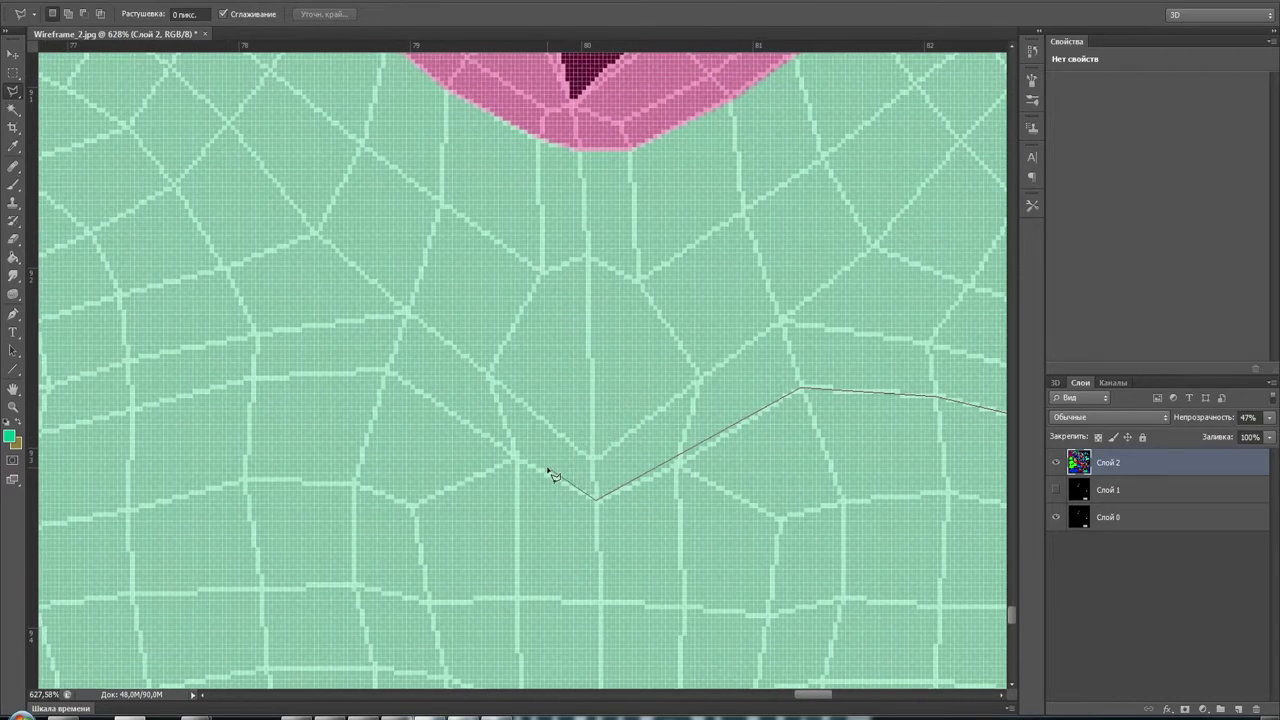
click(386, 371)
click(255, 378)
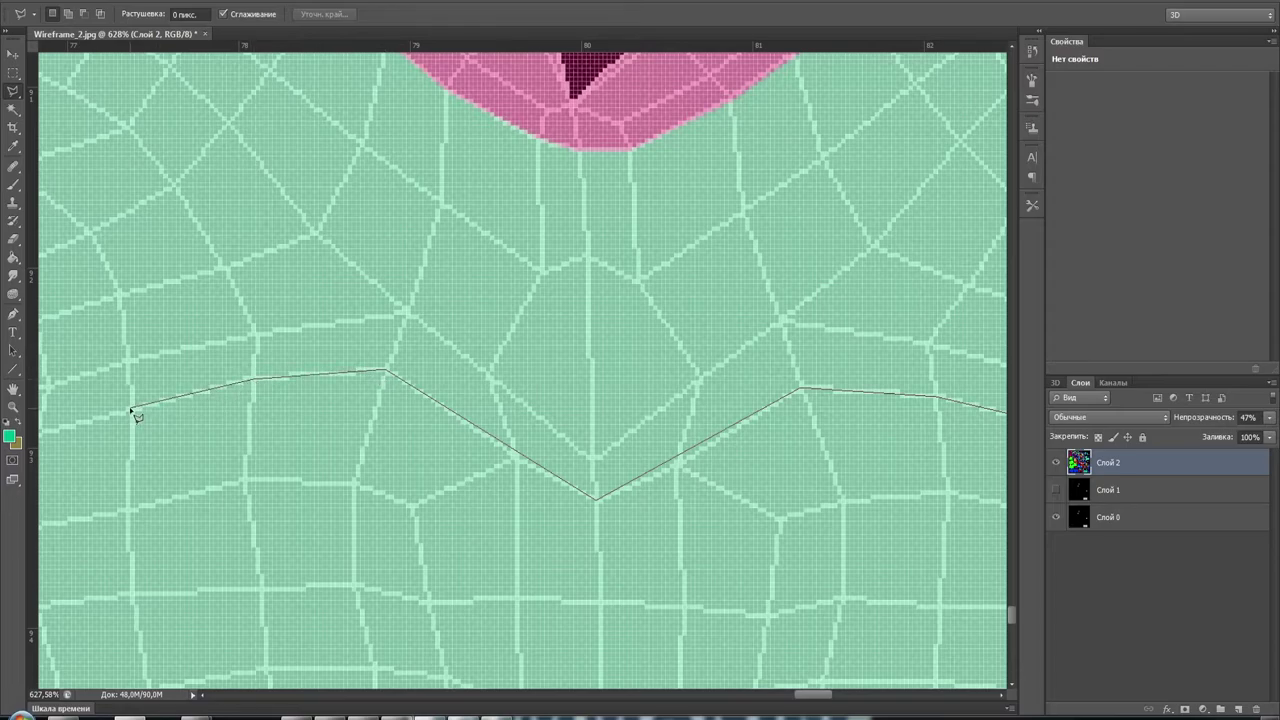
drag(130, 410, 662, 332)
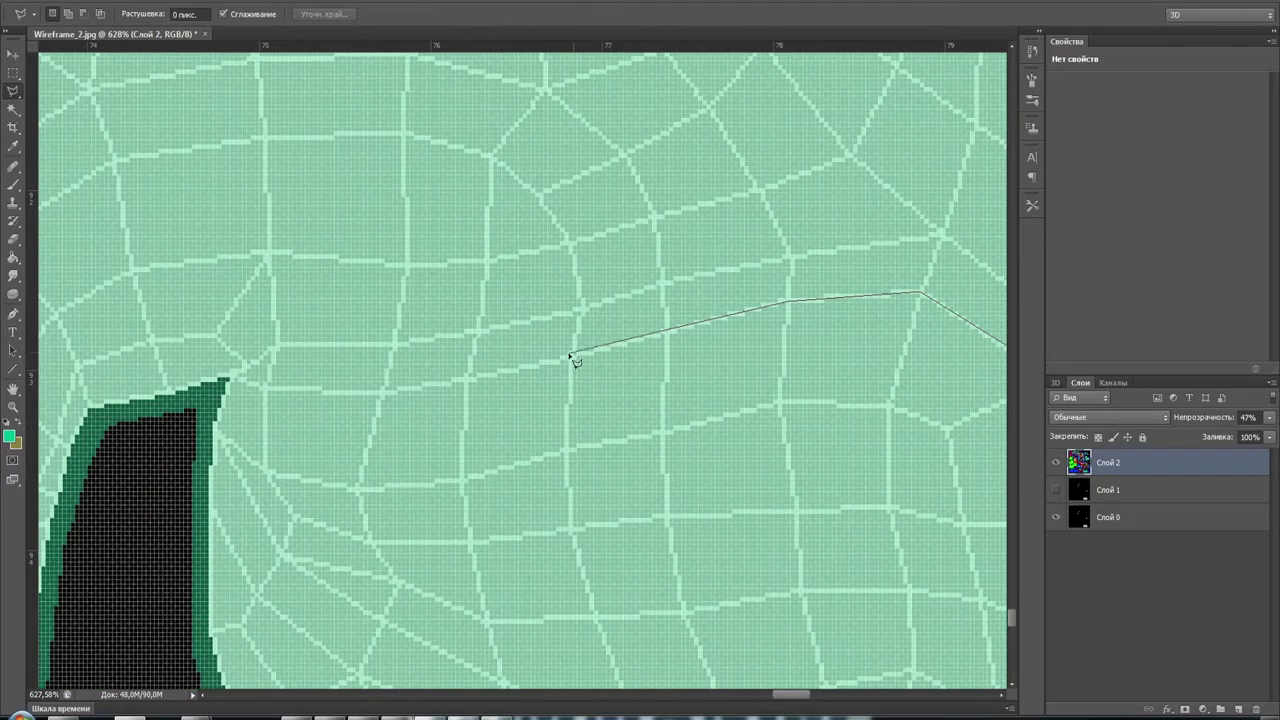
click(381, 392)
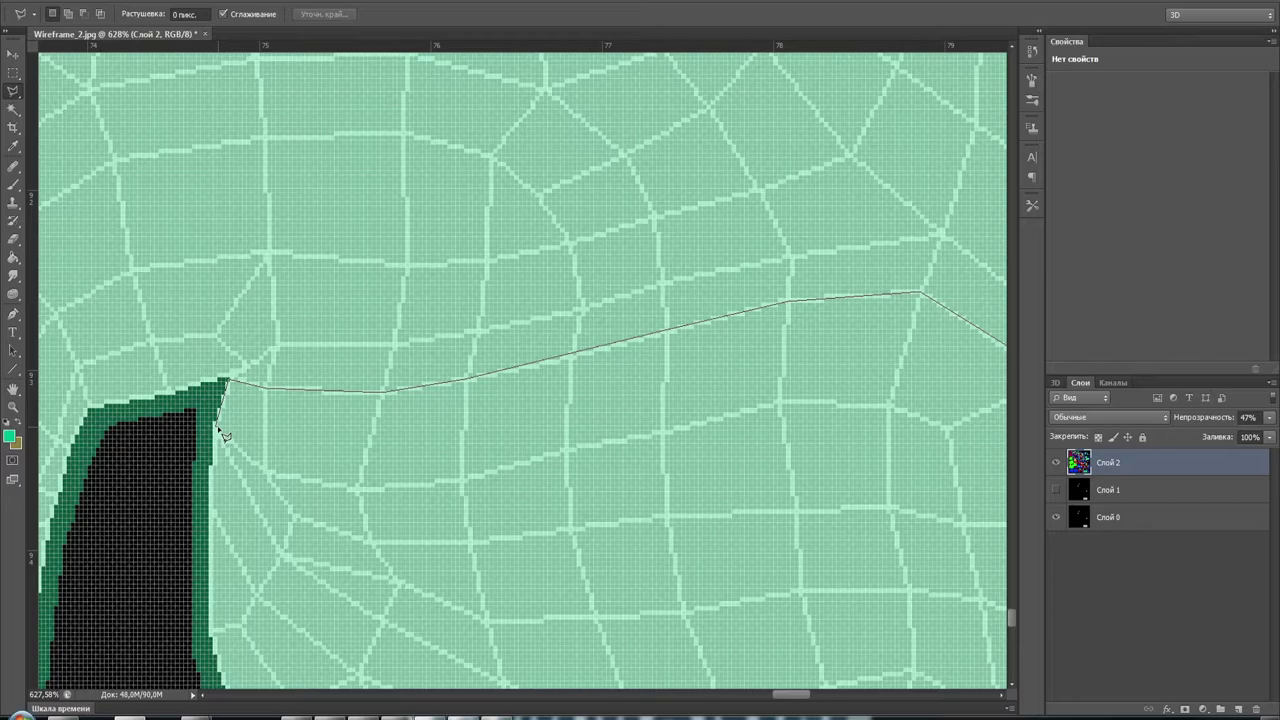
click(216, 425)
scroll(150, 600, down, 3)
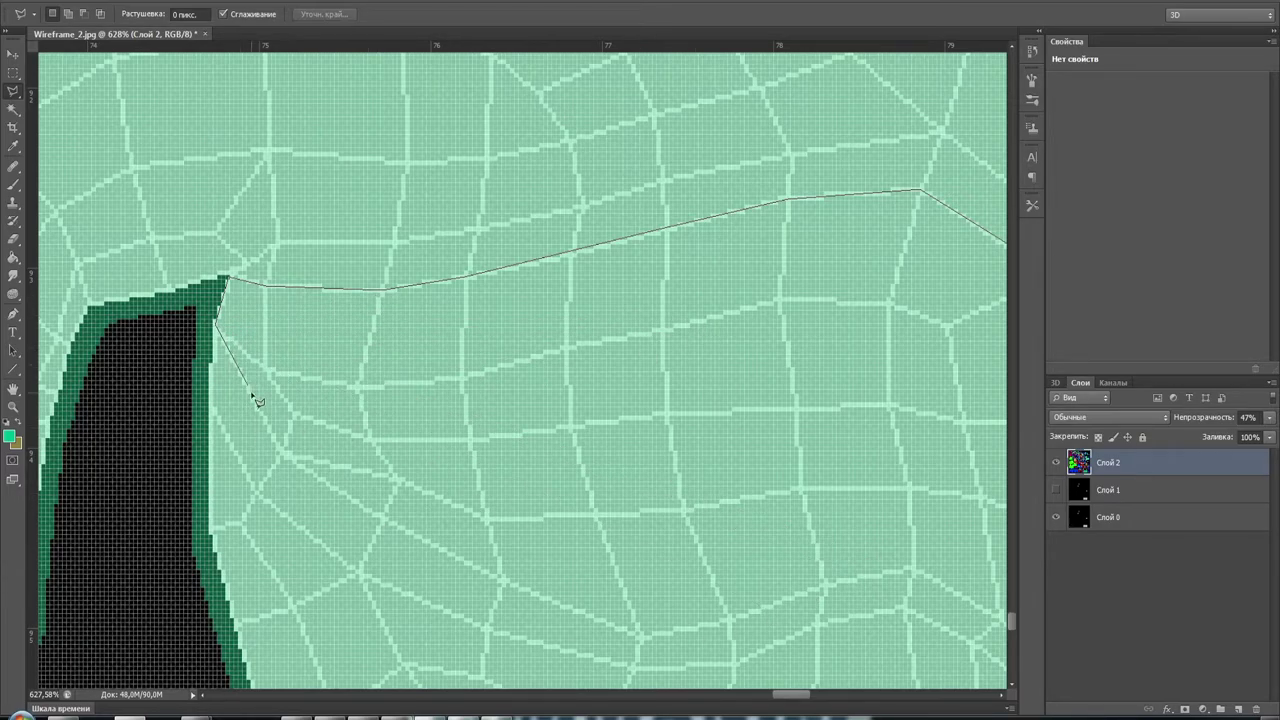
Trace the lower edge back to the dark slot, close the lip selection, and zoom out
click(280, 450)
click(386, 522)
click(645, 641)
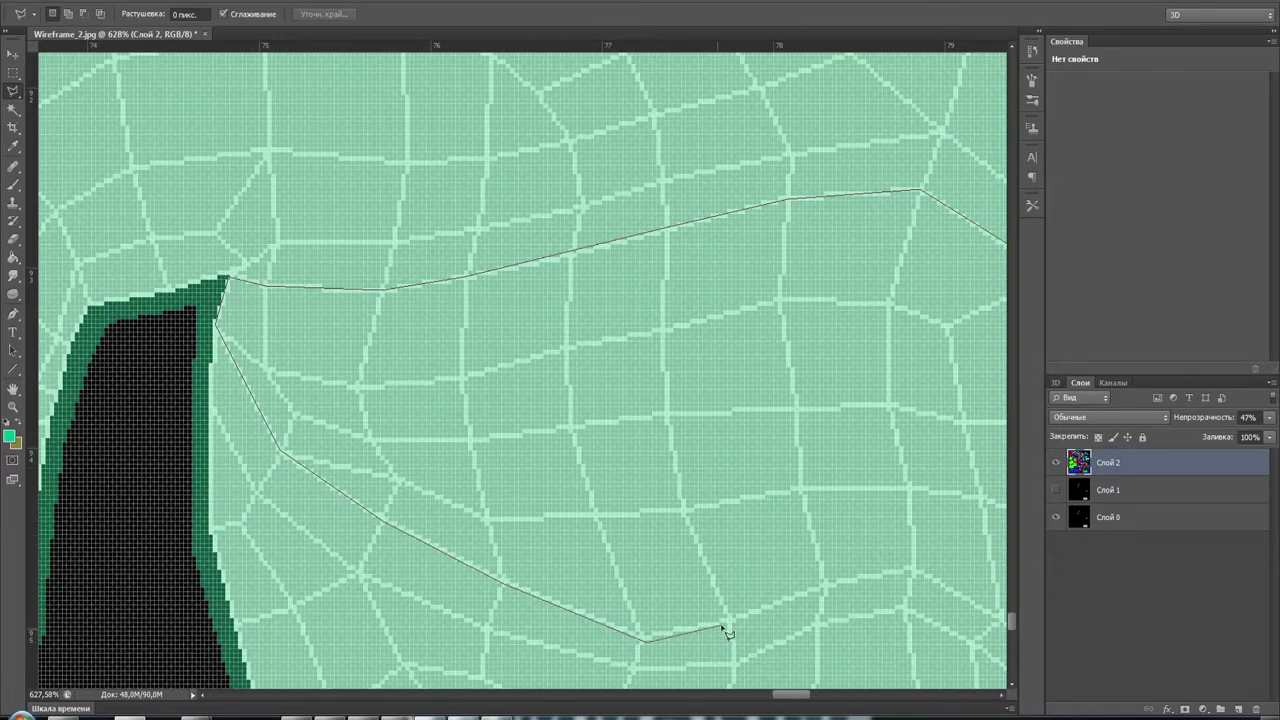
click(730, 622)
click(825, 588)
drag(952, 488, 366, 334)
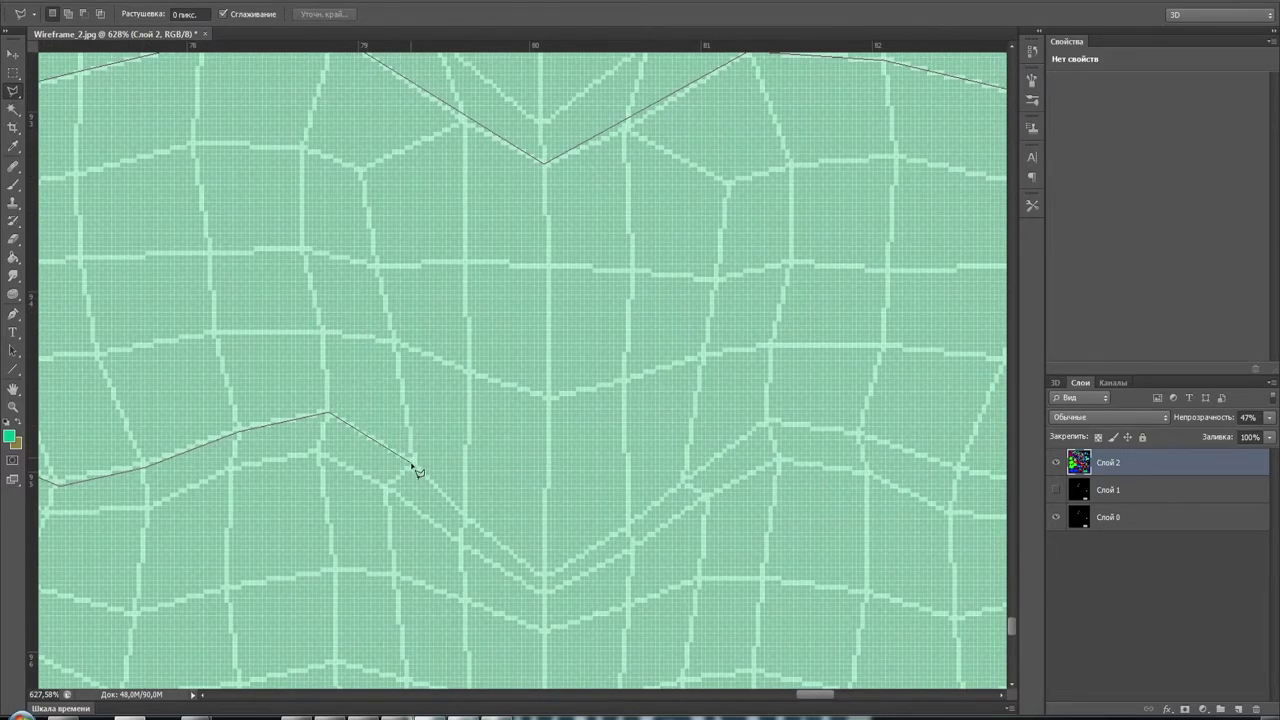
click(464, 521)
click(541, 574)
click(767, 424)
drag(898, 425, 279, 280)
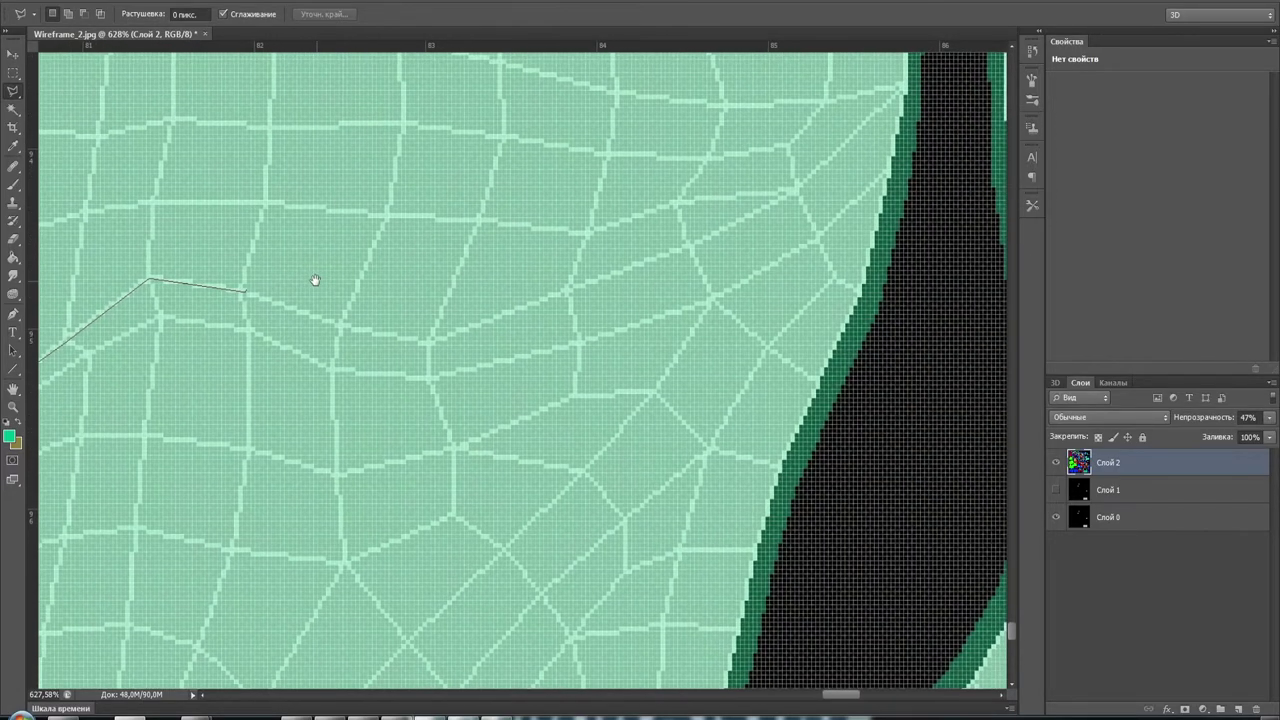
click(430, 346)
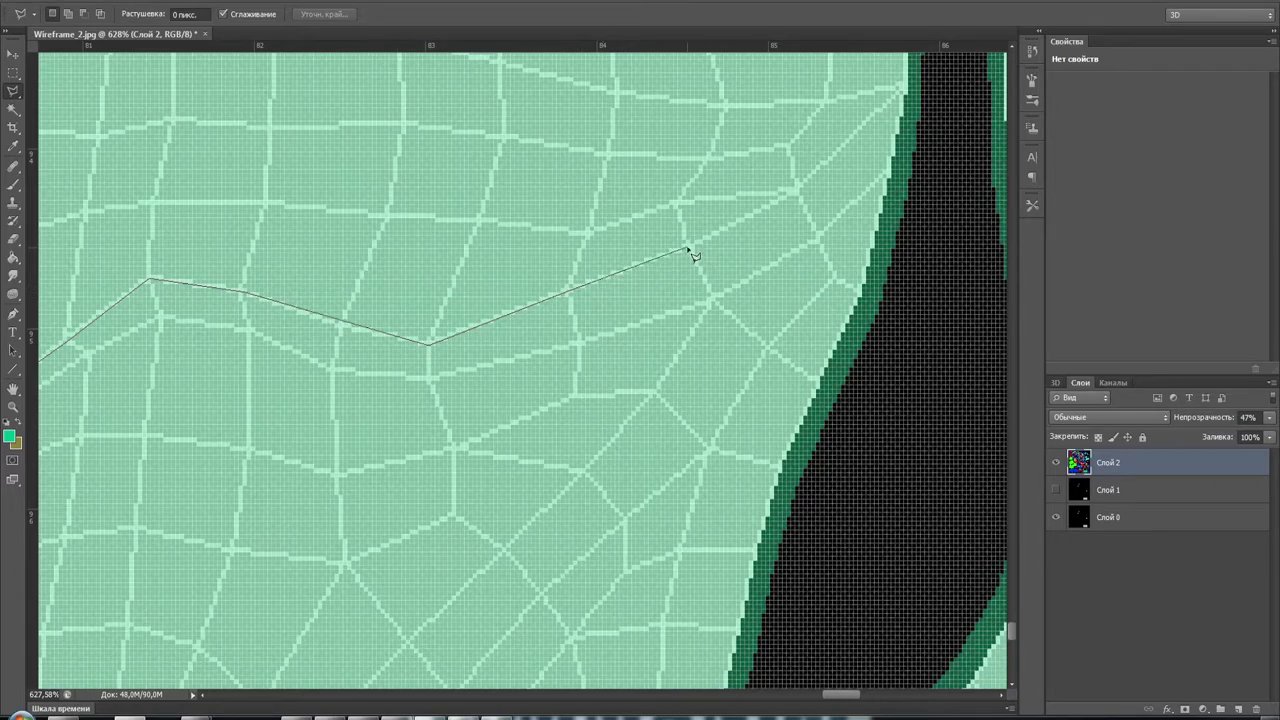
drag(730, 183, 664, 388)
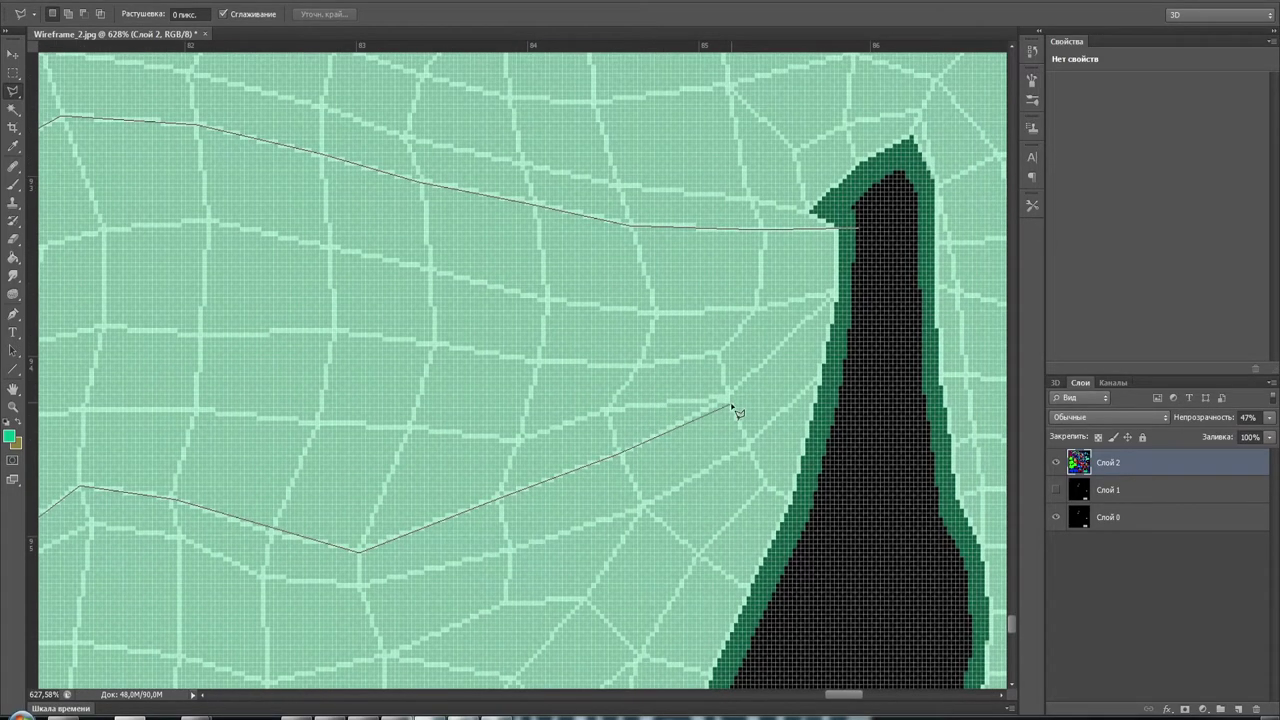
click(727, 402)
click(857, 273)
click(862, 236)
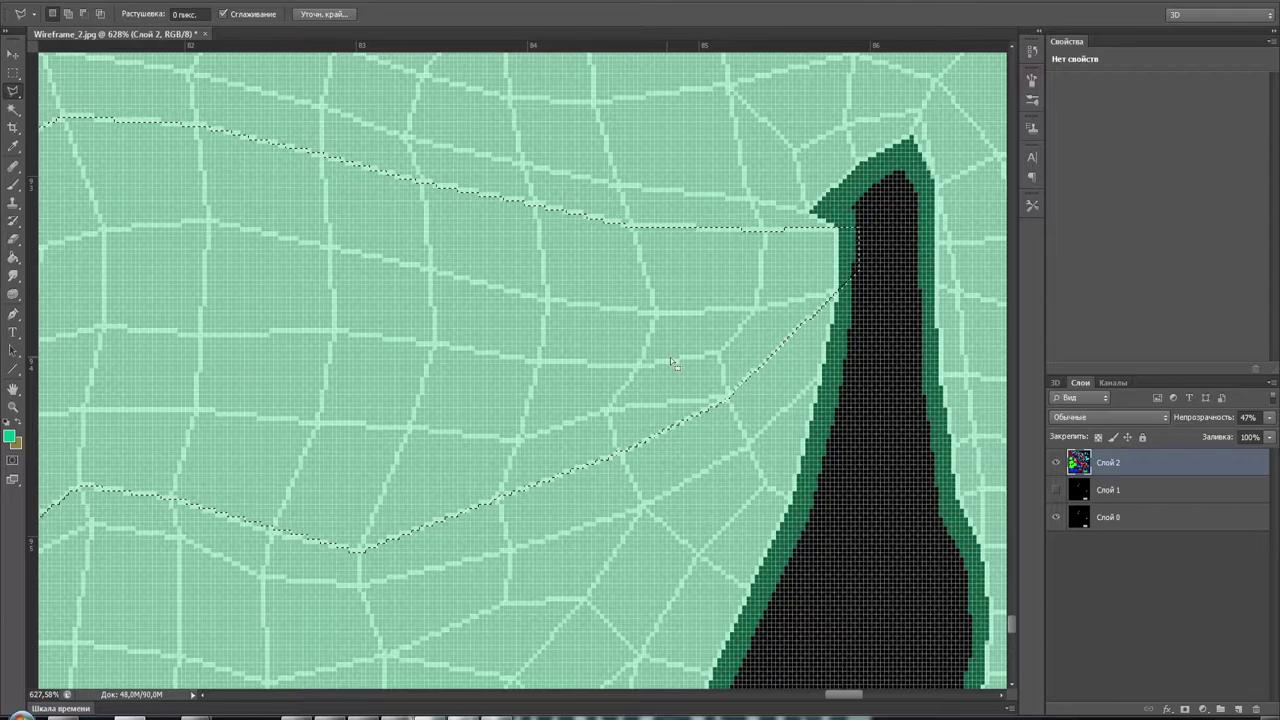
alt+scroll(600, 351, down, 3)
alt+scroll(605, 350, down, 2)
alt+scroll(607, 351, down, 2)
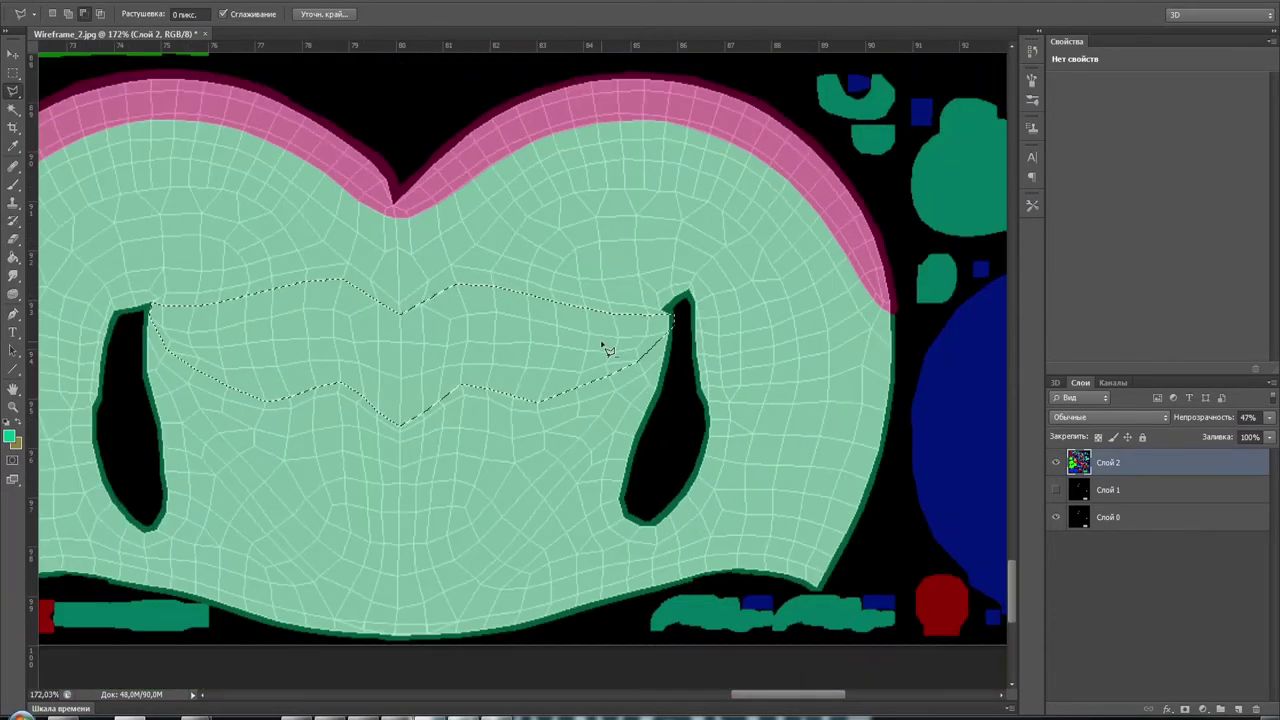
Open Material ID.jpg in Photoshop from the File menu
click(30, 2)
click(66, 28)
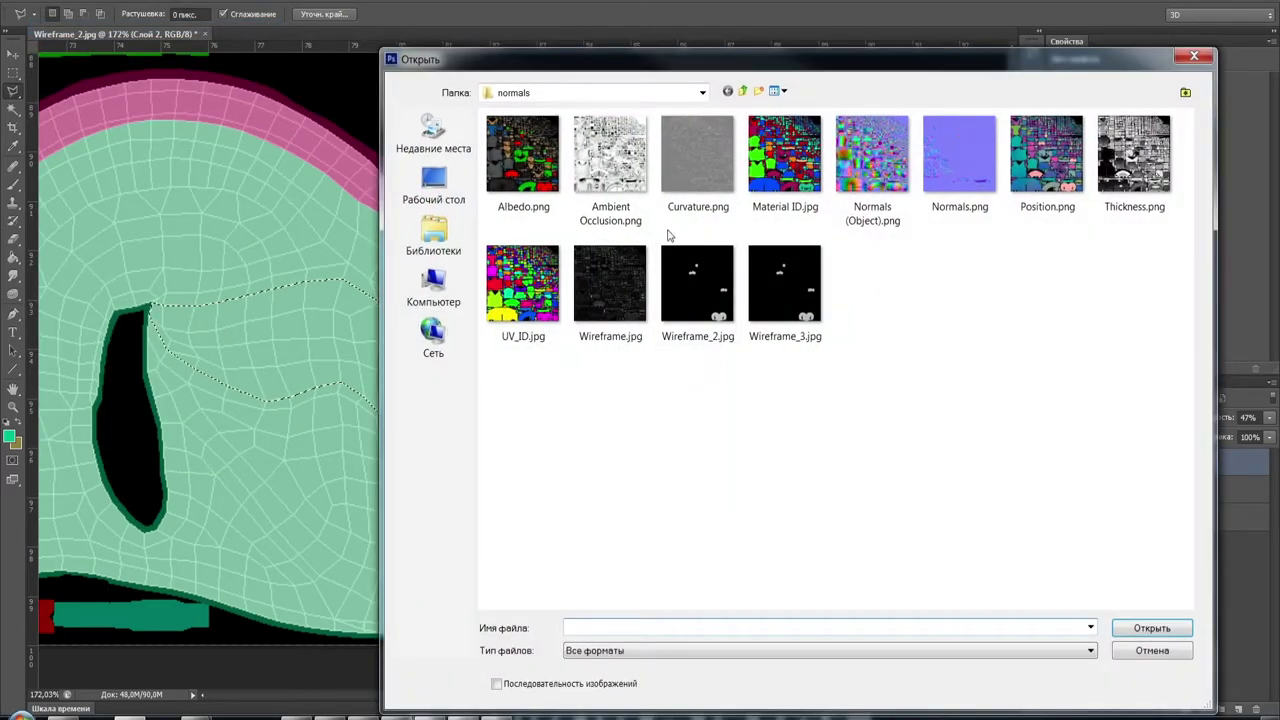
click(770, 165)
double_click(770, 165)
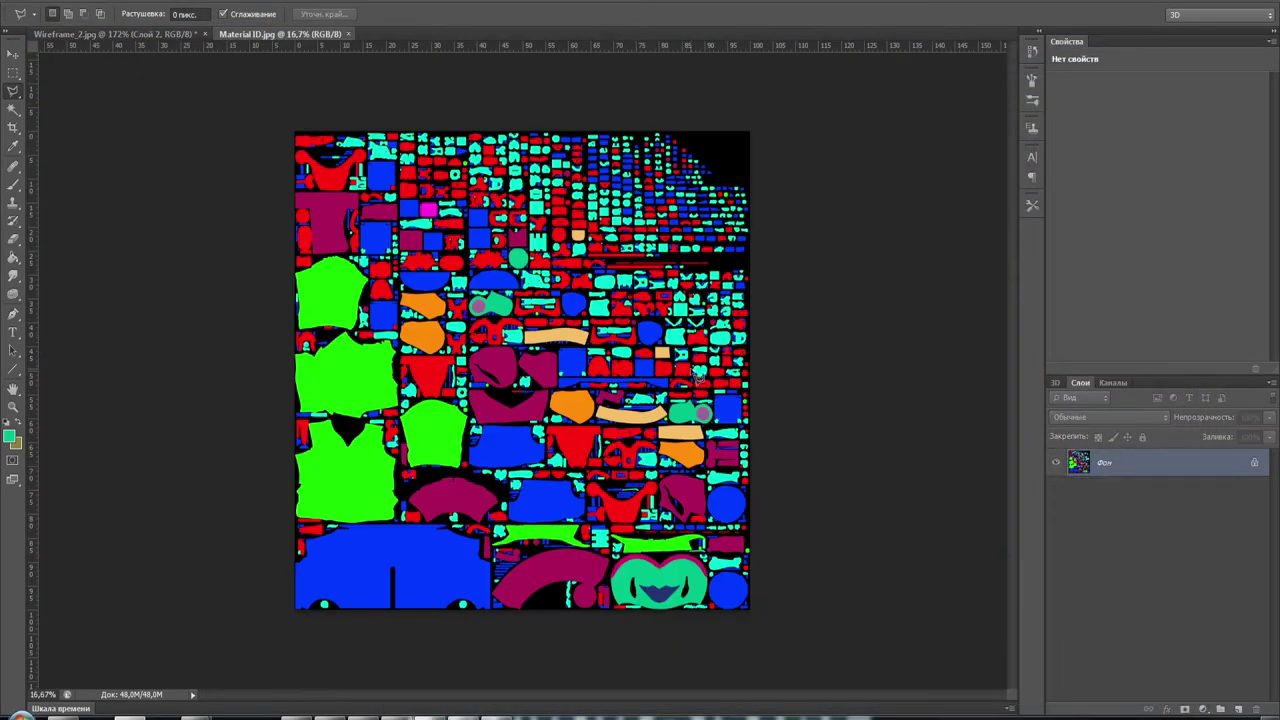
Sample the lips' navy colour with the Brush tool, then close Material ID.jpg
alt+scroll(712, 500, up, 5)
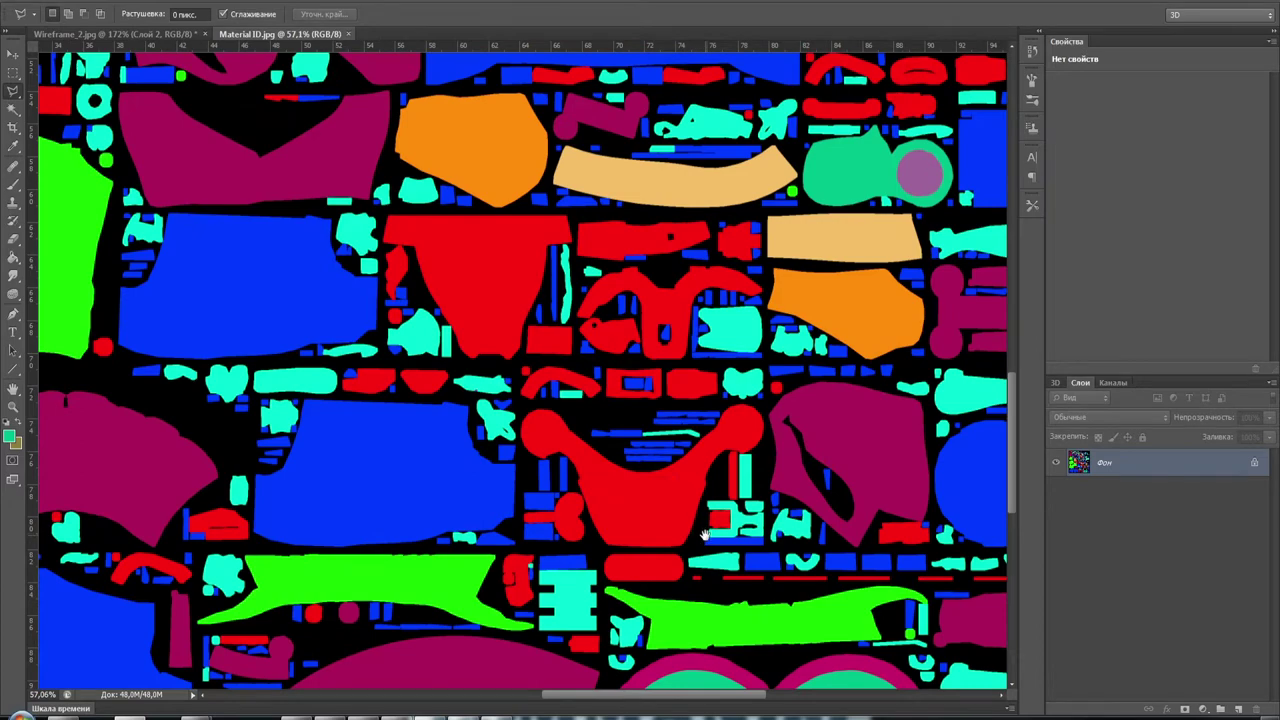
scroll(609, 206, down, 2)
alt+scroll(633, 411, up, 2)
alt+scroll(633, 411, up, 4)
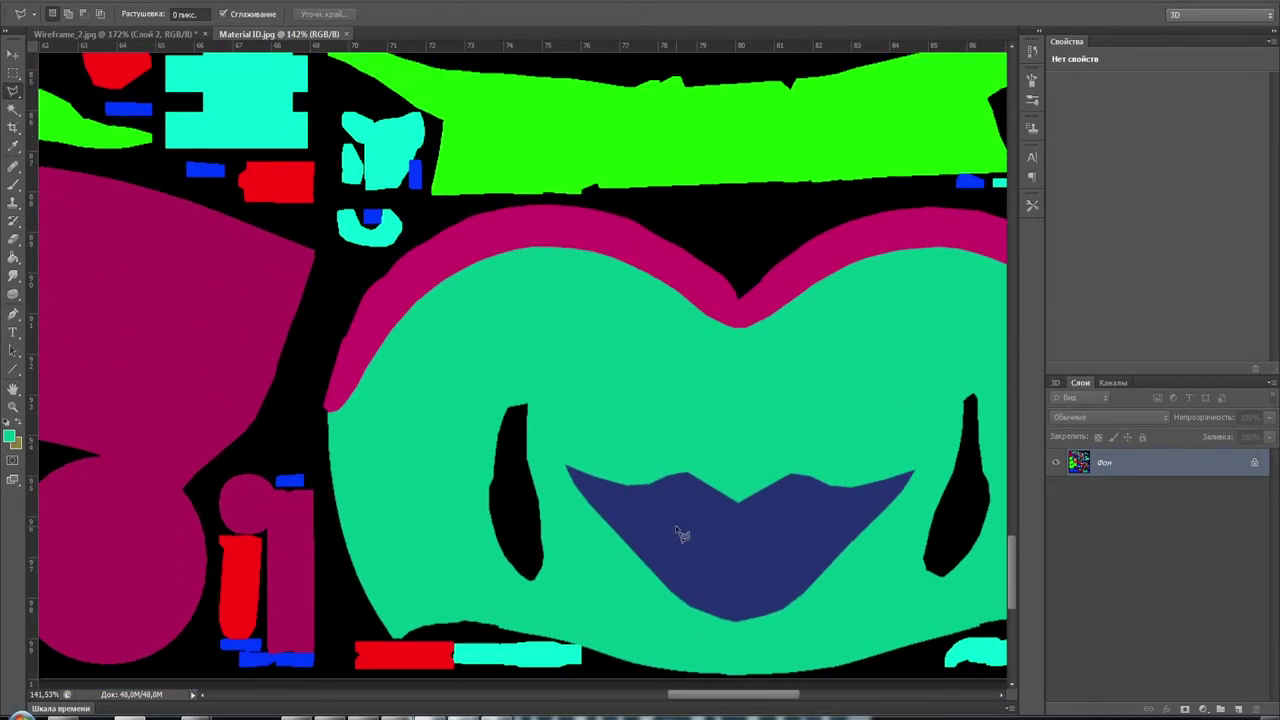
click(11, 190)
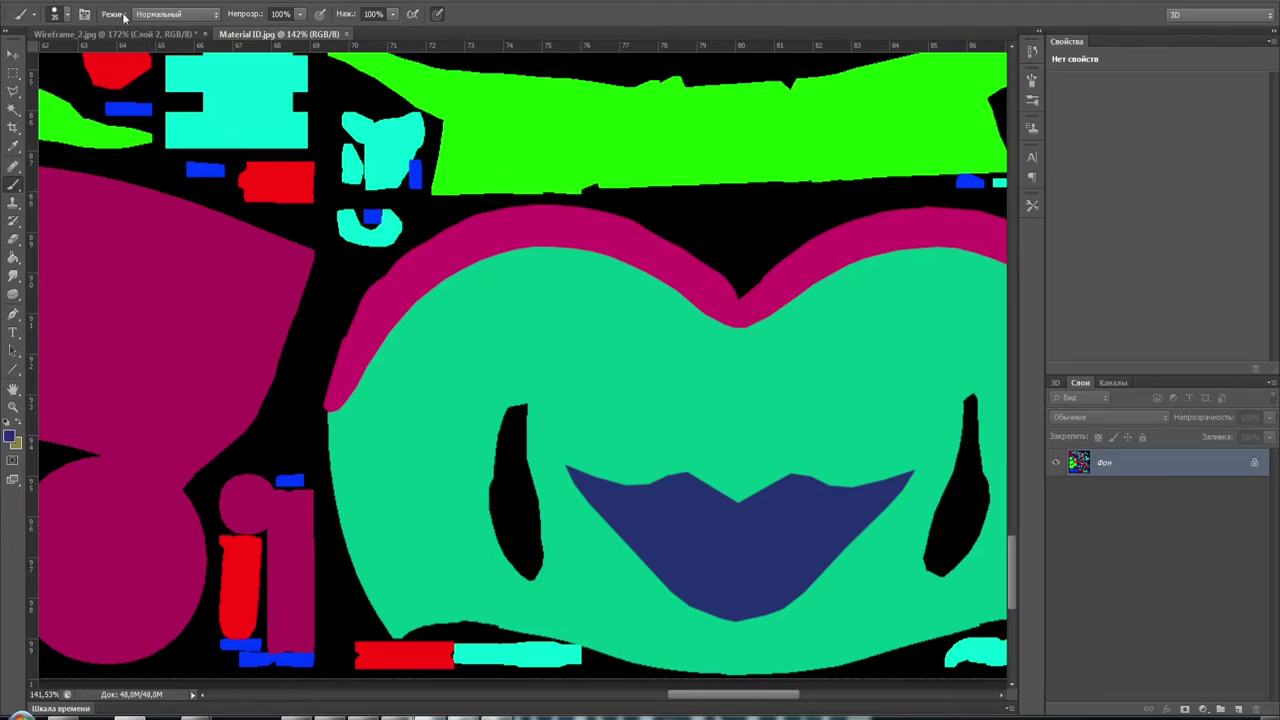
click(347, 35)
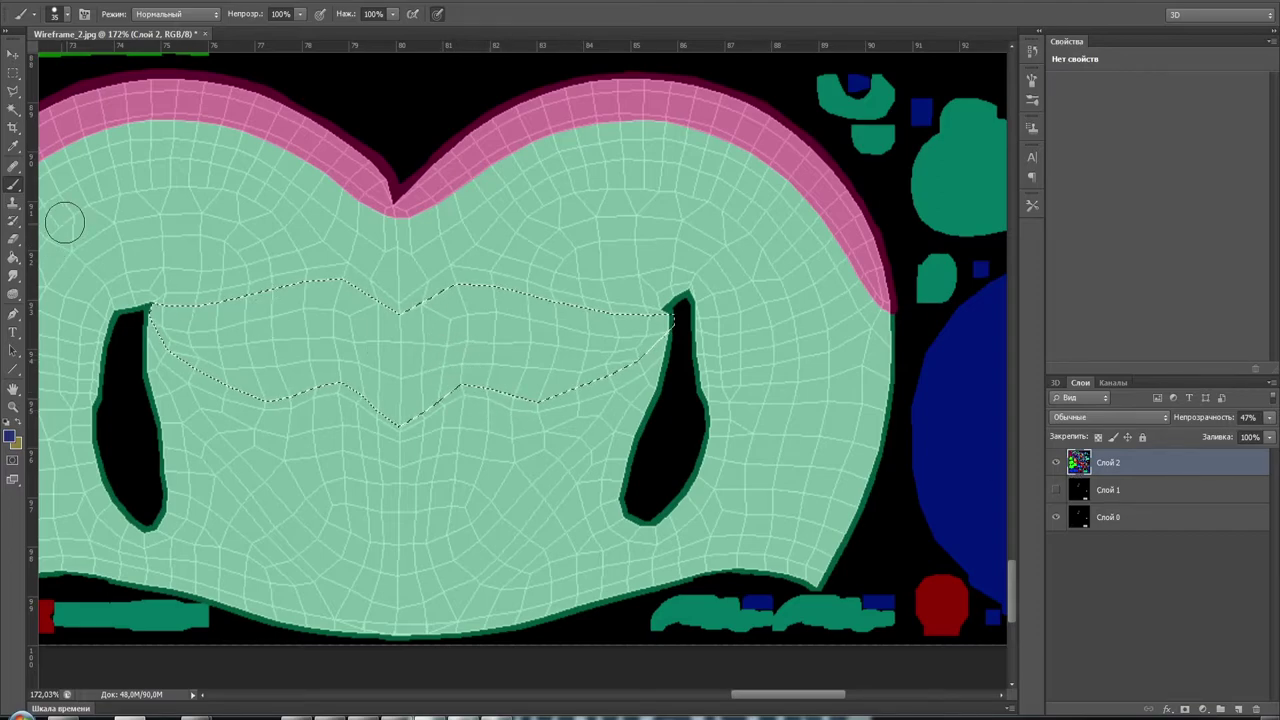
Fill the lip selection with navy, hide Слой 0, and set Слой 2 opacity to 100%
click(14, 257)
click(286, 363)
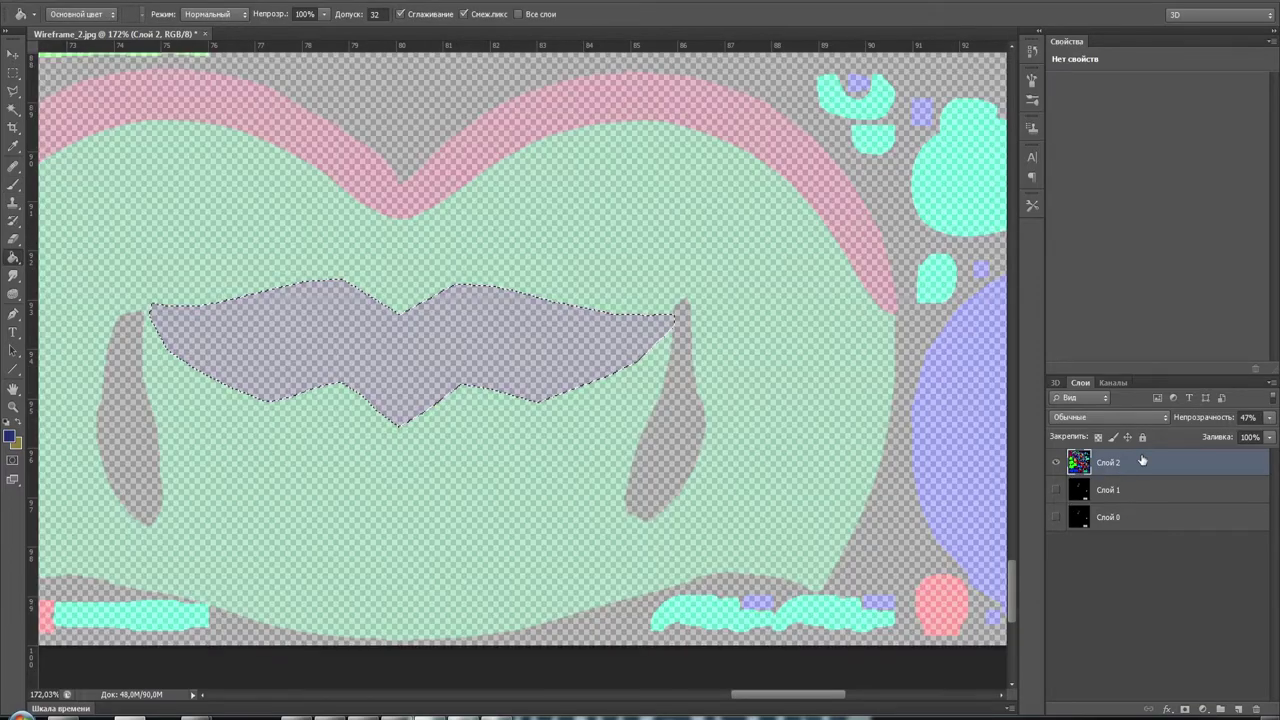
click(1056, 517)
click(1249, 417)
text(100)
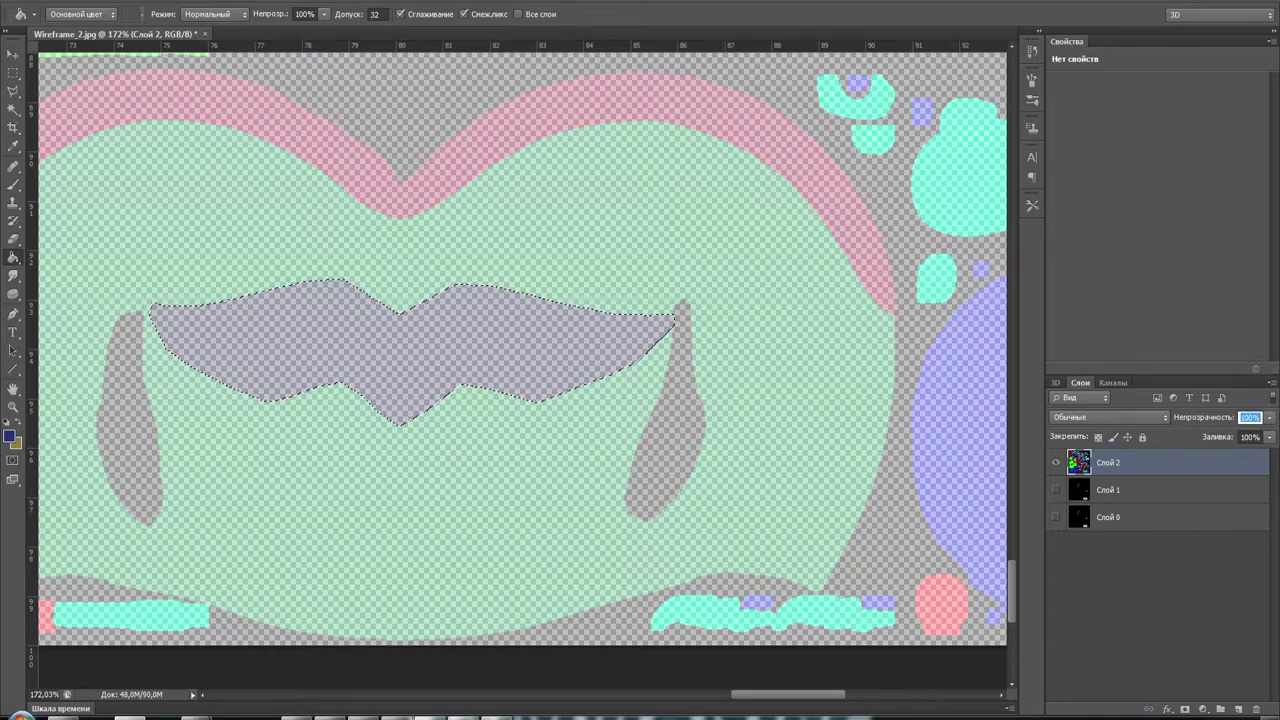
key(Return)
alt+scroll(592, 403, down, 3)
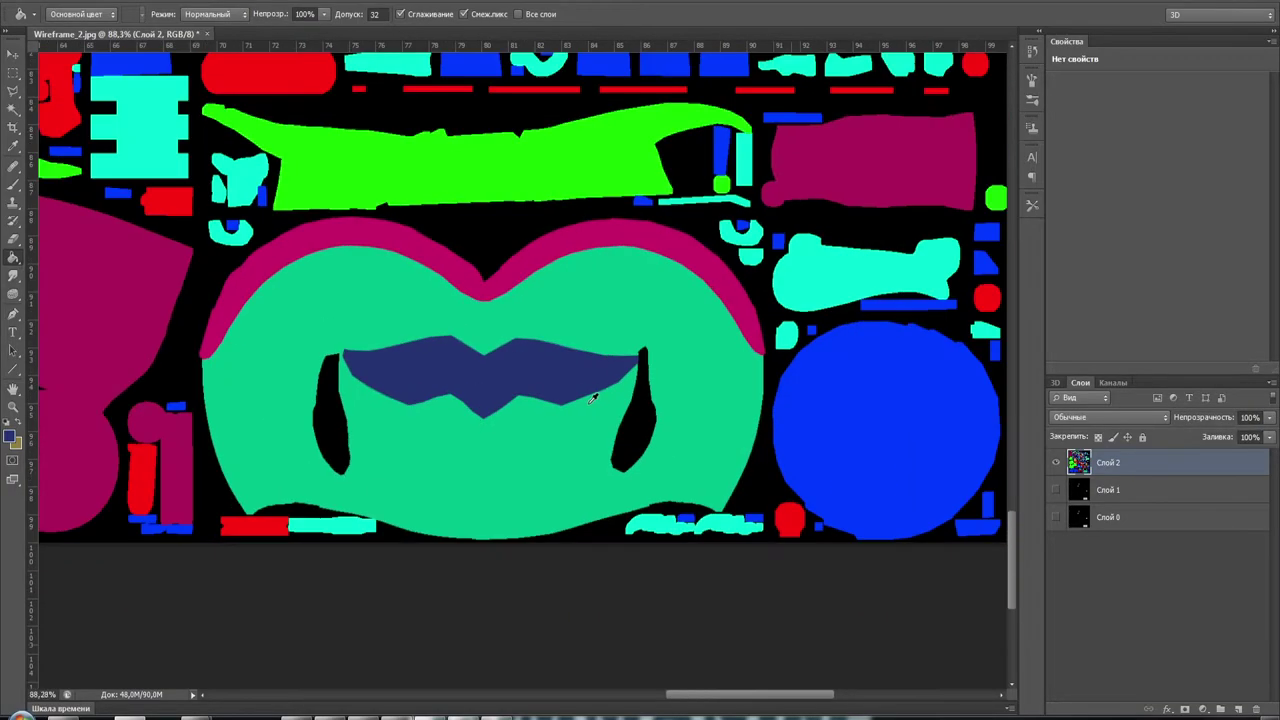
alt+scroll(591, 396, down, 2)
Save the image as a JPEG replacing Material ID.jpg, then return to Substance Painter
key(ctrl+shift+s)
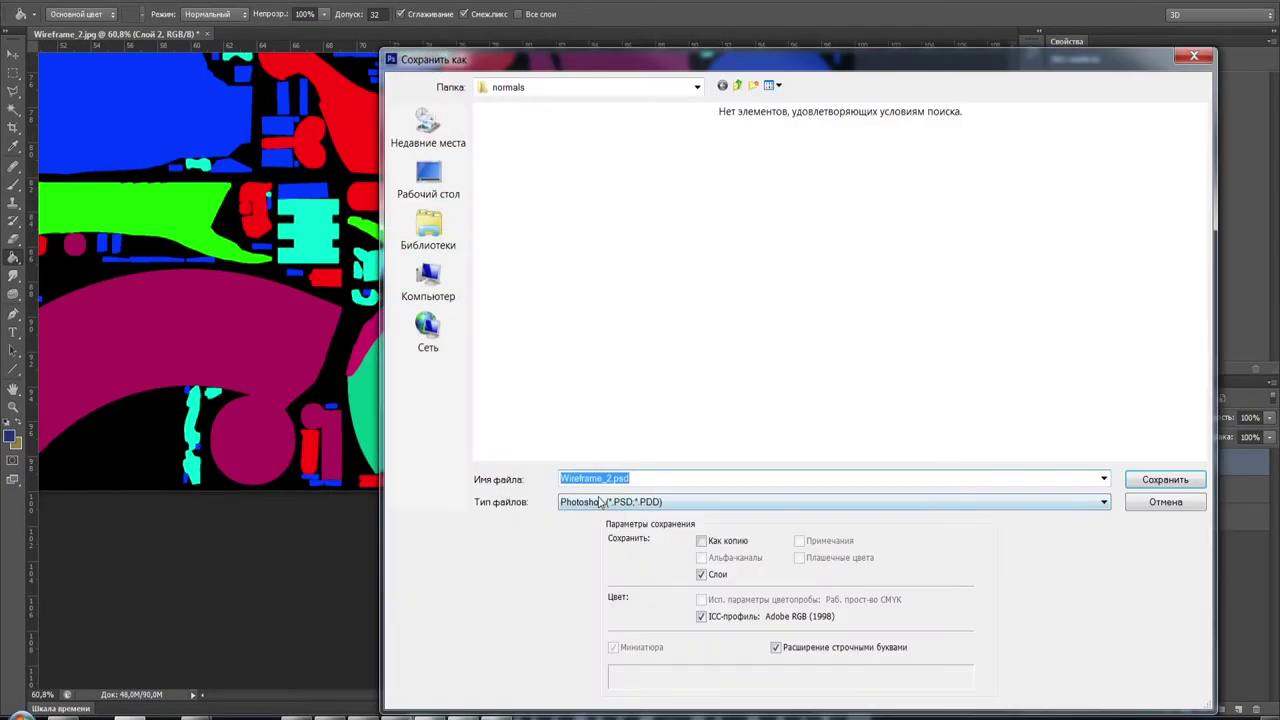
click(601, 502)
click(588, 353)
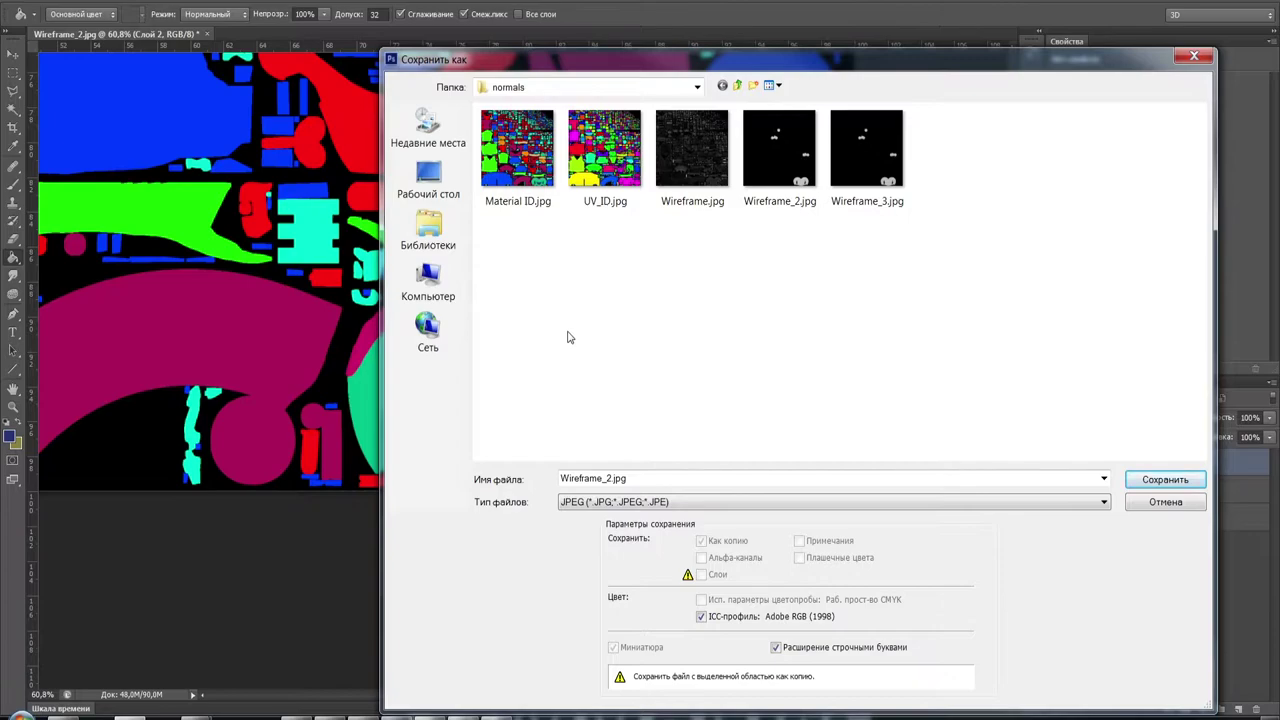
click(521, 162)
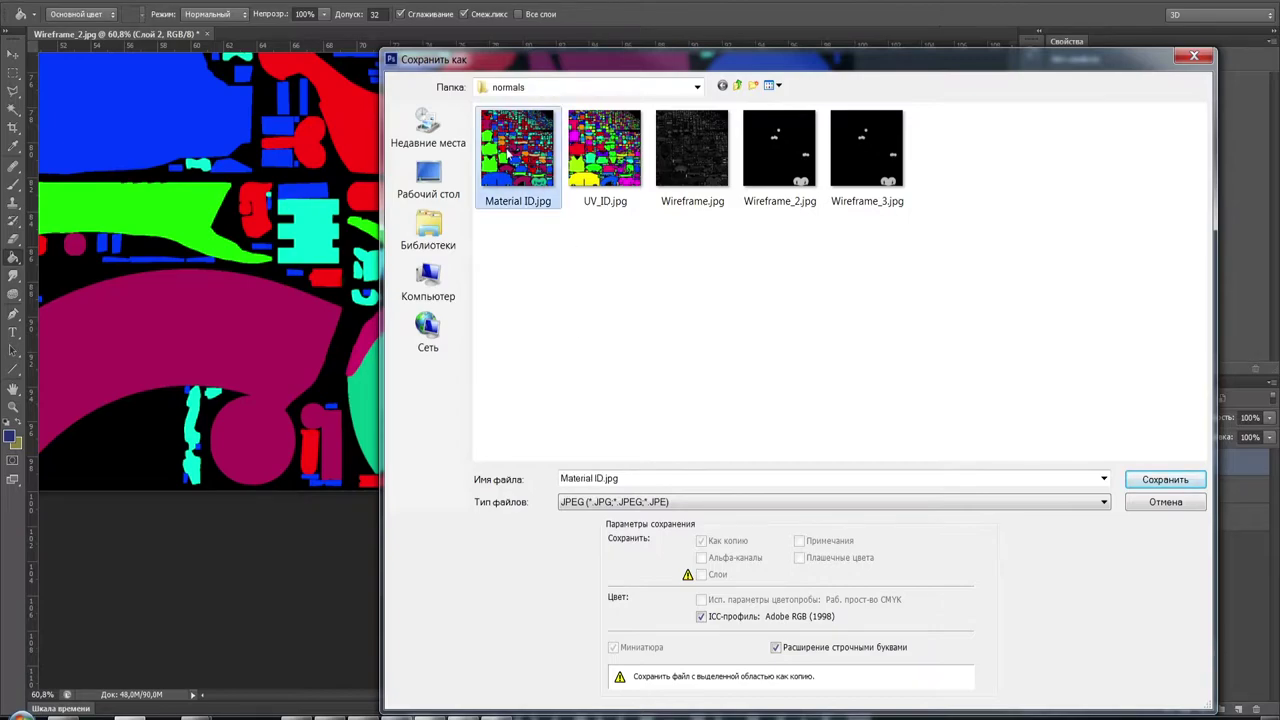
click(1165, 480)
click(595, 268)
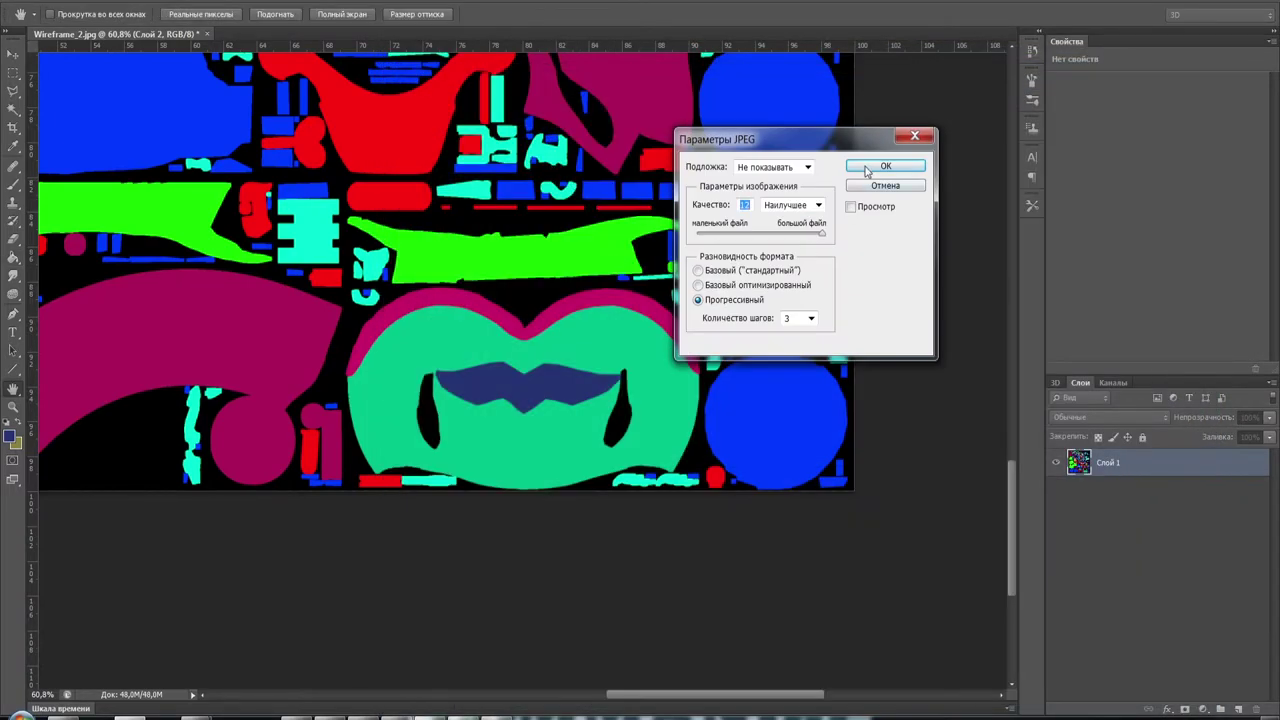
click(866, 168)
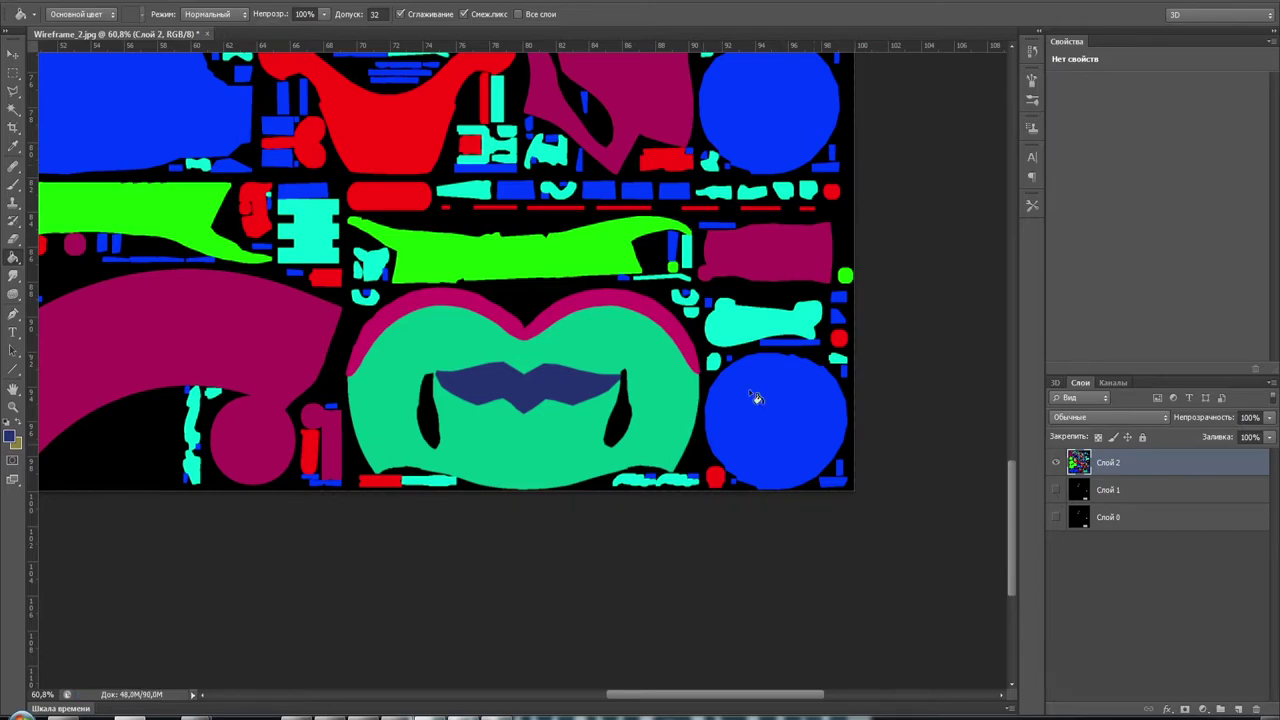
click(430, 717)
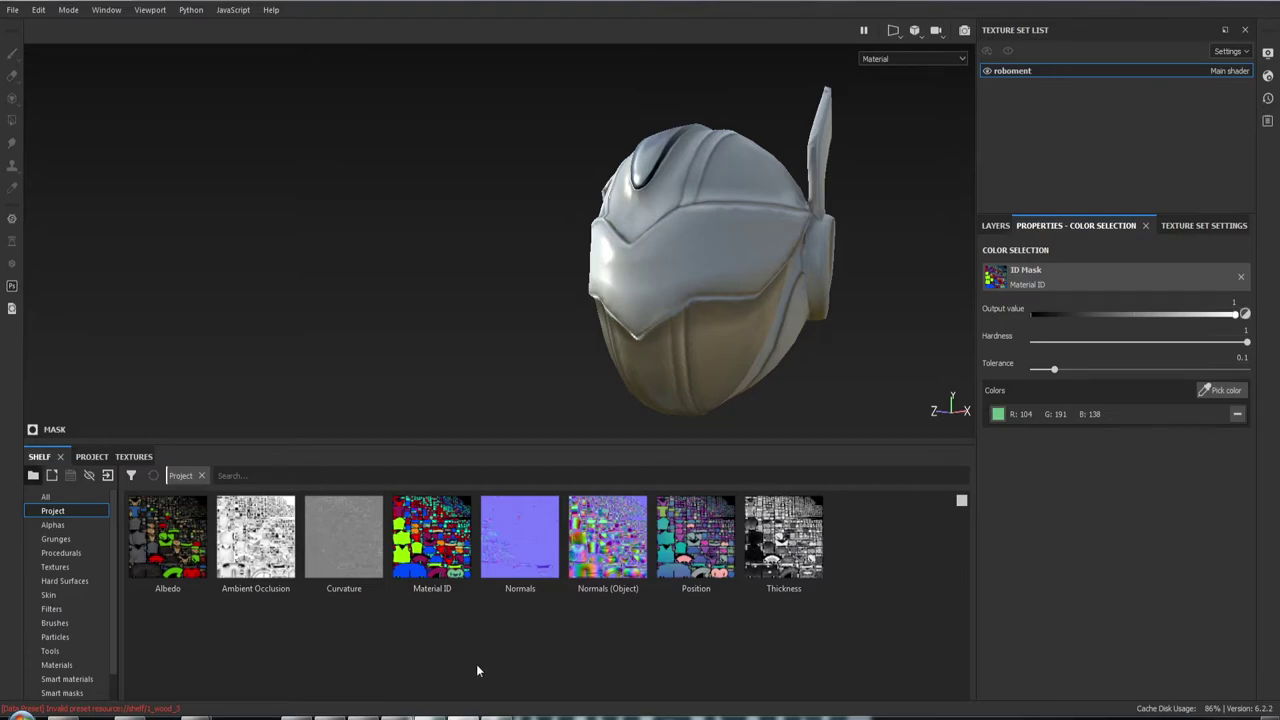
Reload the Material ID resource and assign it to the ID slot in Texture Set Settings
right_click(422, 546)
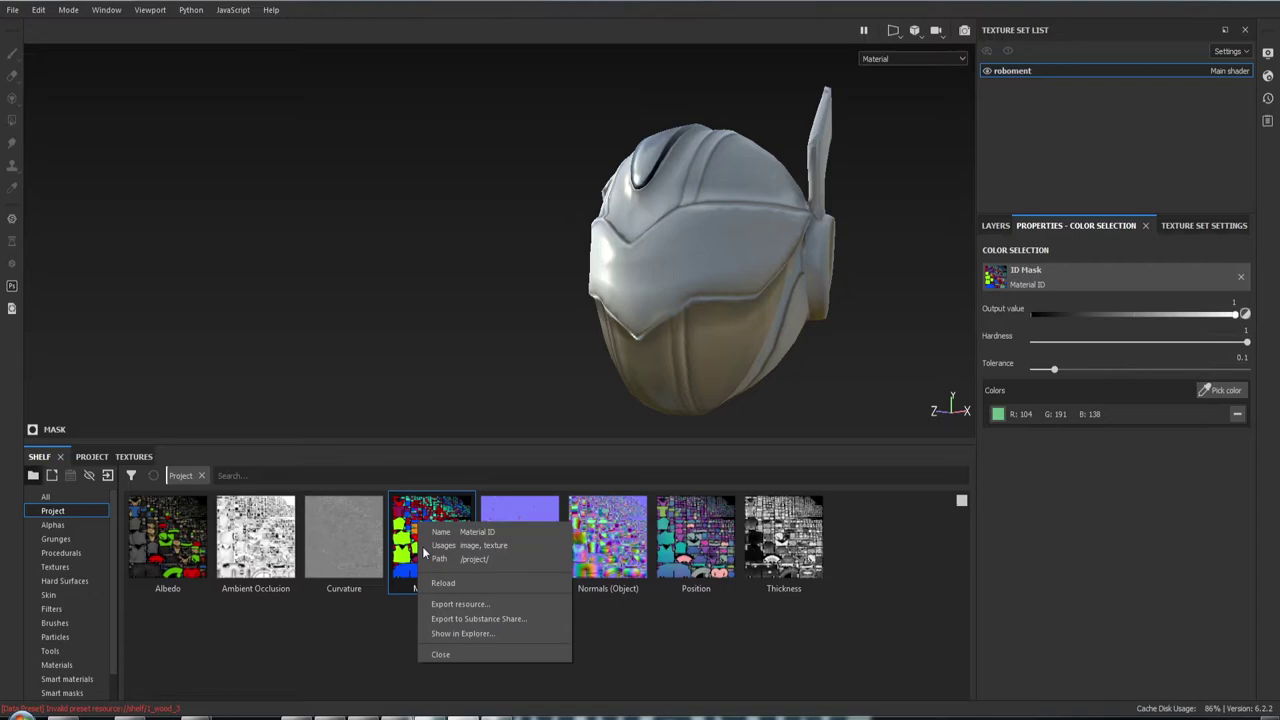
click(459, 585)
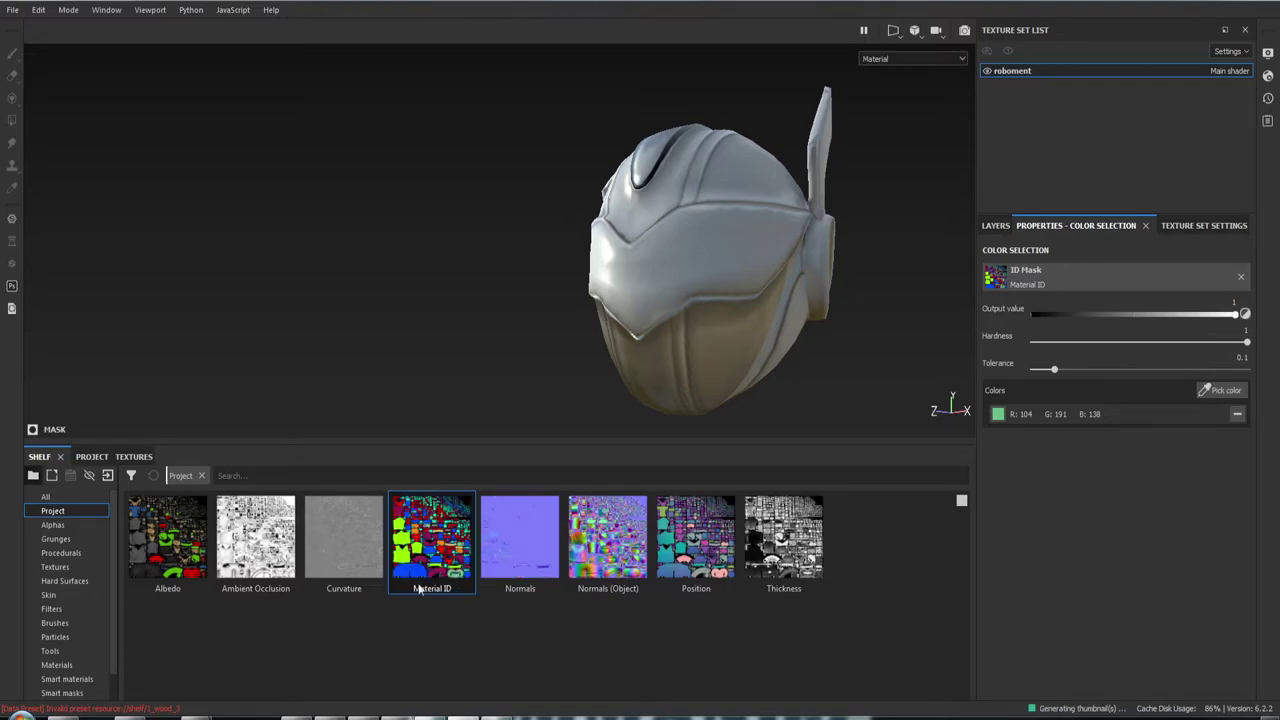
click(1200, 225)
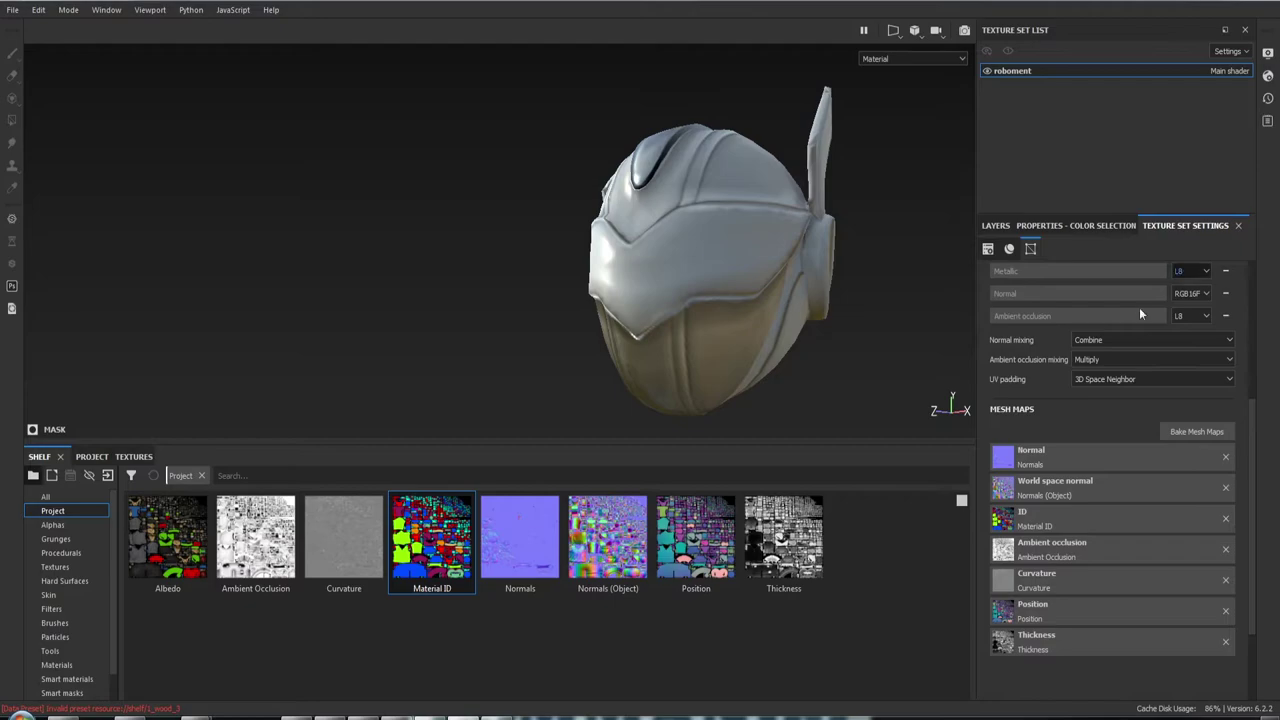
drag(401, 518, 1042, 510)
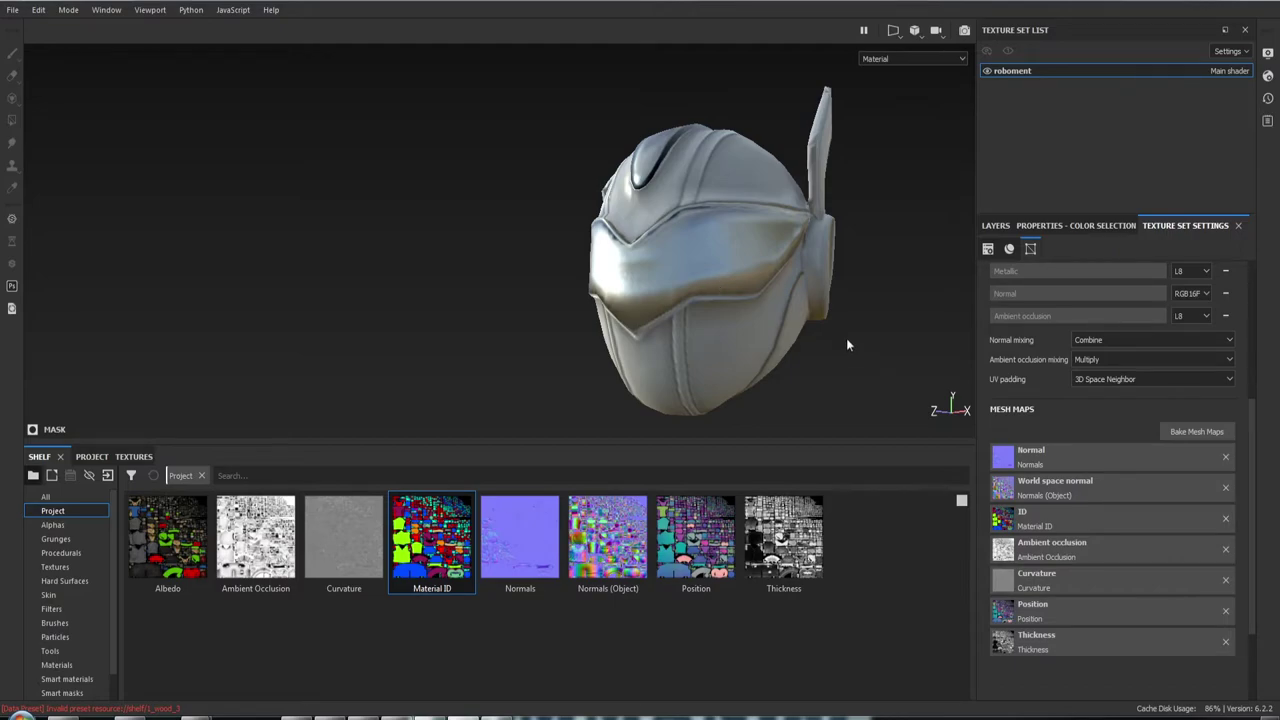
Save the project and orbit the helmet to inspect the new ID regions
key(ctrl+s)
mouse_move(848, 334)
alt+mouse_down()
mouse_move(566, 318)
mouse_move(985, 303)
mouse_move(743, 365)
mouse_move(894, 329)
mouse_move(1043, 335)
mouse_move(597, 206)
alt+mouse_up()
scroll(562, 338, down, 5)
mouse_move(562, 338)
alt+mouse_down()
mouse_move(718, 367)
mouse_move(400, 263)
mouse_move(668, 270)
mouse_move(478, 336)
alt+mouse_up()
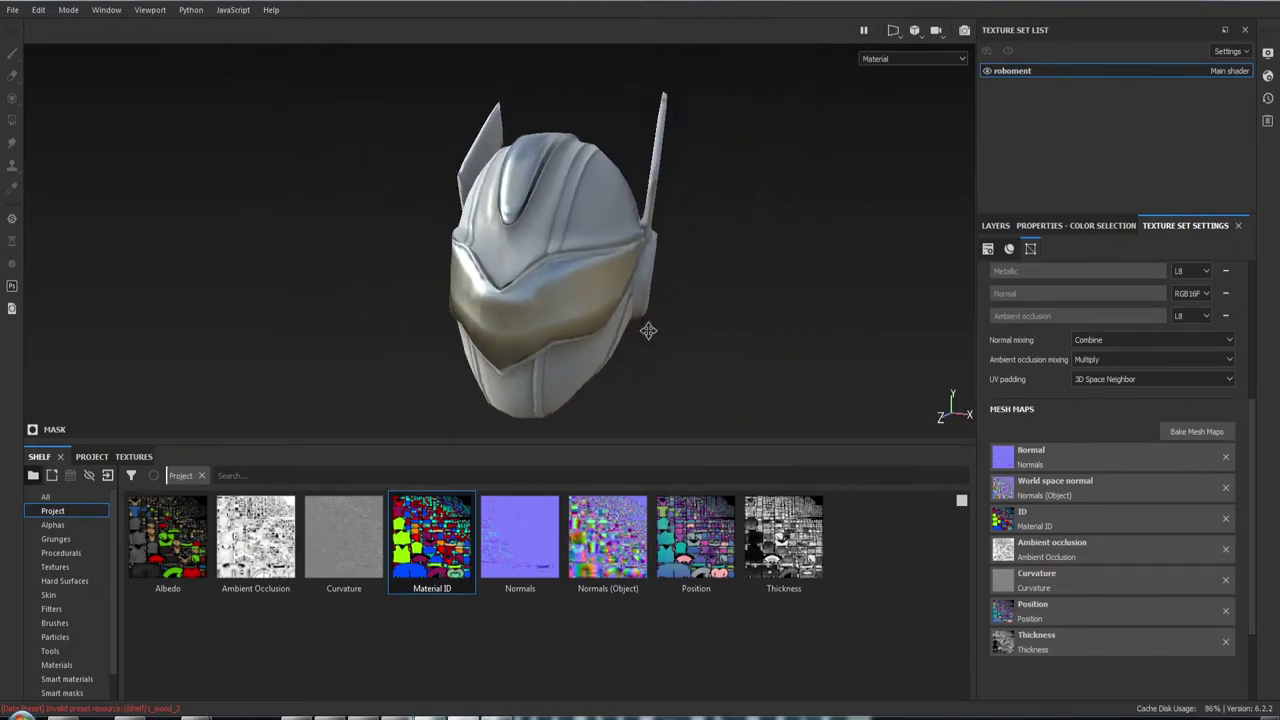
click(996, 226)
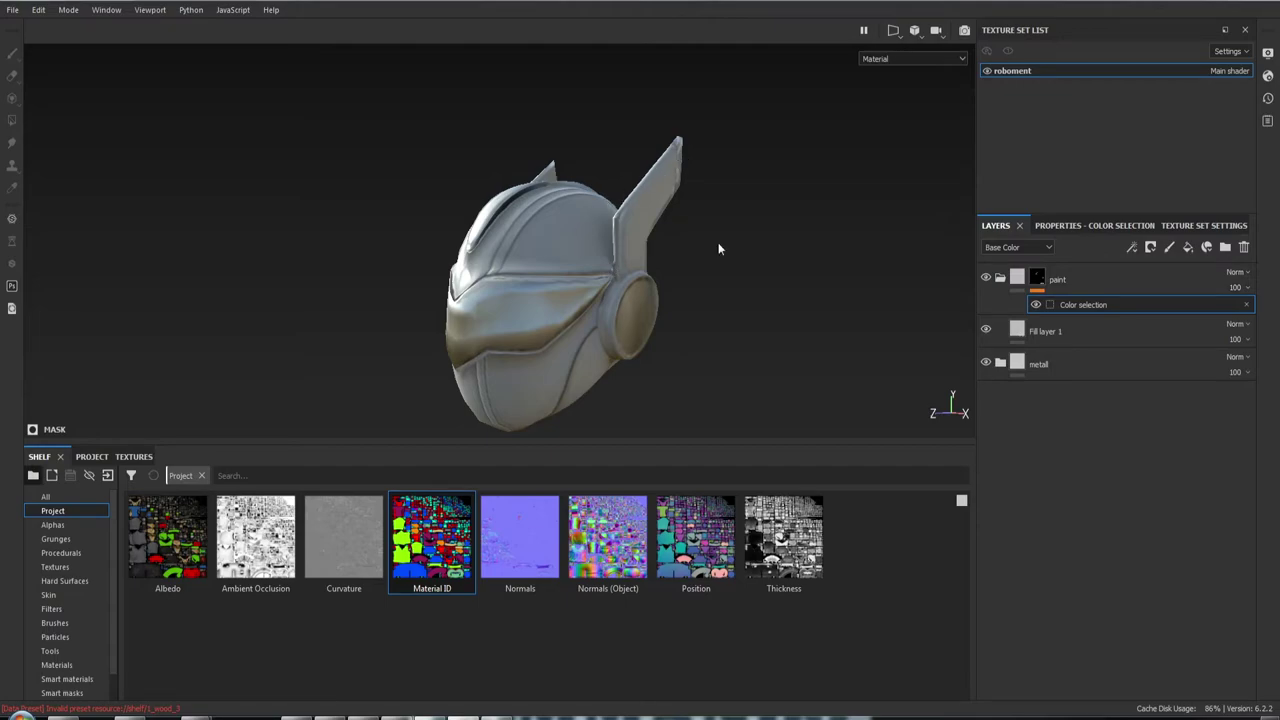
Select Fill layer 1 and switch off its height, roughness, metal, normal and AO channels
click(1017, 330)
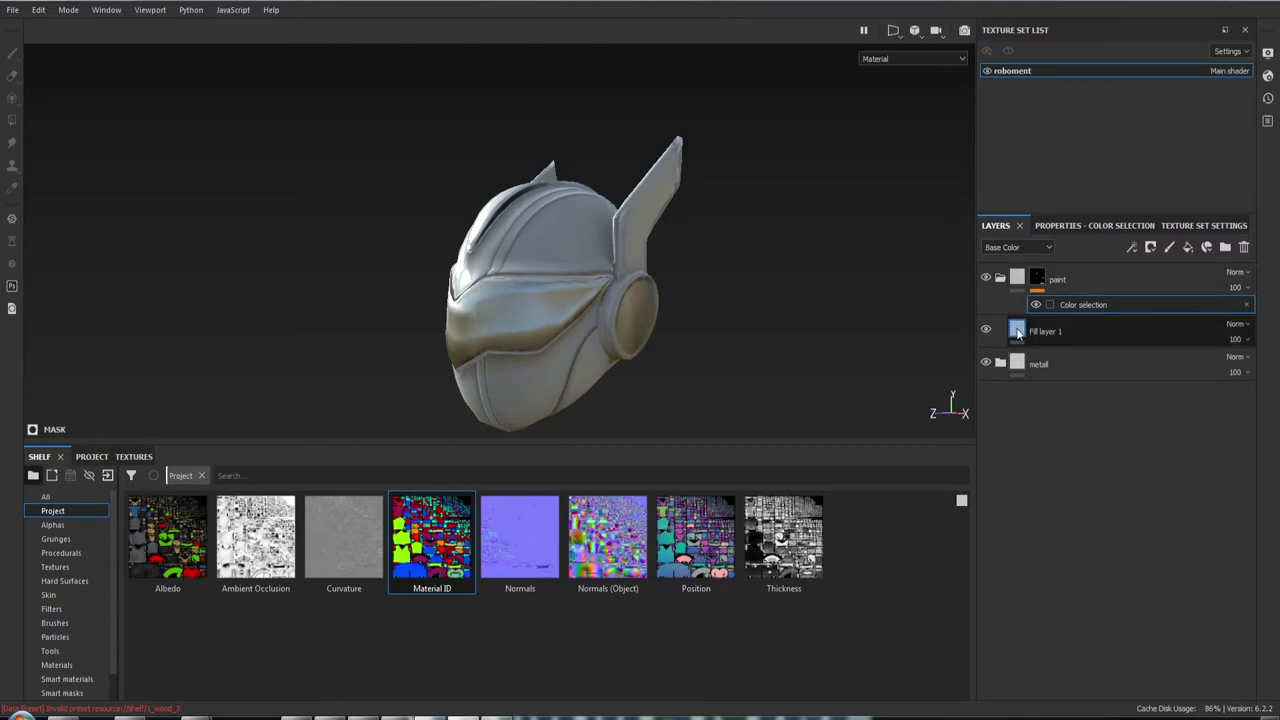
click(1072, 226)
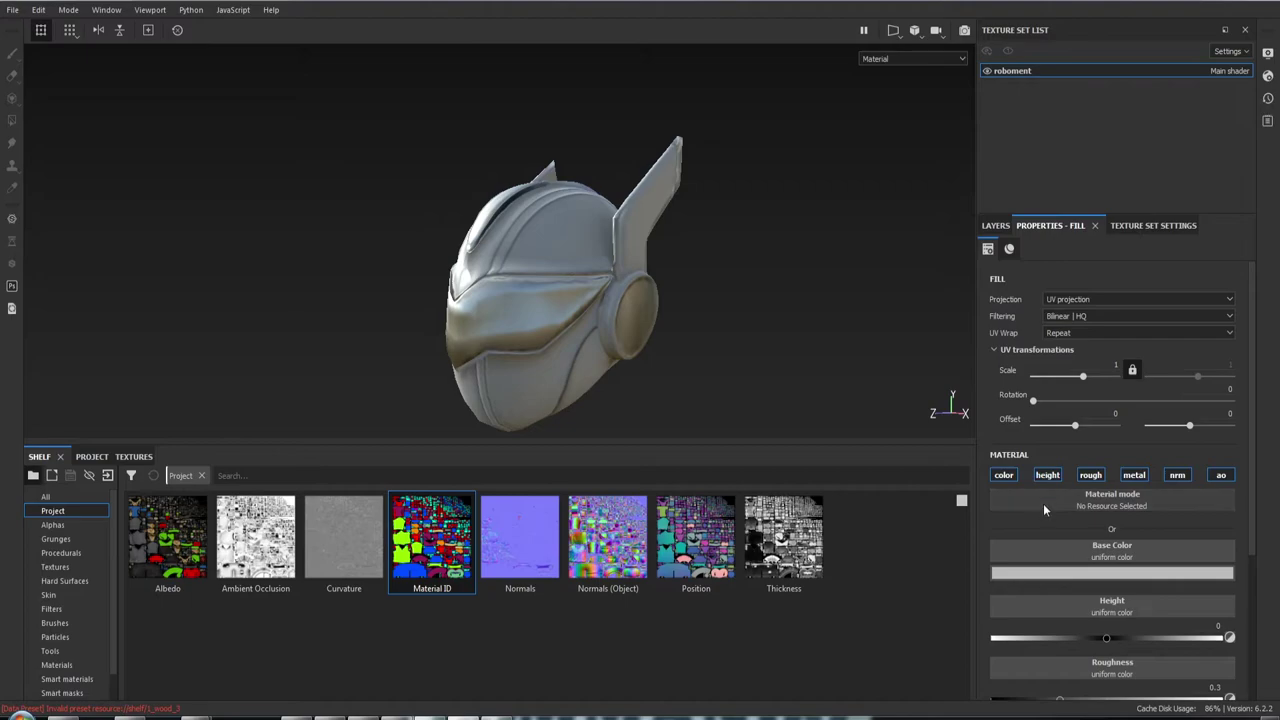
click(995, 225)
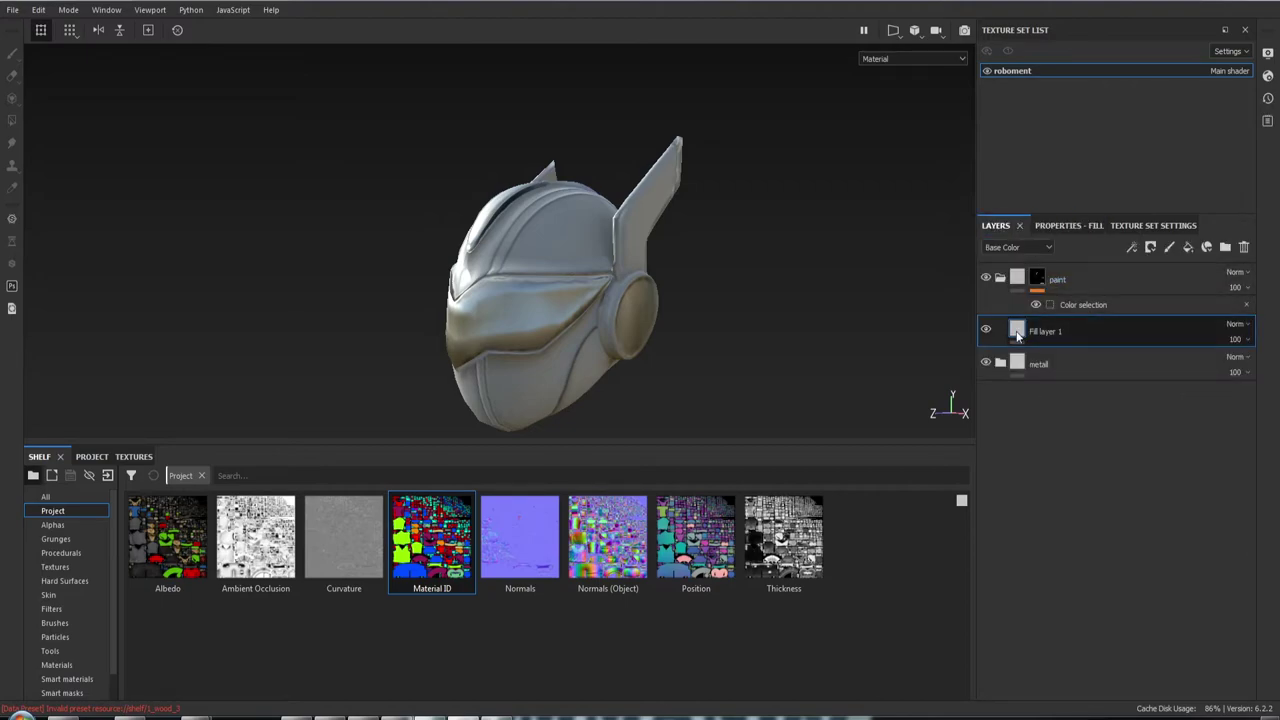
click(1069, 226)
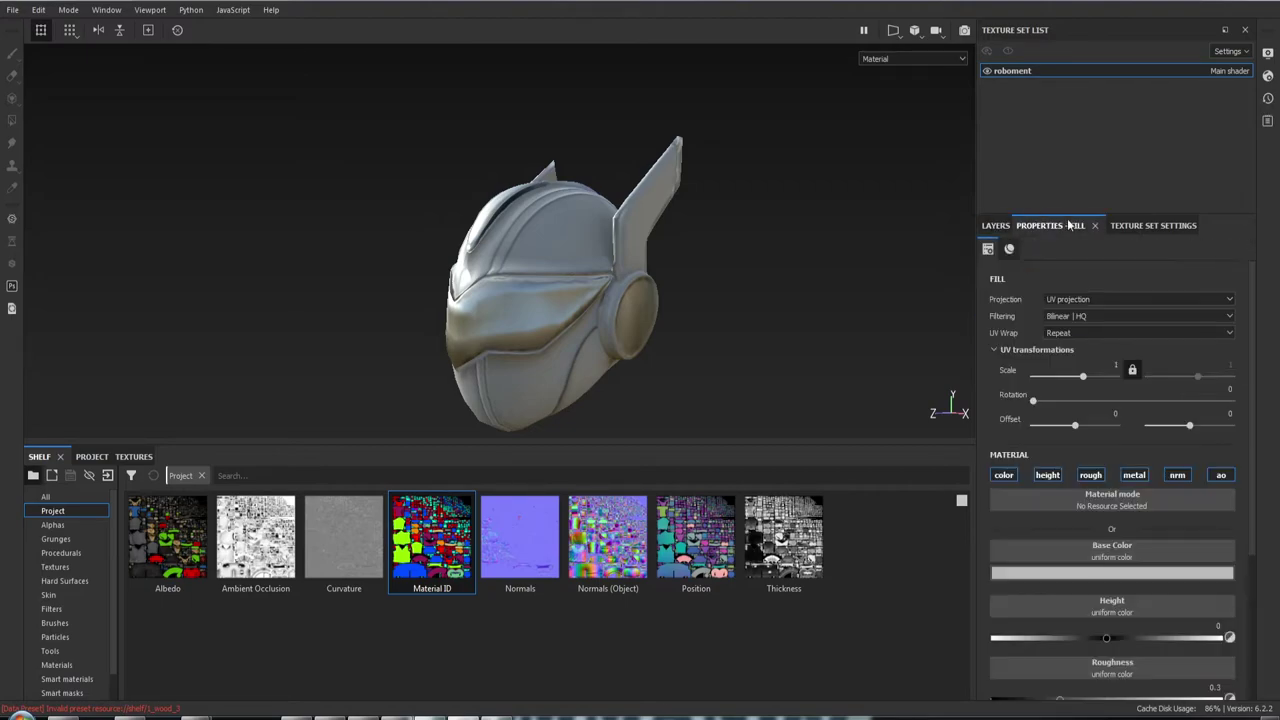
click(1048, 475)
click(1090, 475)
click(1134, 475)
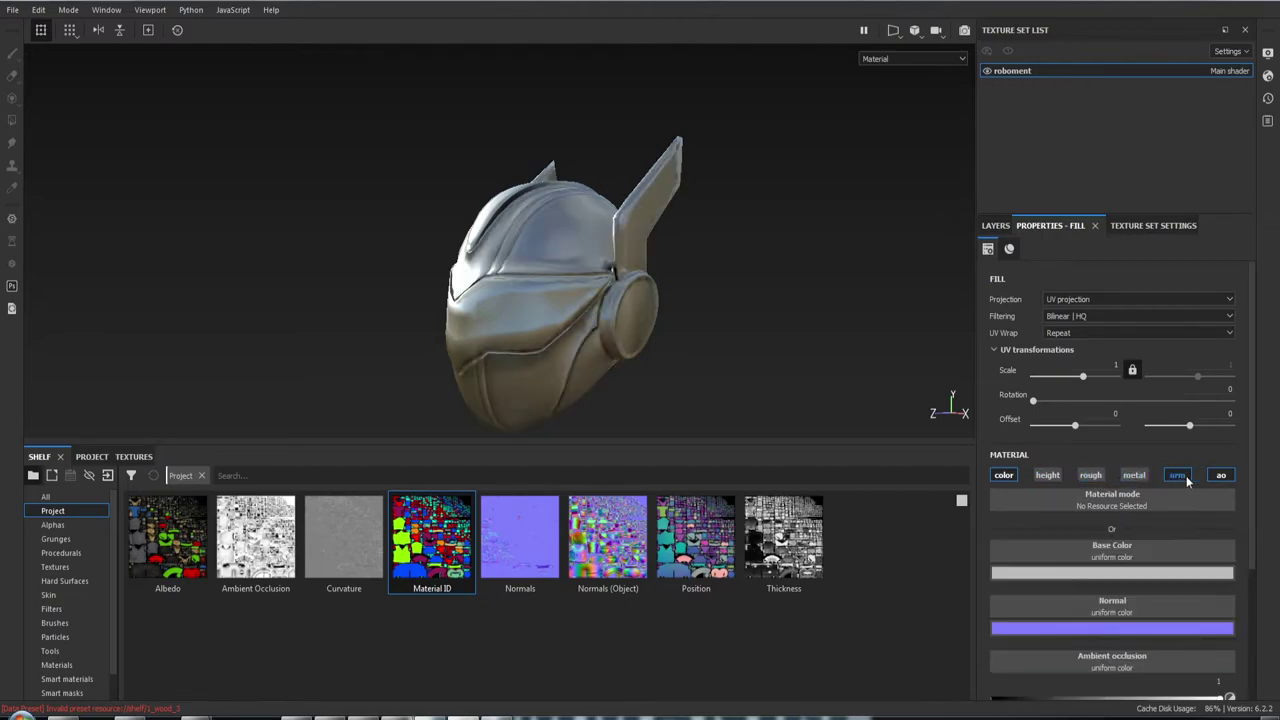
click(1177, 475)
click(1220, 475)
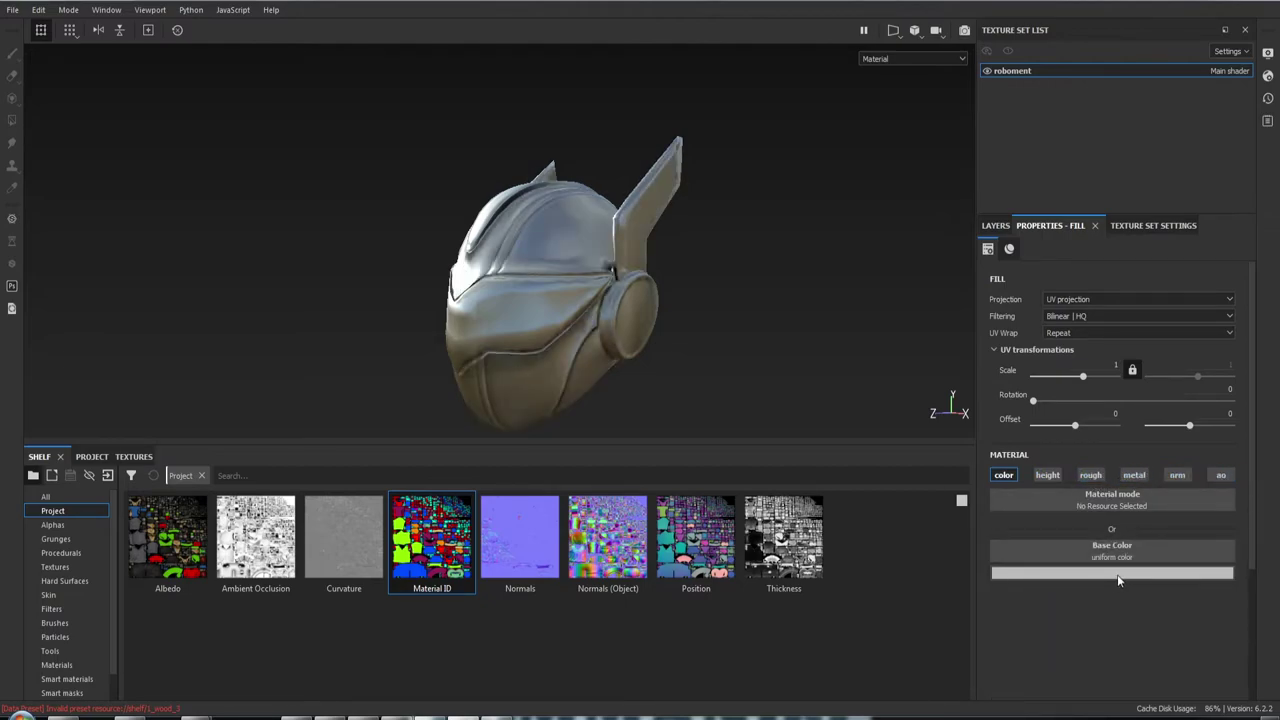
mouse_move(805, 311)
alt+mouse_down()
mouse_move(900, 366)
mouse_move(1026, 372)
mouse_move(866, 333)
alt+mouse_up()
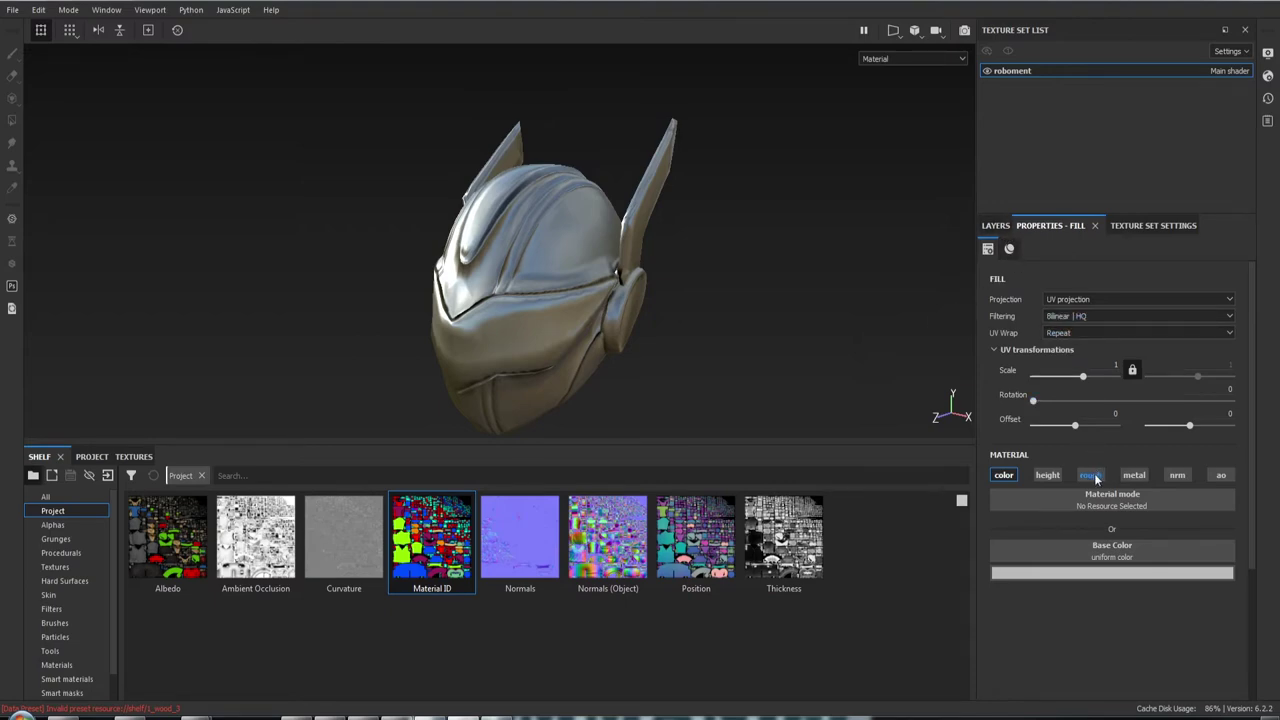
Rework the fill's channels, ending with height, roughness and metal off so only colour remains
click(1047, 475)
click(1090, 475)
click(1134, 475)
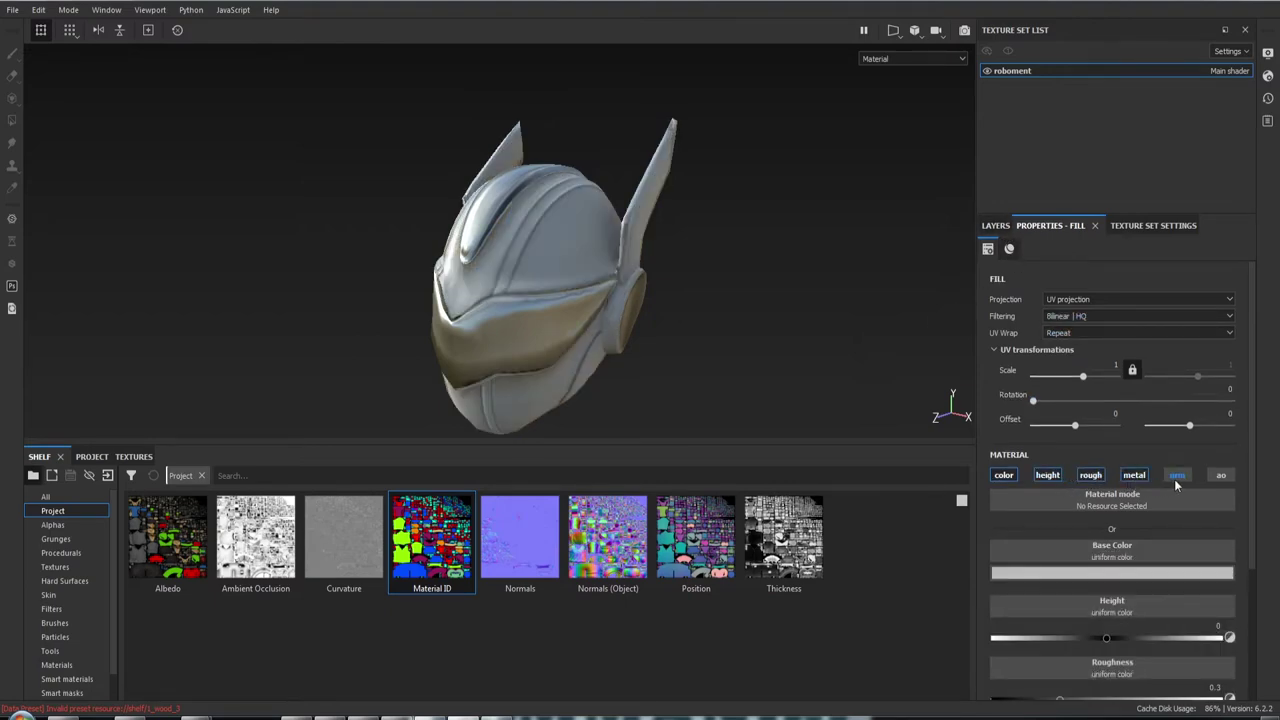
click(1136, 476)
click(996, 225)
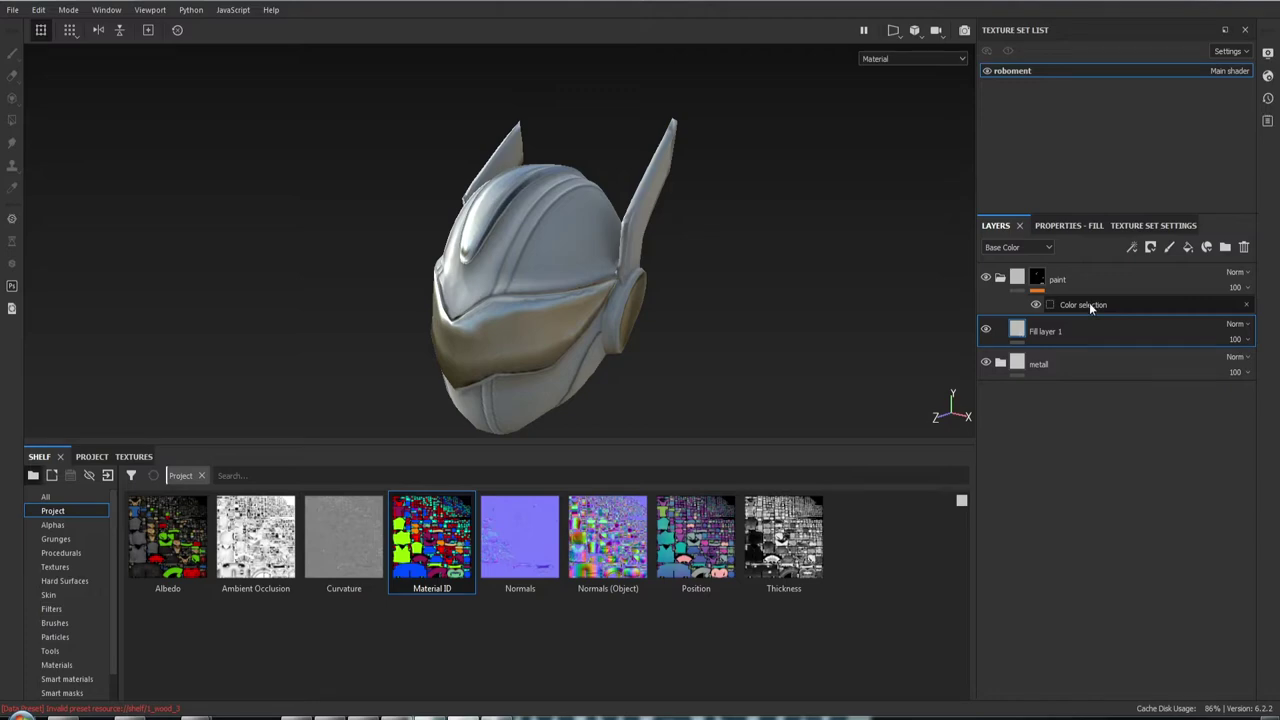
click(1057, 225)
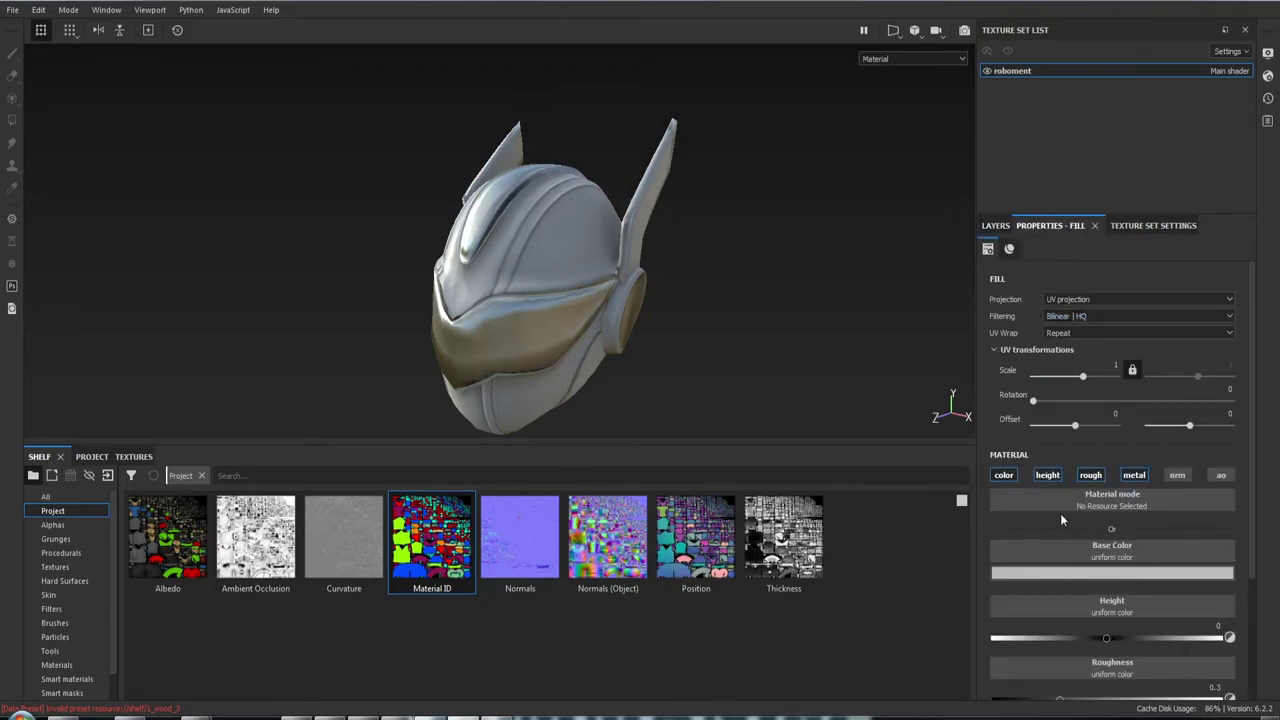
click(1050, 475)
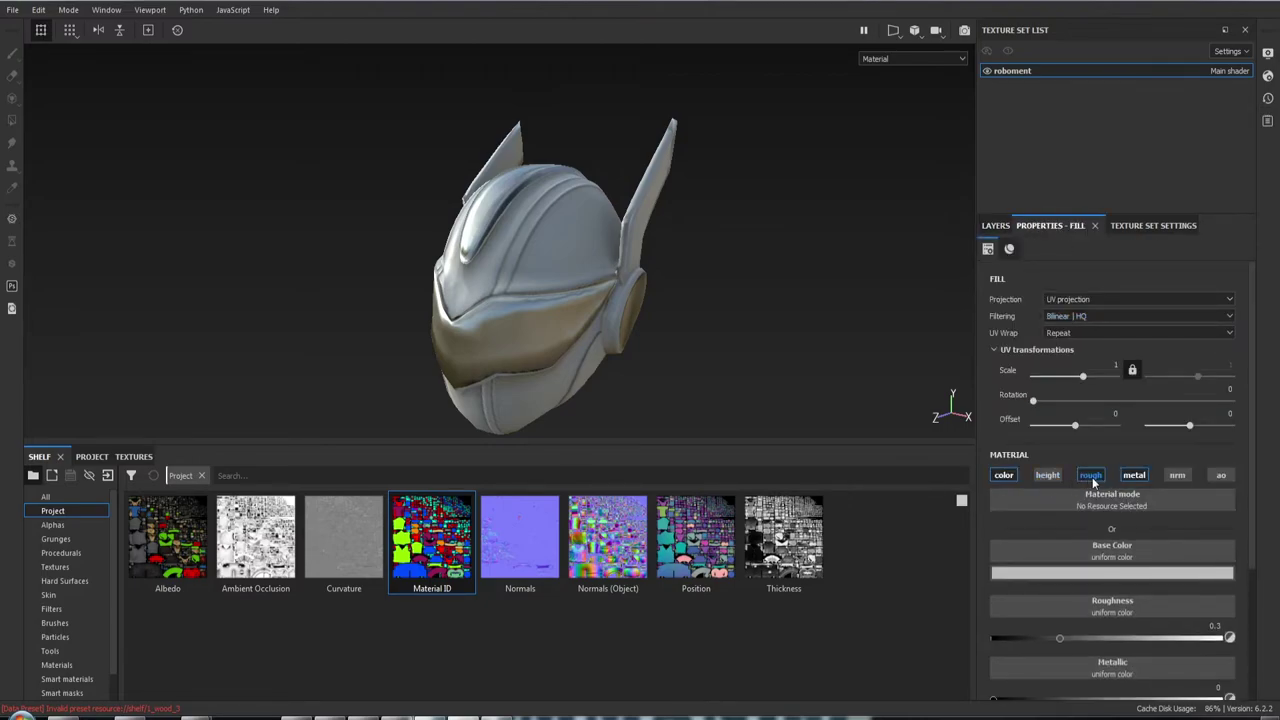
click(1093, 482)
mouse_move(836, 404)
alt+mouse_down()
mouse_move(767, 357)
mouse_move(774, 378)
mouse_move(714, 271)
mouse_move(843, 343)
mouse_move(689, 346)
mouse_move(690, 305)
alt+mouse_up()
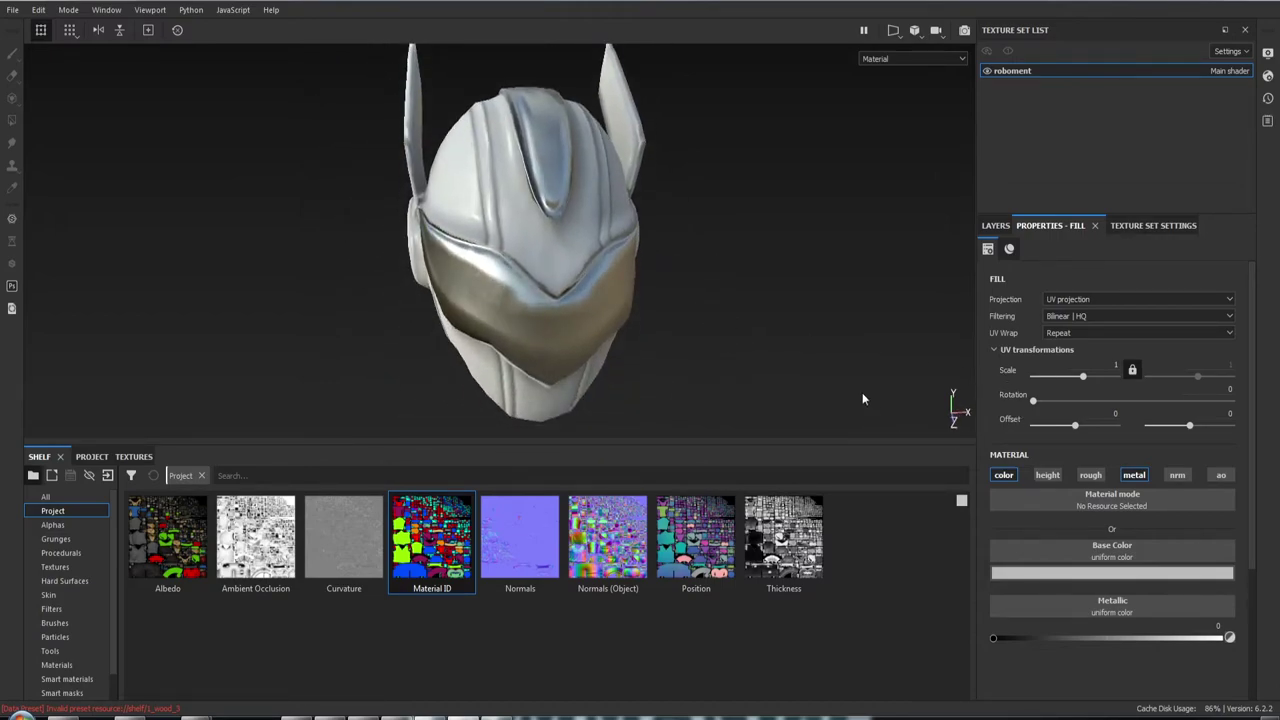
click(1134, 474)
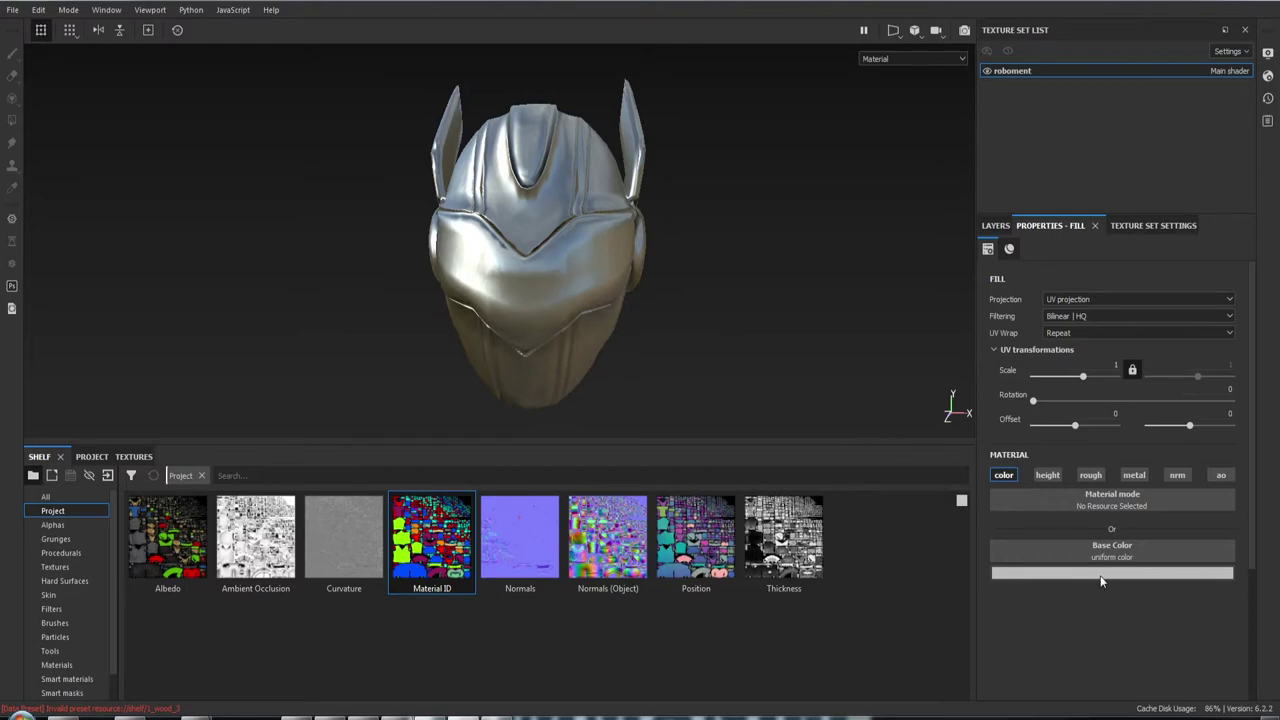
click(1100, 575)
Change the paint fill's base colour from dark red to a bright yellow
click(1125, 498)
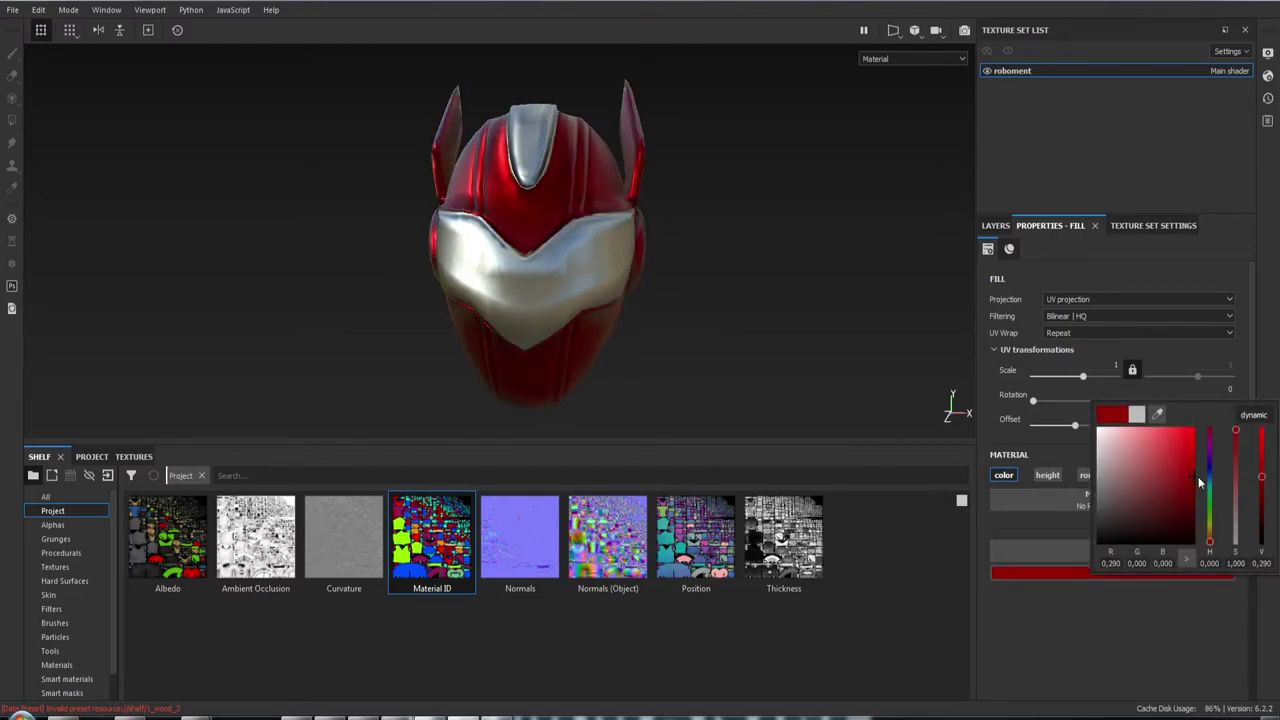
mouse_move(1198, 476)
mouse_down()
mouse_move(1201, 503)
mouse_move(1160, 480)
mouse_up()
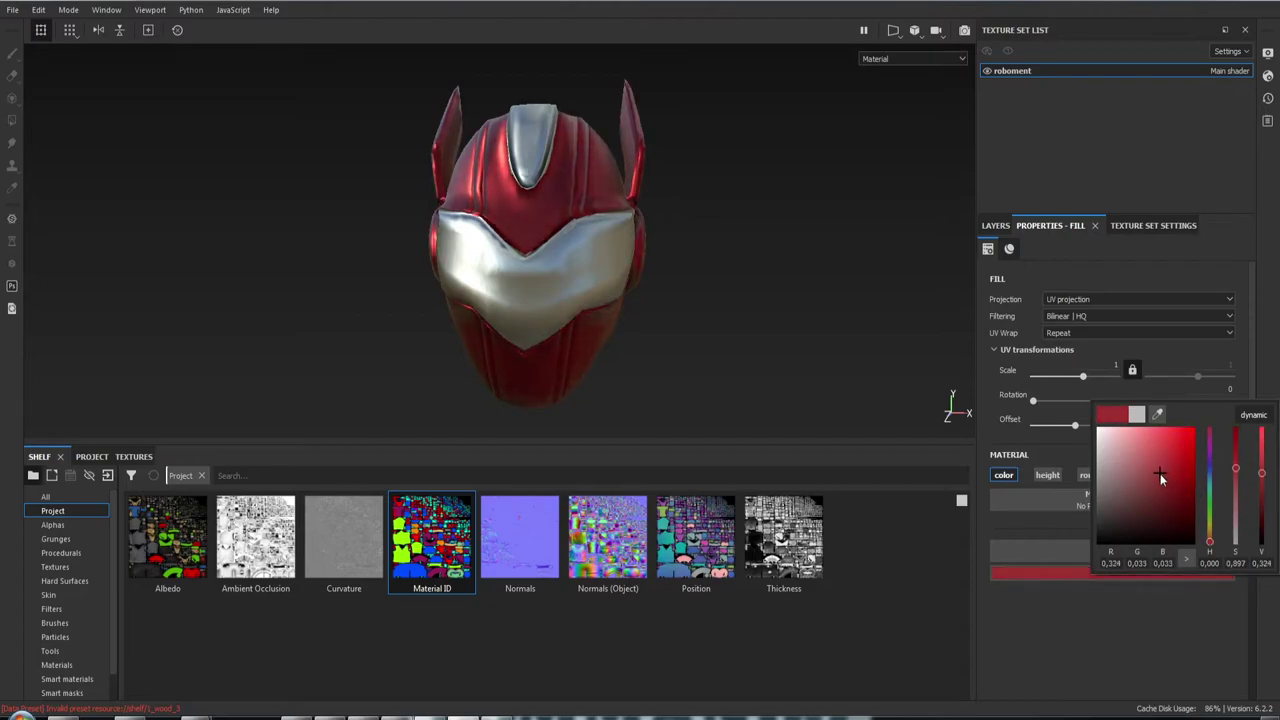
drag(1210, 541, 1209, 538)
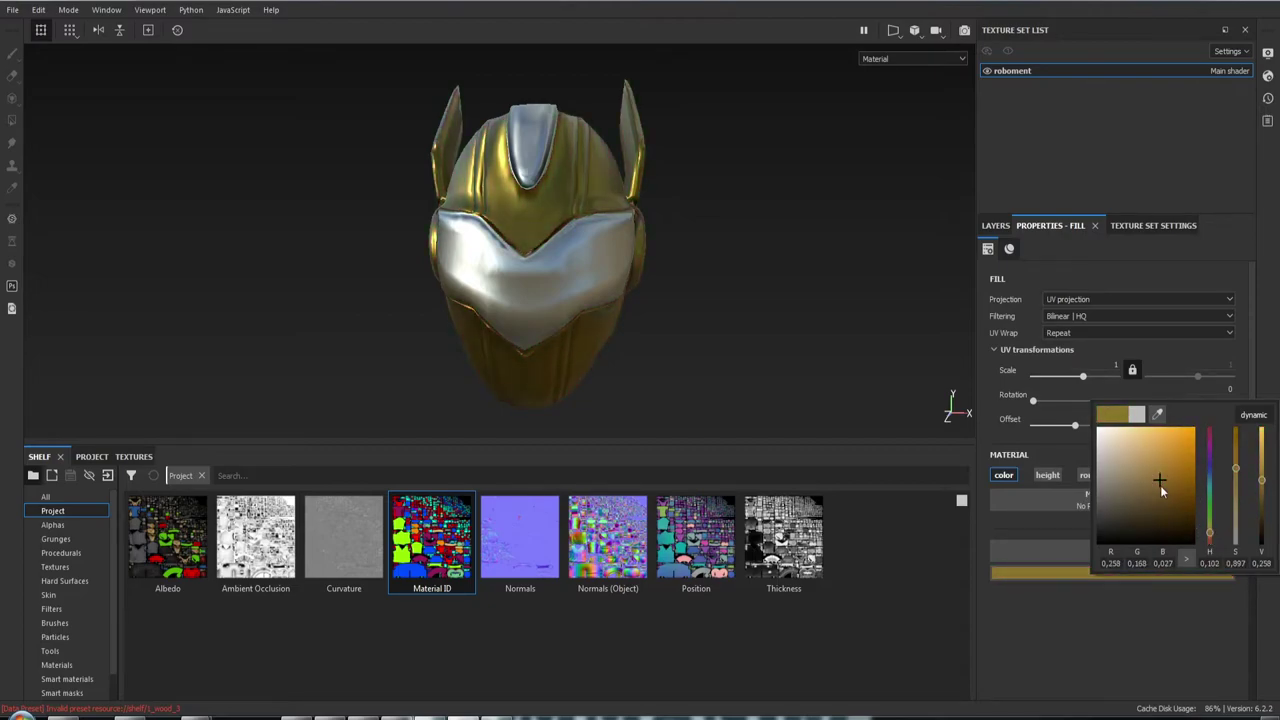
drag(1160, 482, 1166, 474)
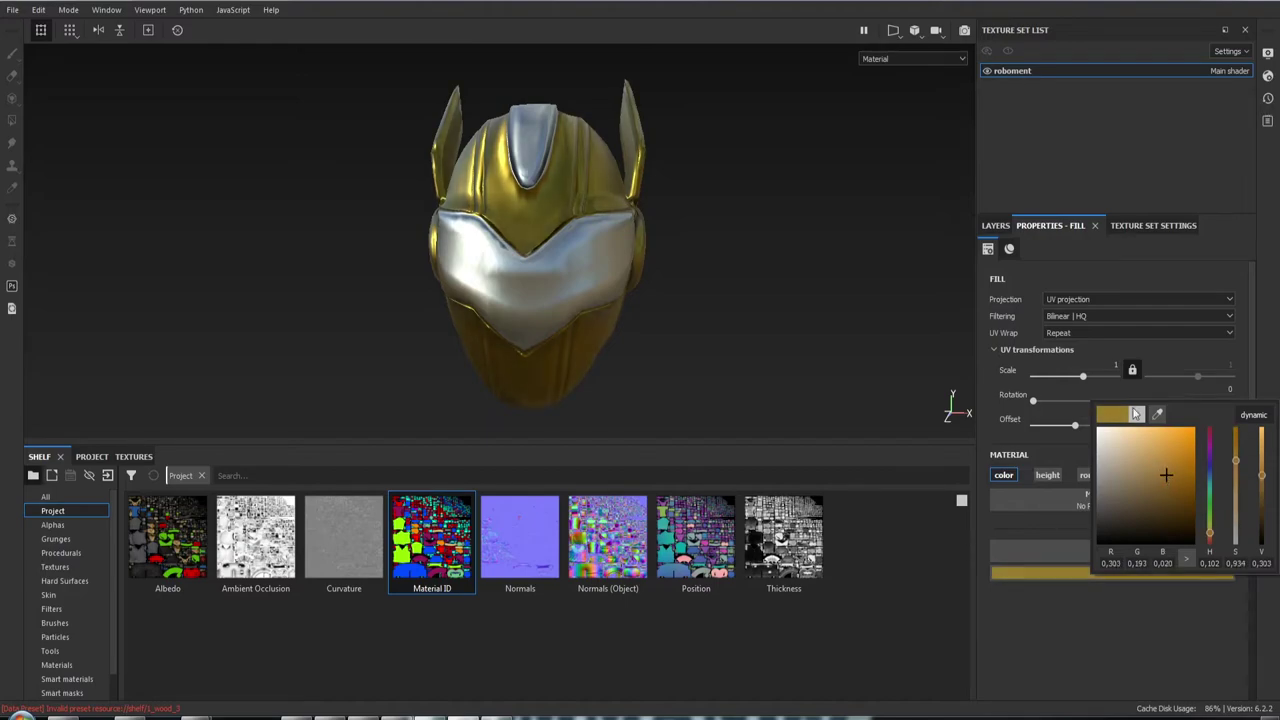
Enable the fill's metal channel, set Metallic to 0, and cycle the viewport to the metallic channel
click(992, 225)
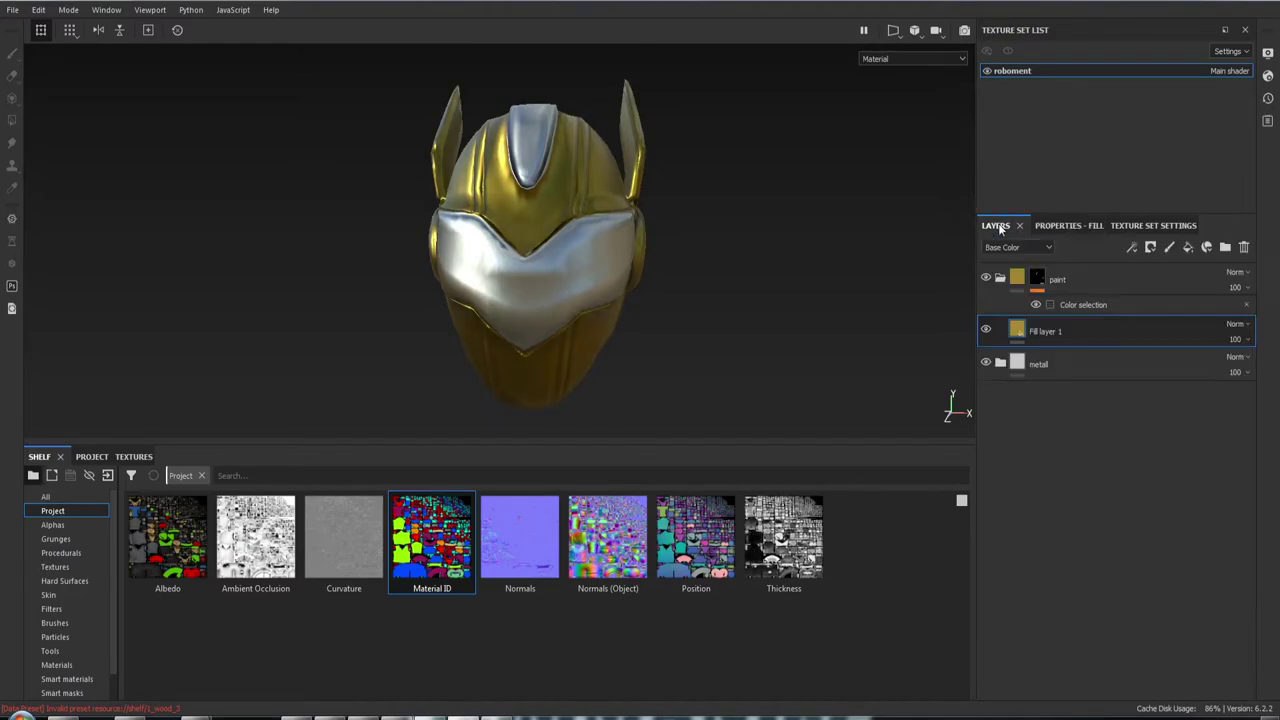
click(1056, 226)
click(1132, 476)
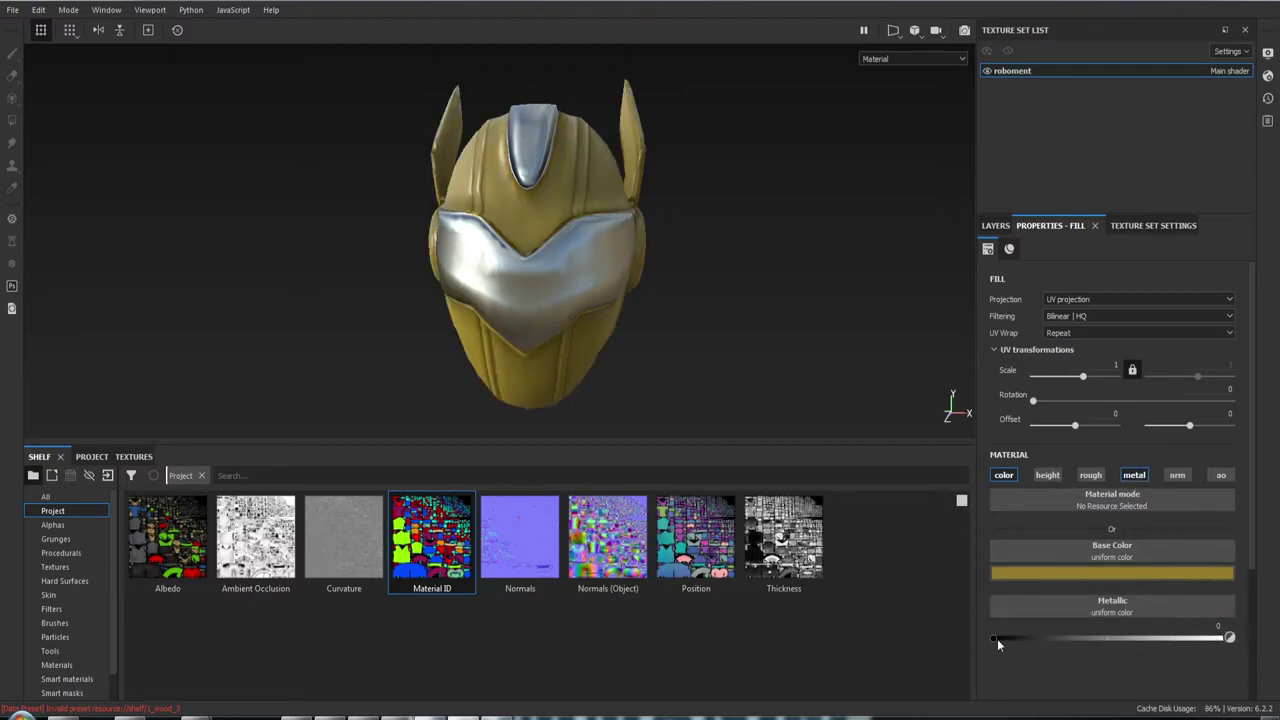
drag(992, 638, 1262, 643)
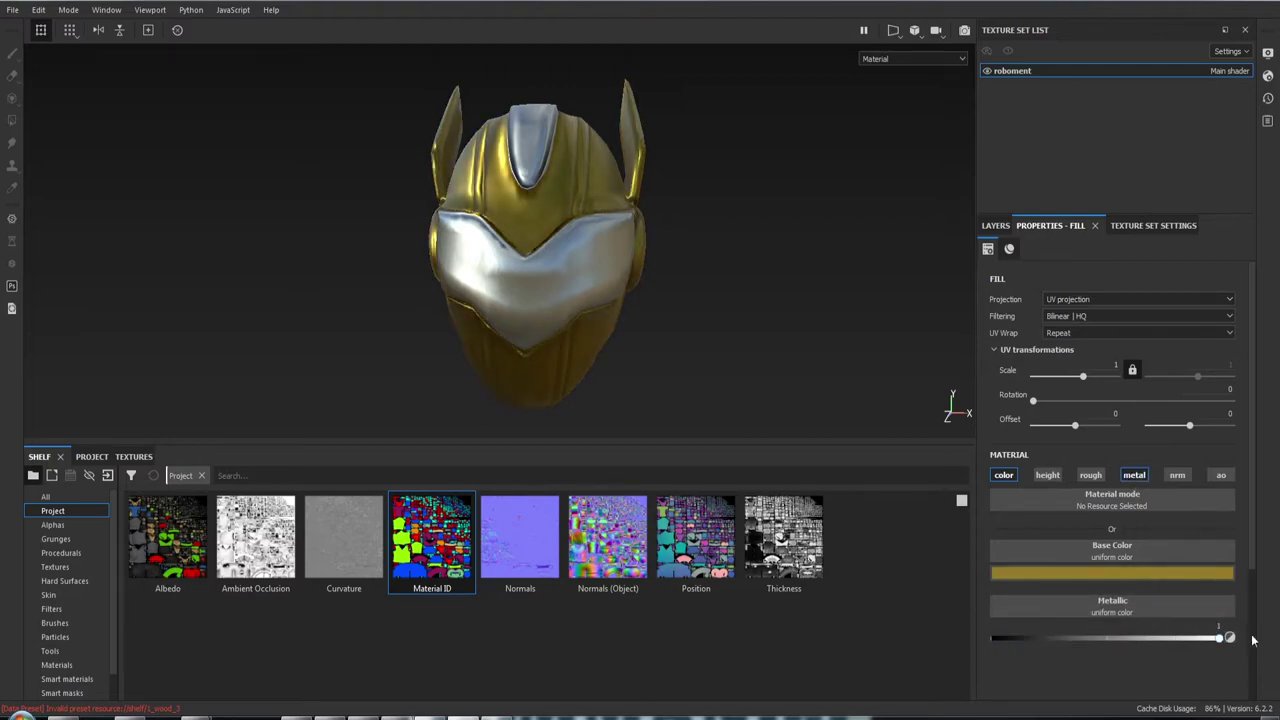
drag(1228, 638, 984, 638)
key(b)
key(b)
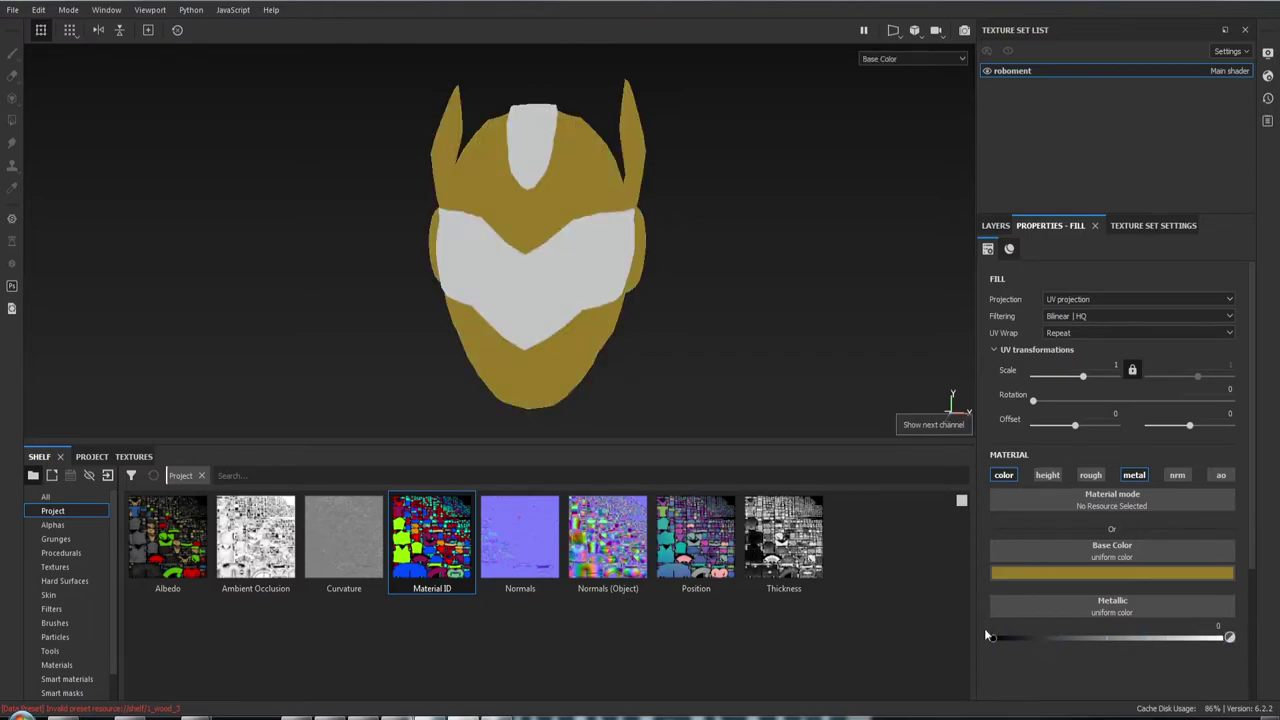
key(b)
key(b)
key(b)
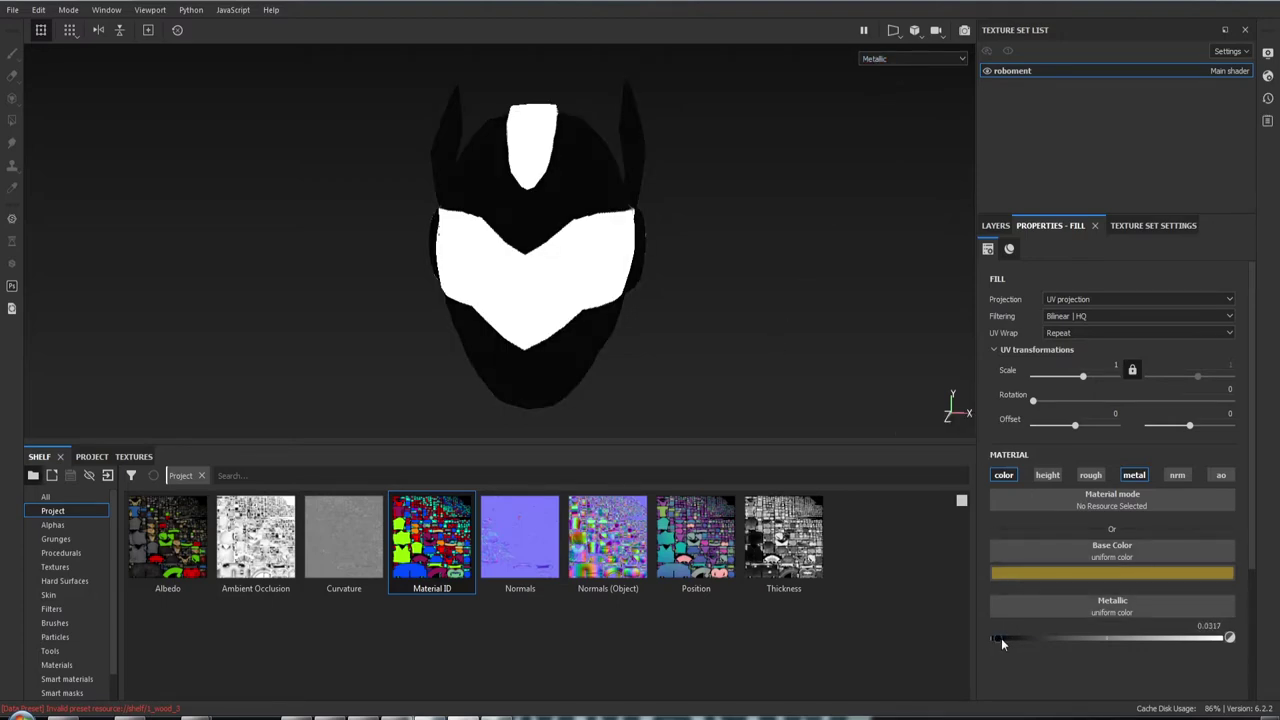
mouse_move(1001, 638)
mouse_down()
mouse_move(1262, 645)
mouse_move(948, 633)
mouse_move(1200, 643)
mouse_move(1004, 643)
mouse_up()
Switch the viewport back to the full material view with M and orbit around the yellow helmet
click(997, 225)
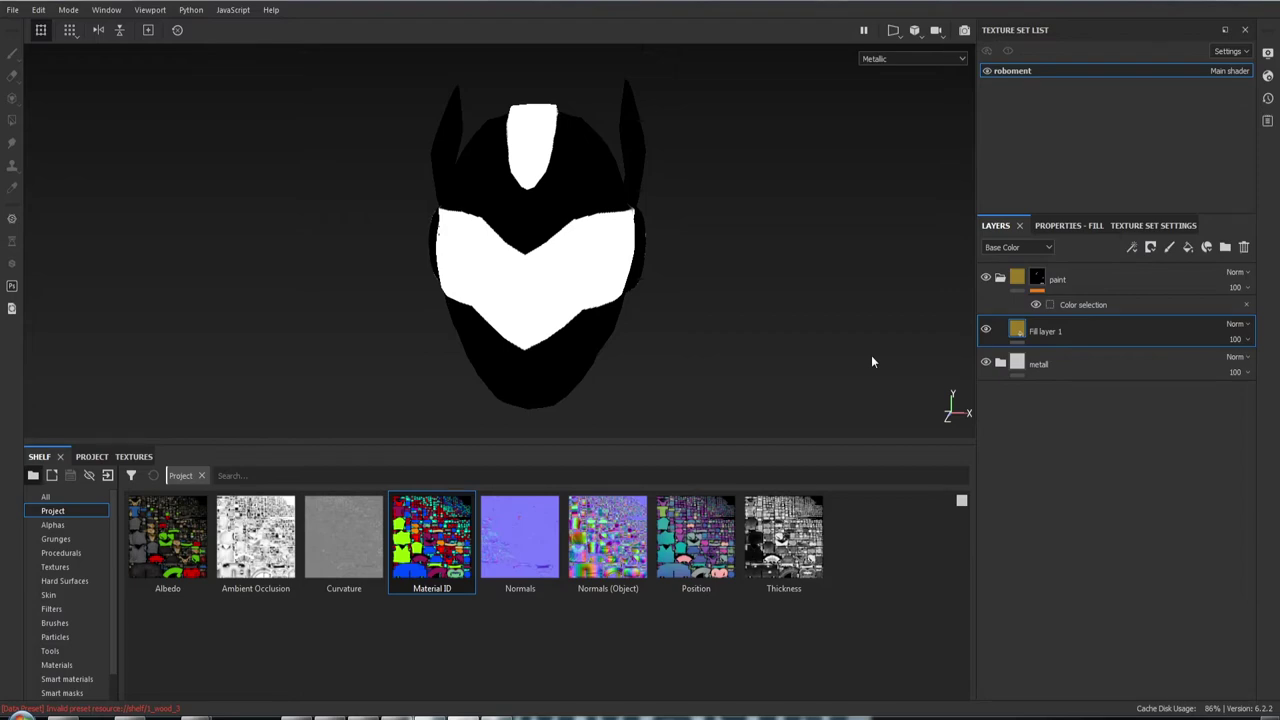
key(m)
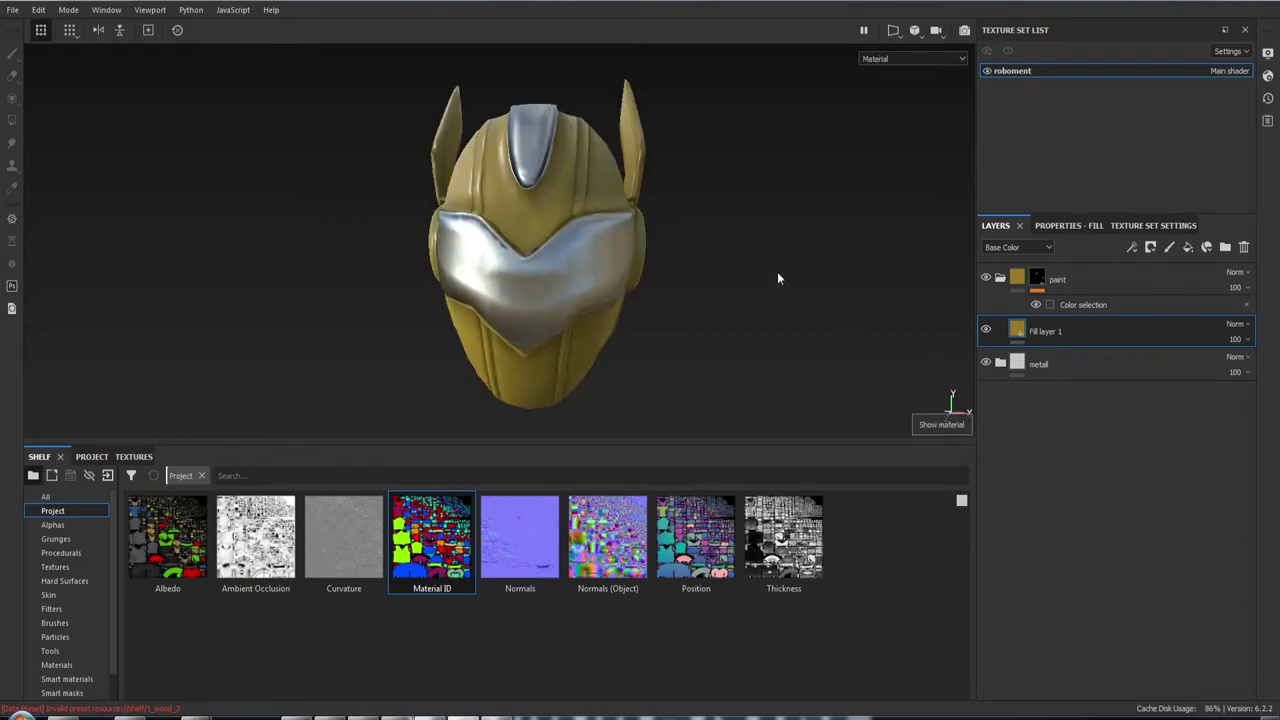
mouse_move(777, 271)
alt+mouse_down()
mouse_move(608, 228)
mouse_move(988, 322)
mouse_move(658, 295)
mouse_move(666, 271)
mouse_move(537, 229)
mouse_move(608, 120)
mouse_move(528, 220)
mouse_move(472, 230)
mouse_move(592, 236)
mouse_move(527, 189)
mouse_move(551, 120)
mouse_move(586, 161)
mouse_move(712, 205)
alt+mouse_up()
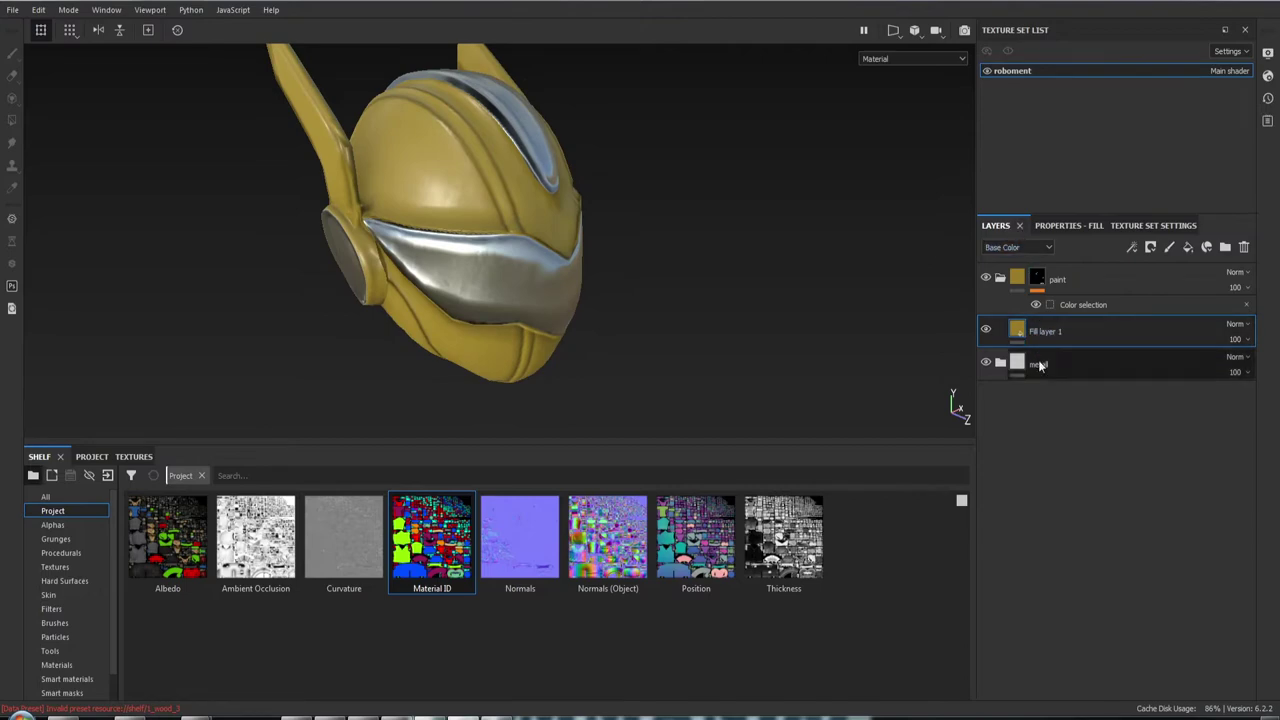
mouse_move(921, 405)
alt+mouse_down()
mouse_move(591, 297)
mouse_move(774, 260)
mouse_move(475, 300)
mouse_move(540, 285)
alt+mouse_up()
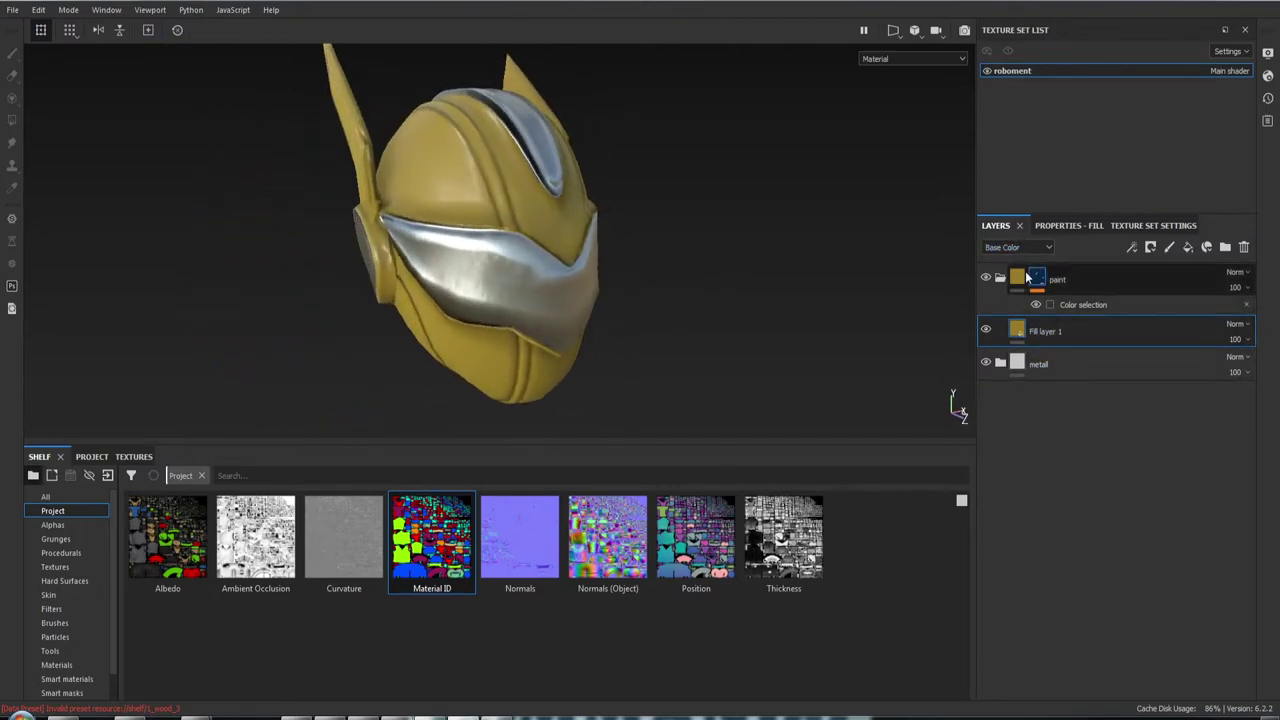
Enable the fill's roughness channel and raise the Roughness slider, orbiting to check reflections
click(1050, 226)
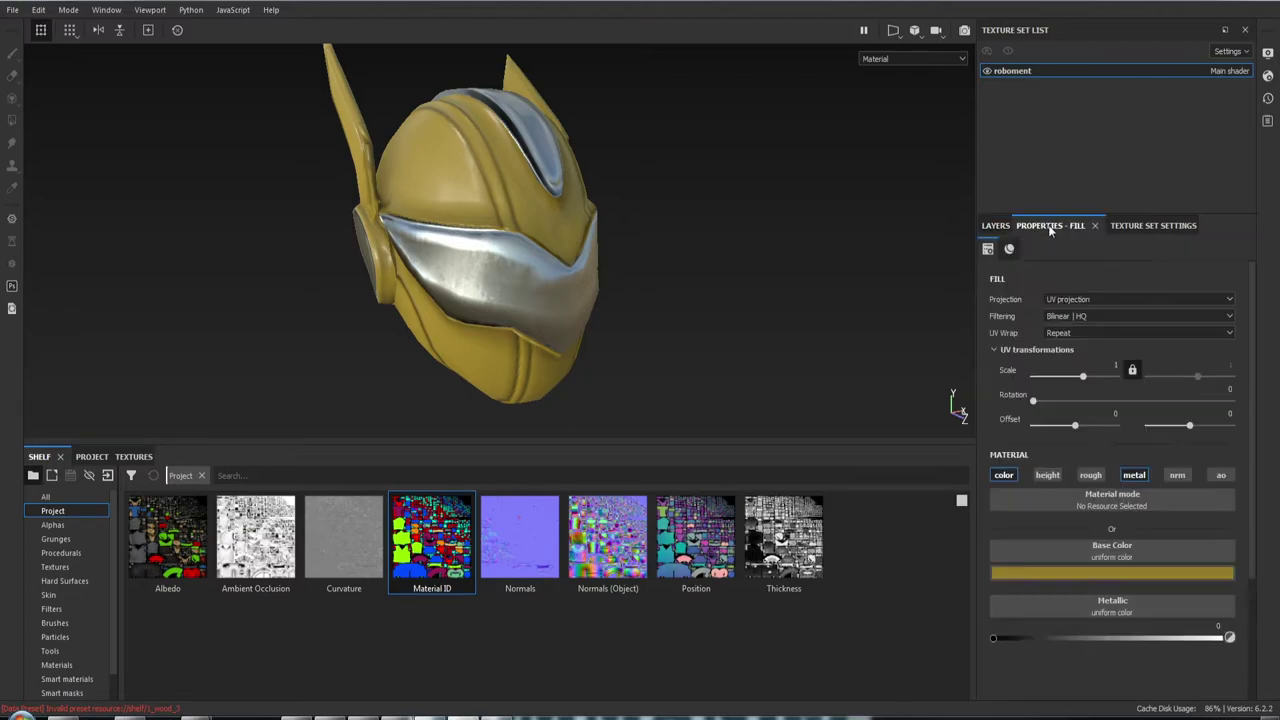
click(1093, 476)
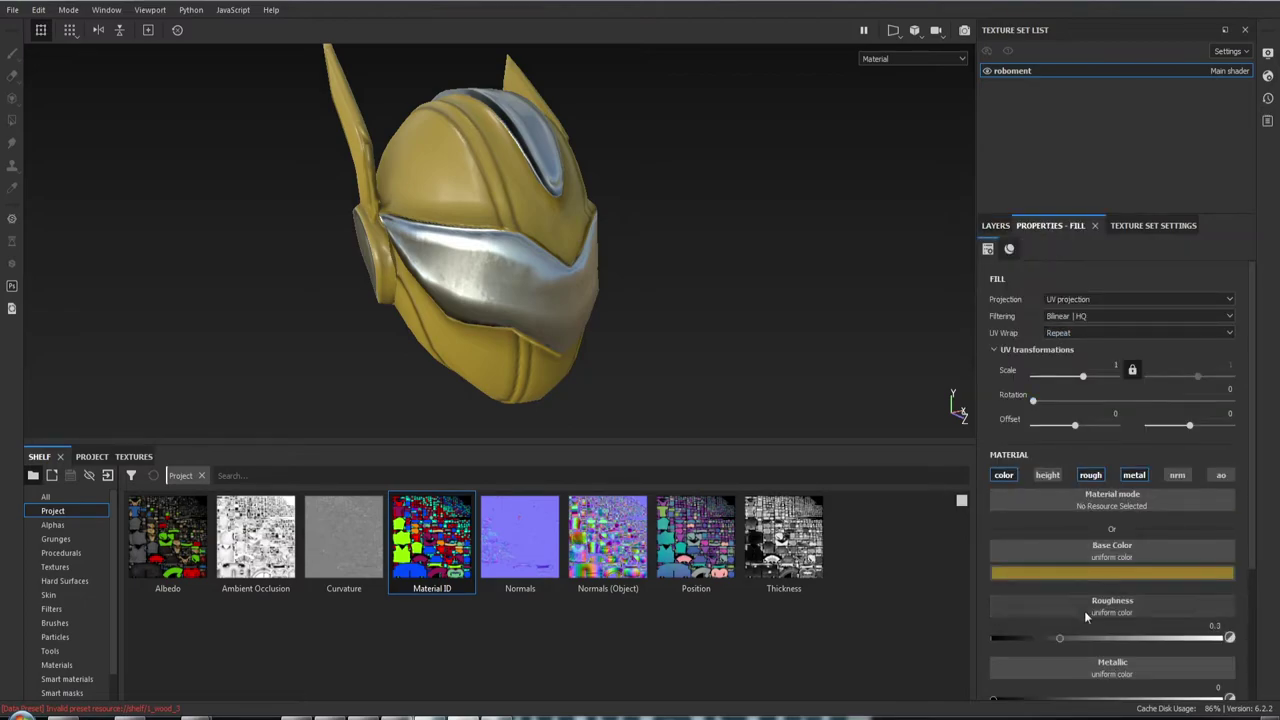
mouse_move(1060, 638)
mouse_down()
mouse_move(992, 638)
mouse_move(1238, 640)
mouse_up()
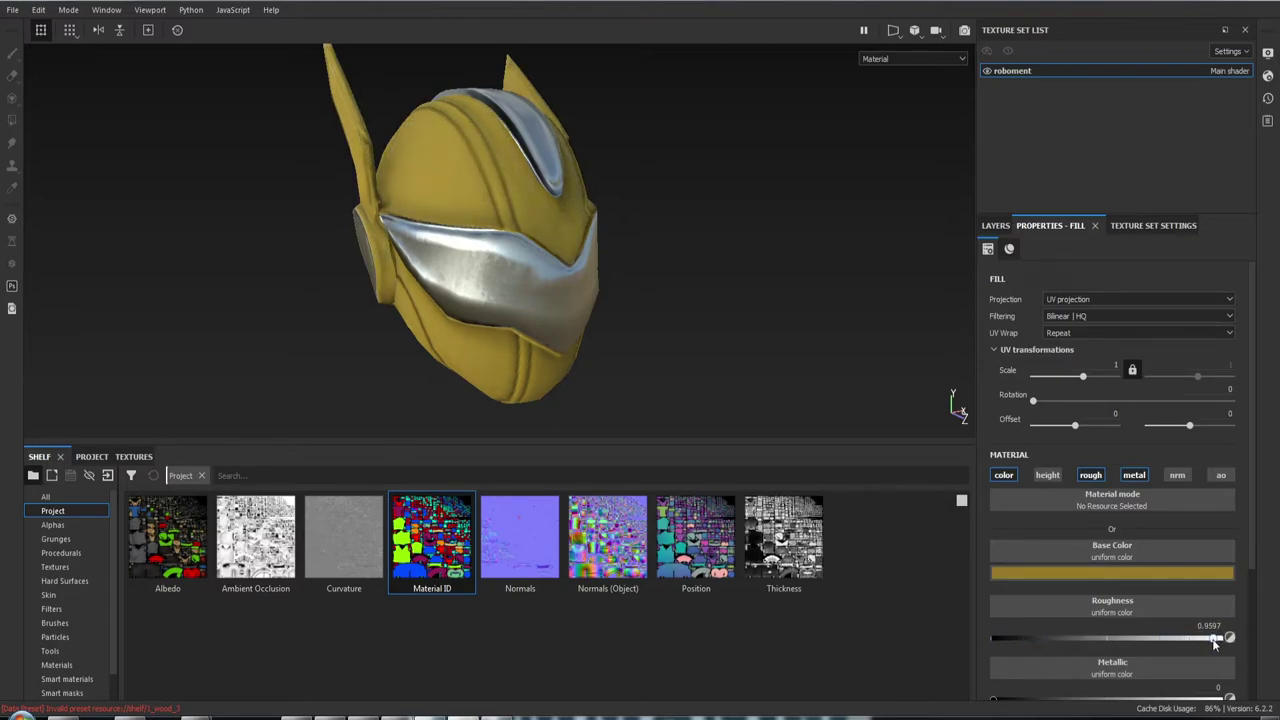
mouse_move(728, 316)
alt+mouse_down()
mouse_move(736, 364)
mouse_move(650, 400)
alt+mouse_up()
scroll(571, 417, up, 3)
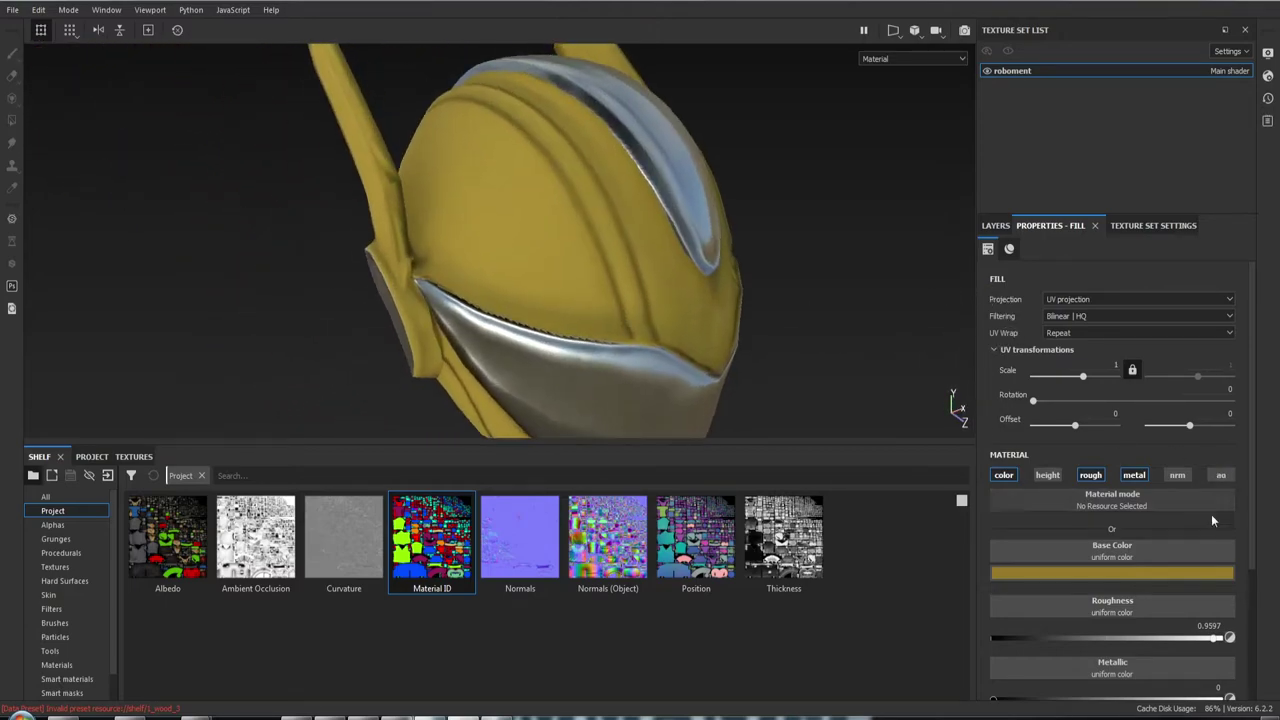
Compare a glossy roughness of 0 against a dull finish, settling on roughness about 0.93
drag(1211, 638, 976, 635)
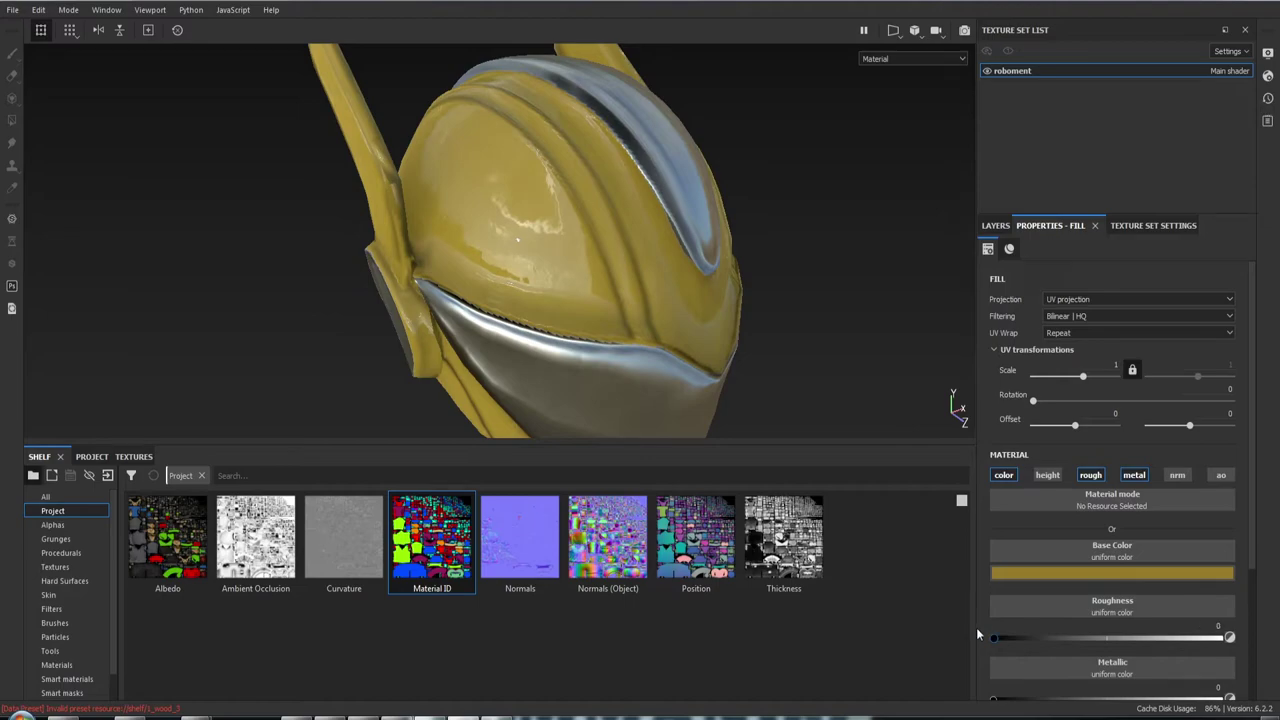
alt+drag(774, 334, 846, 318)
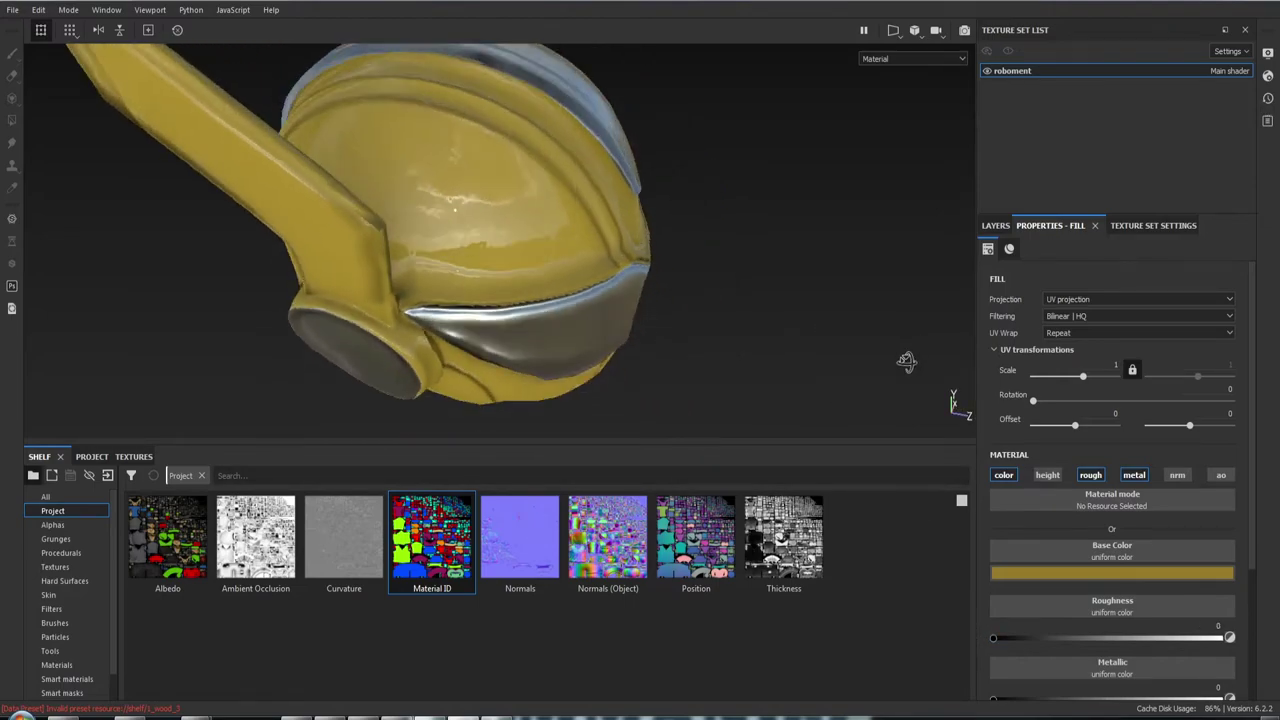
shift+right_drag(846, 318, 814, 271)
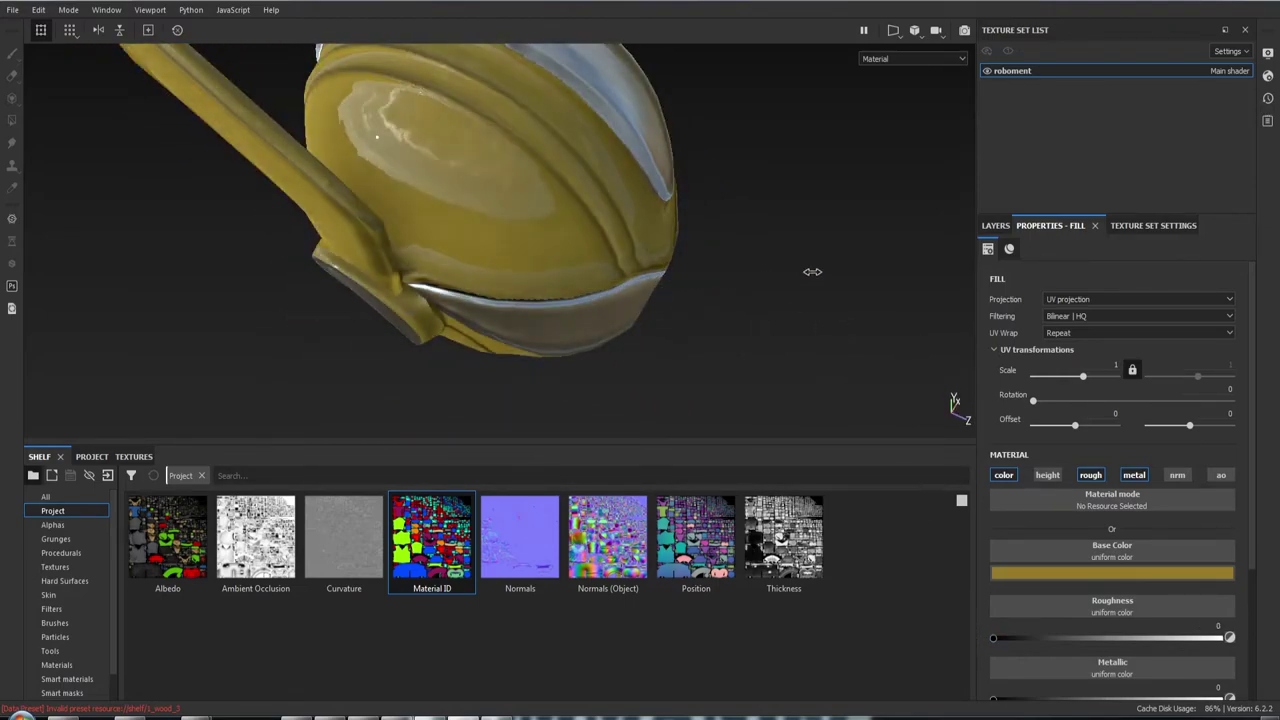
mouse_move(814, 278)
alt+mouse_down()
mouse_move(585, 314)
mouse_move(895, 278)
alt+mouse_up()
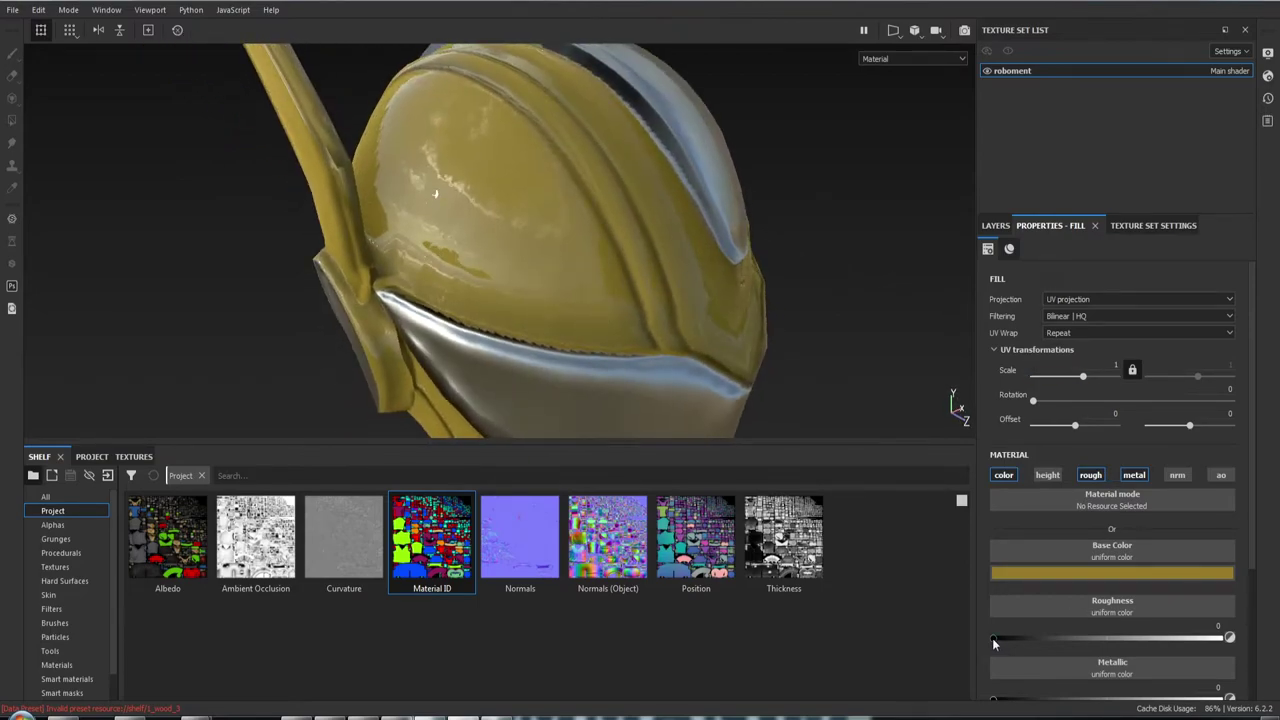
drag(993, 638, 1186, 638)
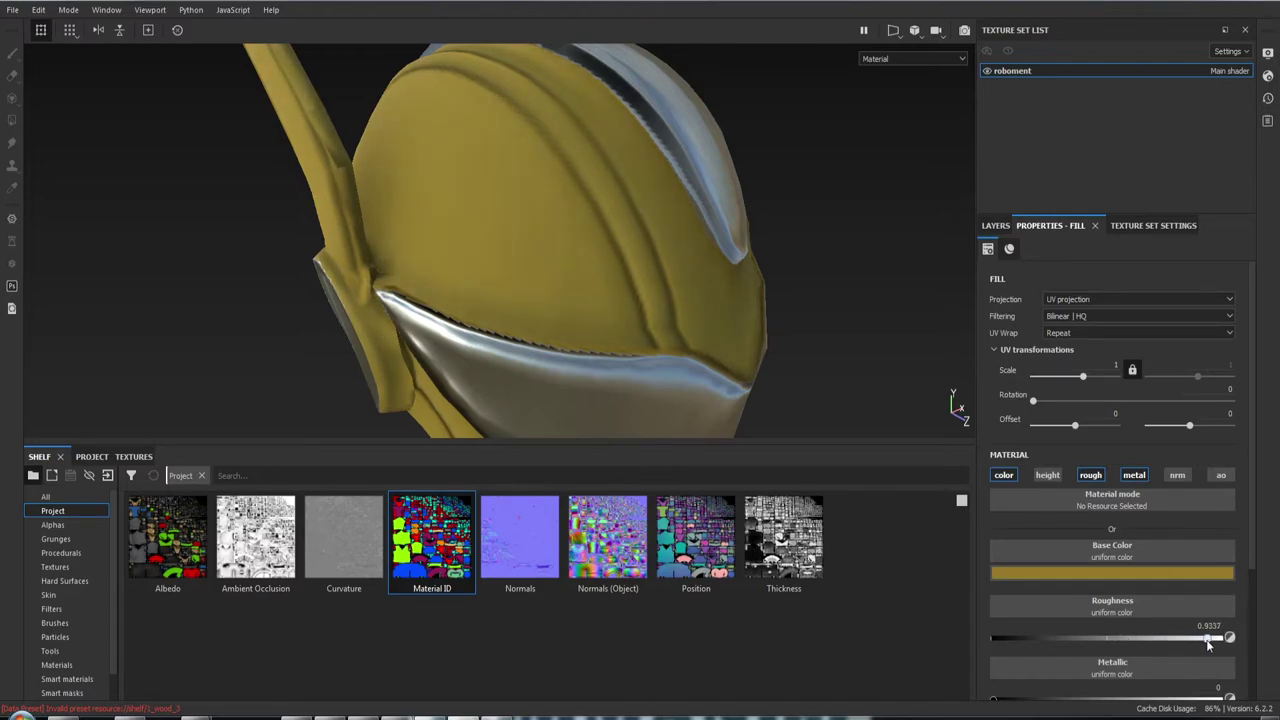
alt+drag(683, 149, 763, 275)
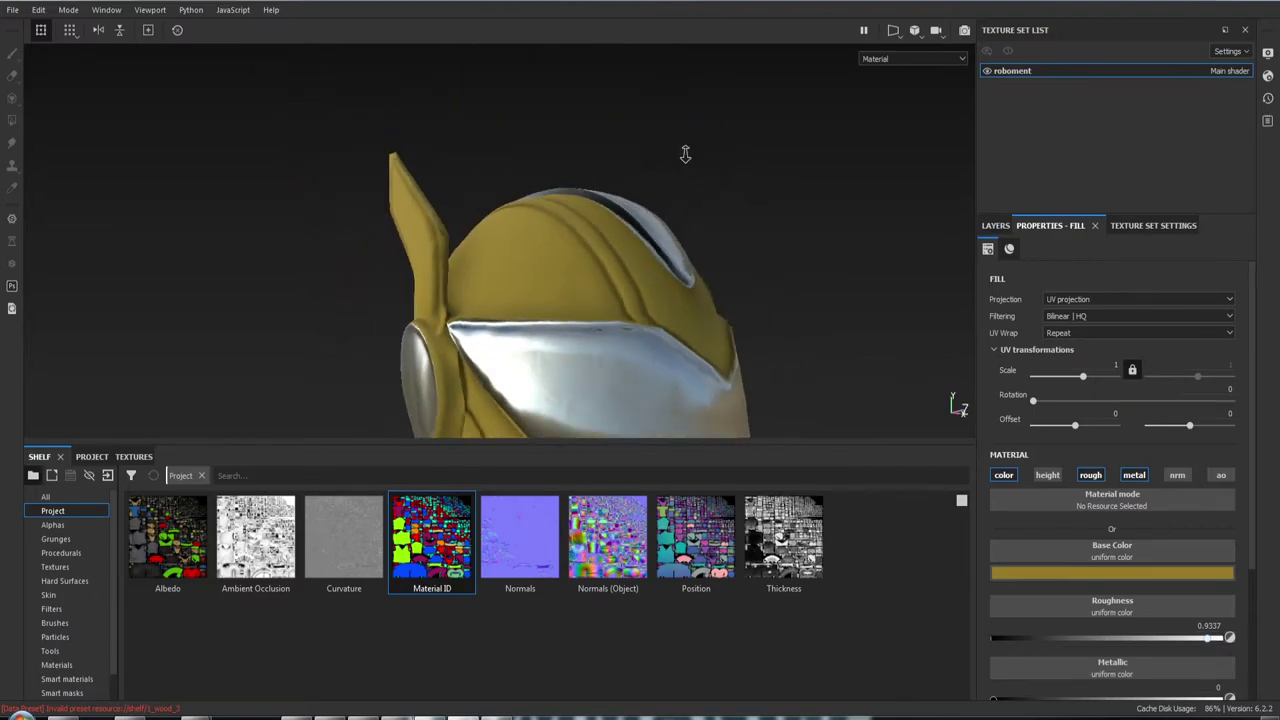
mouse_move(763, 275)
alt+right_down()
mouse_move(903, 266)
mouse_move(680, 277)
alt+right_up()
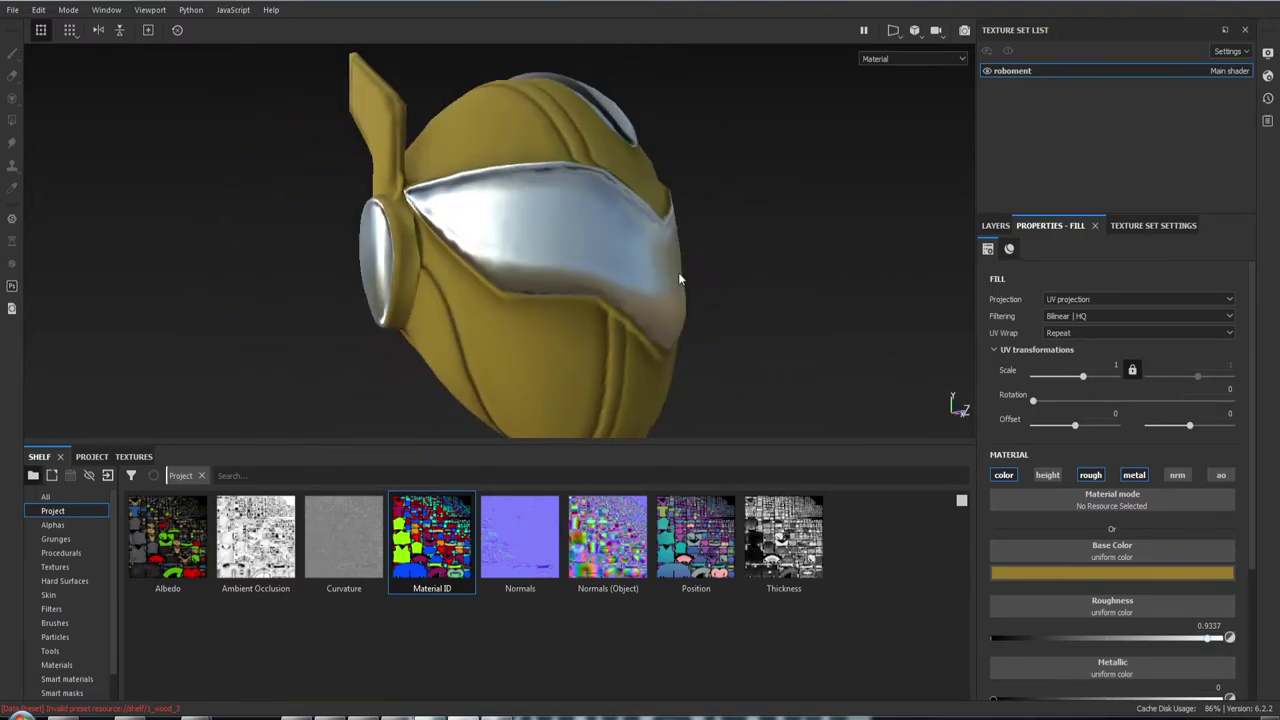
mouse_move(643, 273)
alt+mouse_down()
mouse_move(777, 250)
mouse_move(702, 295)
alt+mouse_up()
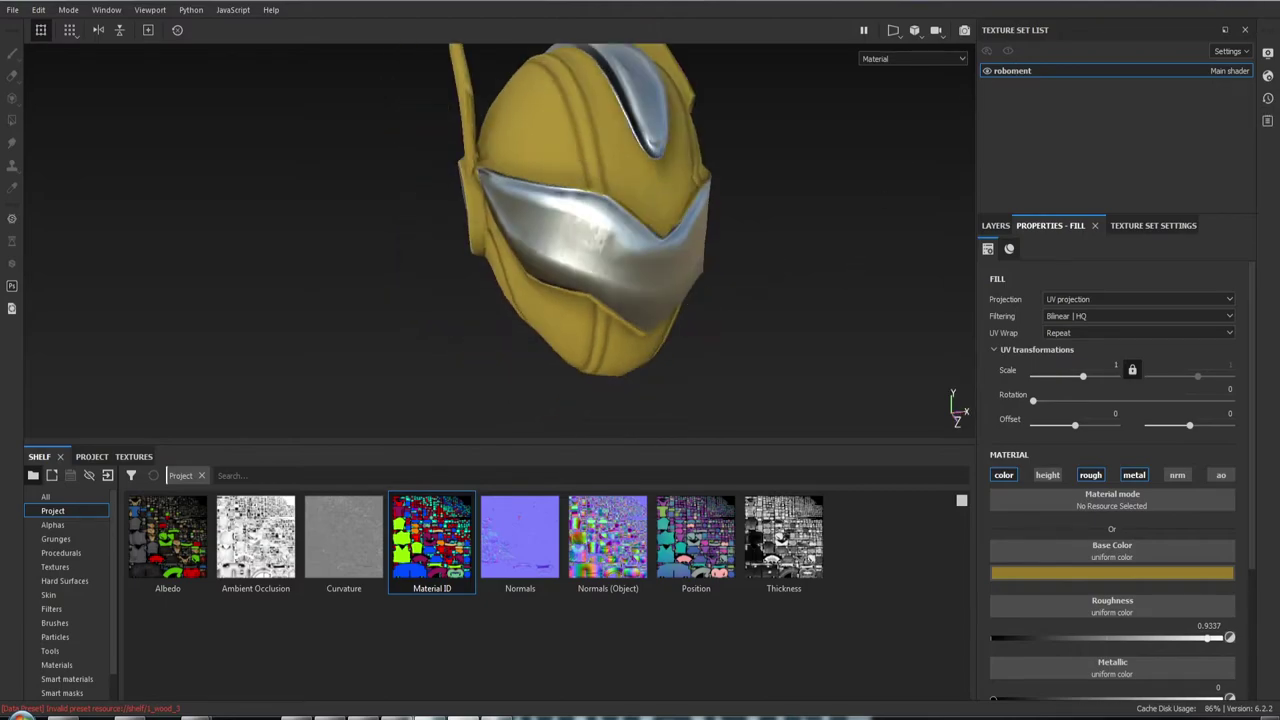
Raise the environment exposure to 0.24 in Display Settings, check the lighting, and close the panel
click(1267, 54)
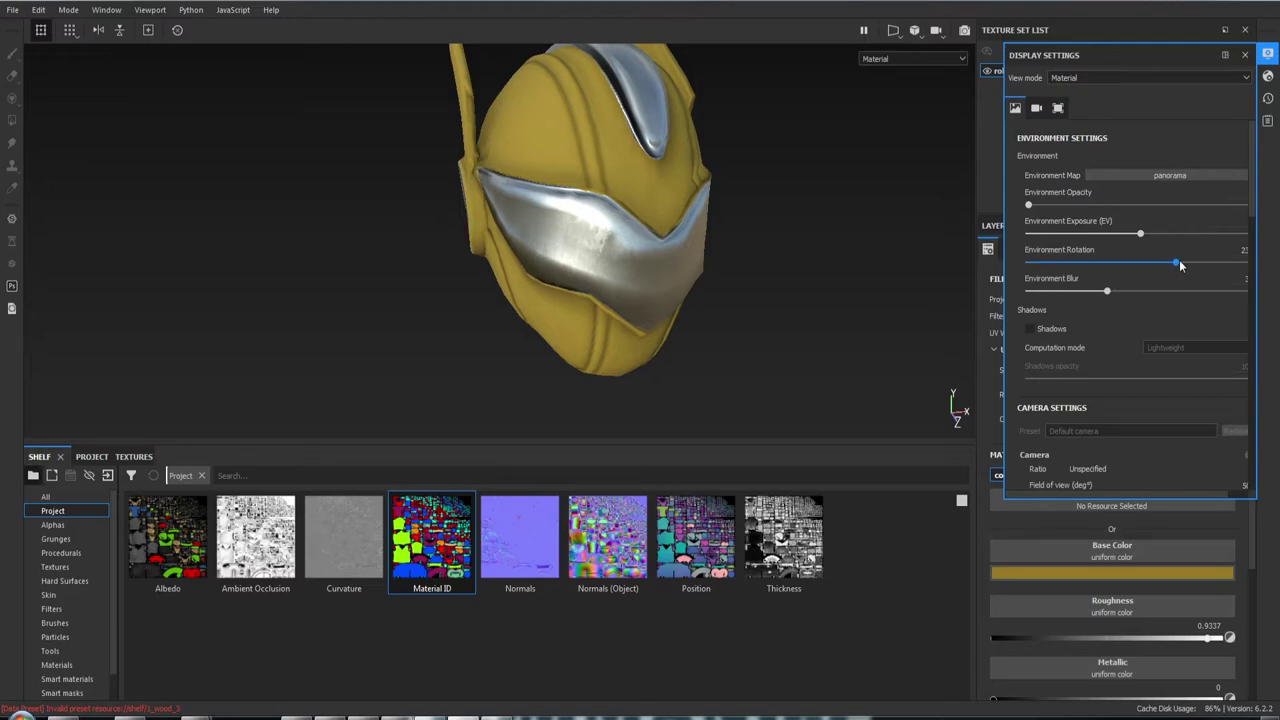
drag(1178, 265, 1142, 236)
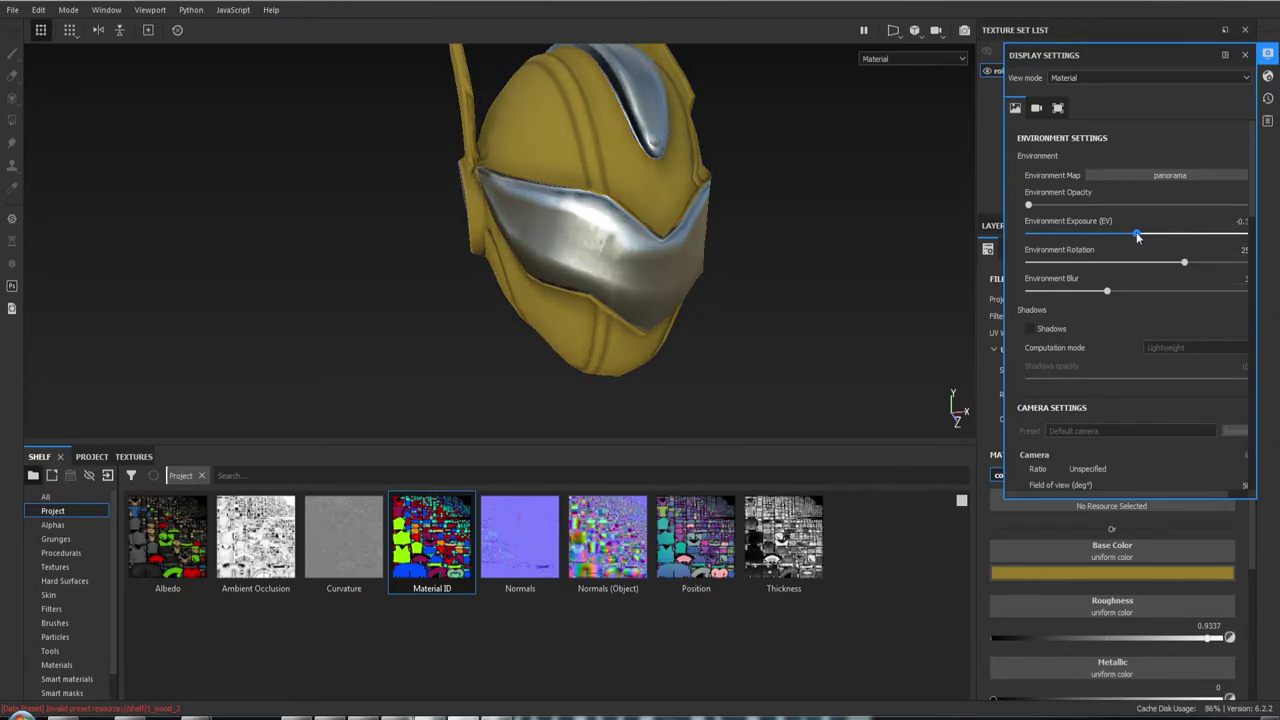
mouse_move(797, 237)
alt+mouse_down()
mouse_move(814, 169)
mouse_move(822, 251)
mouse_move(766, 177)
mouse_move(669, 134)
mouse_move(697, 116)
alt+mouse_up()
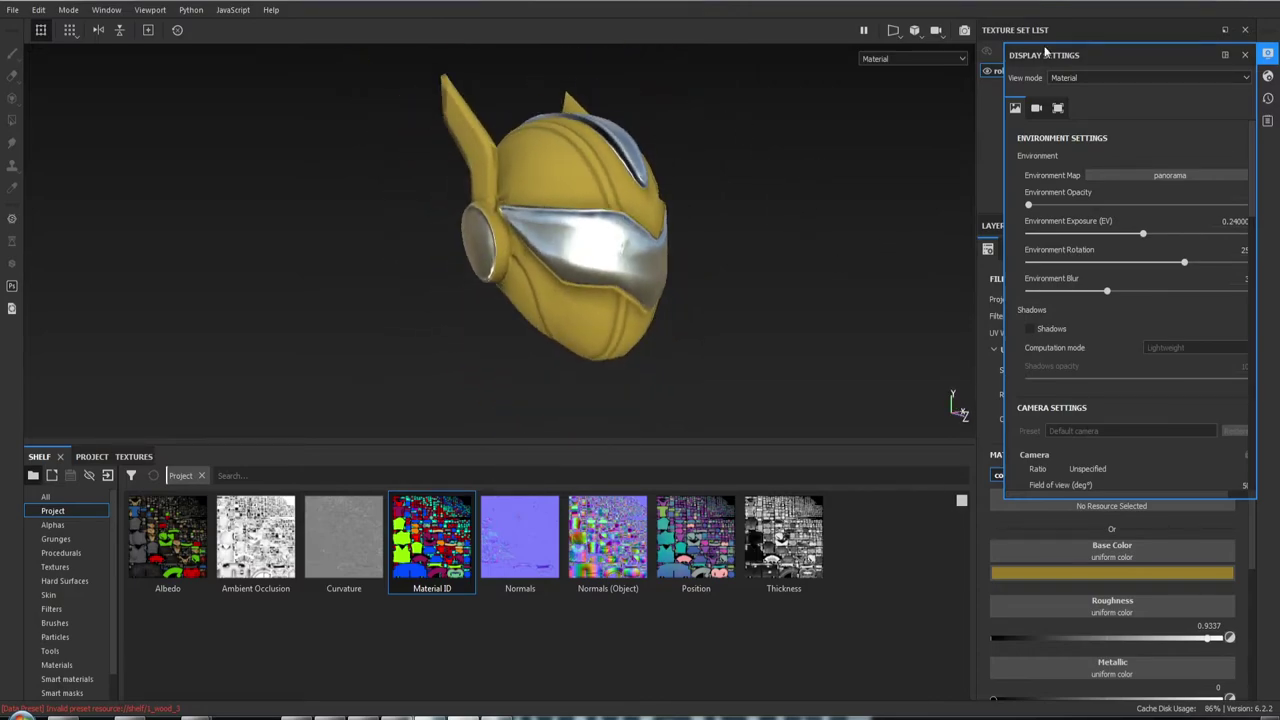
click(1245, 55)
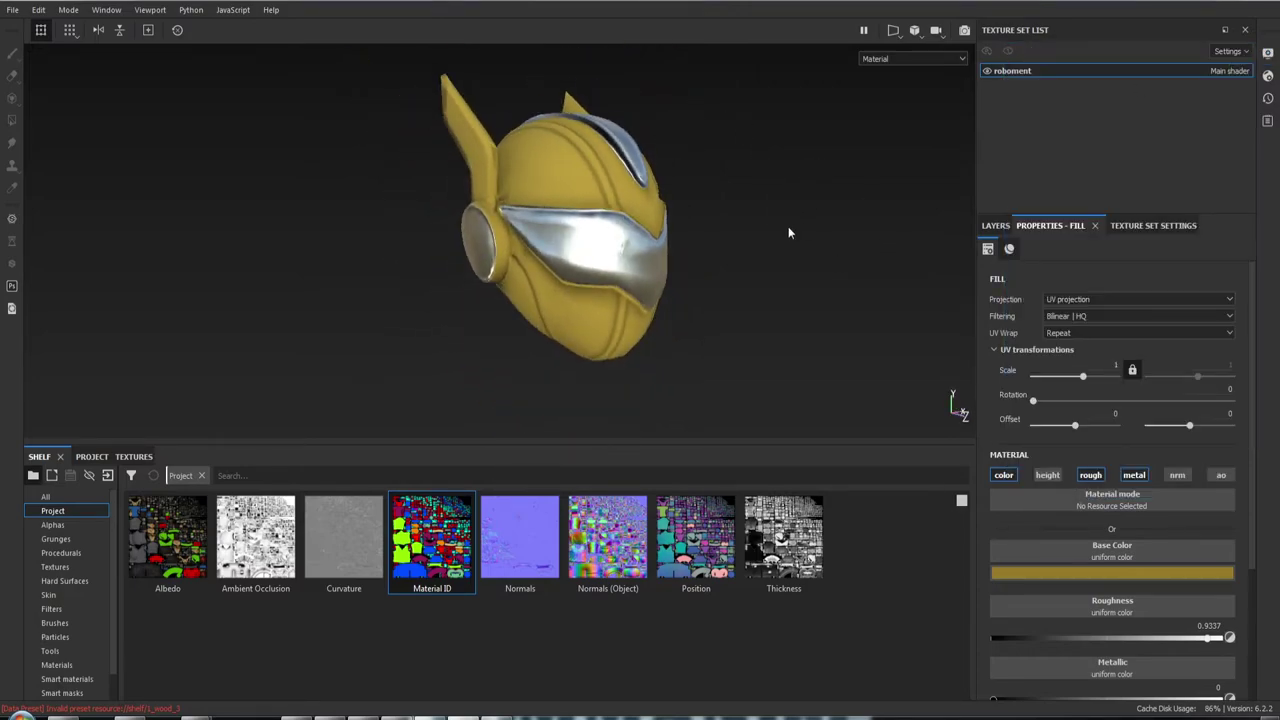
Orbit the helmet in Painter to inspect the painted shell, side fin, ear piece and crest
mouse_move(789, 232)
alt+mouse_down()
mouse_move(1132, 222)
mouse_move(735, 236)
mouse_move(774, 238)
mouse_move(754, 245)
mouse_move(694, 180)
mouse_move(814, 257)
mouse_move(465, 205)
mouse_move(674, 189)
mouse_move(611, 189)
mouse_move(634, 97)
mouse_move(725, 163)
mouse_move(663, 200)
mouse_move(567, 137)
mouse_move(623, 186)
mouse_move(757, 183)
mouse_move(480, 34)
mouse_move(692, 167)
mouse_move(506, 155)
mouse_move(642, 269)
mouse_move(555, 203)
mouse_move(617, 260)
mouse_move(678, 209)
mouse_move(662, 96)
mouse_move(543, 83)
mouse_move(555, 168)
mouse_move(819, 197)
mouse_move(567, 168)
mouse_move(340, 200)
mouse_move(533, 325)
mouse_move(517, 214)
mouse_move(635, 190)
alt+mouse_up()
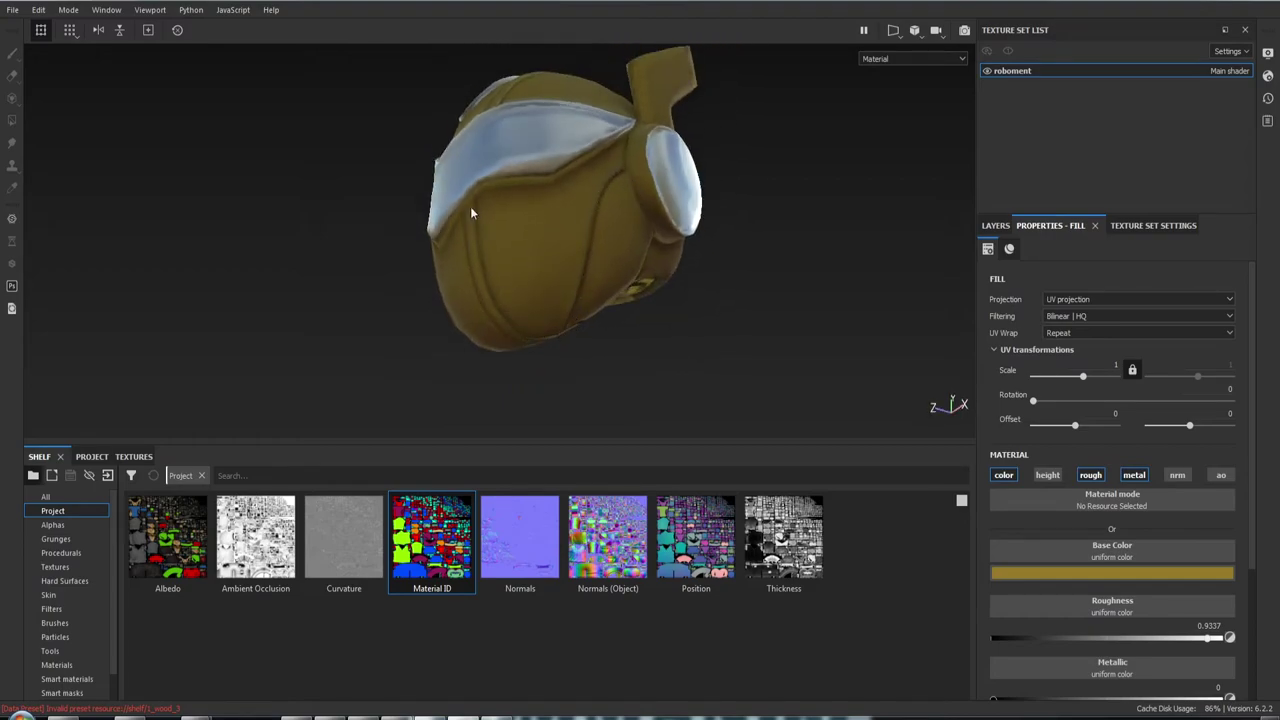
mouse_move(625, 135)
alt+mouse_down()
mouse_move(437, 220)
mouse_move(414, 248)
mouse_move(656, 118)
mouse_move(400, 189)
mouse_move(610, 176)
mouse_move(578, 140)
mouse_move(580, 203)
mouse_move(555, 190)
mouse_move(526, 249)
mouse_move(550, 225)
alt+mouse_up()
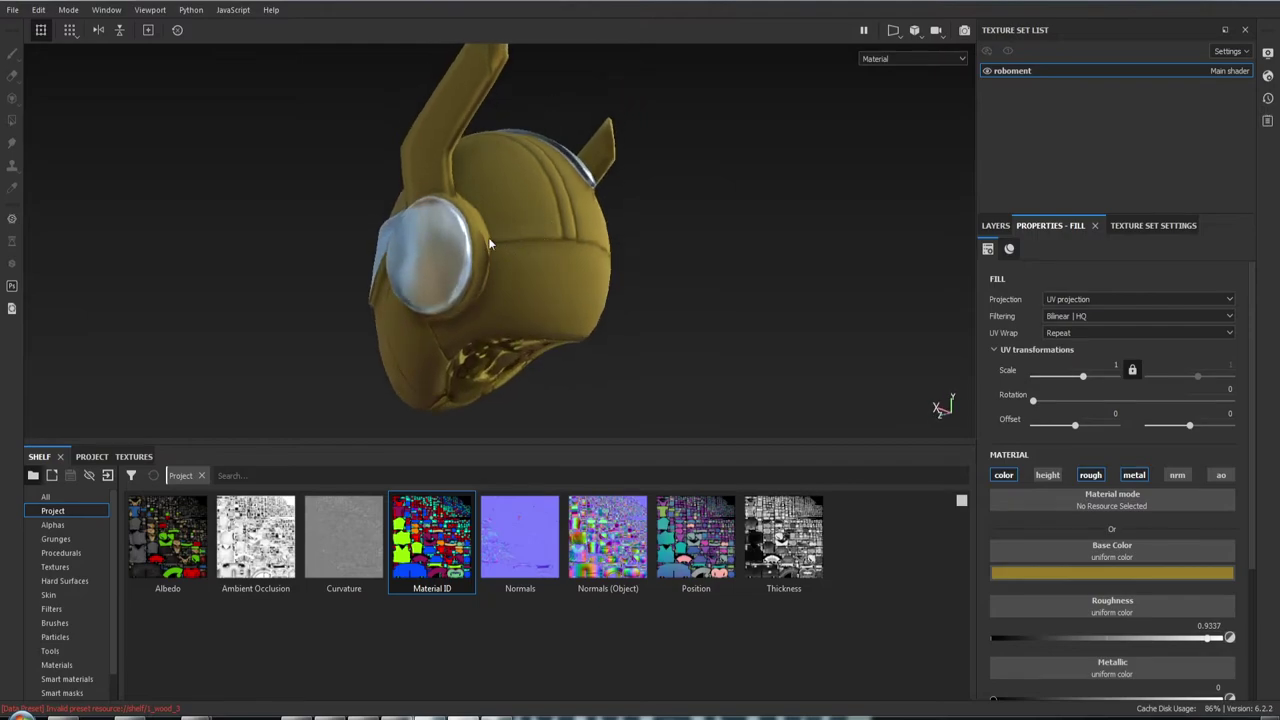
mouse_move(450, 368)
alt+mouse_down()
mouse_move(778, 295)
mouse_move(351, 266)
mouse_move(688, 287)
mouse_move(691, 243)
mouse_move(651, 197)
mouse_move(794, 200)
mouse_move(659, 113)
mouse_move(631, 78)
mouse_move(560, 150)
mouse_move(457, 178)
alt+mouse_up()
mouse_move(659, 230)
alt+mouse_down()
mouse_move(363, 243)
mouse_move(783, 266)
mouse_move(711, 223)
mouse_move(941, 226)
mouse_move(926, 331)
mouse_move(357, 257)
mouse_move(741, 248)
mouse_move(708, 283)
alt+mouse_up()
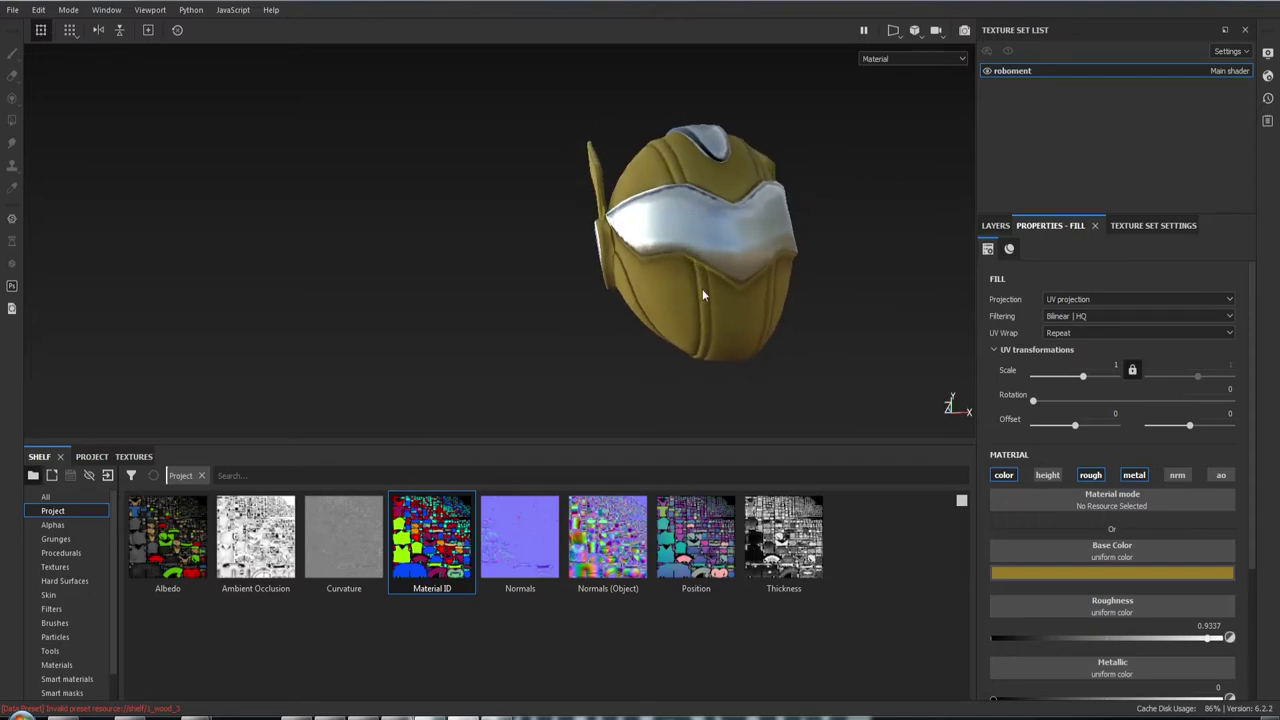
alt+drag(725, 340, 526, 227)
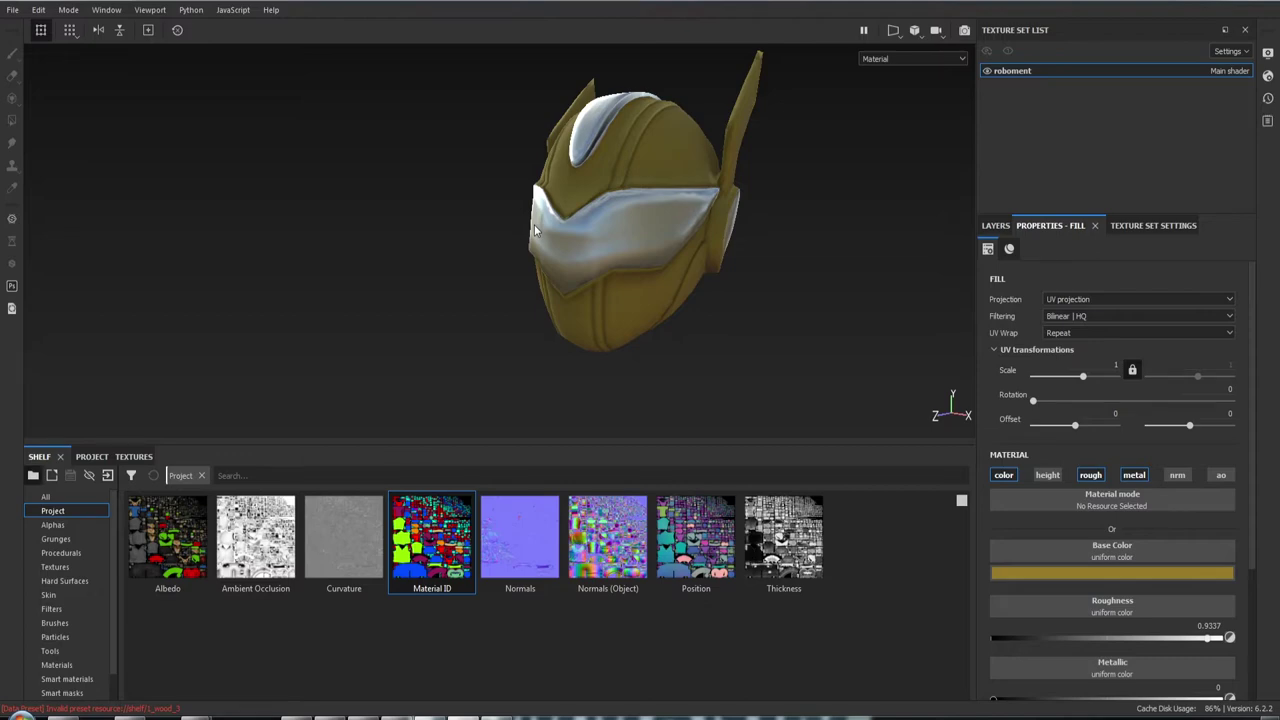
mouse_move(689, 125)
alt+mouse_down()
mouse_move(636, 139)
mouse_move(663, 160)
mouse_move(551, 140)
mouse_move(785, 178)
mouse_move(686, 177)
mouse_move(694, 214)
mouse_move(678, 228)
alt+mouse_up()
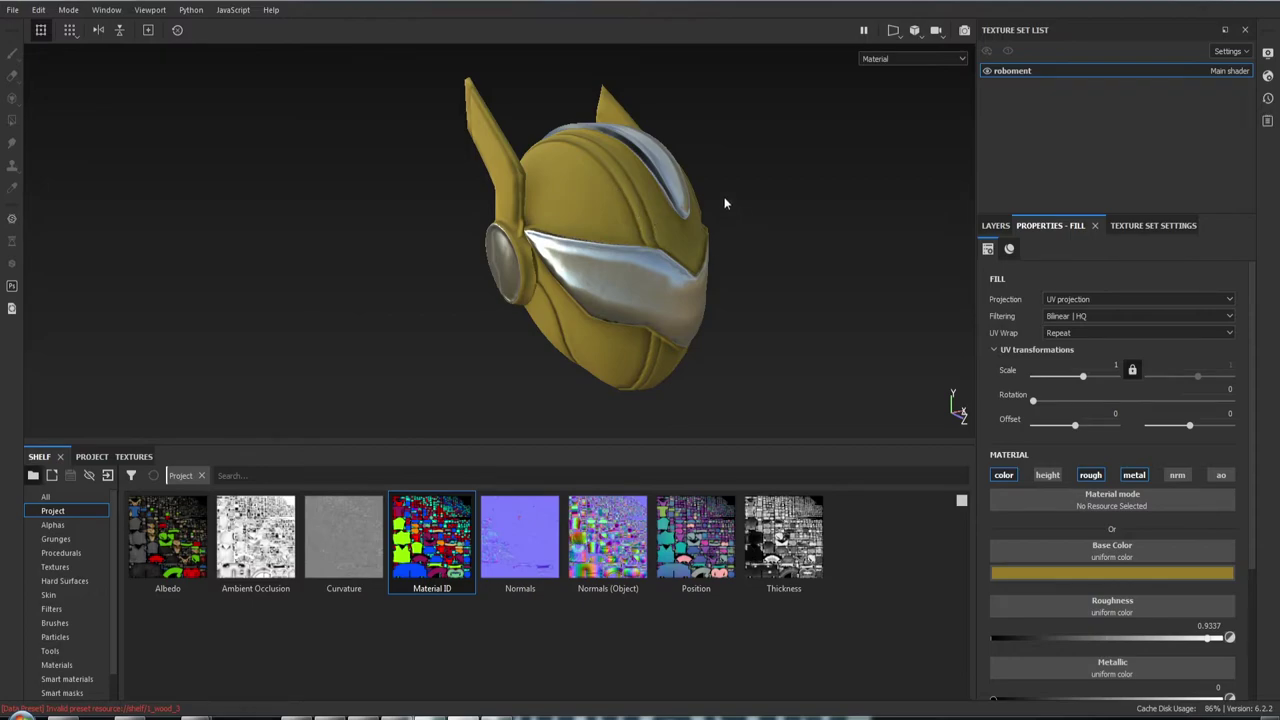
alt+drag(725, 203, 601, 231)
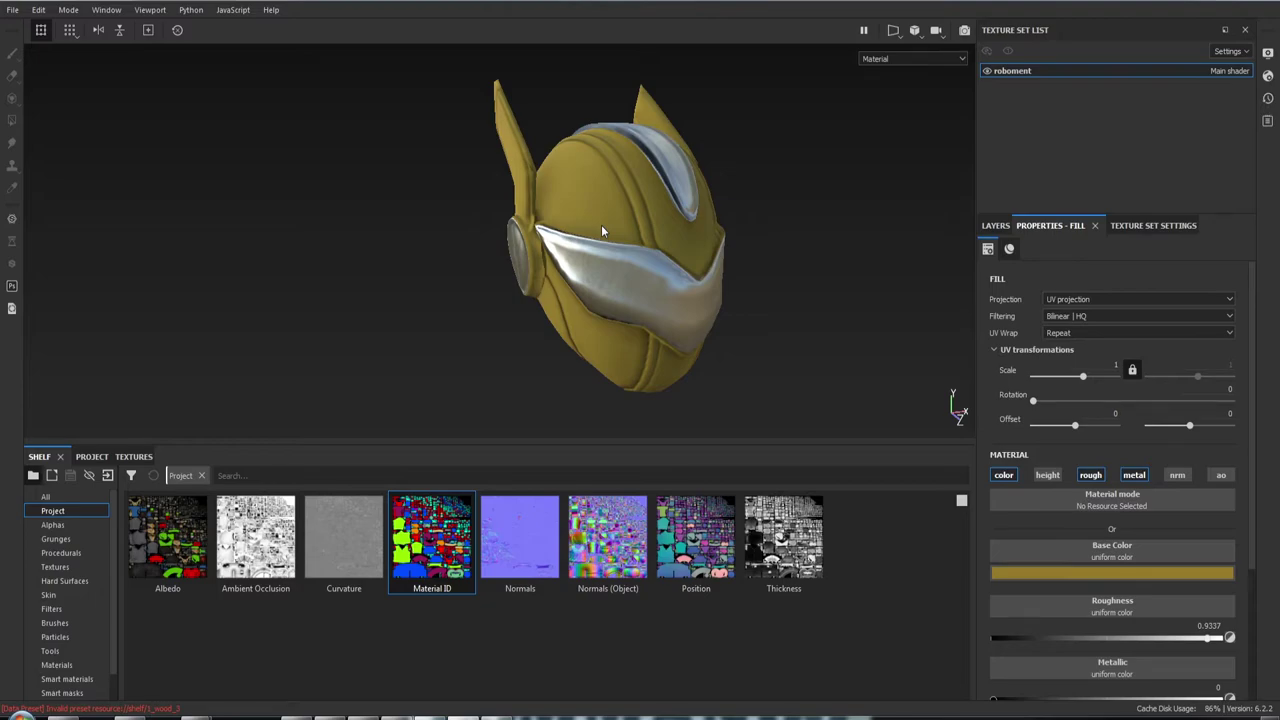
mouse_move(760, 180)
alt+mouse_down()
mouse_move(793, 154)
mouse_move(720, 191)
mouse_move(565, 205)
mouse_move(565, 149)
alt+mouse_up()
mouse_move(565, 149)
alt+right_down()
mouse_move(669, 423)
mouse_move(592, 187)
alt+right_up()
In Photoshop, make Слой 0 visible and set Слой 2 opacity to 32%
mouse_move(592, 187)
alt+mouse_down()
mouse_move(651, 143)
mouse_move(484, 144)
mouse_move(536, 287)
alt+mouse_up()
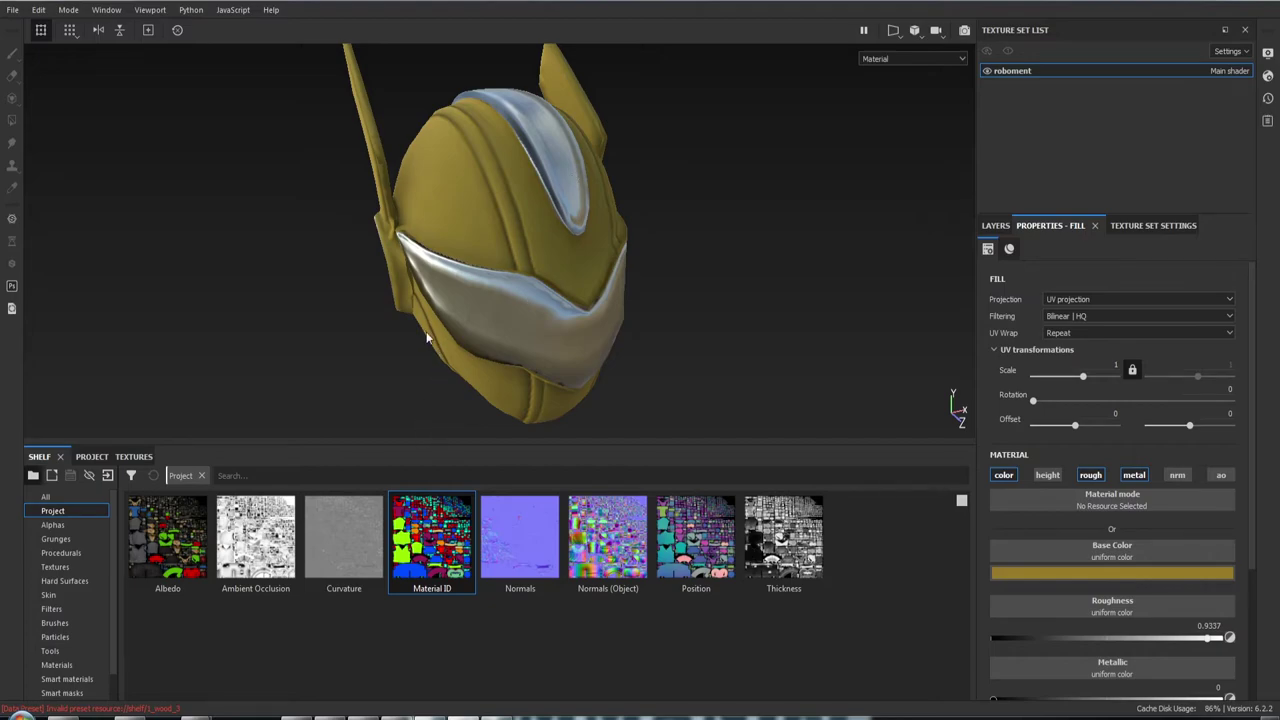
mouse_move(426, 338)
alt+mouse_down()
mouse_move(603, 294)
mouse_move(547, 272)
mouse_move(492, 291)
alt+mouse_up()
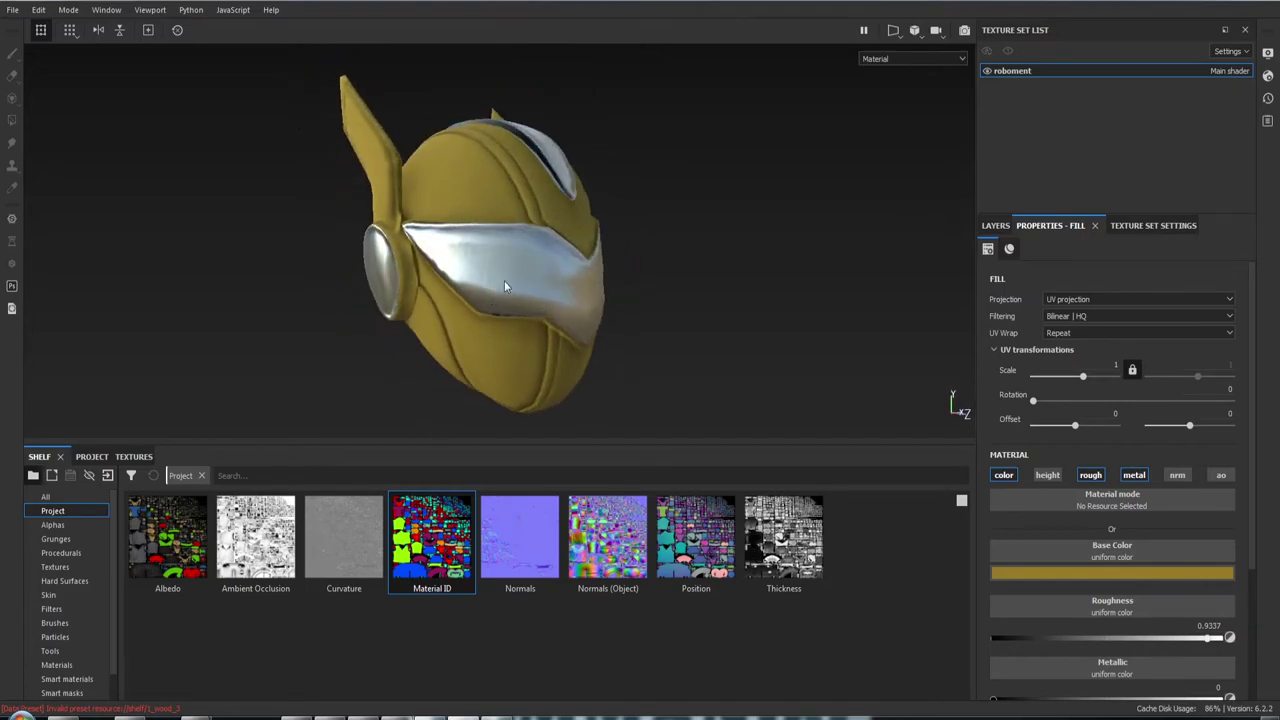
alt+middle_drag(504, 287, 474, 342)
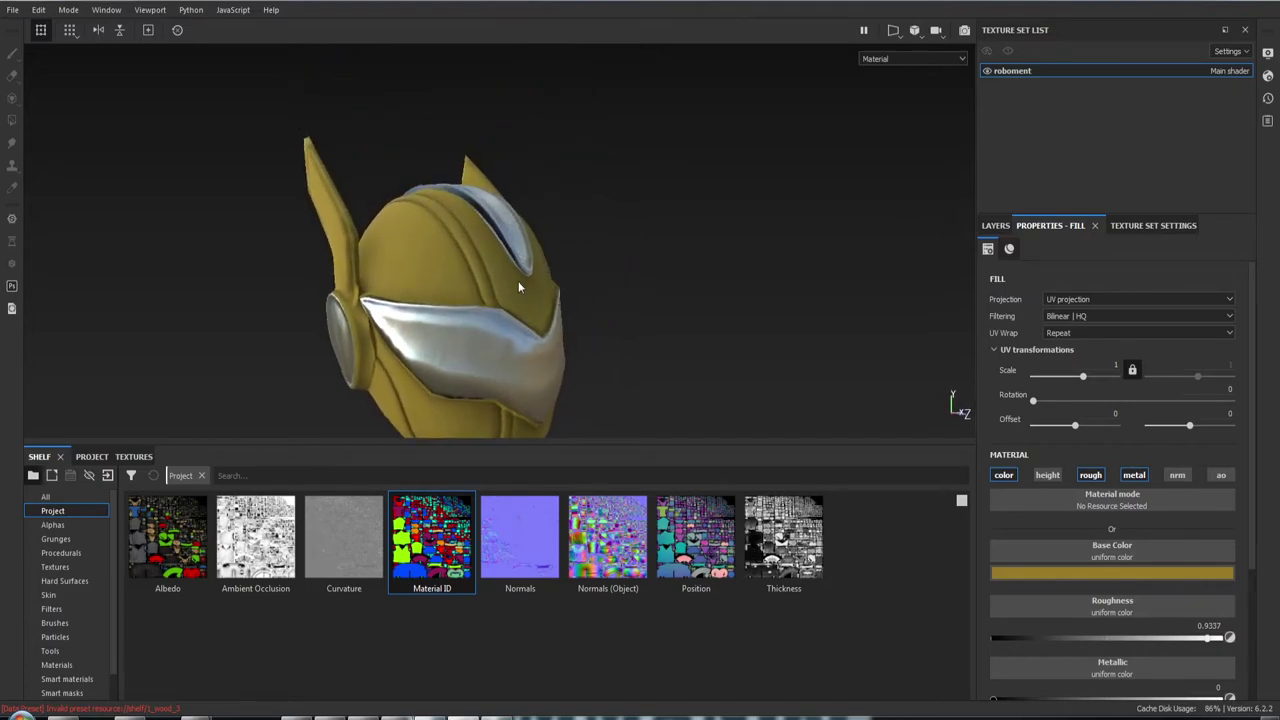
mouse_move(484, 328)
alt+mouse_down()
mouse_move(497, 262)
mouse_move(652, 213)
mouse_move(370, 248)
mouse_move(371, 237)
mouse_move(289, 231)
alt+mouse_up()
alt+drag(512, 303, 562, 278)
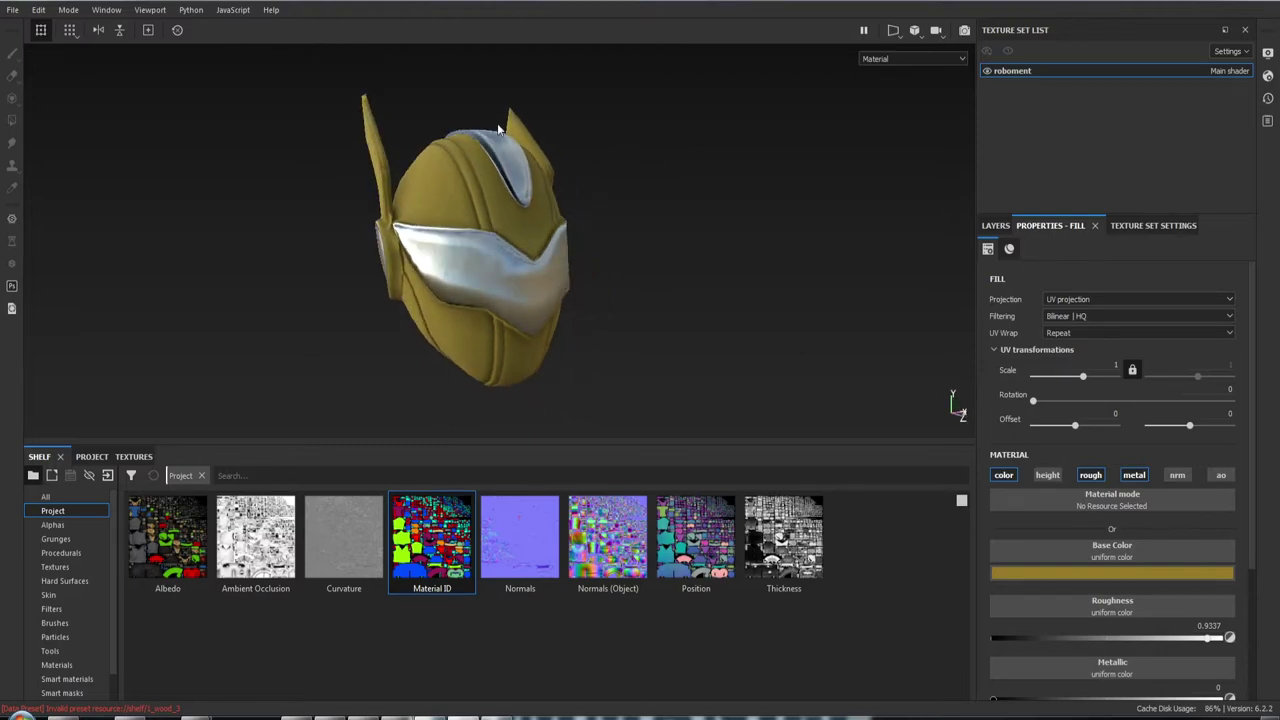
mouse_move(486, 209)
alt+mouse_down()
mouse_move(645, 286)
mouse_move(437, 270)
alt+mouse_up()
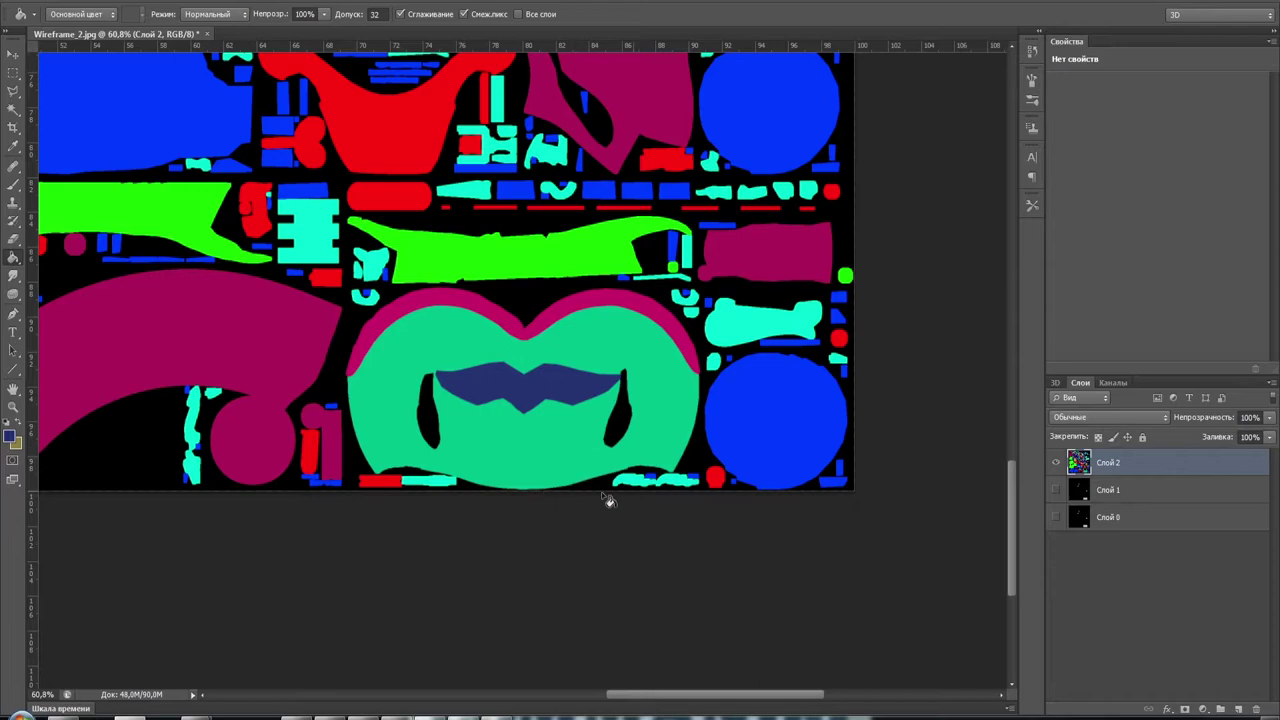
click(1058, 517)
drag(1231, 418, 1160, 425)
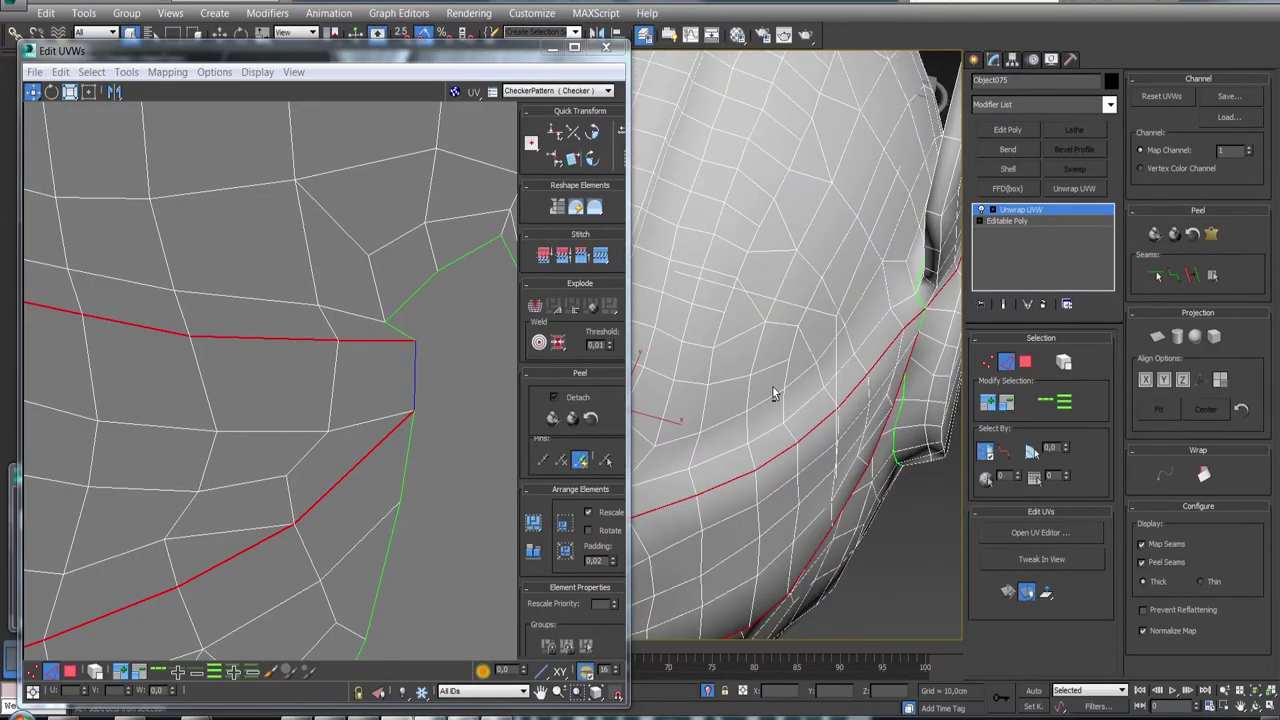
In the Material Editor, select the roboment material and add a Normal Bump map
scroll(772, 393, down, 5)
mouse_move(772, 393)
alt+middle_down()
mouse_move(695, 338)
mouse_move(711, 319)
alt+middle_up()
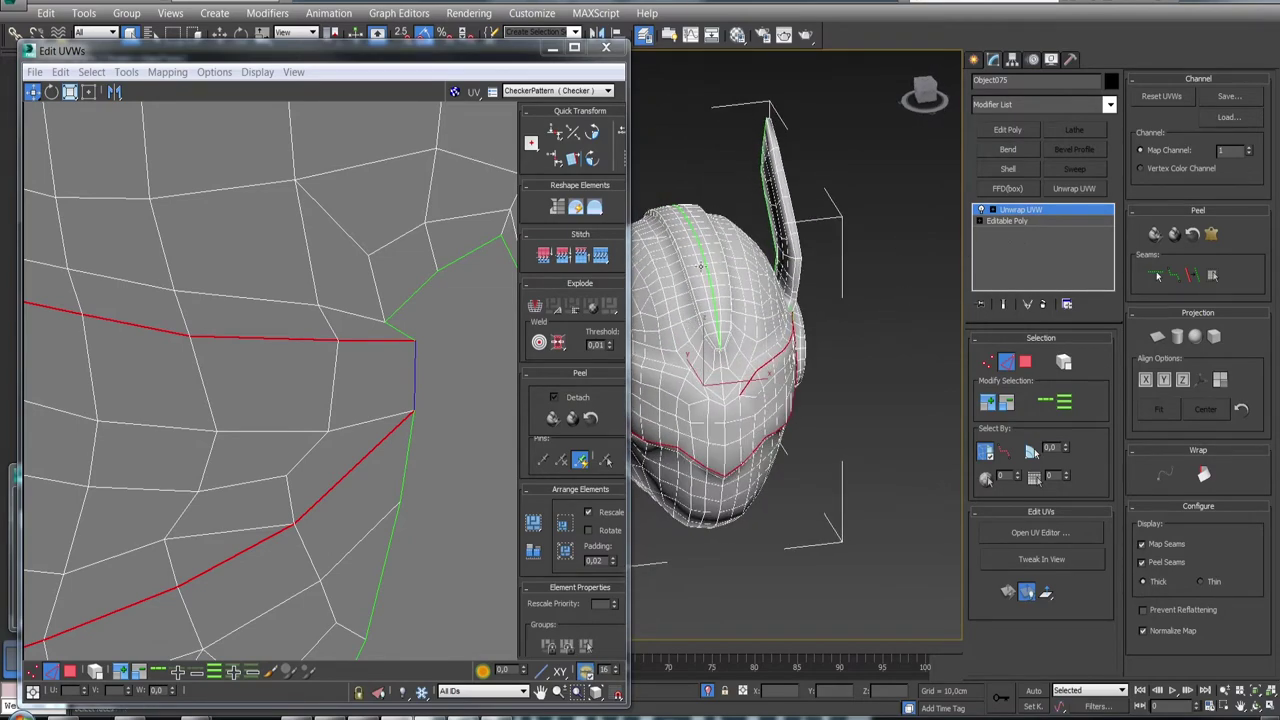
click(737, 35)
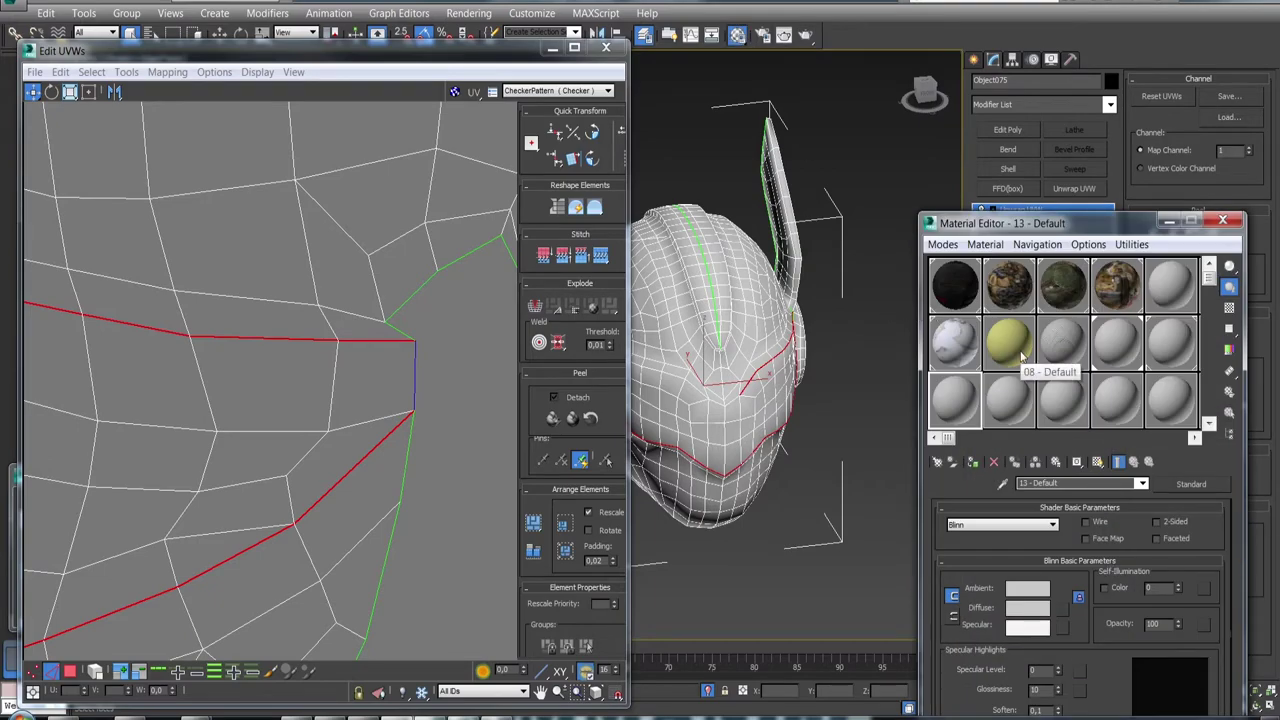
click(1116, 342)
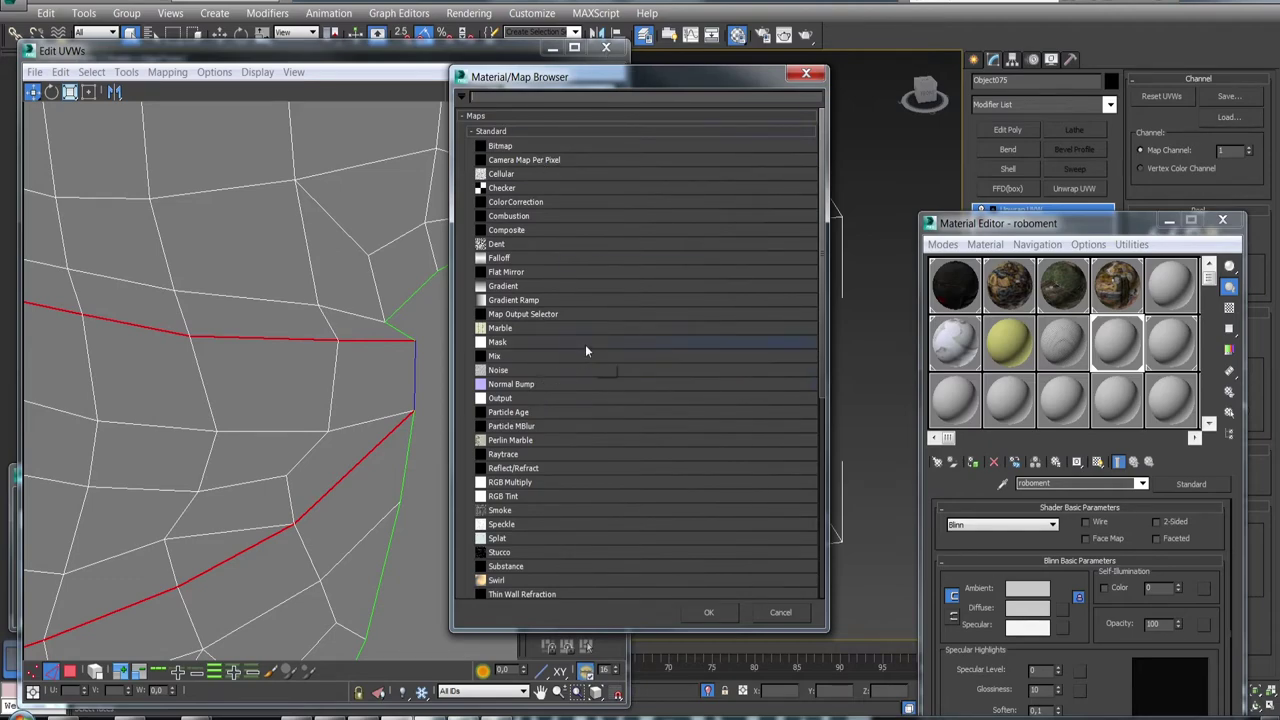
double_click(542, 384)
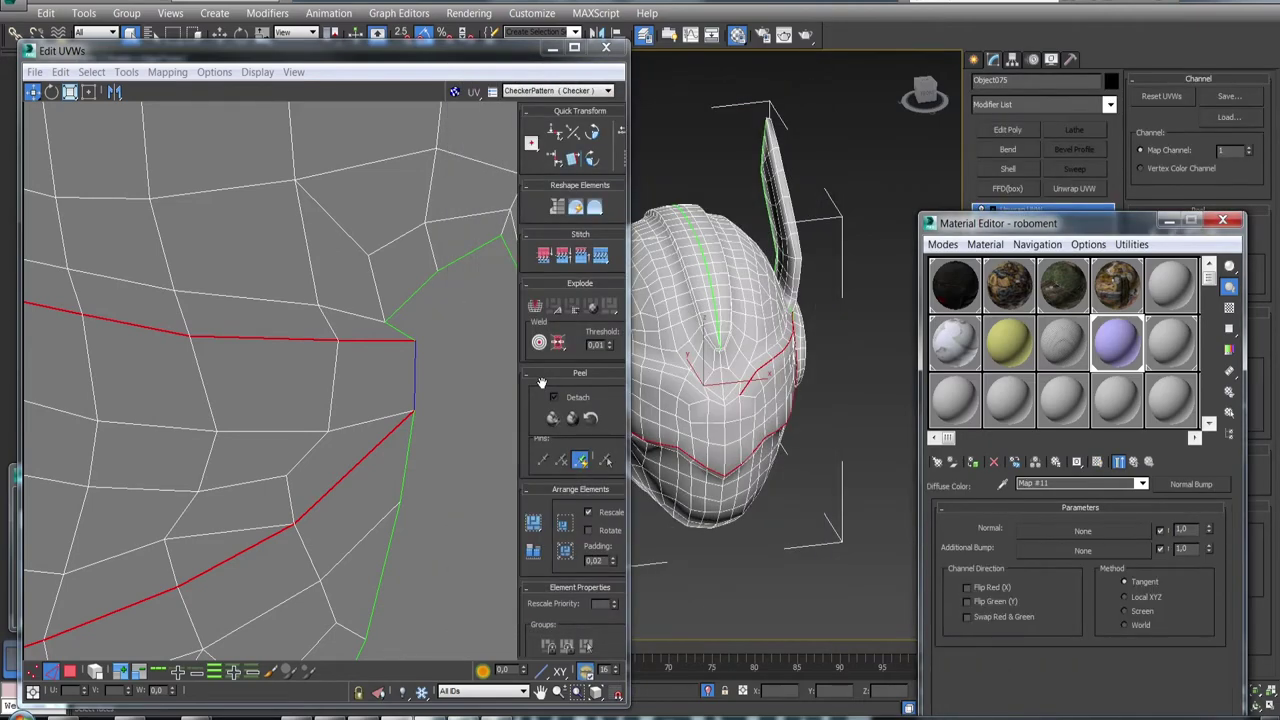
Load Texture/normals/Normals.png as a Bitmap in the Normal Bump's normal slot
click(1076, 529)
double_click(513, 150)
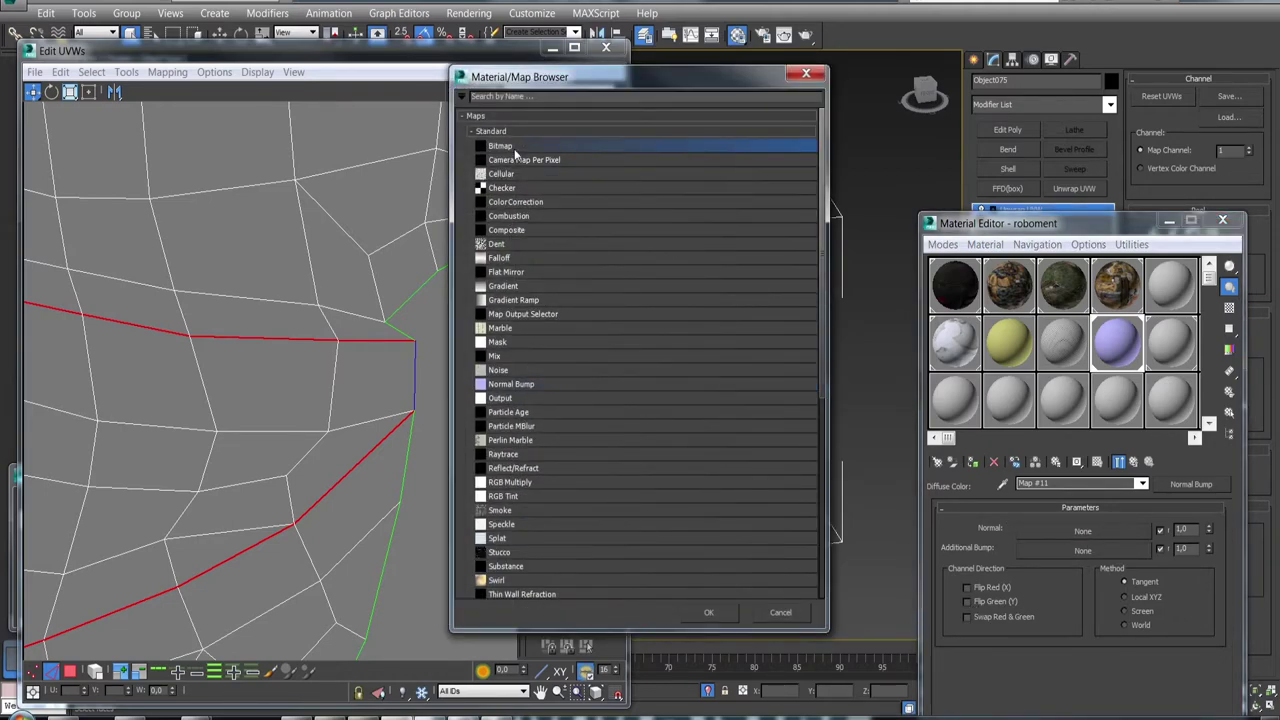
click(94, 112)
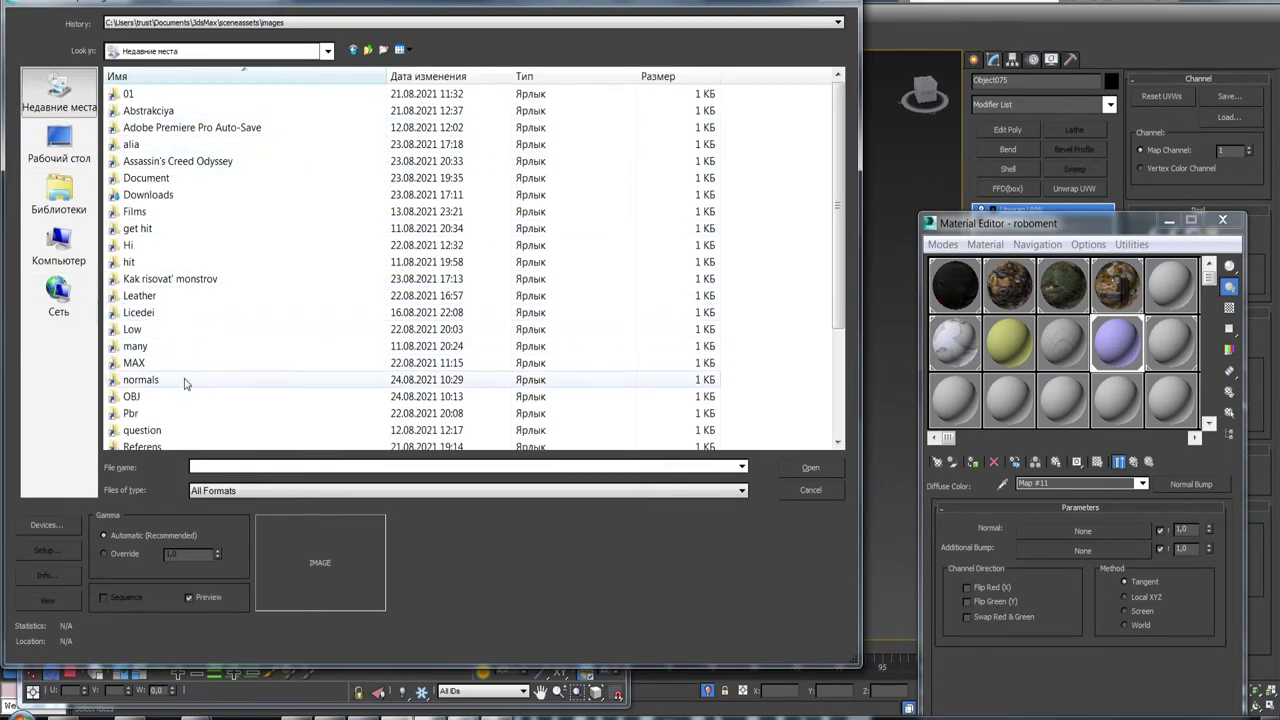
click(402, 82)
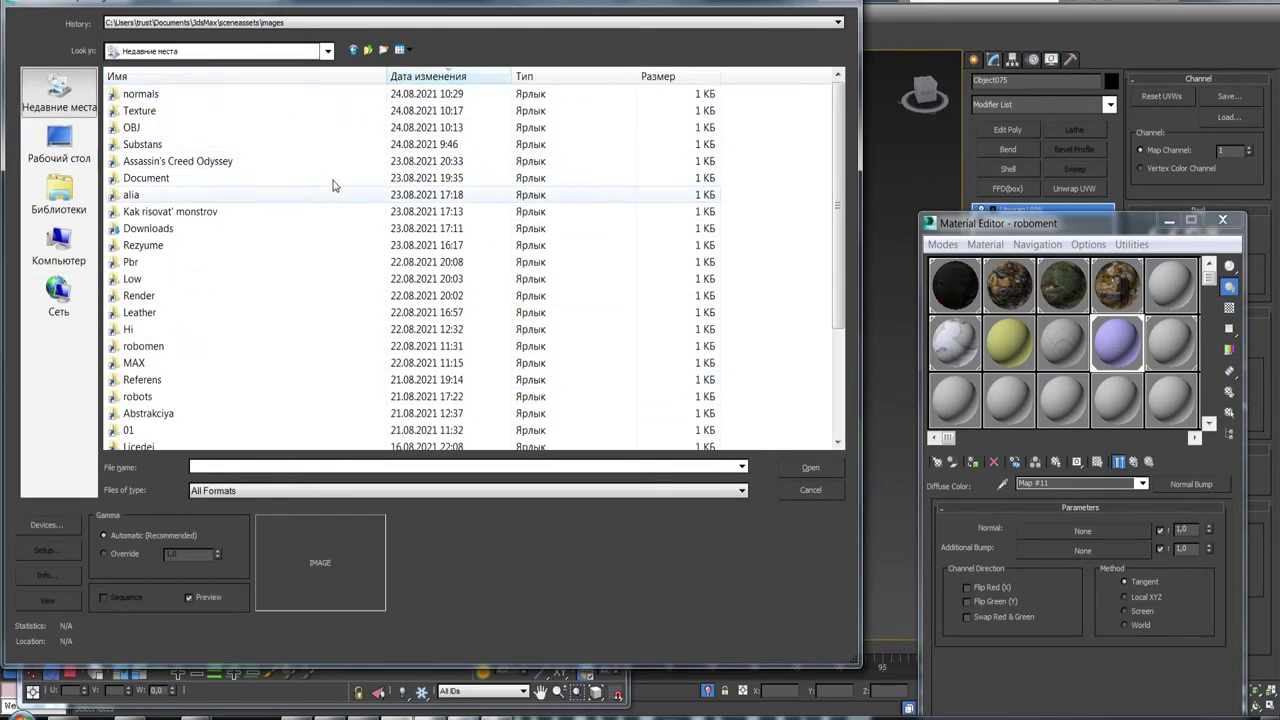
double_click(178, 113)
double_click(180, 119)
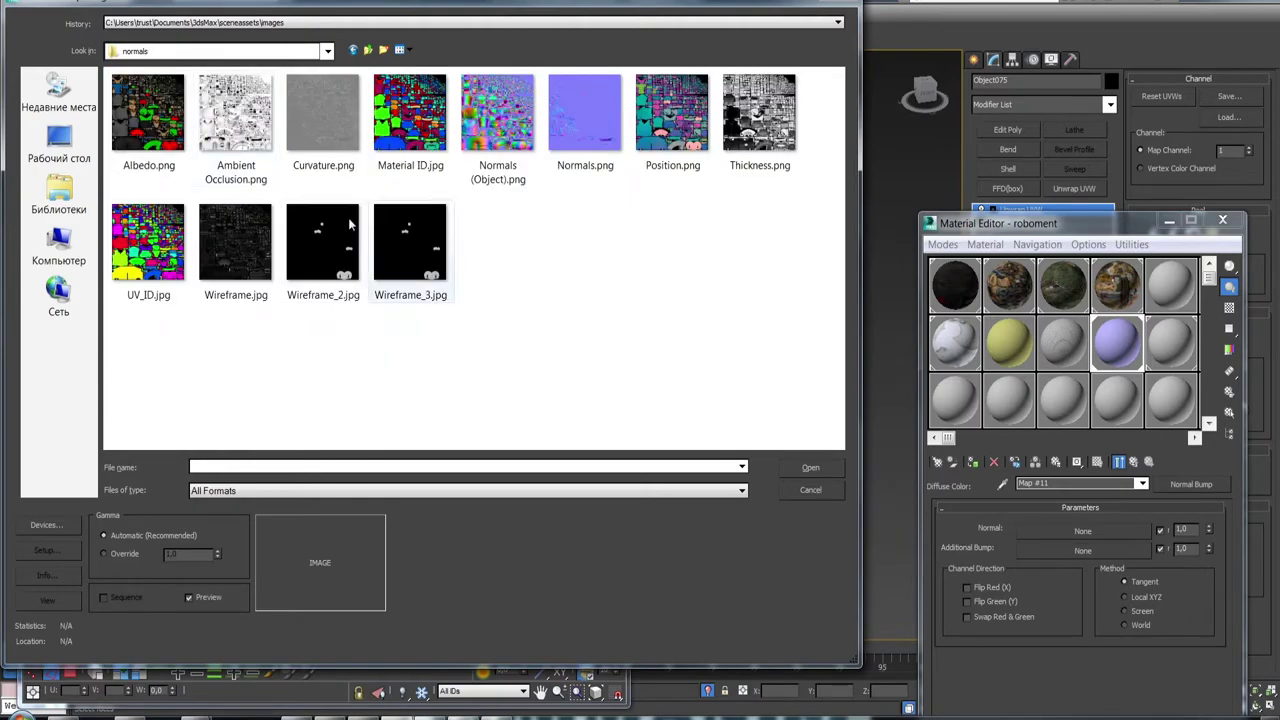
click(600, 119)
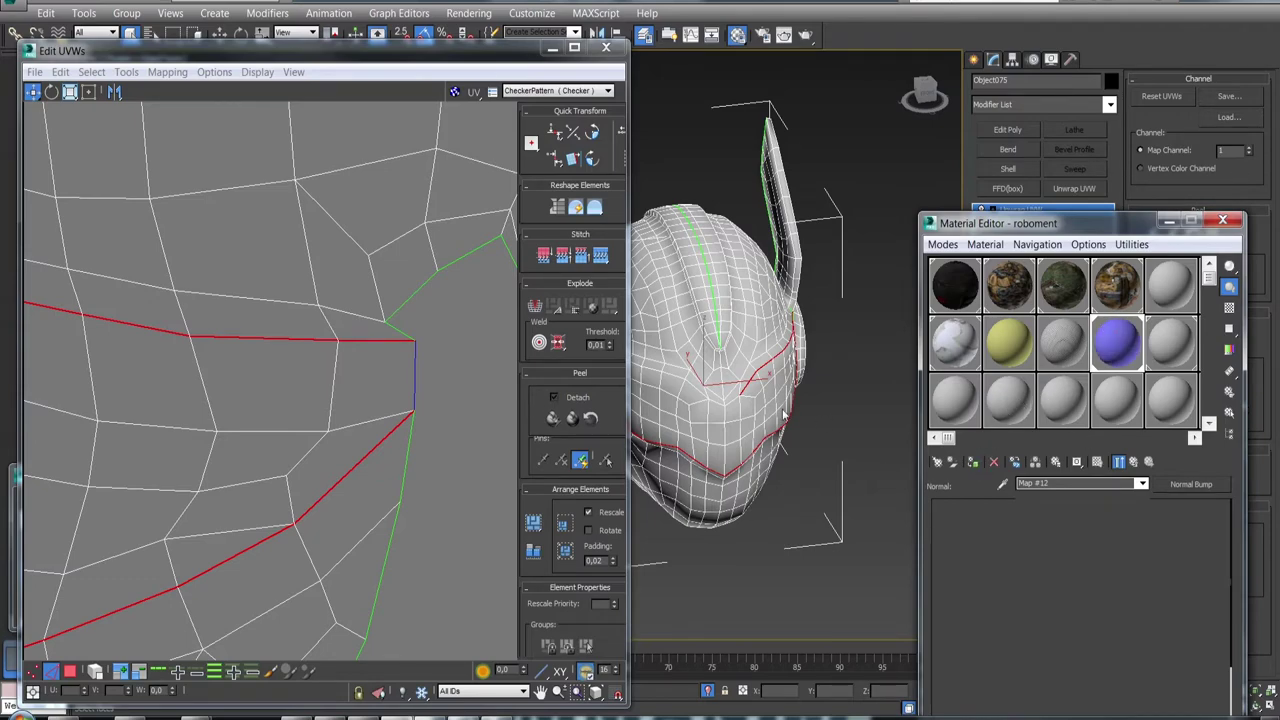
mouse_move(783, 414)
alt+middle_down()
mouse_move(817, 386)
mouse_move(703, 335)
alt+middle_up()
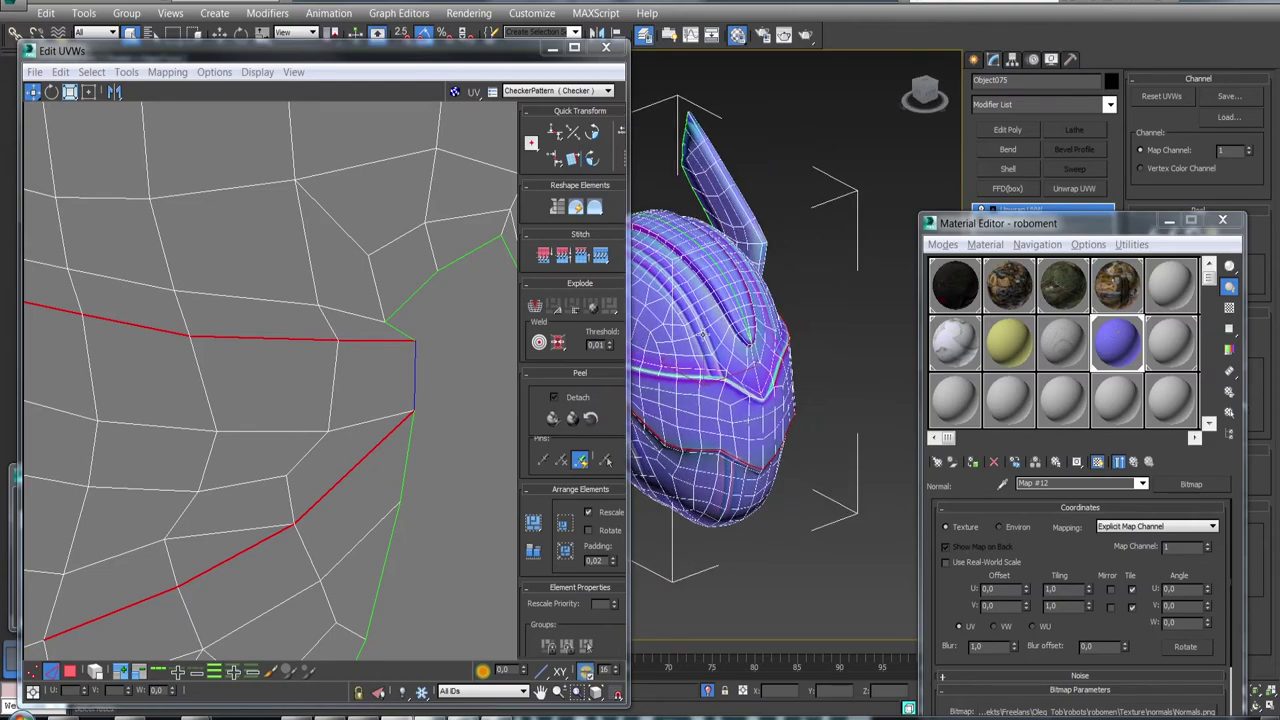
scroll(703, 334, up, 3)
scroll(760, 306, up, 3)
scroll(785, 318, up, 2)
scroll(785, 318, down, 2)
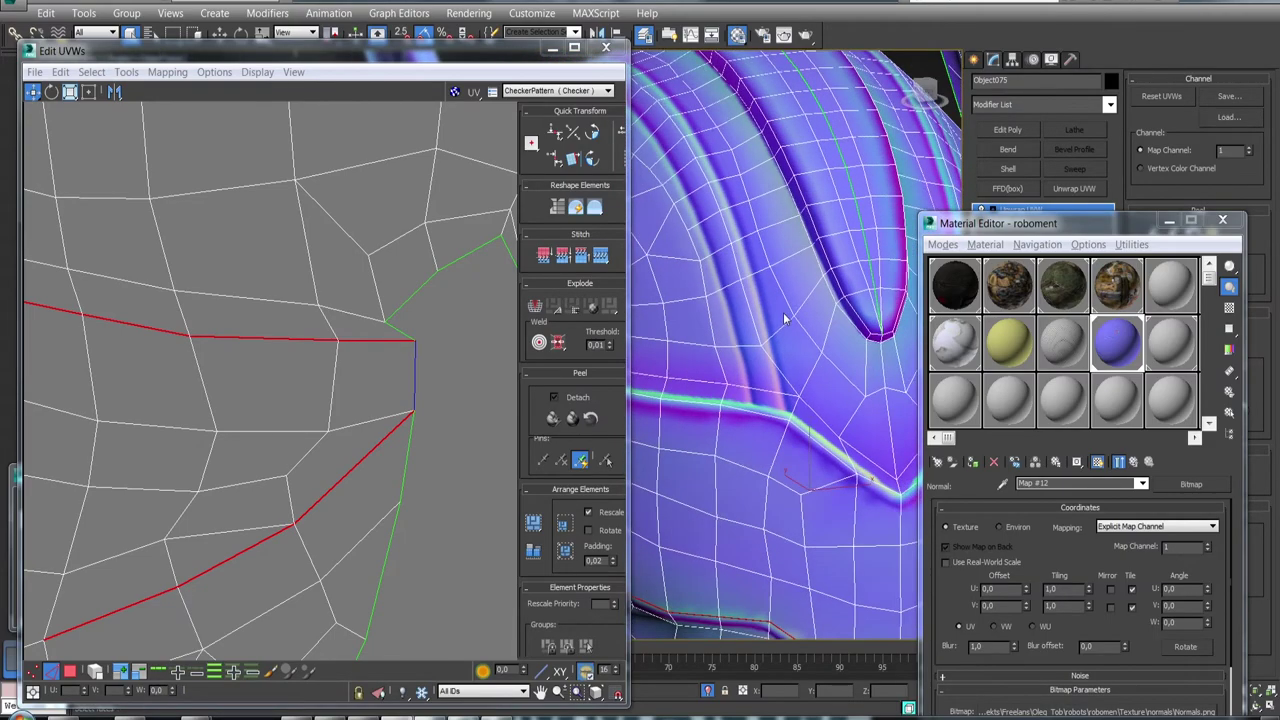
scroll(785, 318, down, 2)
scroll(785, 318, down, 4)
scroll(785, 318, up, 2)
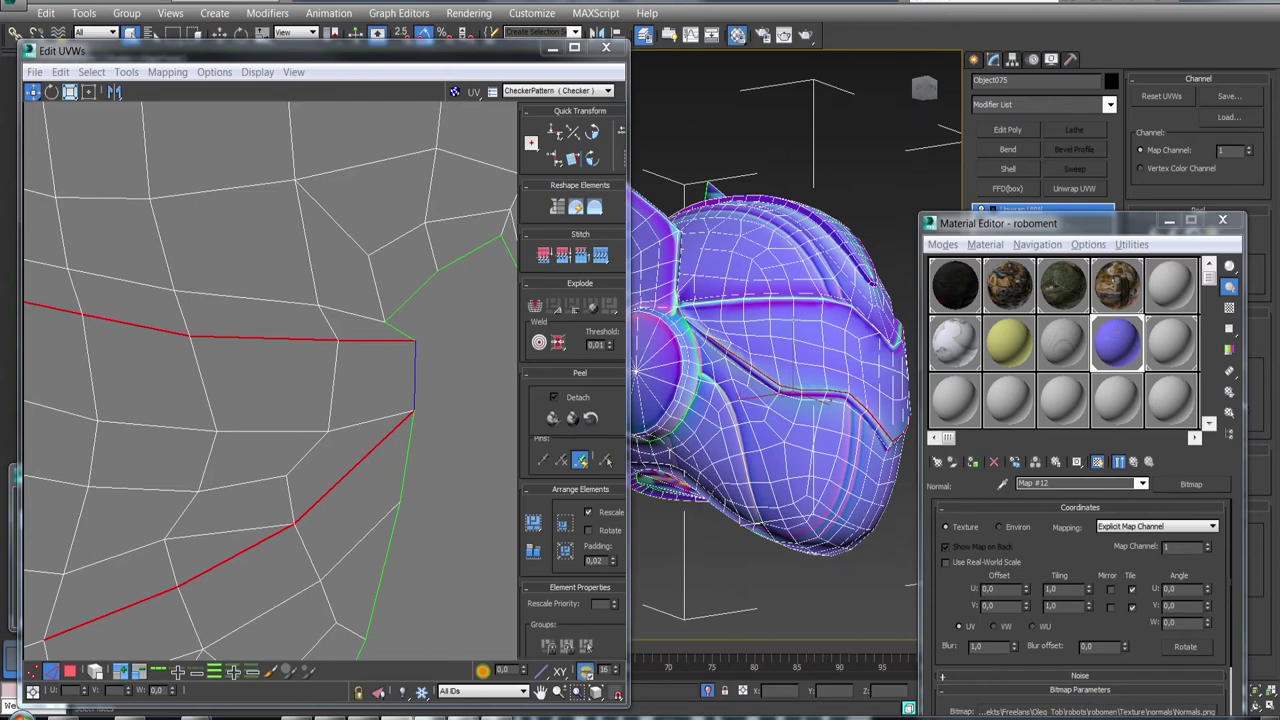
alt+middle_drag(785, 318, 885, 318)
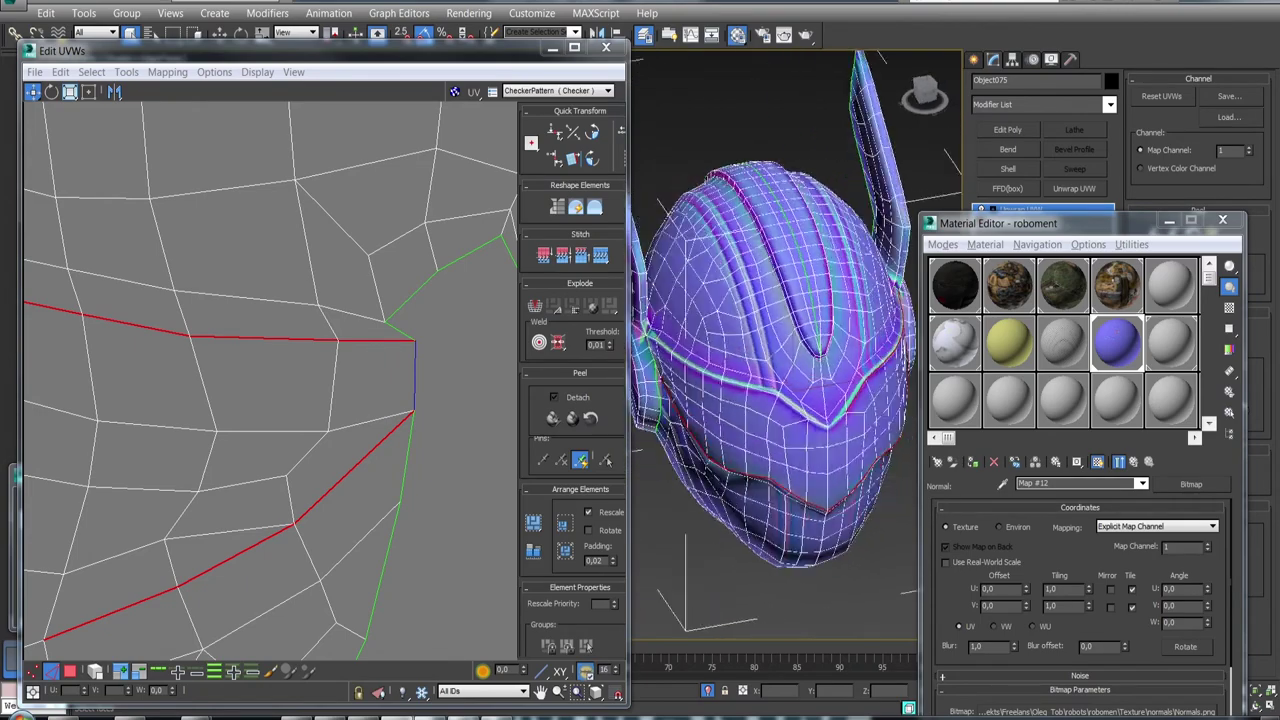
alt+middle_drag(830, 390, 852, 390)
scroll(852, 390, up, 3)
scroll(852, 390, up, 2)
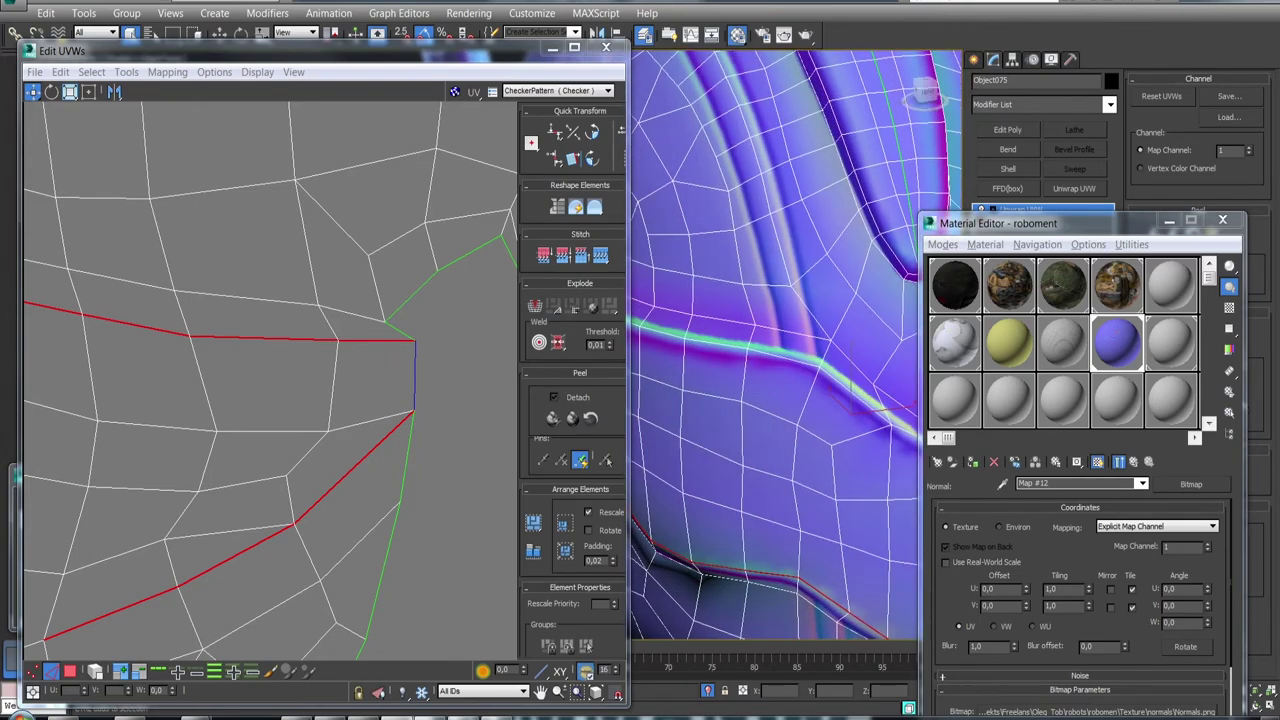
scroll(852, 390, down, 1)
scroll(830, 390, down, 3)
scroll(810, 388, up, 1)
scroll(795, 388, up, 1)
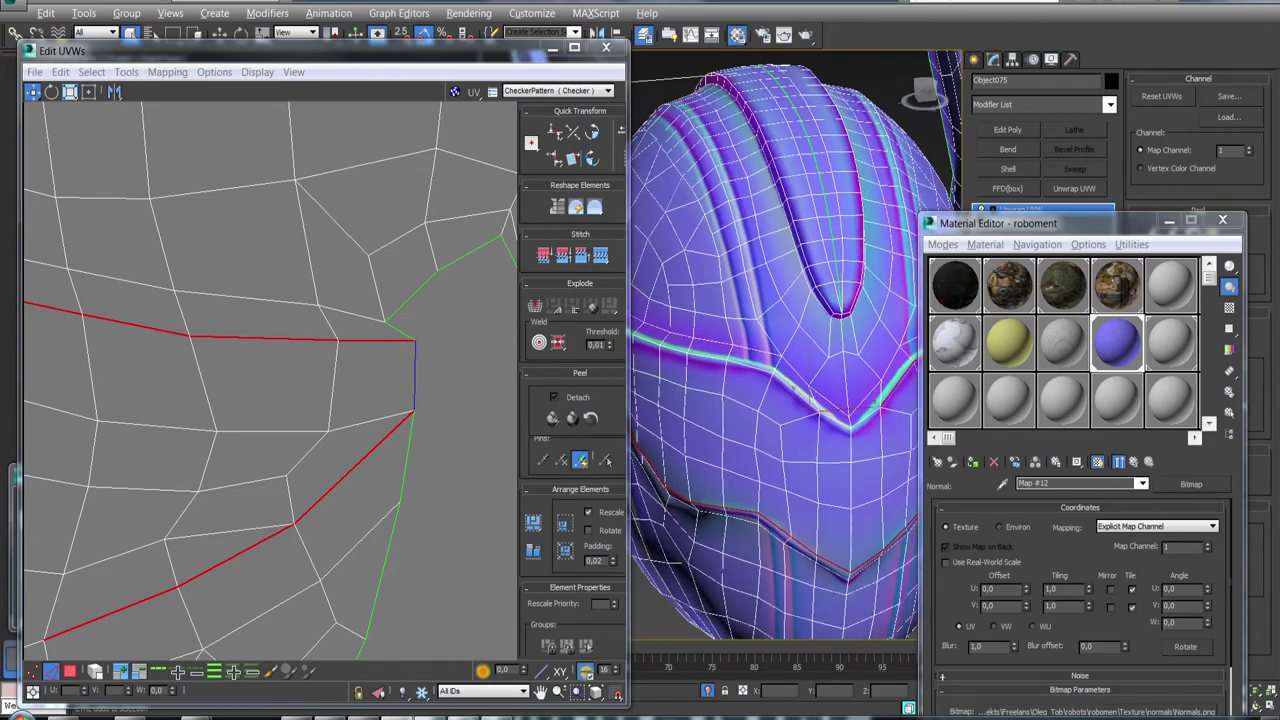
alt+middle_drag(795, 389, 782, 327)
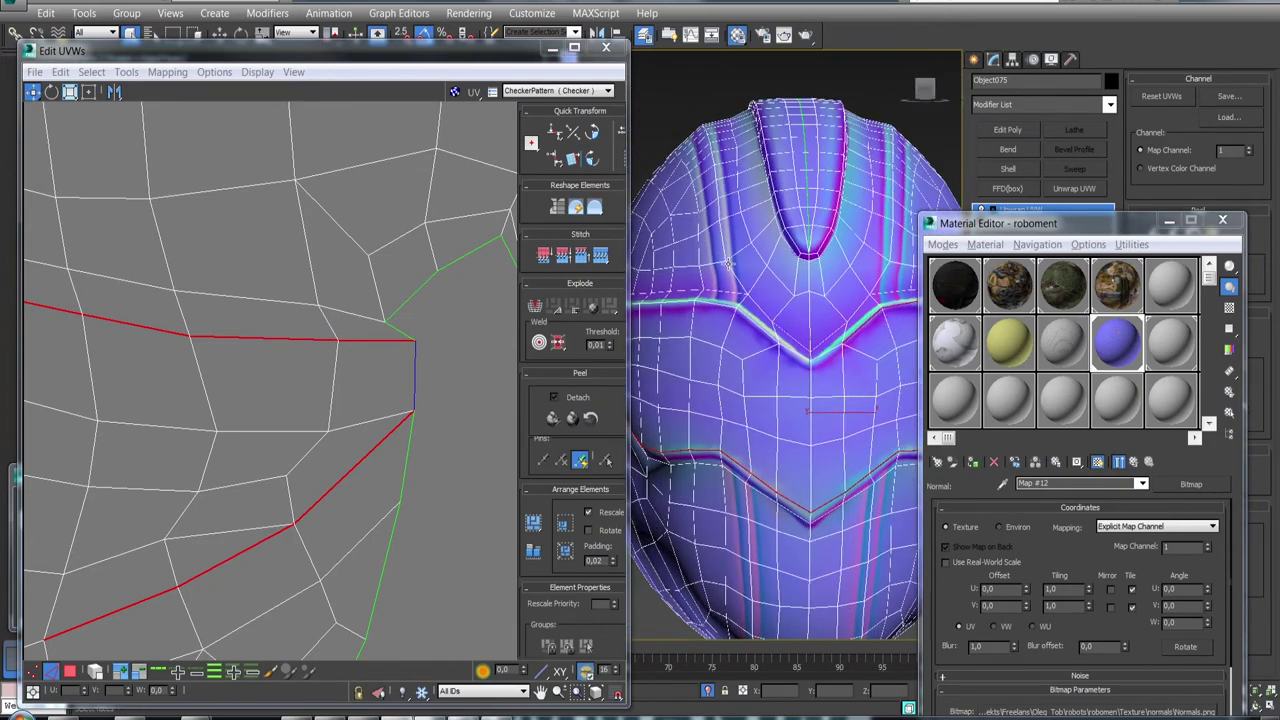
alt+middle_drag(700, 172, 759, 342)
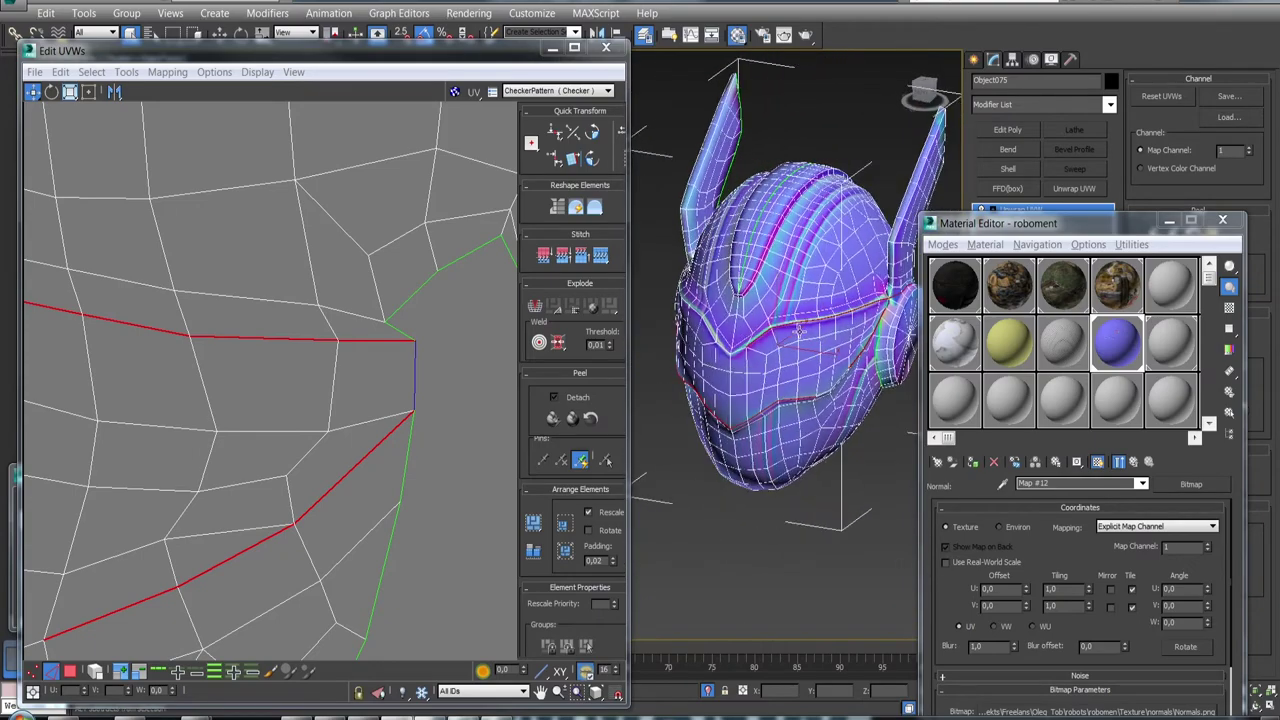
scroll(759, 342, up, 5)
scroll(759, 342, up, 1)
scroll(760, 345, up, 2)
scroll(775, 345, down, 5)
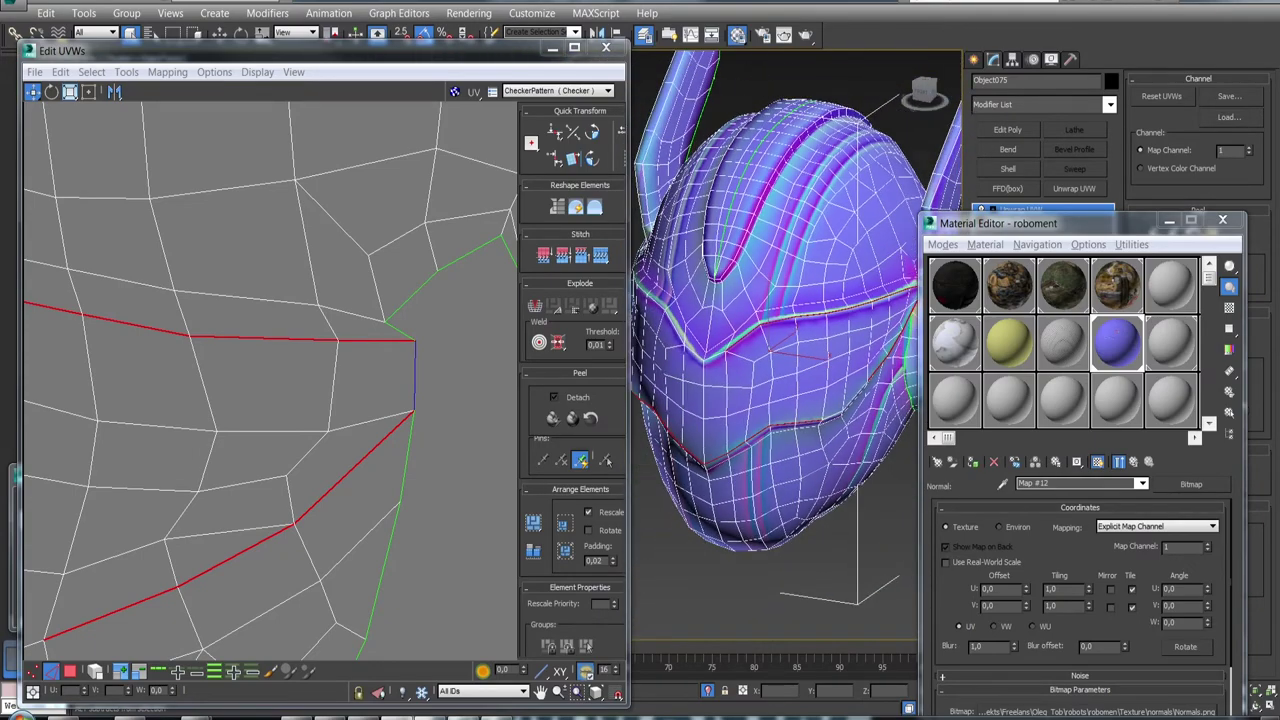
mouse_move(796, 308)
alt+middle_down()
mouse_move(810, 310)
mouse_move(795, 310)
mouse_move(828, 193)
mouse_move(826, 250)
mouse_move(798, 282)
mouse_move(800, 268)
alt+middle_up()
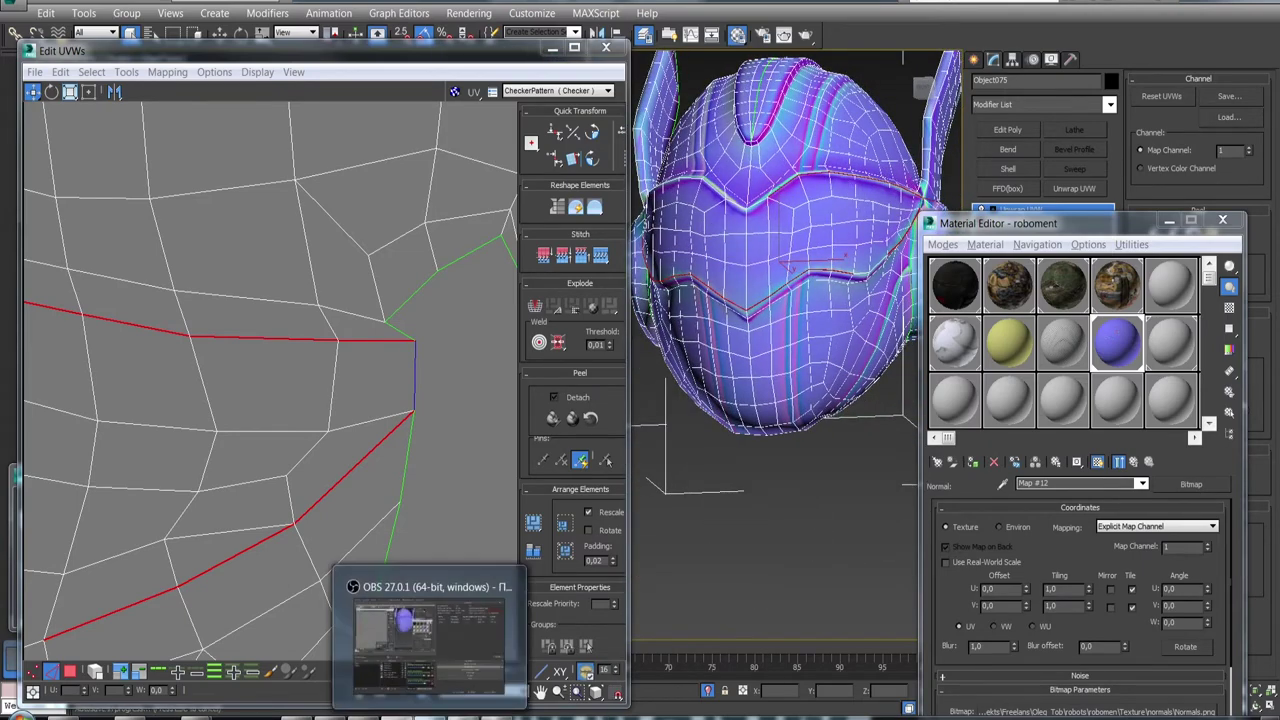
Back in Substance Painter, orbit the yellow helmet and show Fill layer 1's fill properties
click(430, 716)
mouse_move(631, 338)
alt+mouse_down()
mouse_move(629, 360)
mouse_move(654, 320)
mouse_move(606, 360)
mouse_move(590, 356)
mouse_move(648, 366)
mouse_move(683, 337)
mouse_move(558, 297)
alt+mouse_up()
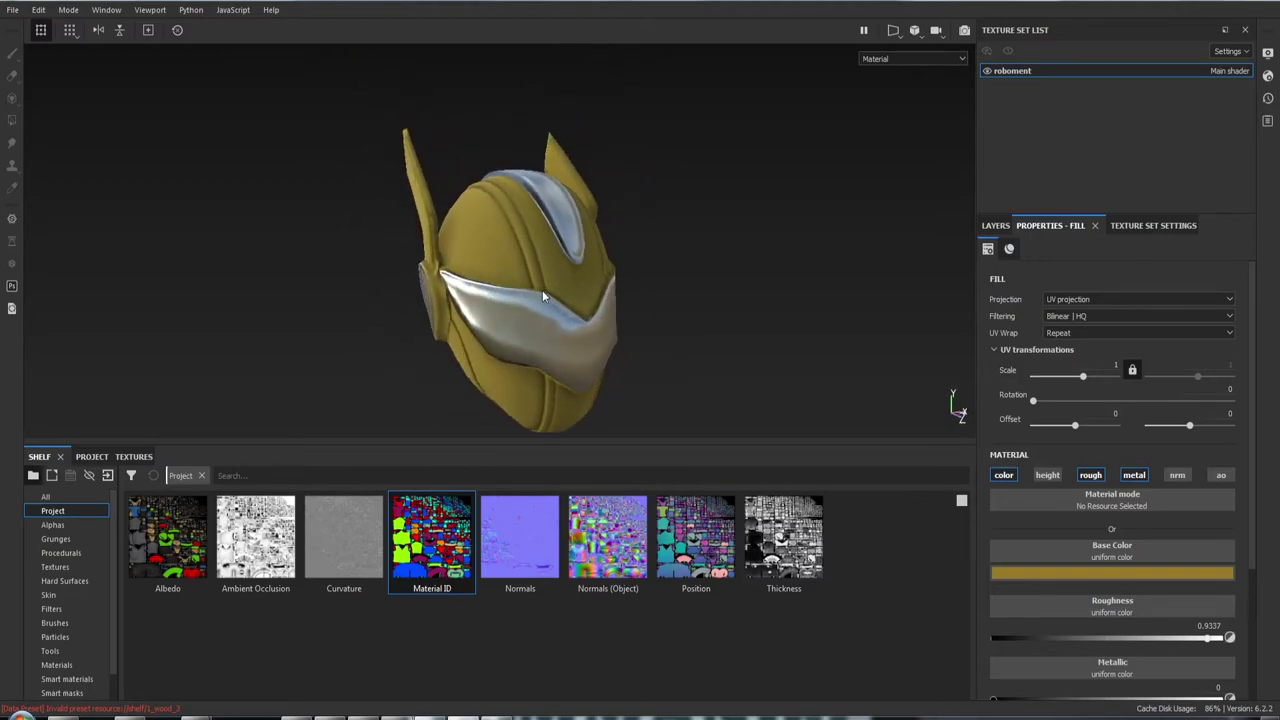
mouse_move(490, 208)
alt+mouse_down()
mouse_move(694, 363)
mouse_move(423, 366)
mouse_move(614, 371)
mouse_move(555, 313)
mouse_move(575, 234)
mouse_move(571, 451)
alt+mouse_up()
mouse_move(571, 451)
alt+right_down()
mouse_move(649, 663)
mouse_move(594, 294)
alt+right_up()
alt+drag(594, 294, 561, 370)
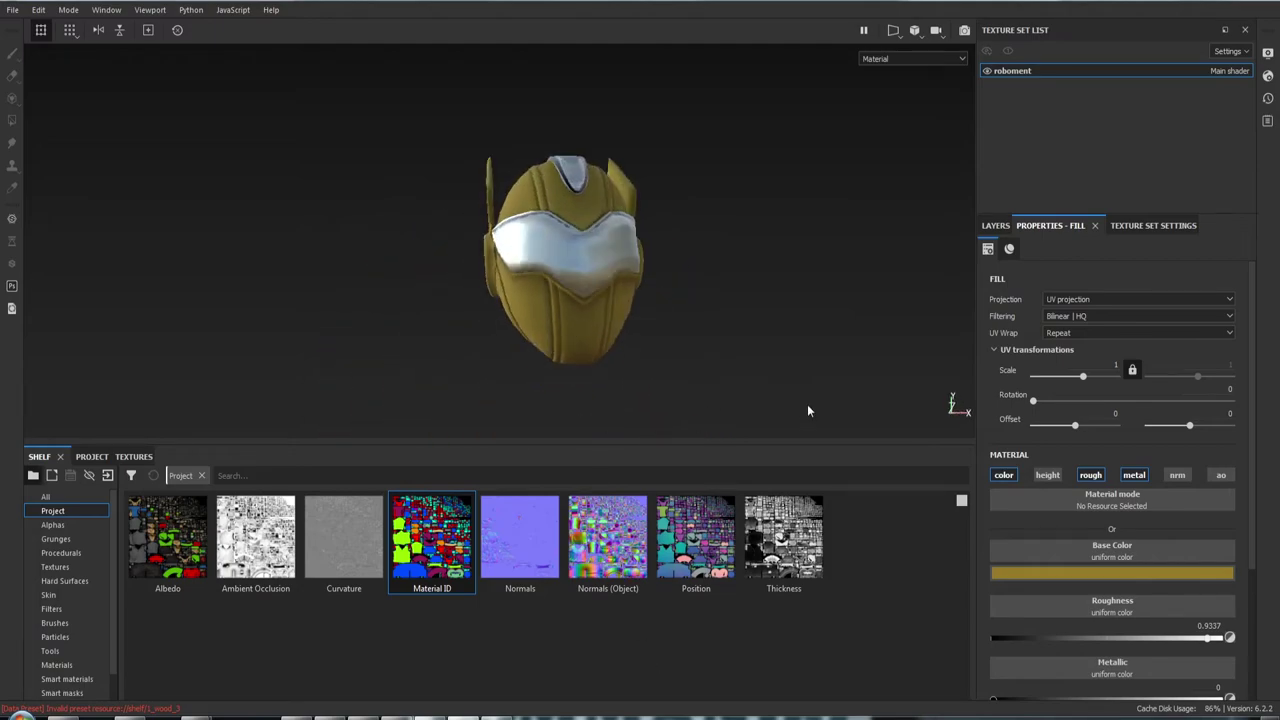
mouse_move(709, 306)
alt+mouse_down()
mouse_move(608, 349)
mouse_move(737, 400)
mouse_move(642, 373)
mouse_move(564, 294)
alt+mouse_up()
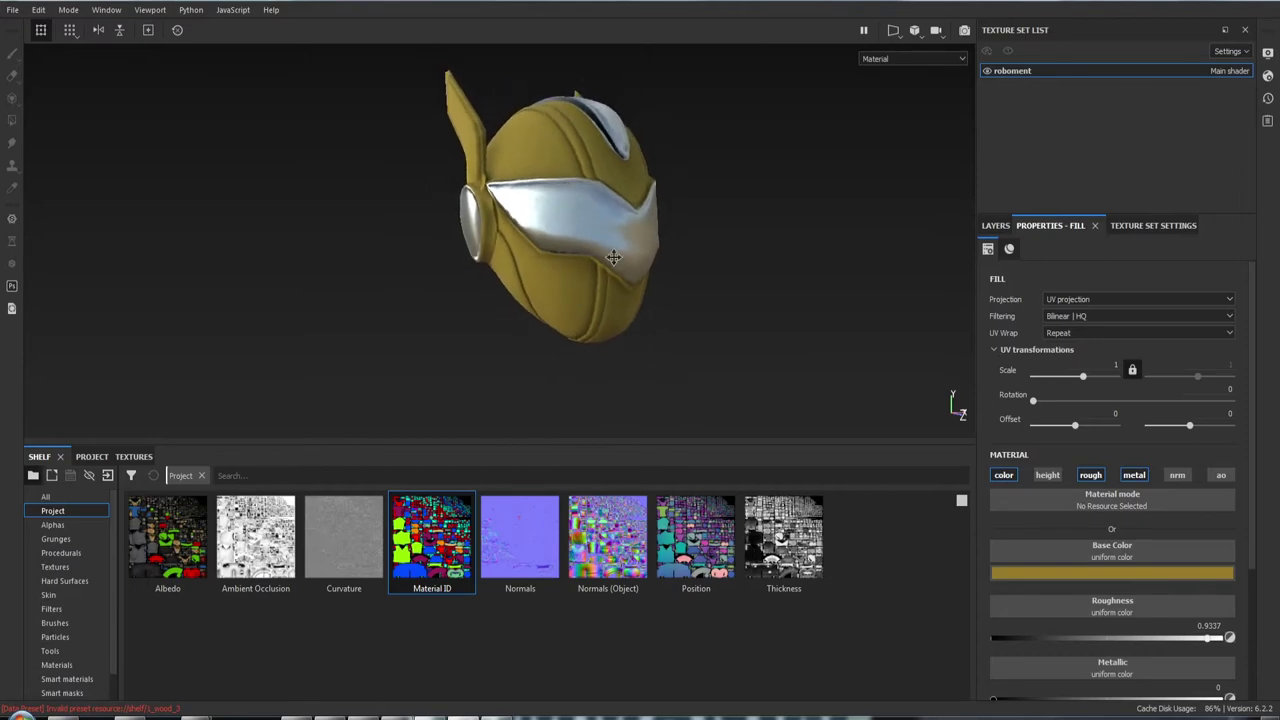
mouse_move(613, 258)
alt+mouse_down()
mouse_move(569, 367)
mouse_move(717, 383)
mouse_move(728, 366)
mouse_move(646, 360)
mouse_move(622, 325)
alt+mouse_up()
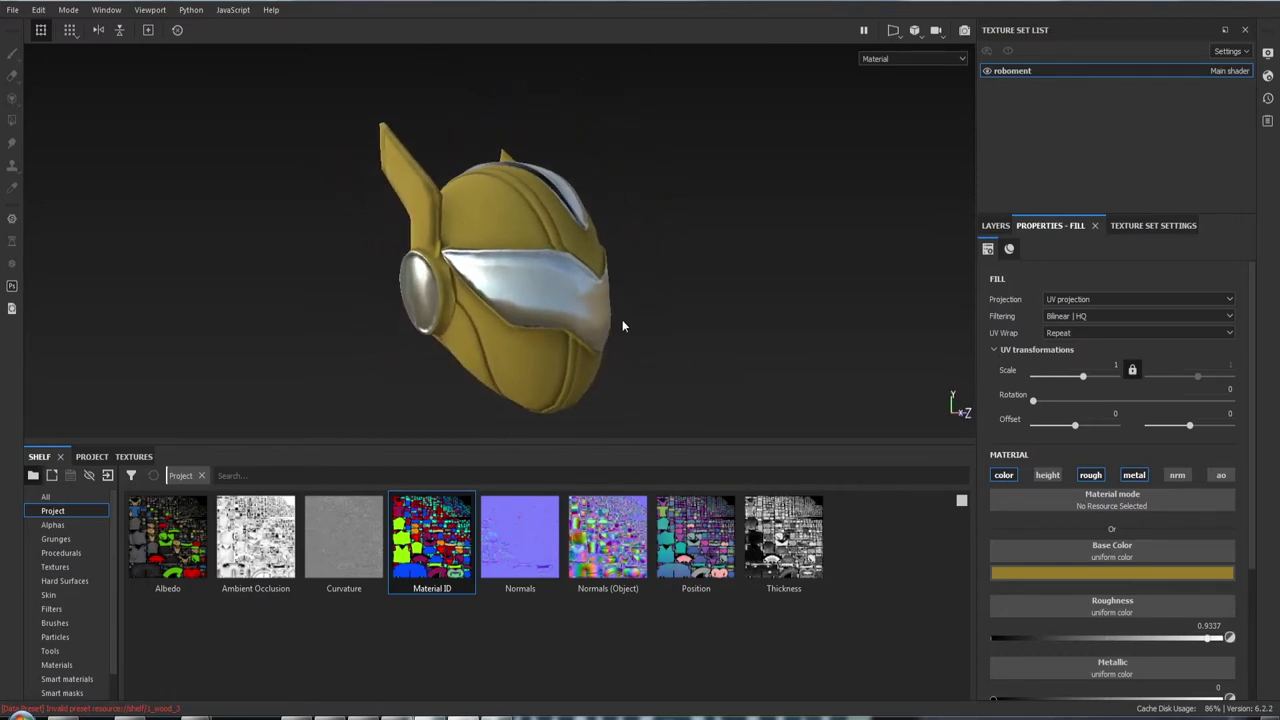
click(997, 226)
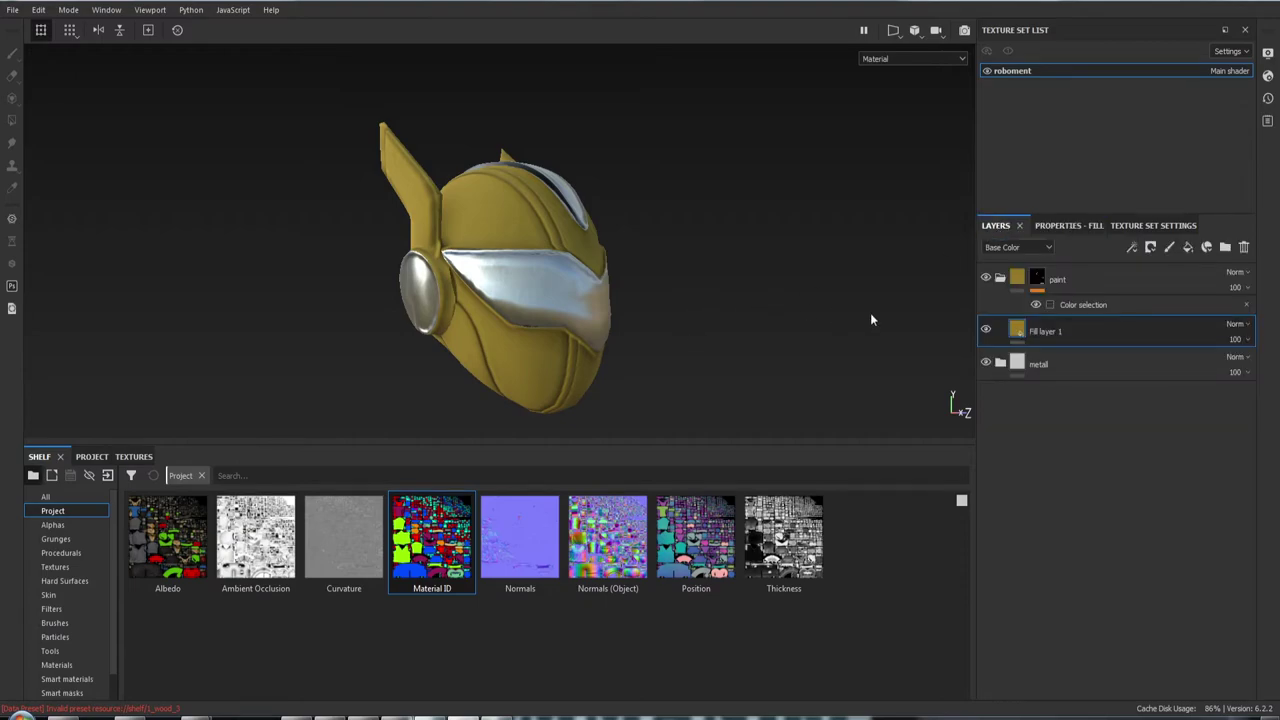
mouse_move(646, 280)
alt+mouse_down()
mouse_move(683, 280)
mouse_move(664, 325)
mouse_move(634, 331)
mouse_move(532, 324)
mouse_move(544, 261)
mouse_move(371, 286)
mouse_move(549, 366)
mouse_move(641, 353)
mouse_move(462, 350)
mouse_move(530, 381)
mouse_move(614, 268)
mouse_move(555, 272)
alt+mouse_up()
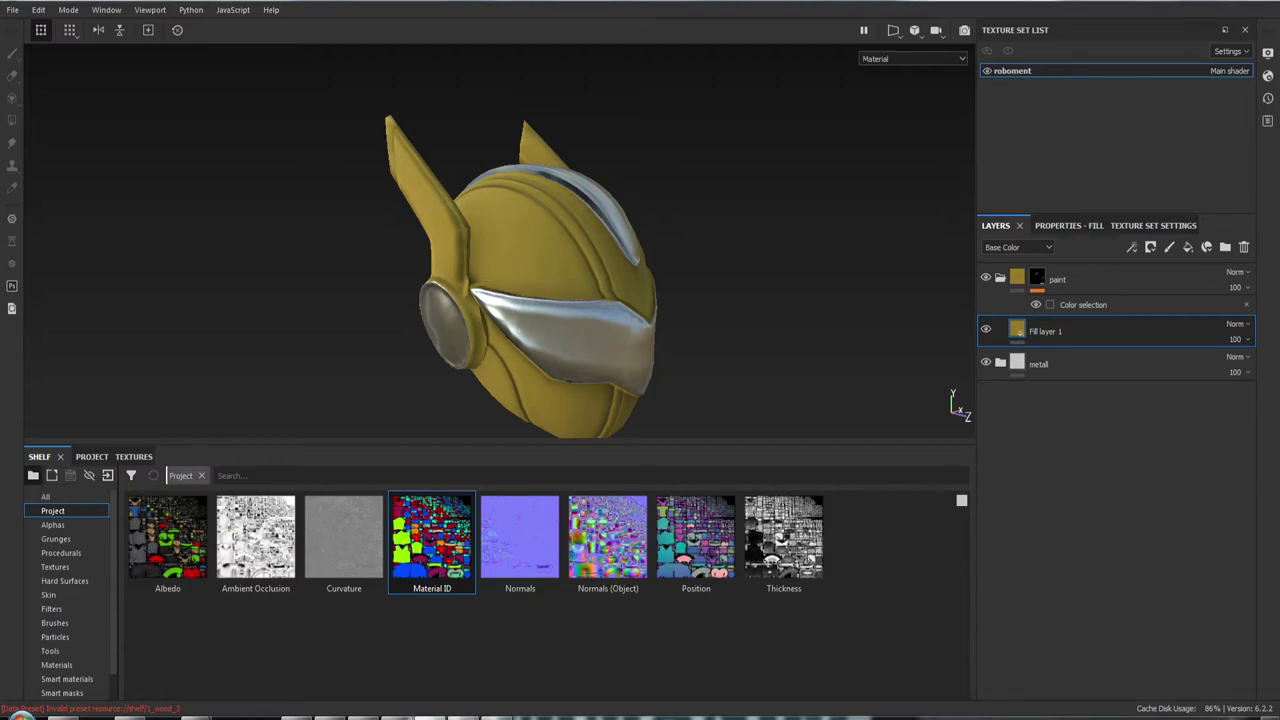
click(1066, 228)
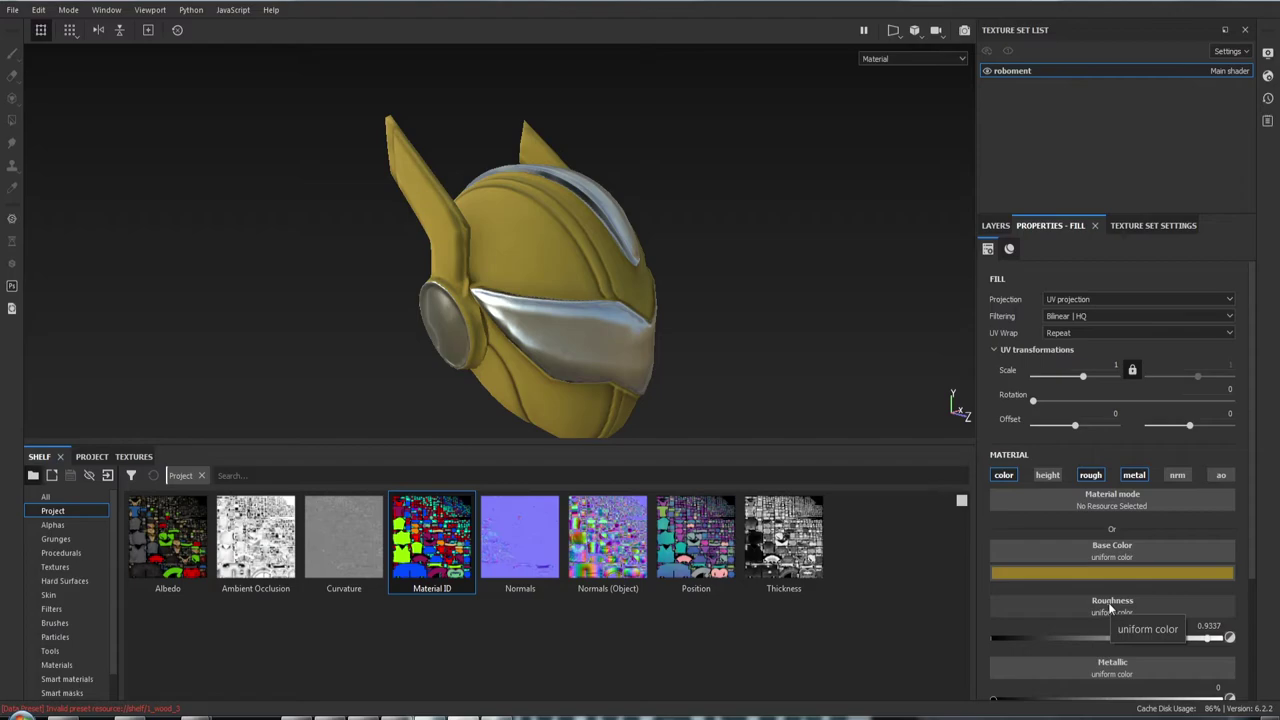
Add Fill layer 2 above Fill layer 1 and give it a black mask
click(997, 227)
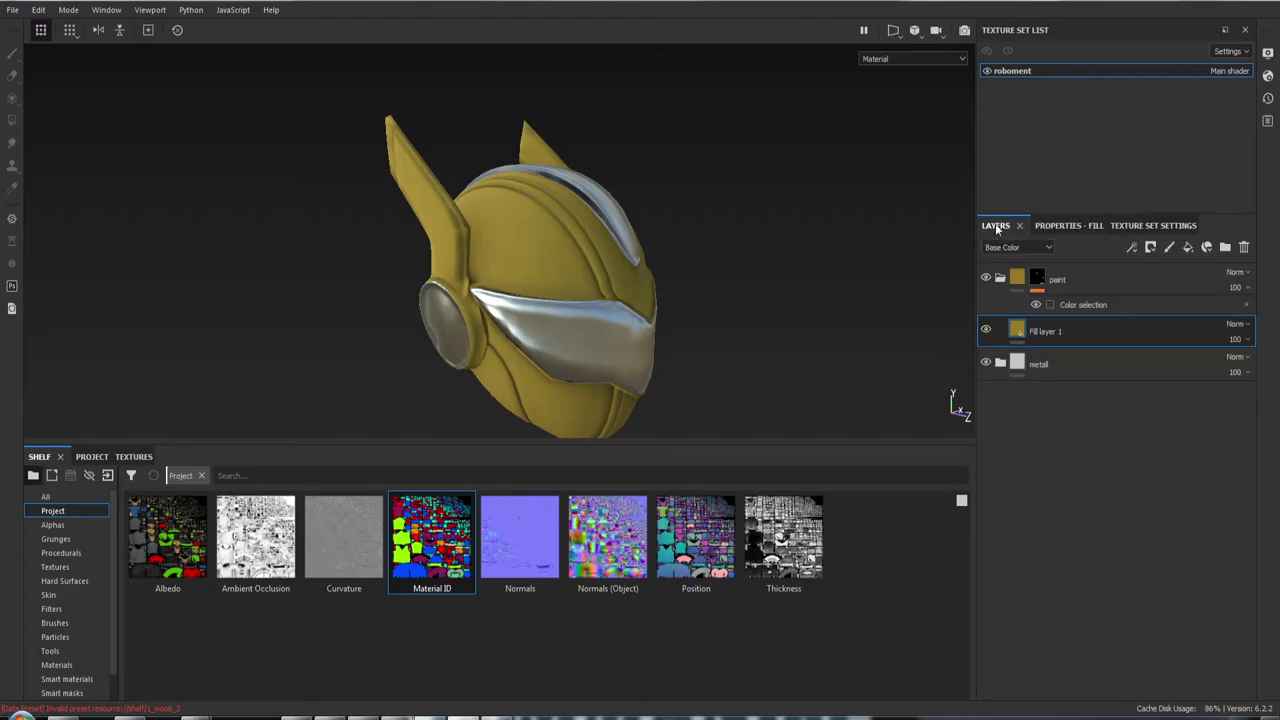
click(1188, 247)
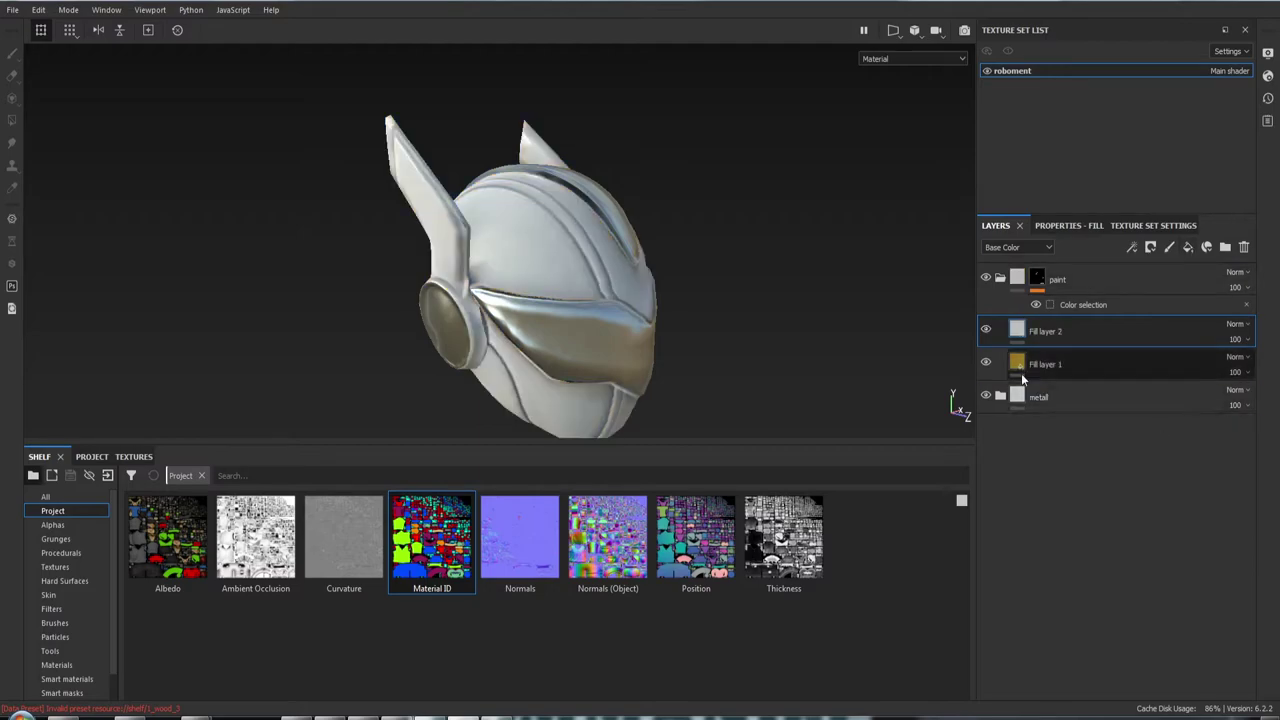
right_click(1019, 332)
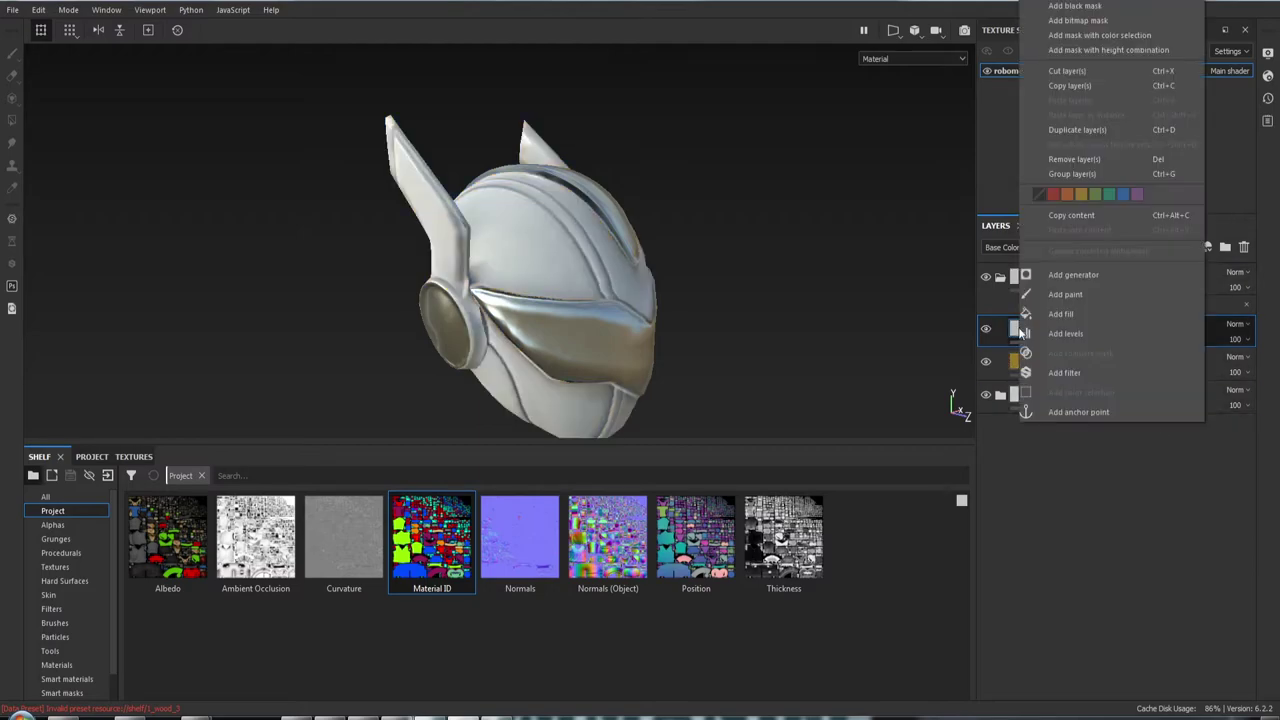
click(1076, 14)
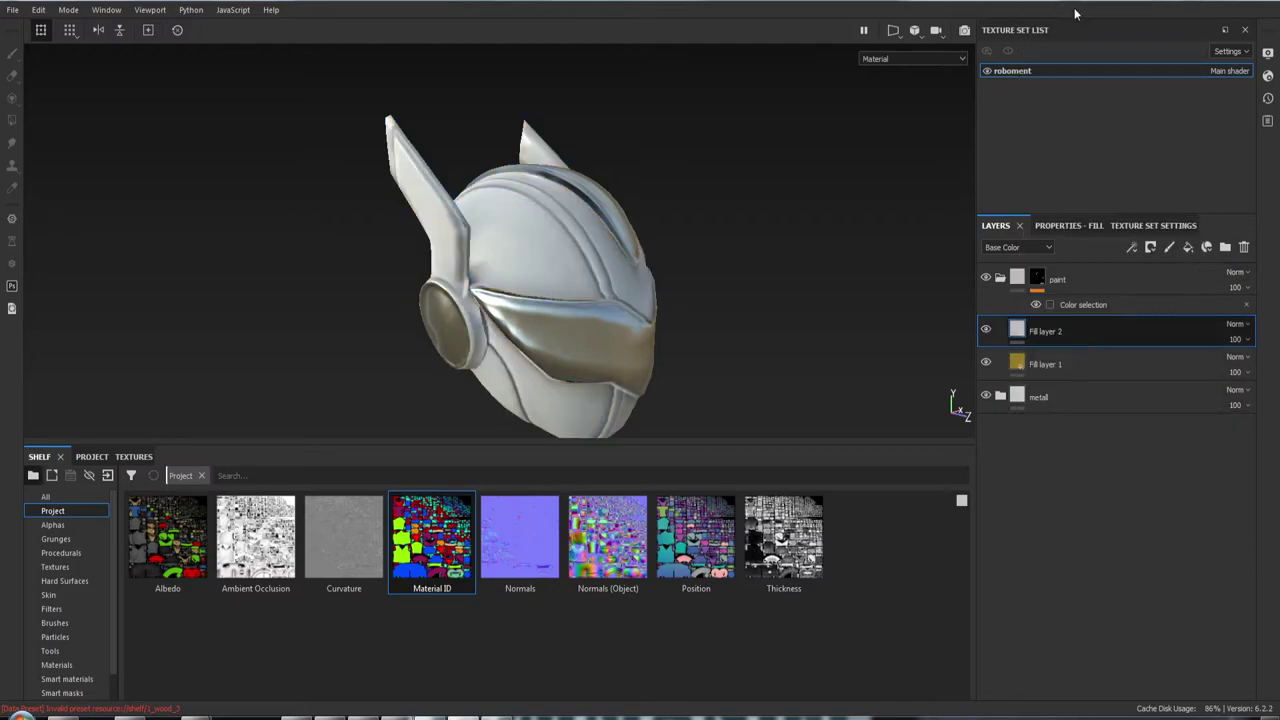
click(1017, 335)
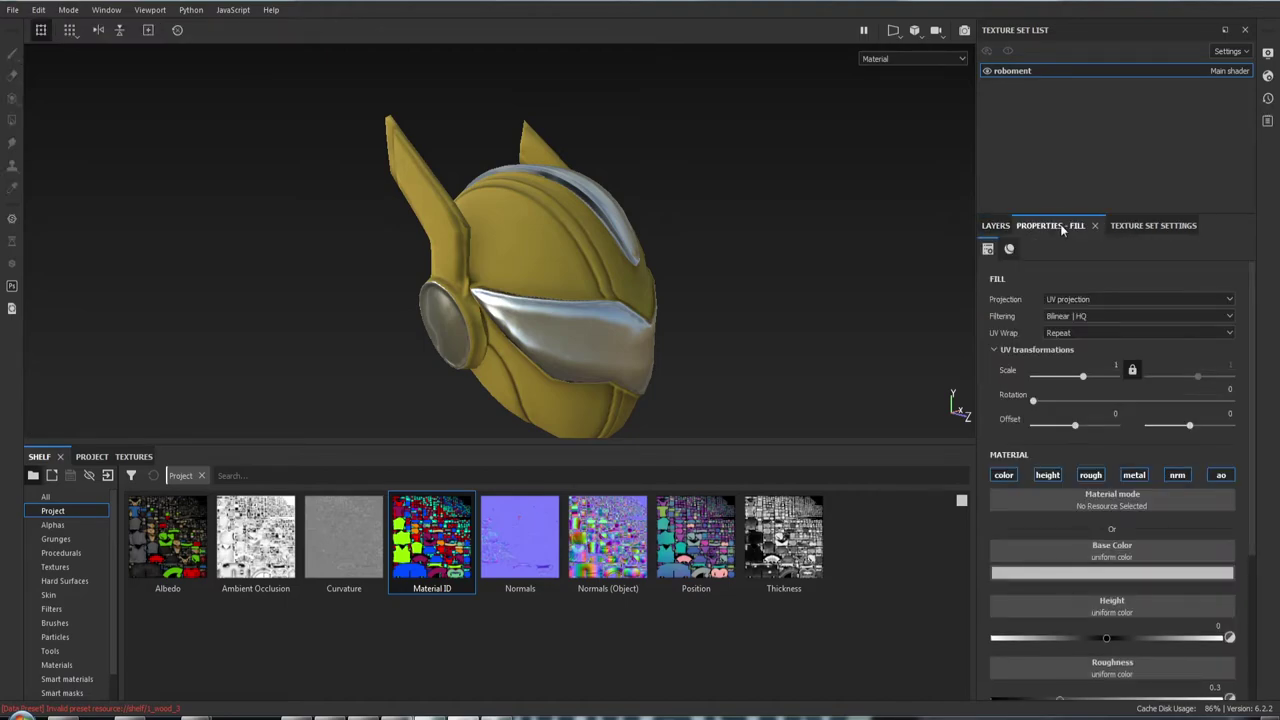
Disable color, roughness, metal, normal and AO channels, leaving height at 0.0720
click(1003, 475)
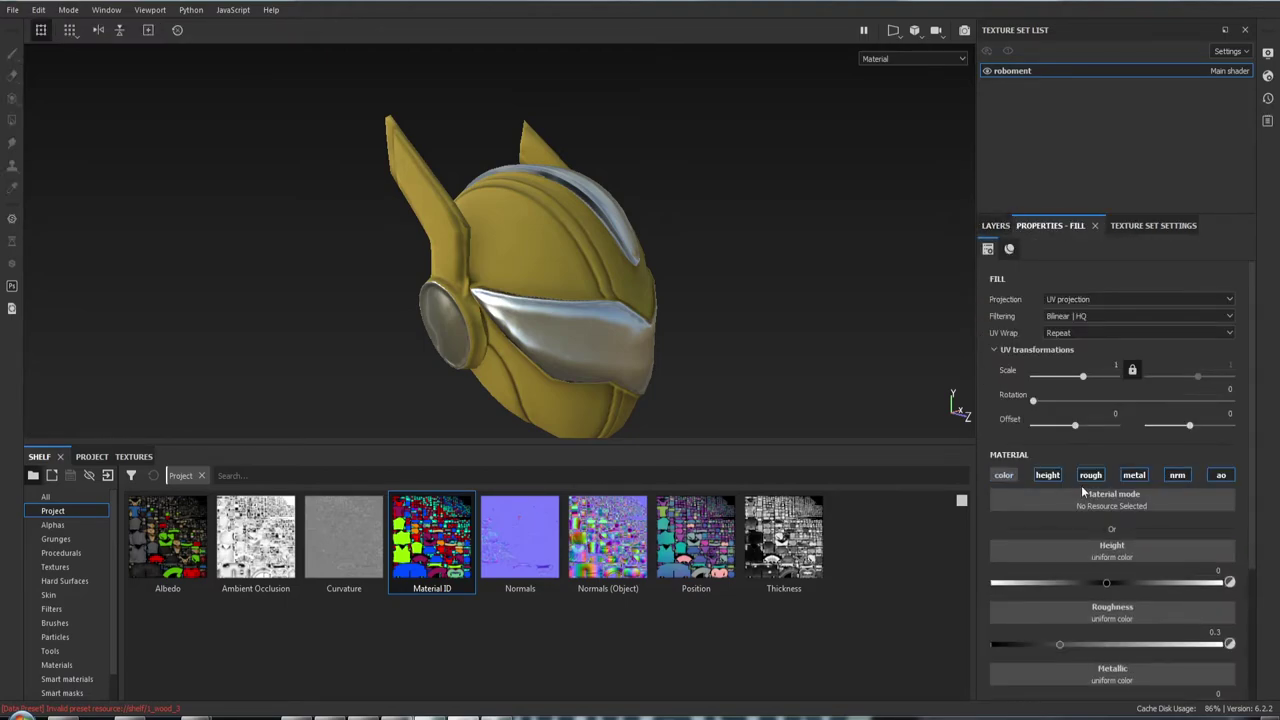
click(1090, 475)
click(1134, 475)
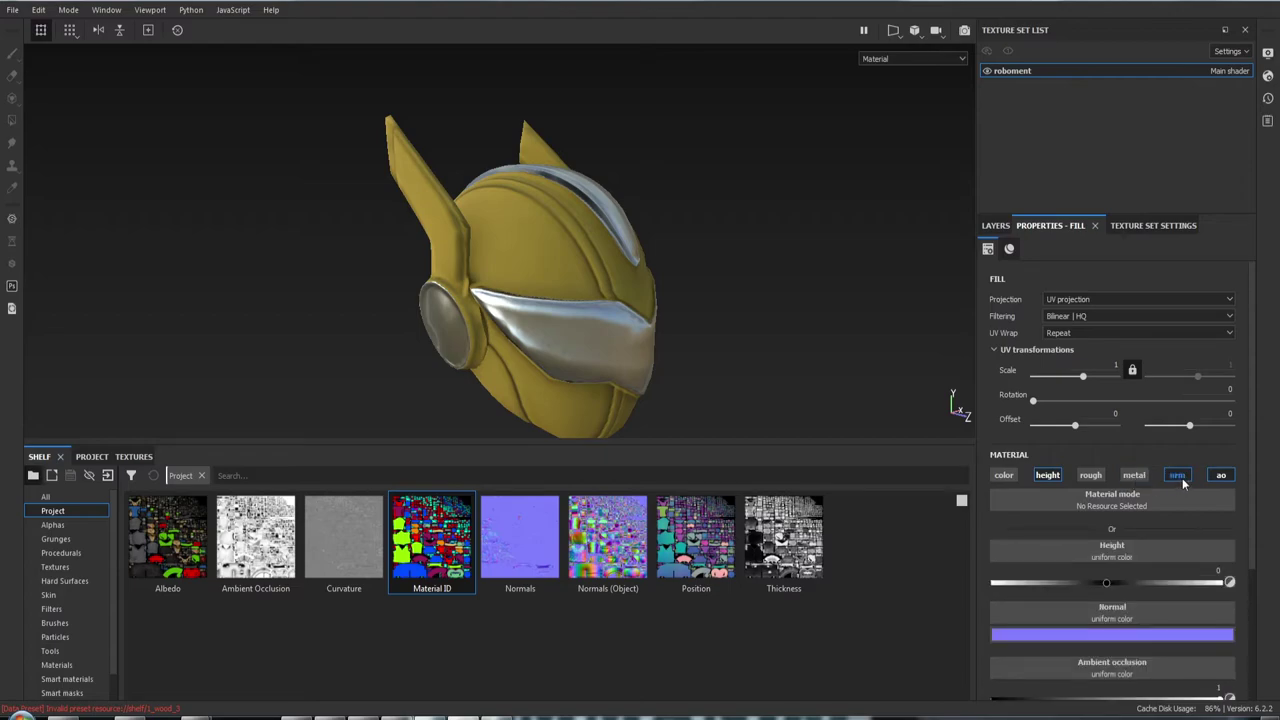
click(1177, 476)
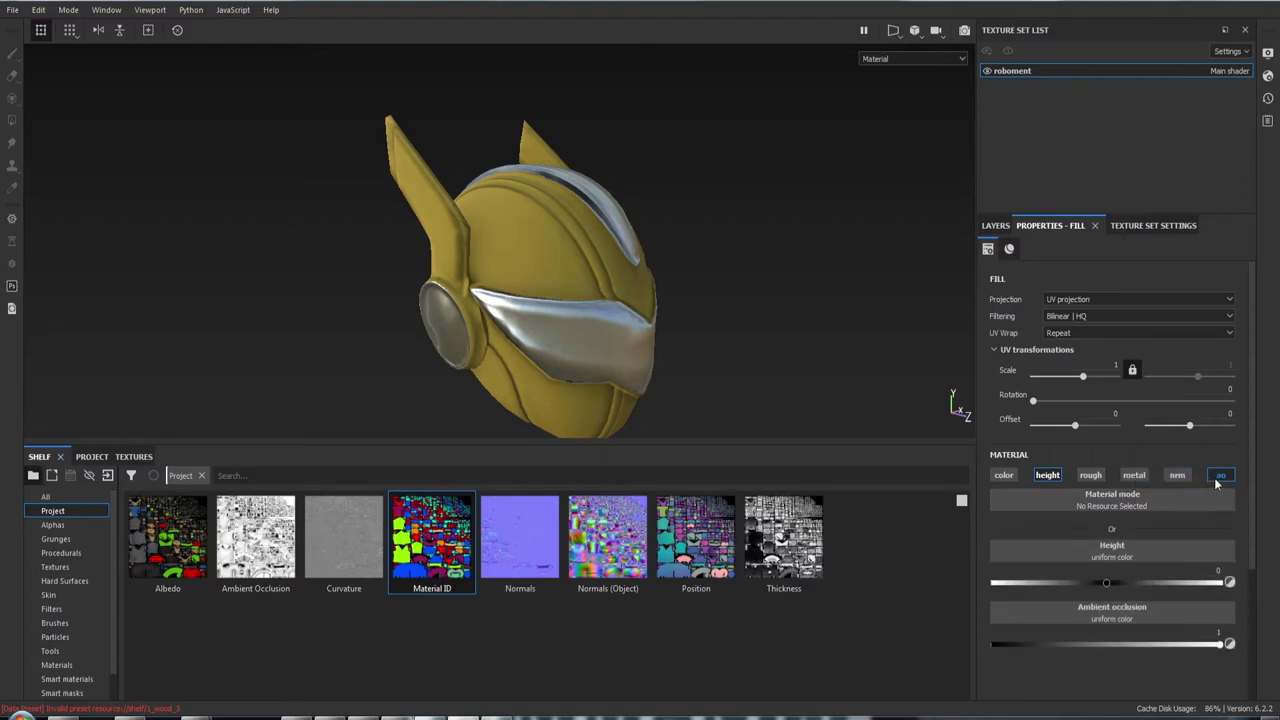
click(1218, 476)
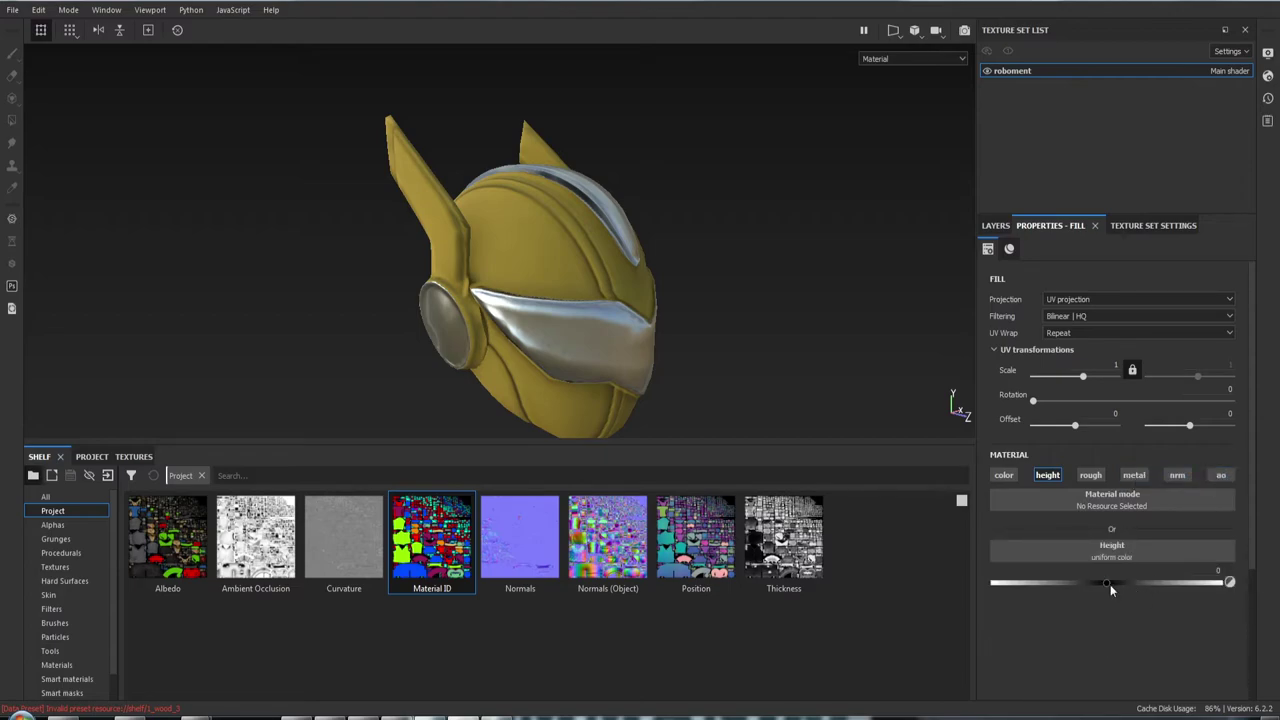
drag(1108, 584, 1114, 584)
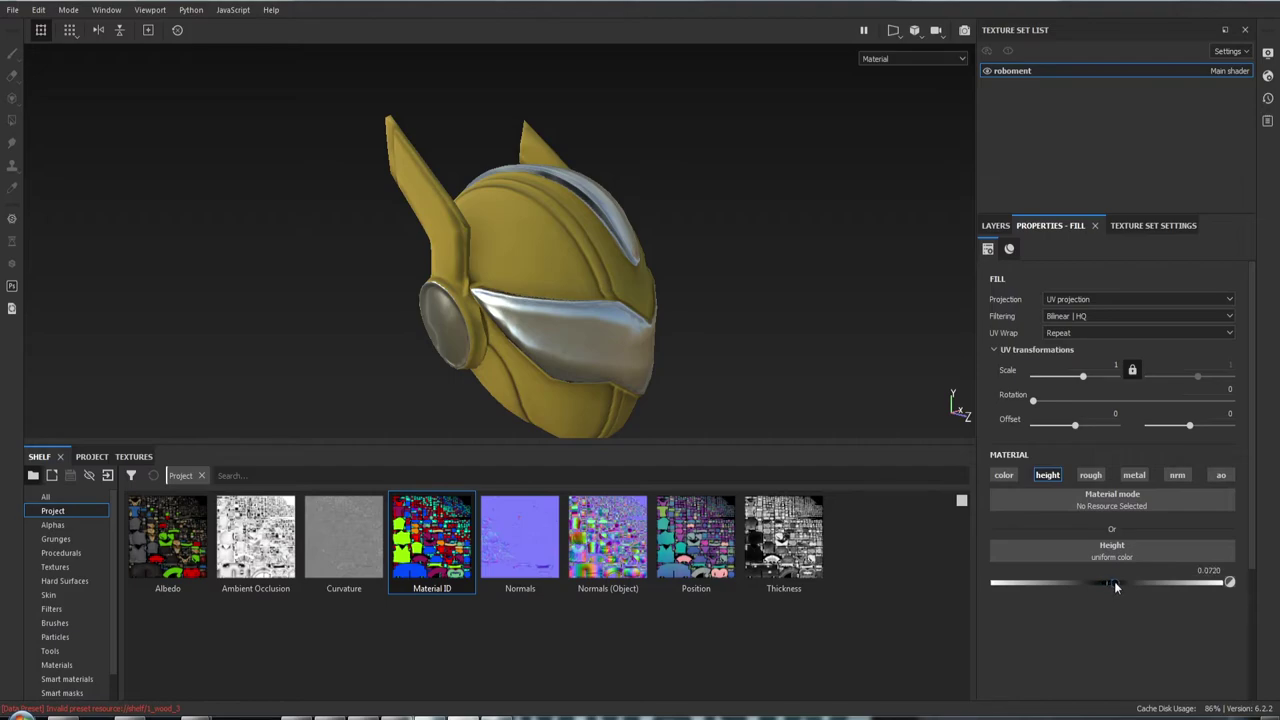
Add a fill effect to Fill layer 2's mask and show its properties
click(997, 227)
click(1037, 330)
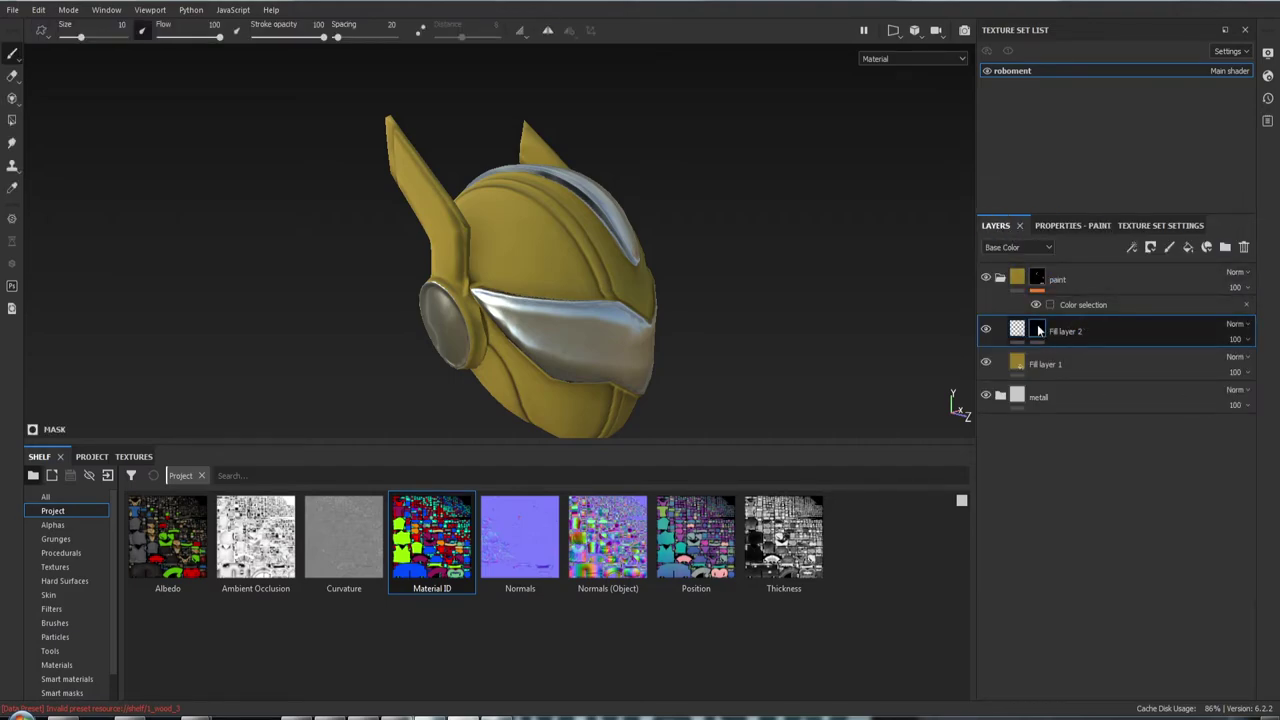
right_click(1039, 331)
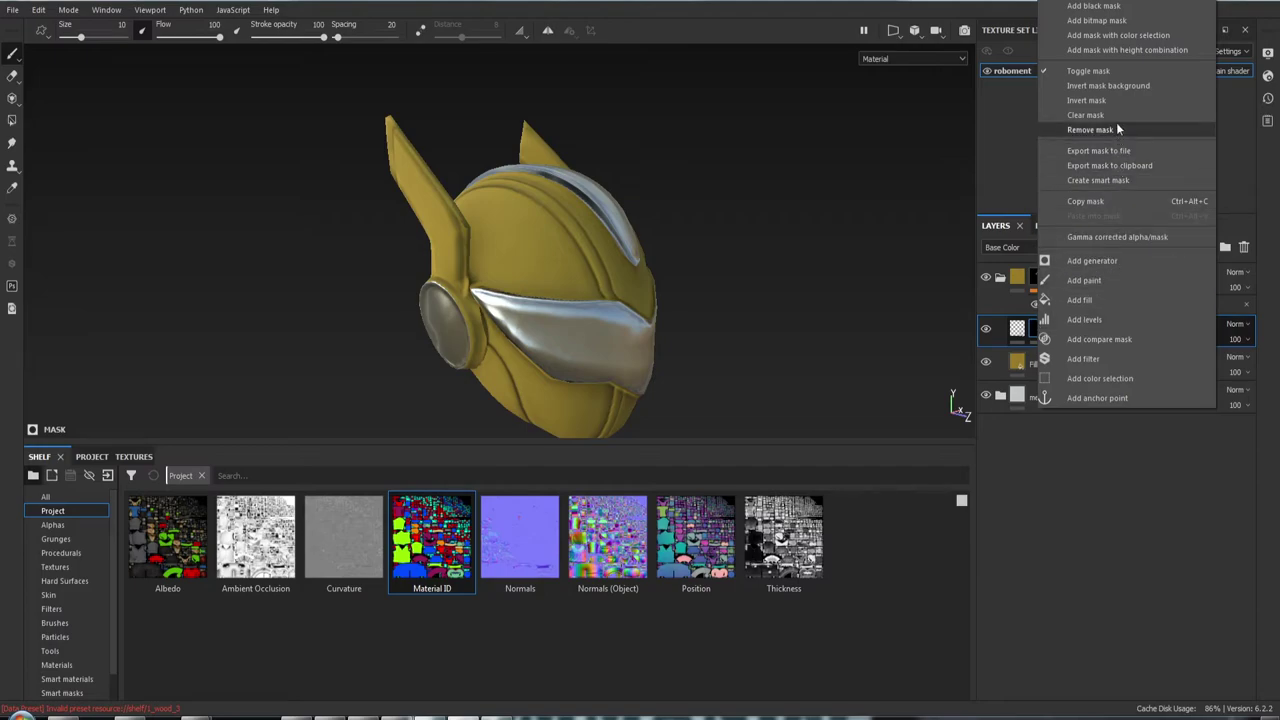
click(1110, 300)
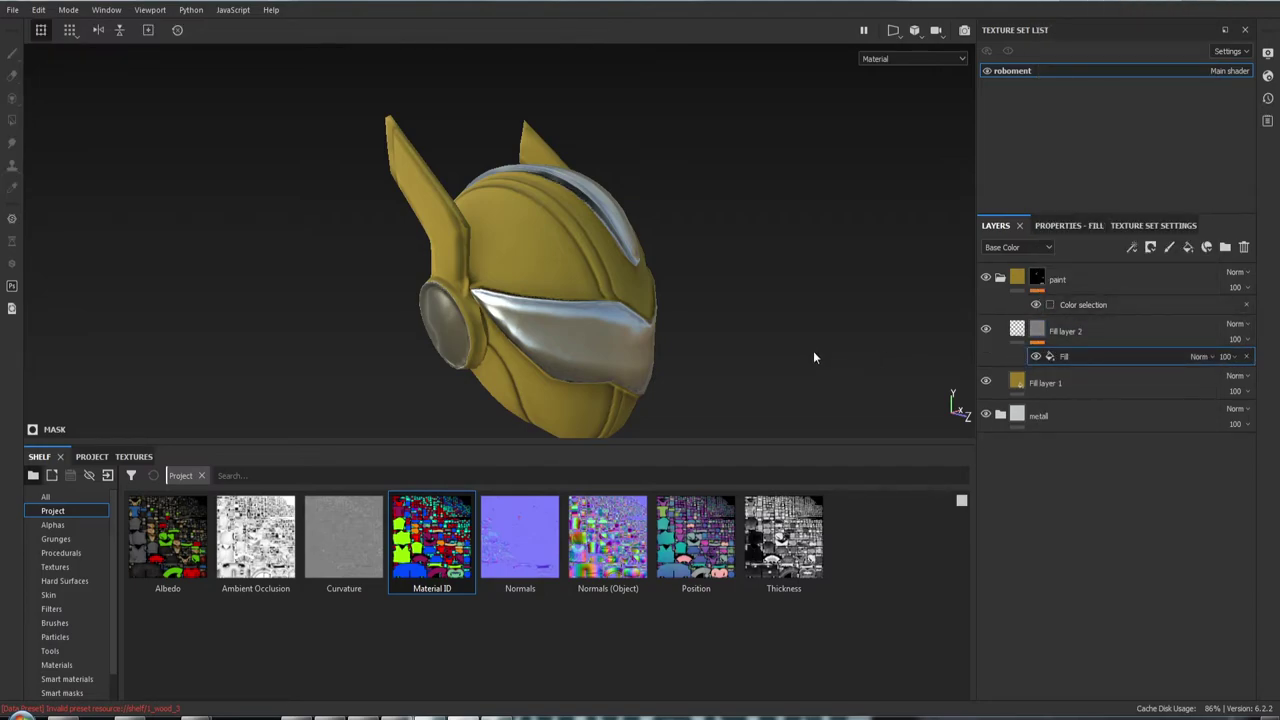
click(1051, 225)
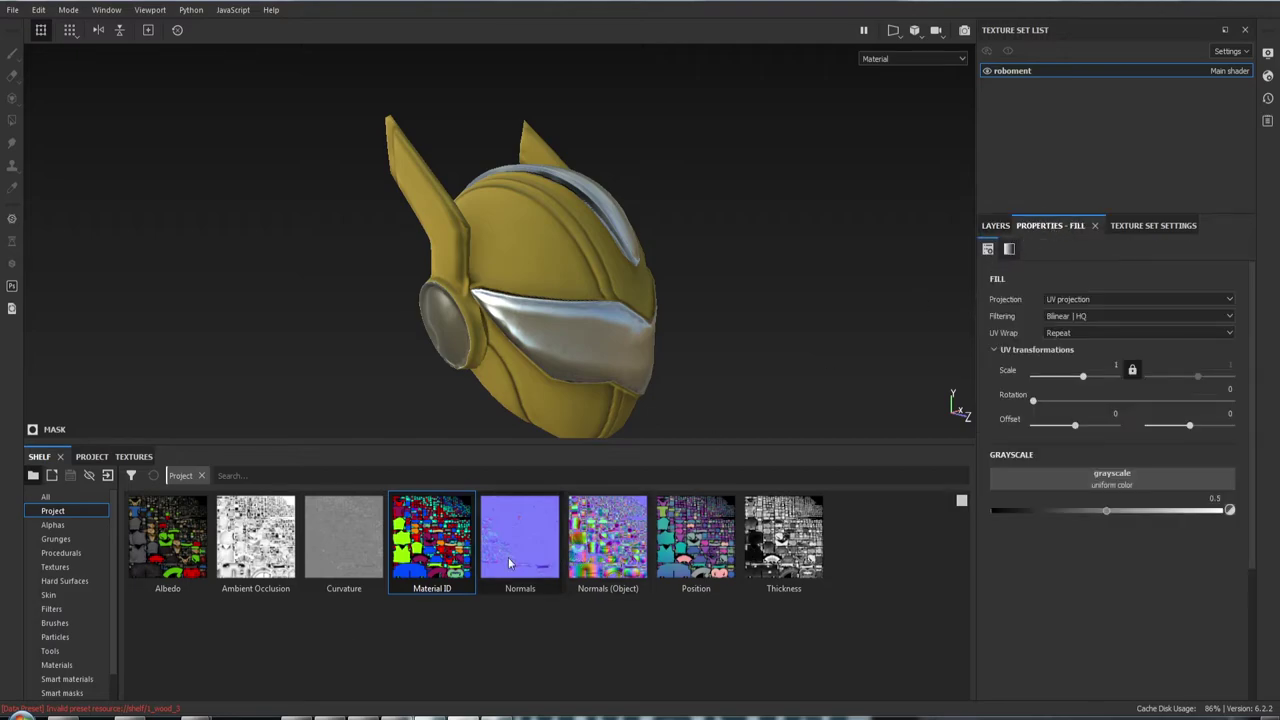
Drag Grunge Scratches Rough from the Grunges shelf into the mask fill's grayscale slot
click(56, 538)
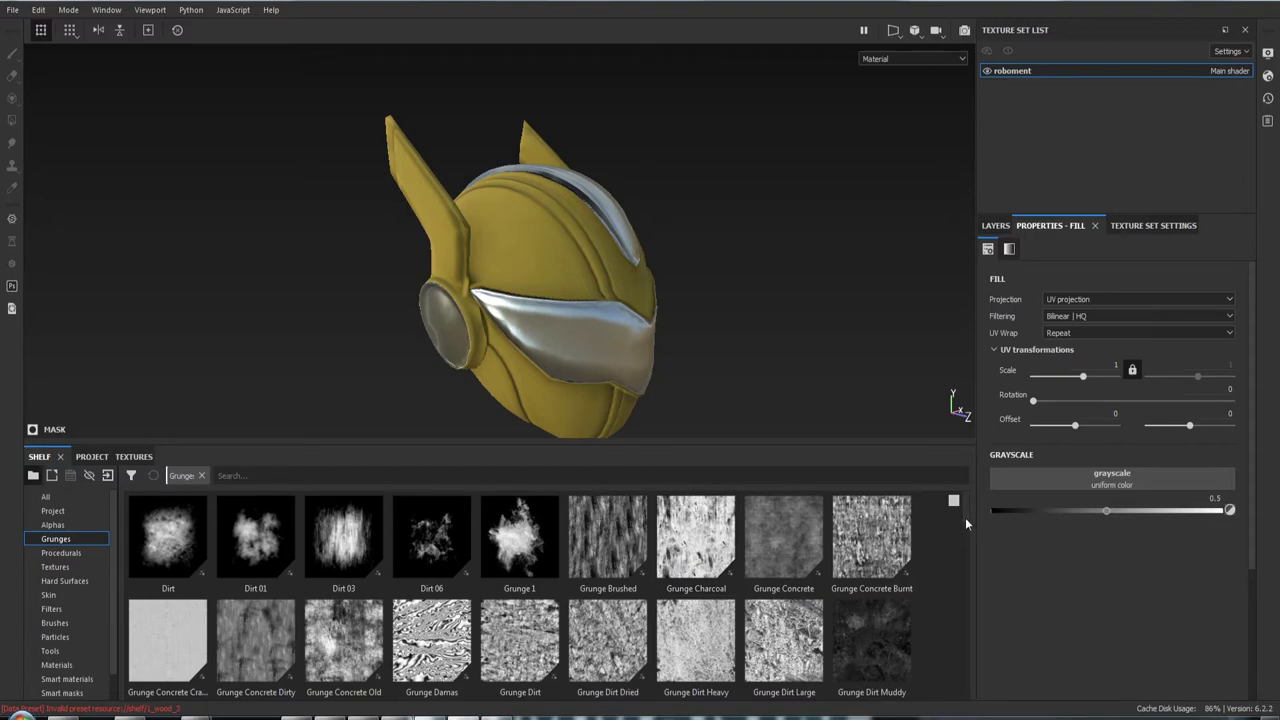
drag(965, 517, 970, 653)
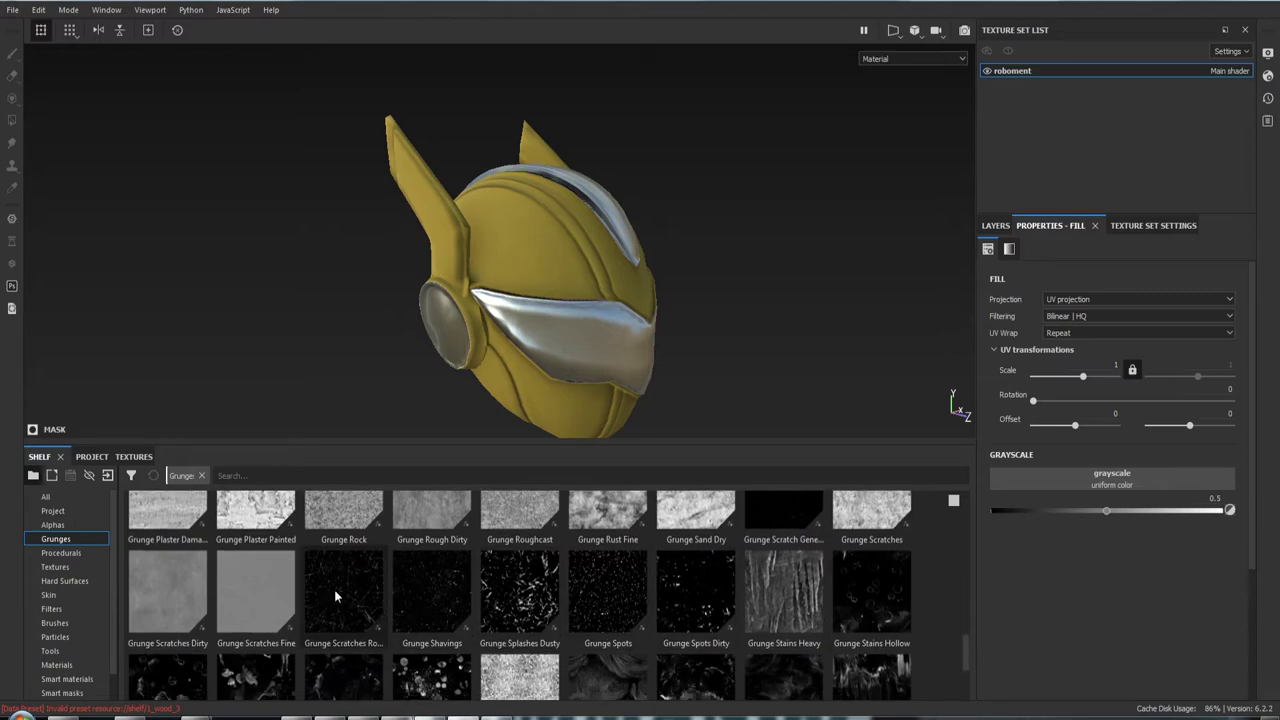
mouse_move(343, 592)
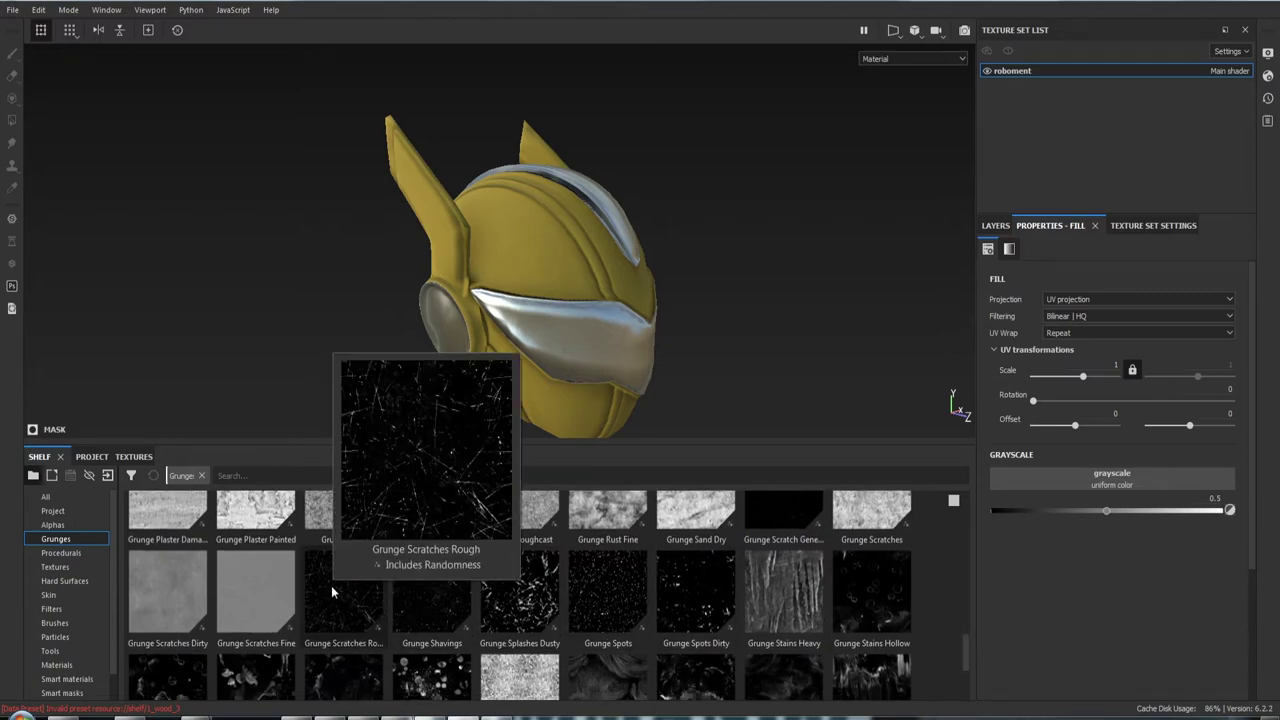
drag(323, 590, 1070, 478)
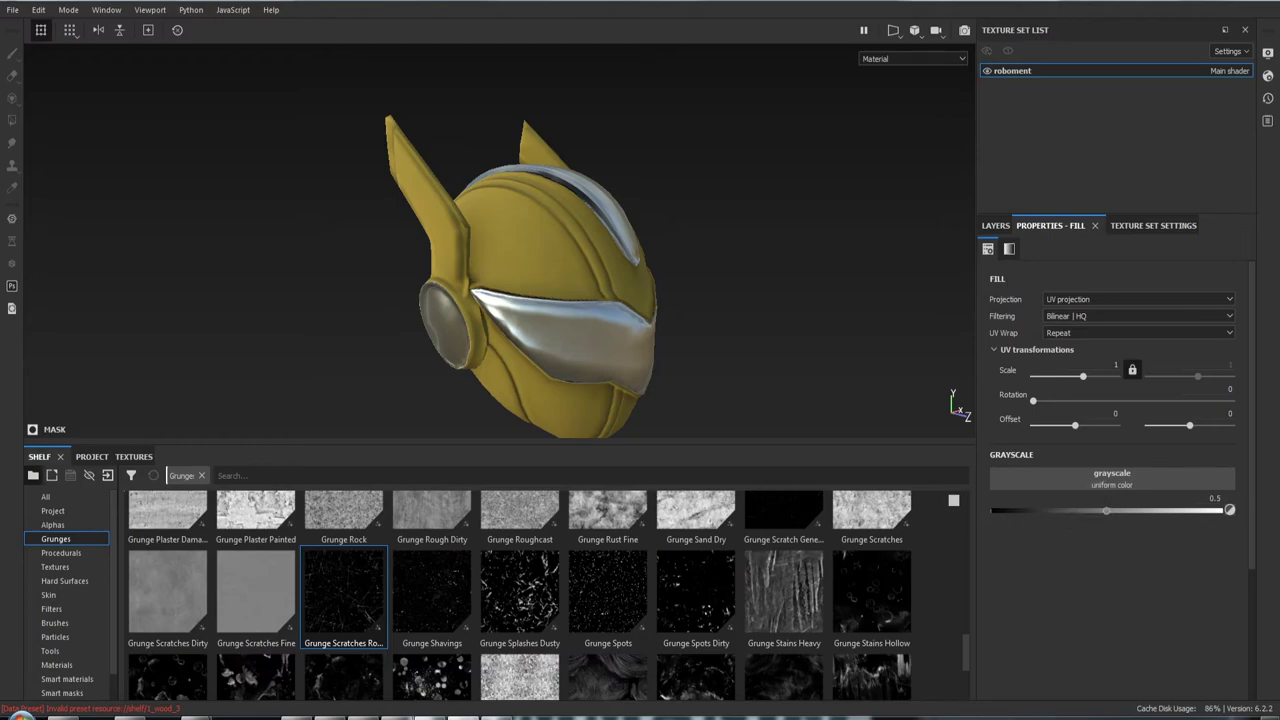
mouse_move(743, 346)
alt+mouse_down()
mouse_move(436, 344)
mouse_move(391, 321)
alt+mouse_up()
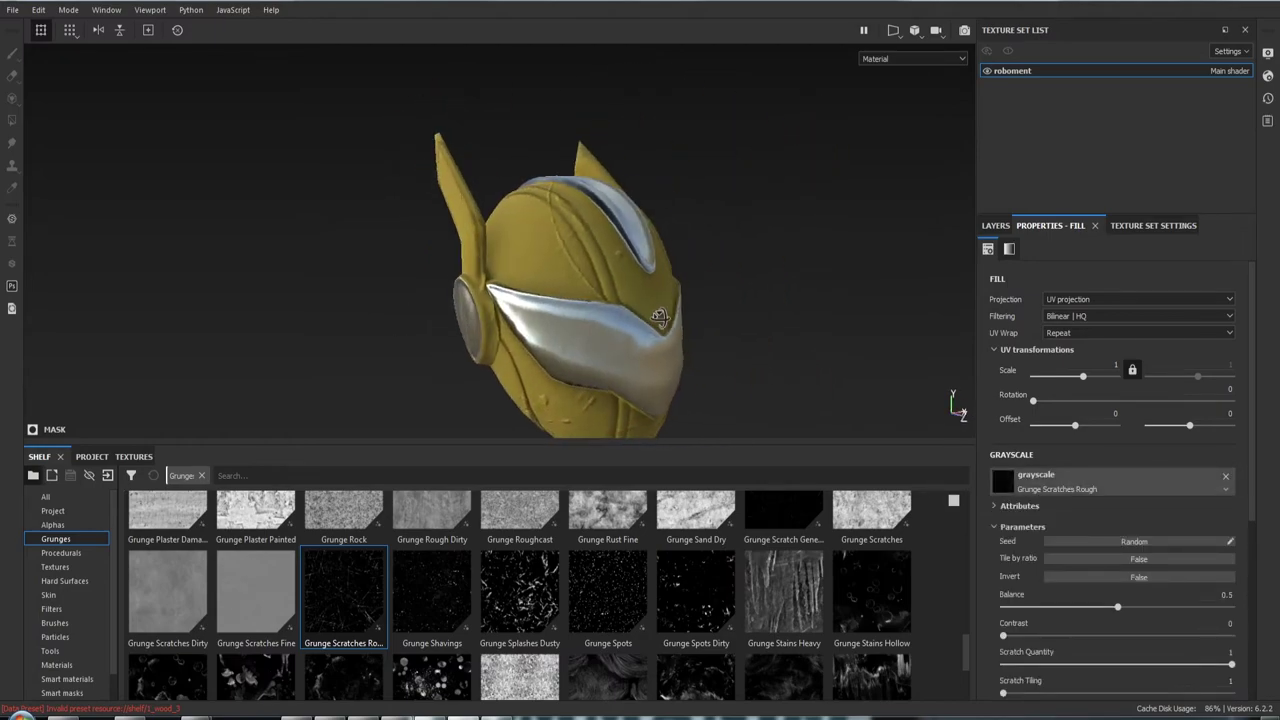
click(994, 226)
click(1090, 326)
mouse_move(1017, 330)
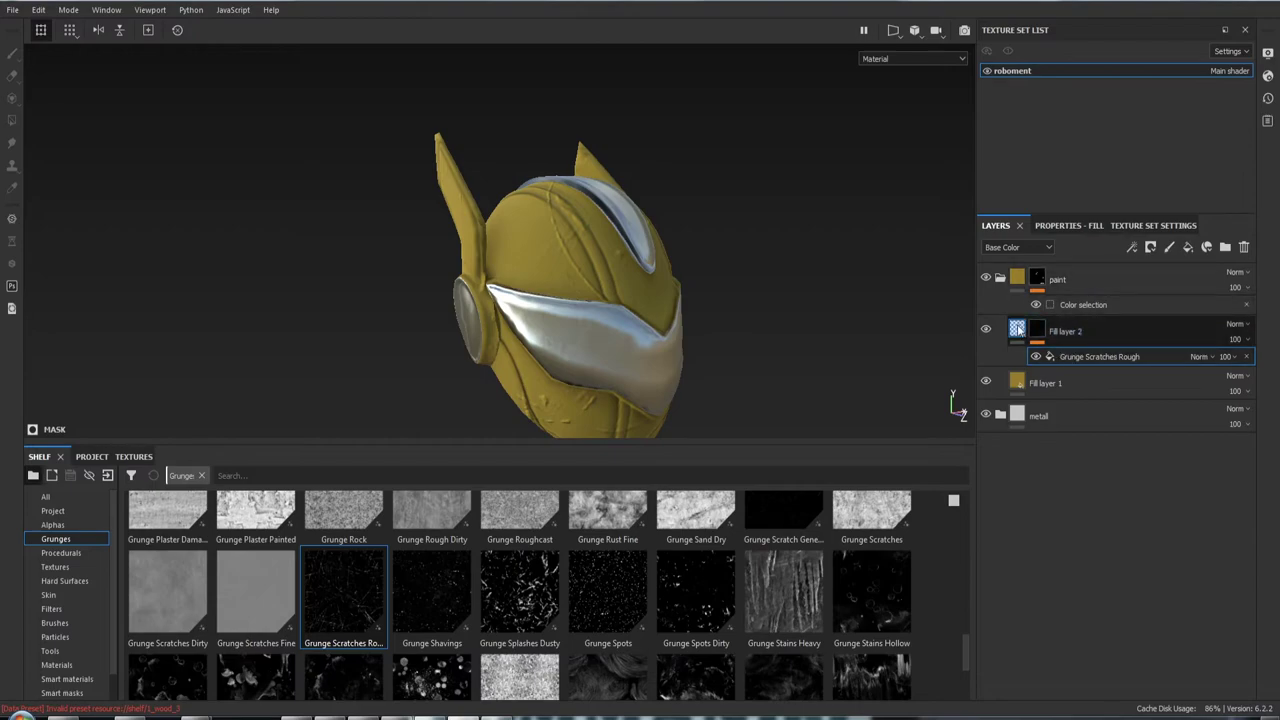
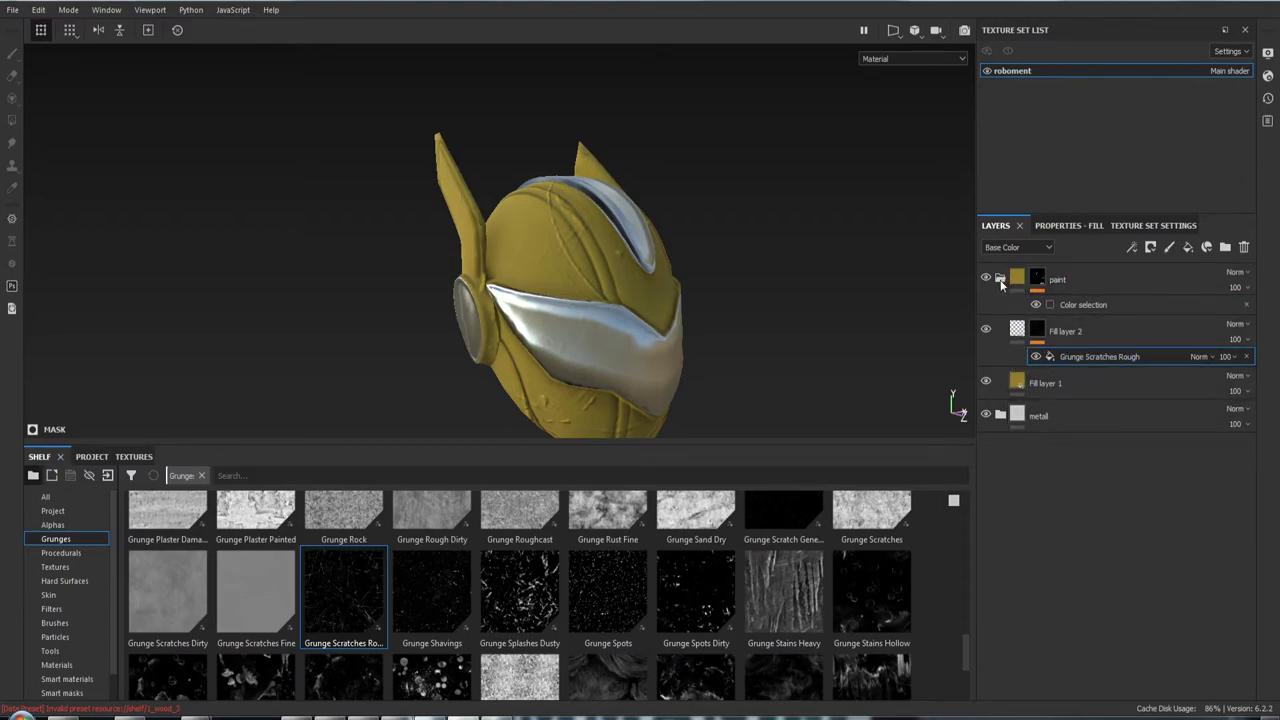
Rename Fill layer 1 to 'color'
click(1052, 388)
double_click(1052, 385)
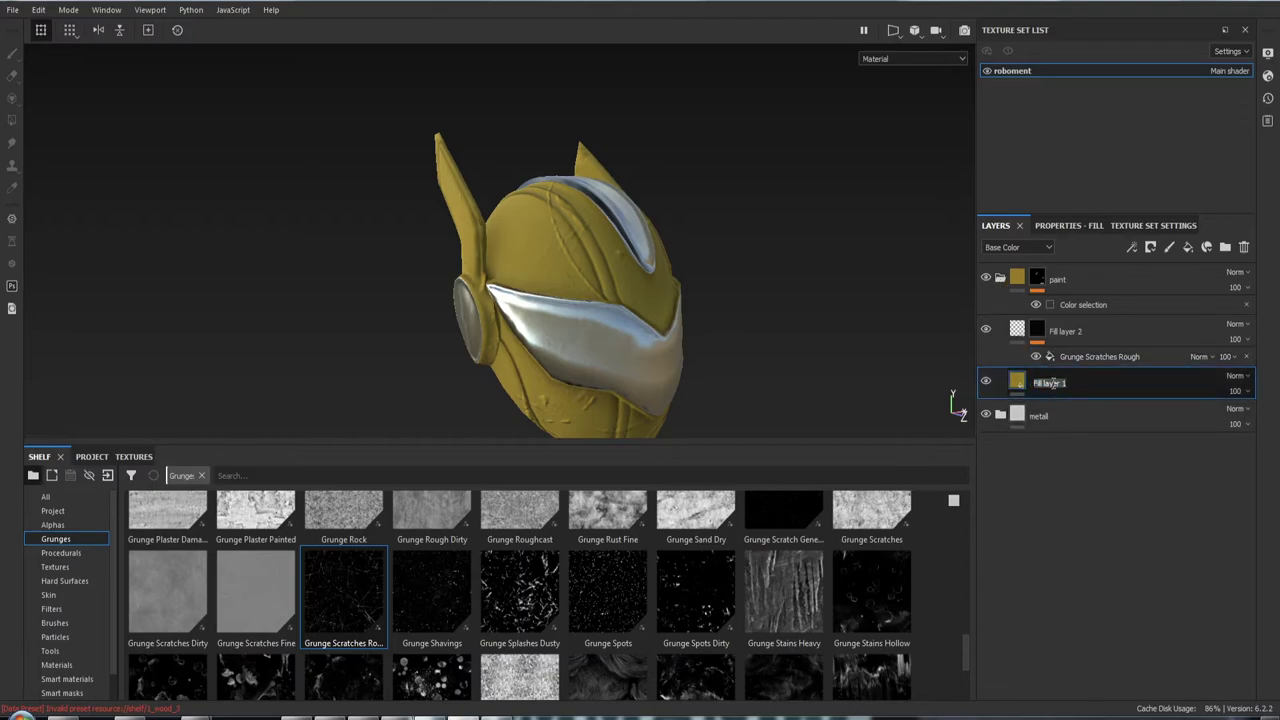
text(d)
text(r)
key(Return)
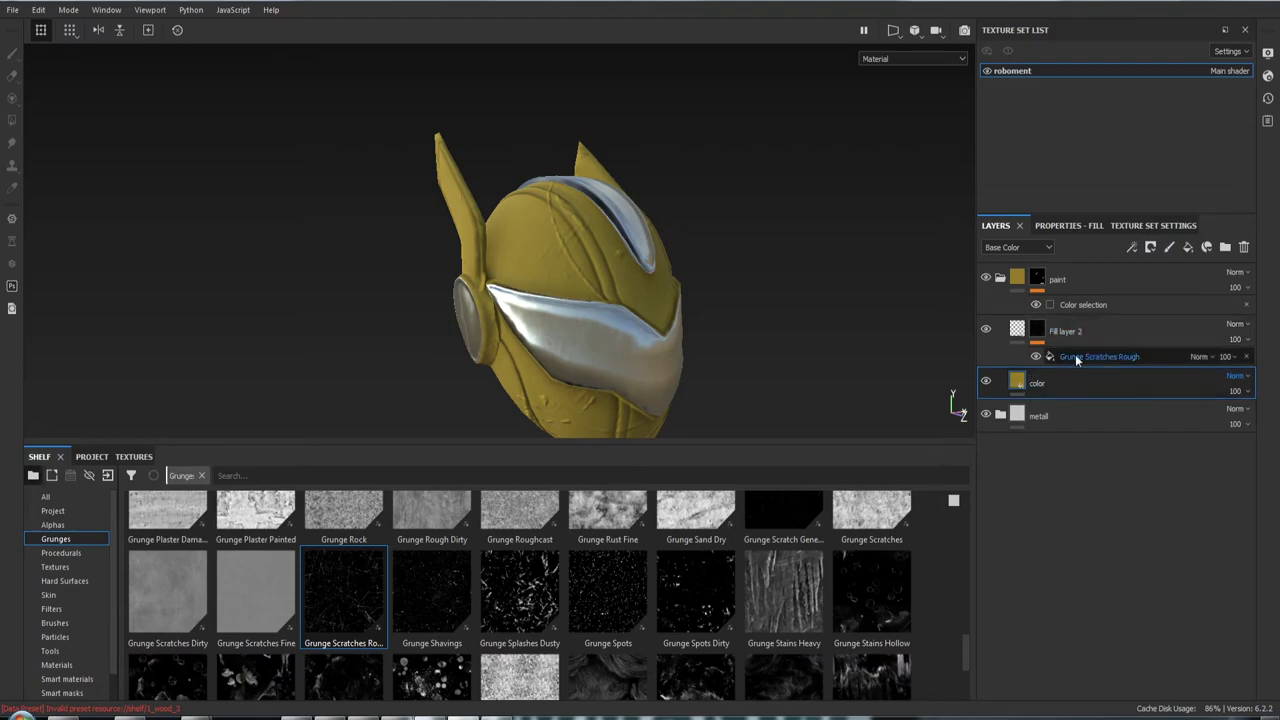
Toggle the paint folder's contents and orbit the helmet to check the result
click(1001, 280)
click(1001, 280)
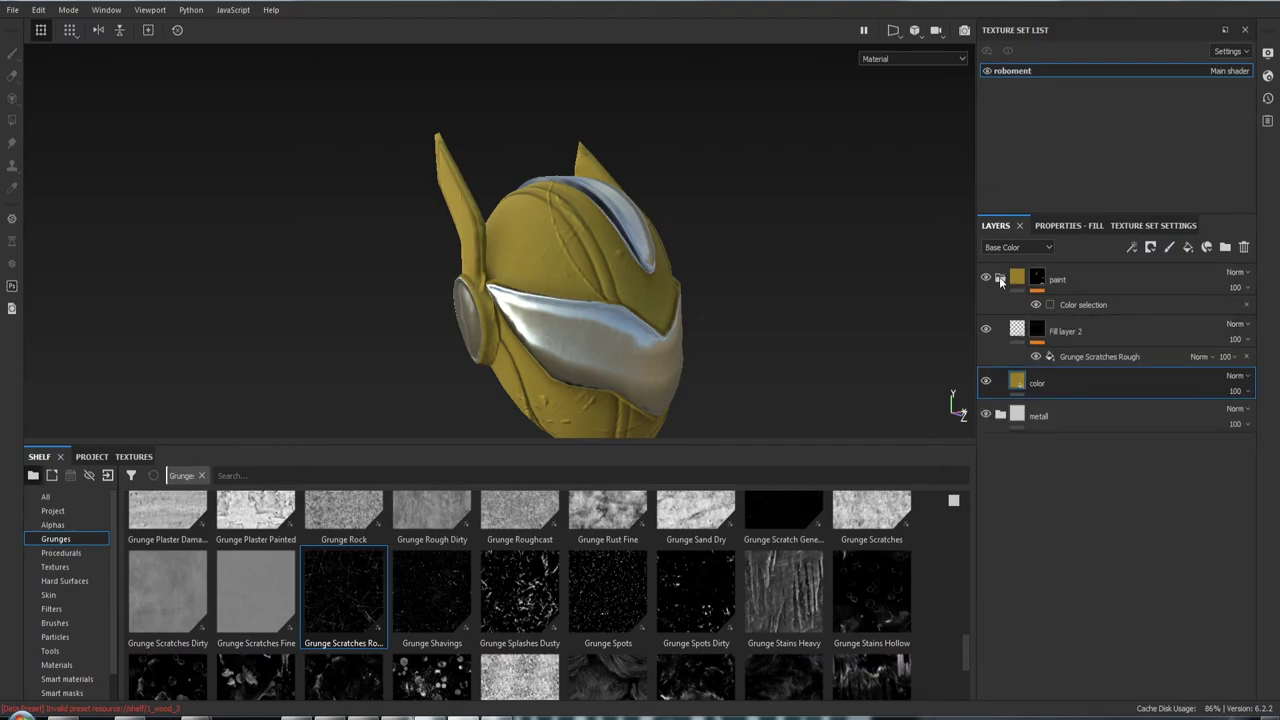
click(1001, 280)
click(1001, 280)
mouse_move(700, 290)
alt+mouse_down()
mouse_move(876, 320)
mouse_move(644, 208)
mouse_move(568, 287)
mouse_move(594, 307)
mouse_move(554, 317)
mouse_move(600, 415)
mouse_move(574, 246)
alt+mouse_up()
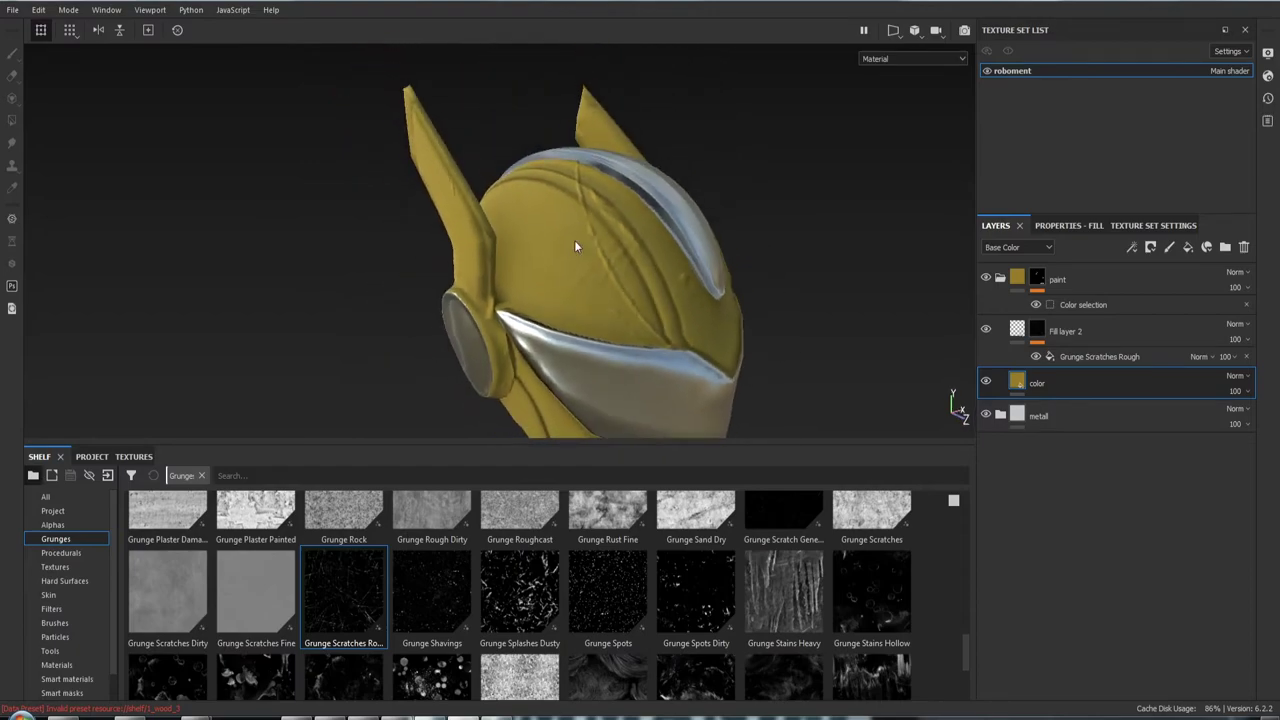
alt+drag(713, 338, 718, 369)
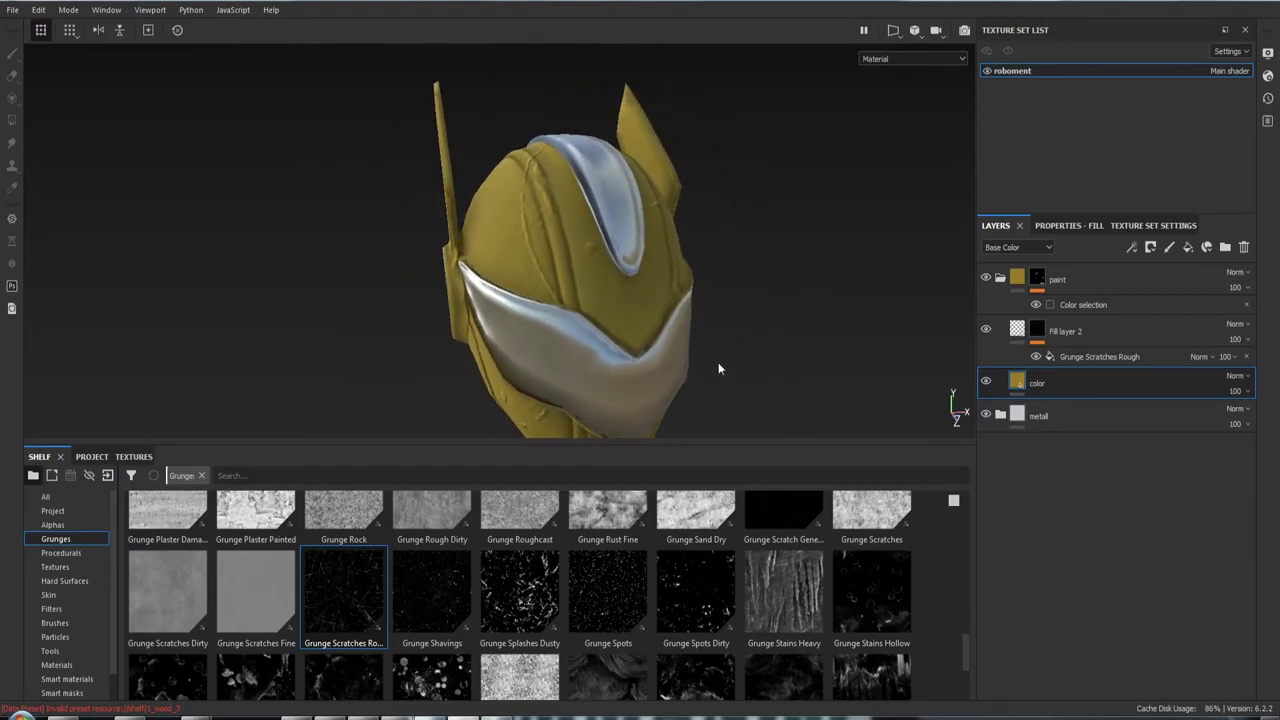
Inspect the Grunge Scratches Rough mask's fill properties
click(1075, 357)
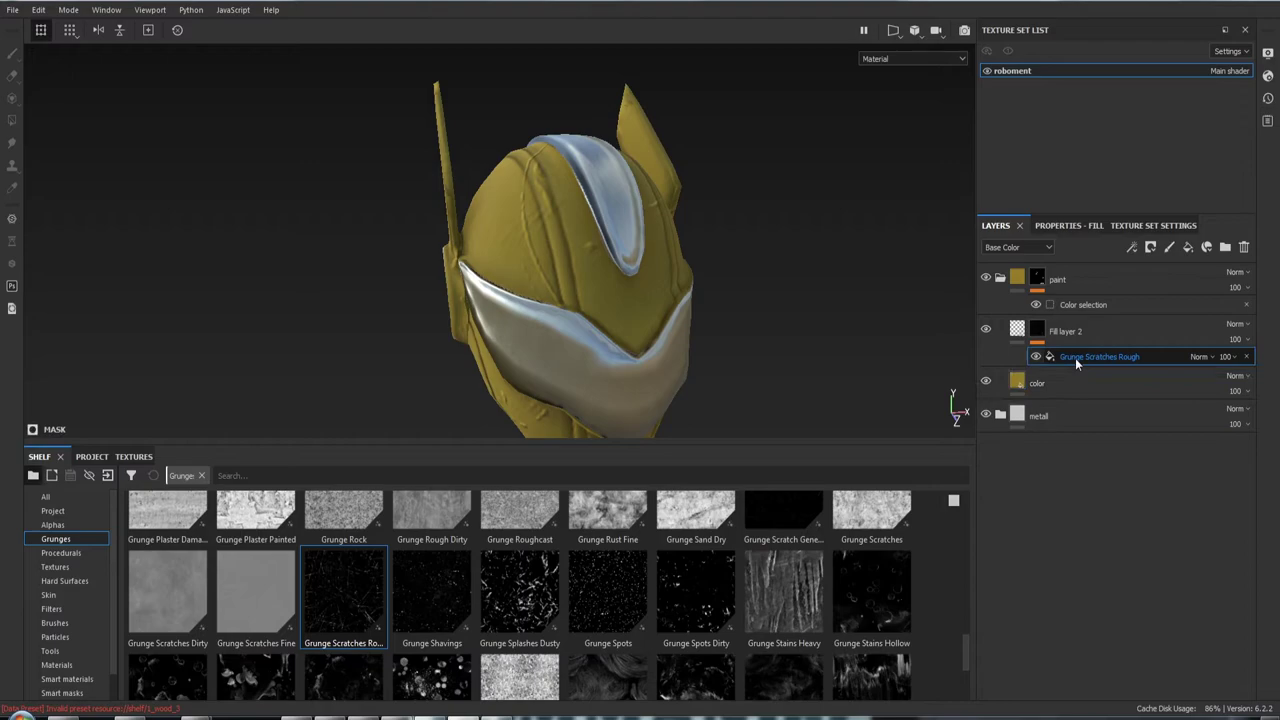
click(1075, 226)
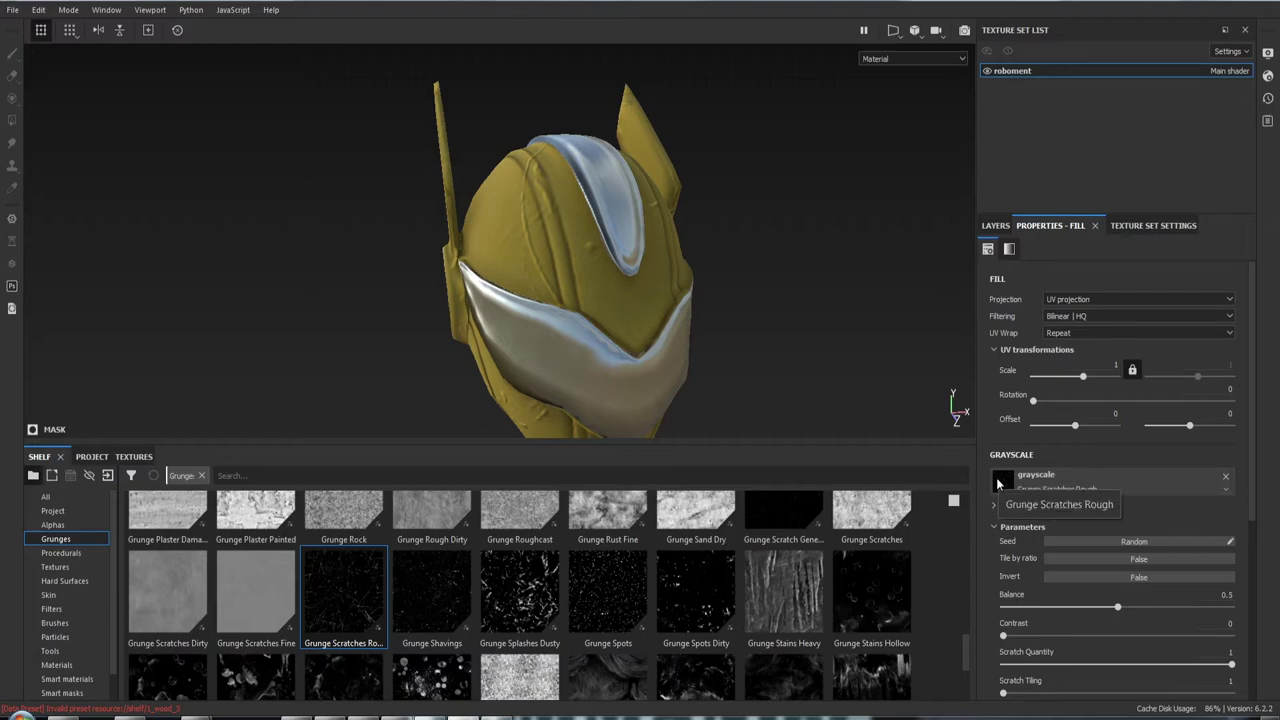
scroll(1164, 511, down, 2)
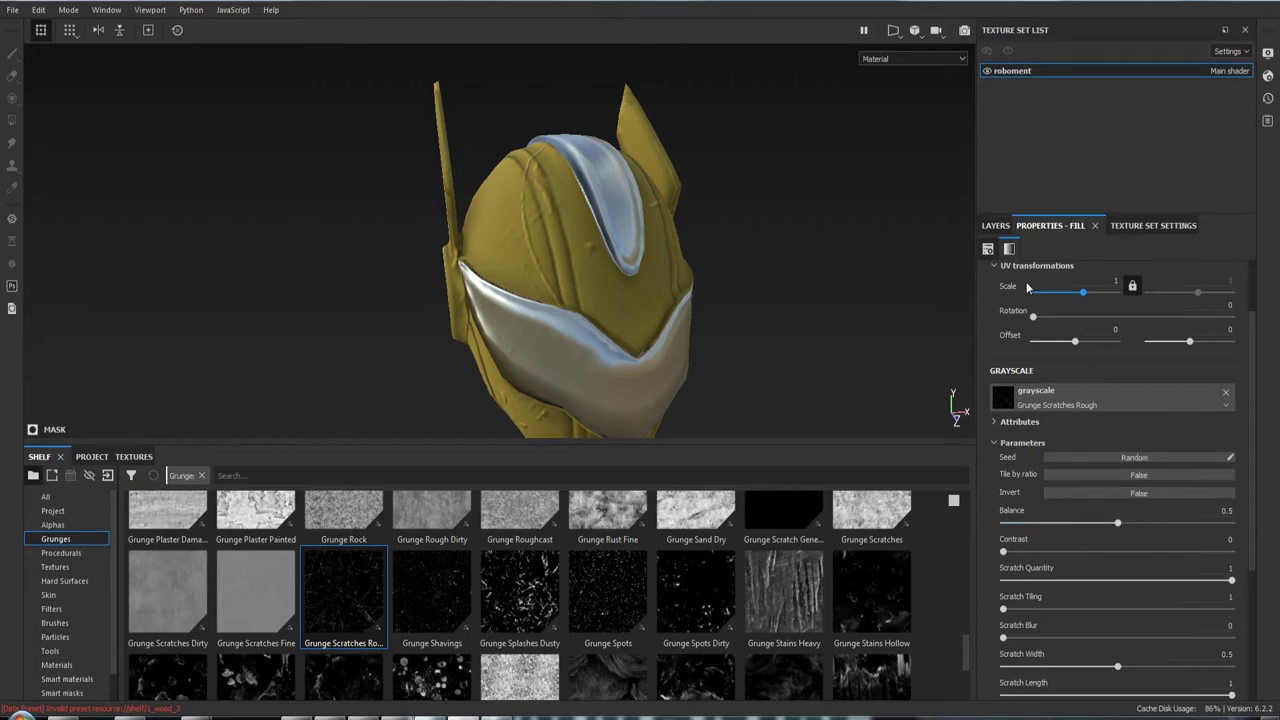
click(995, 225)
Lower Fill layer 2's height to -0.0893 so scratches dent inward
click(1017, 329)
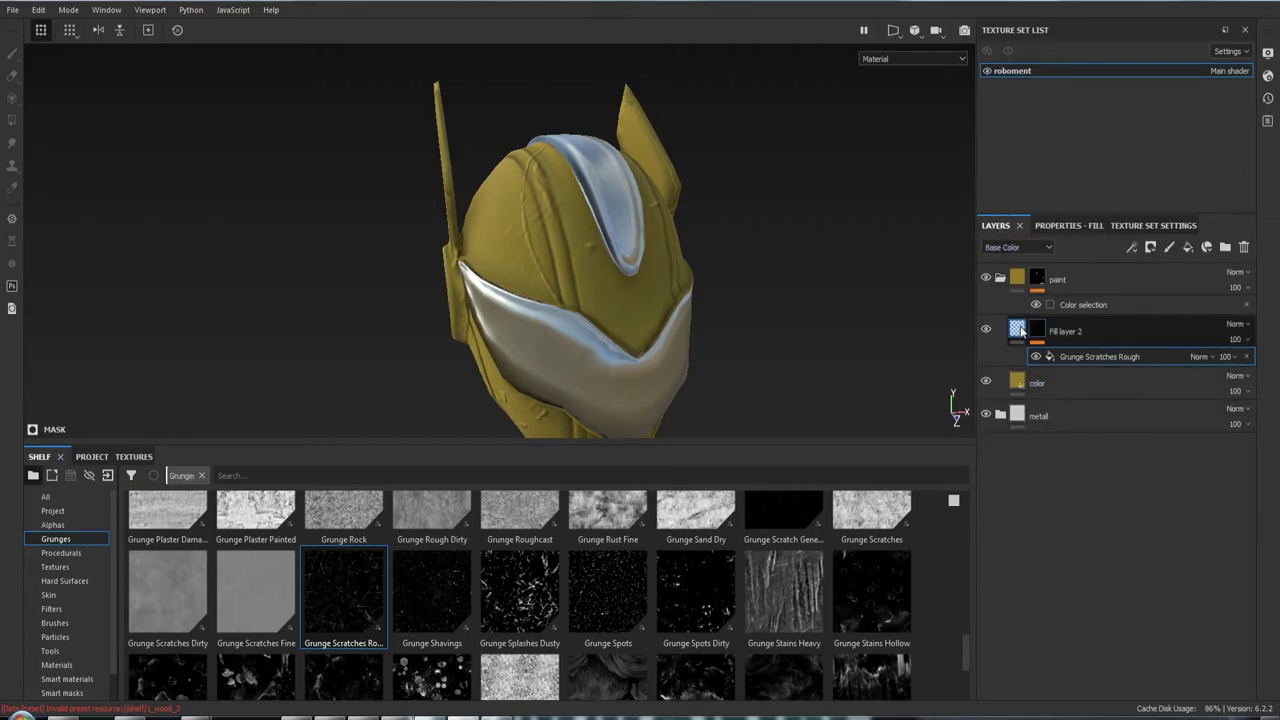
click(1046, 226)
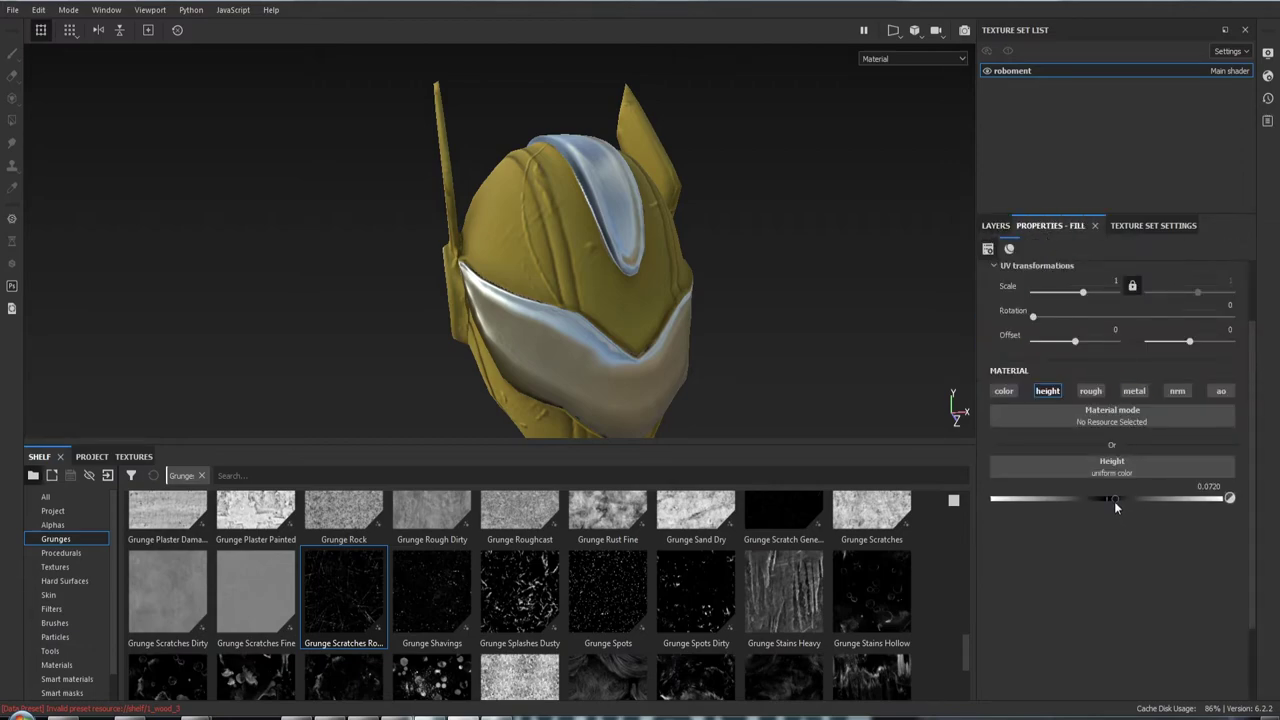
mouse_move(1114, 501)
mouse_down()
mouse_move(1100, 499)
mouse_move(1150, 499)
mouse_move(1096, 500)
mouse_up()
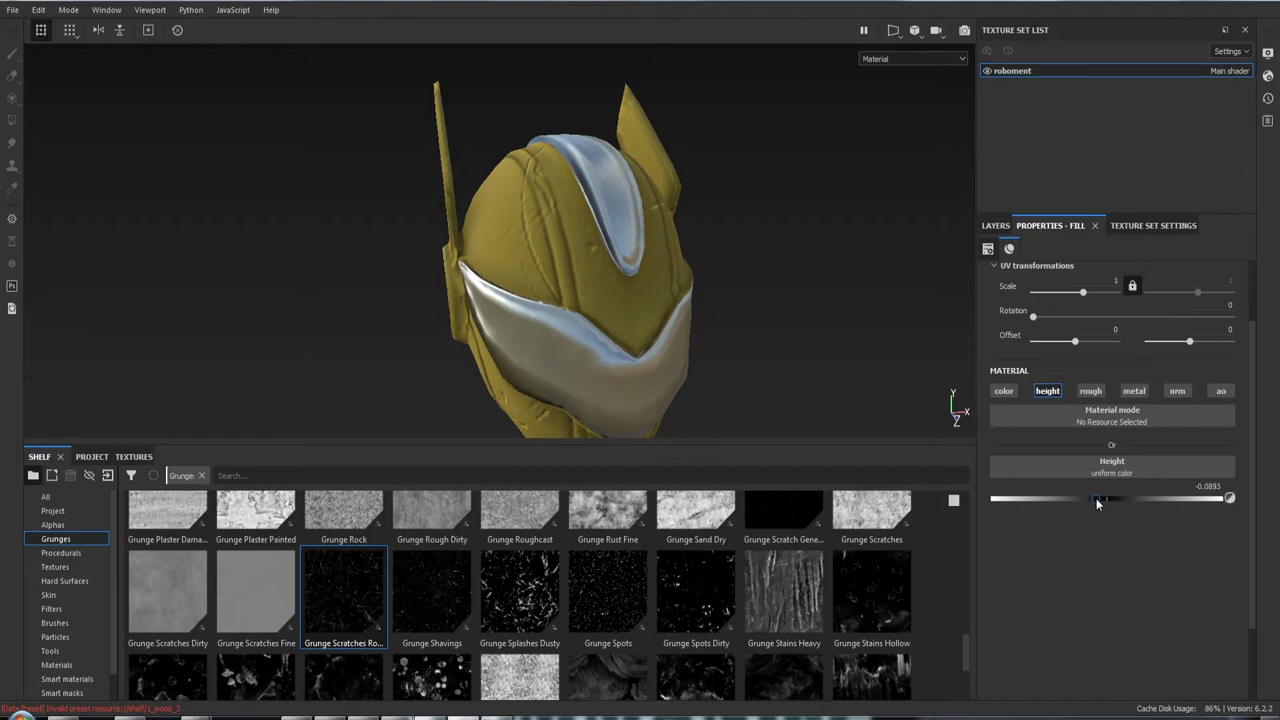
mouse_move(731, 314)
alt+mouse_down()
mouse_move(871, 300)
mouse_move(764, 350)
mouse_move(803, 209)
mouse_move(863, 174)
mouse_move(731, 189)
mouse_move(771, 264)
mouse_move(880, 262)
alt+mouse_up()
Set the Grunge Scratches Rough mask's UV tiling scale to 7
click(995, 226)
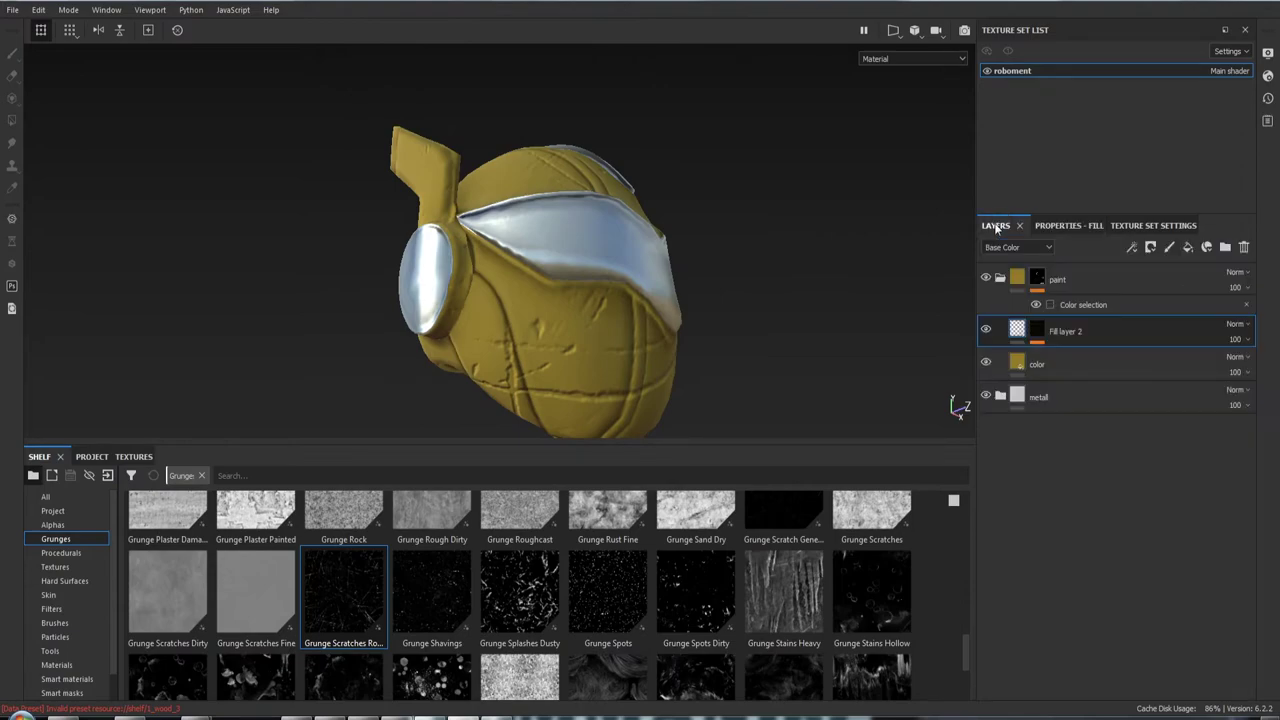
click(1036, 331)
drag(343, 595, 1068, 345)
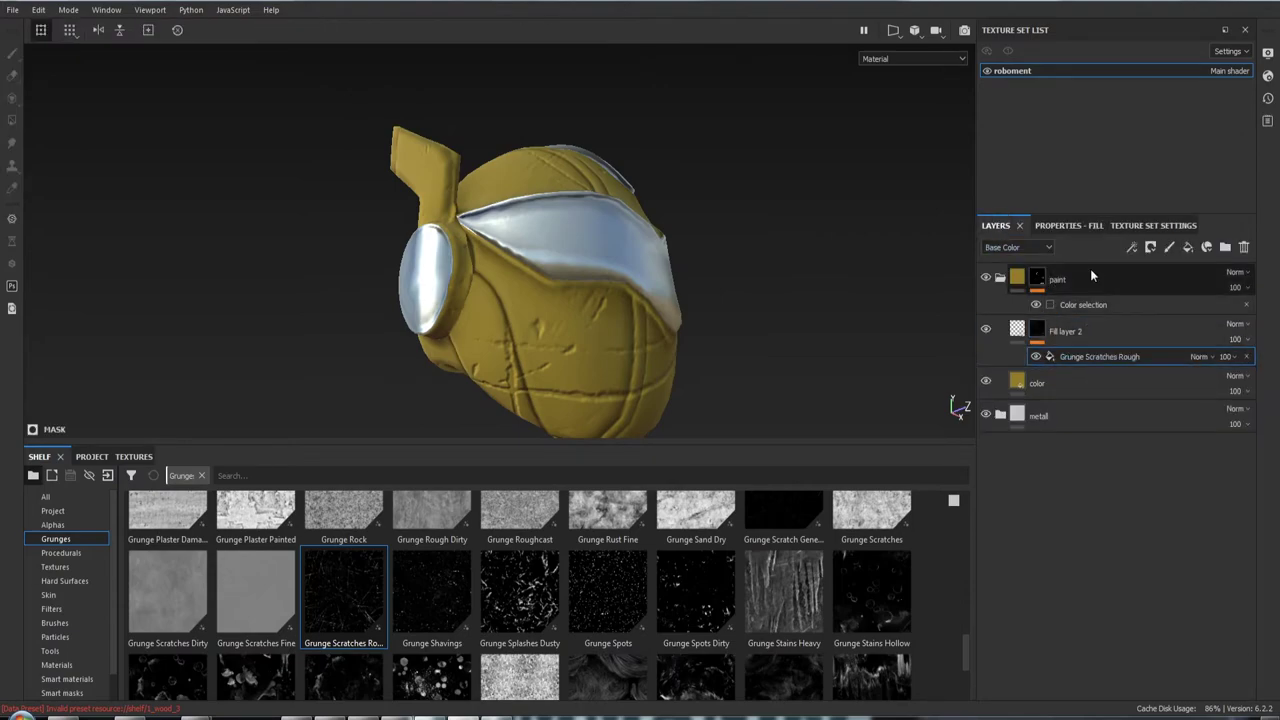
alt+drag(640, 330, 717, 340)
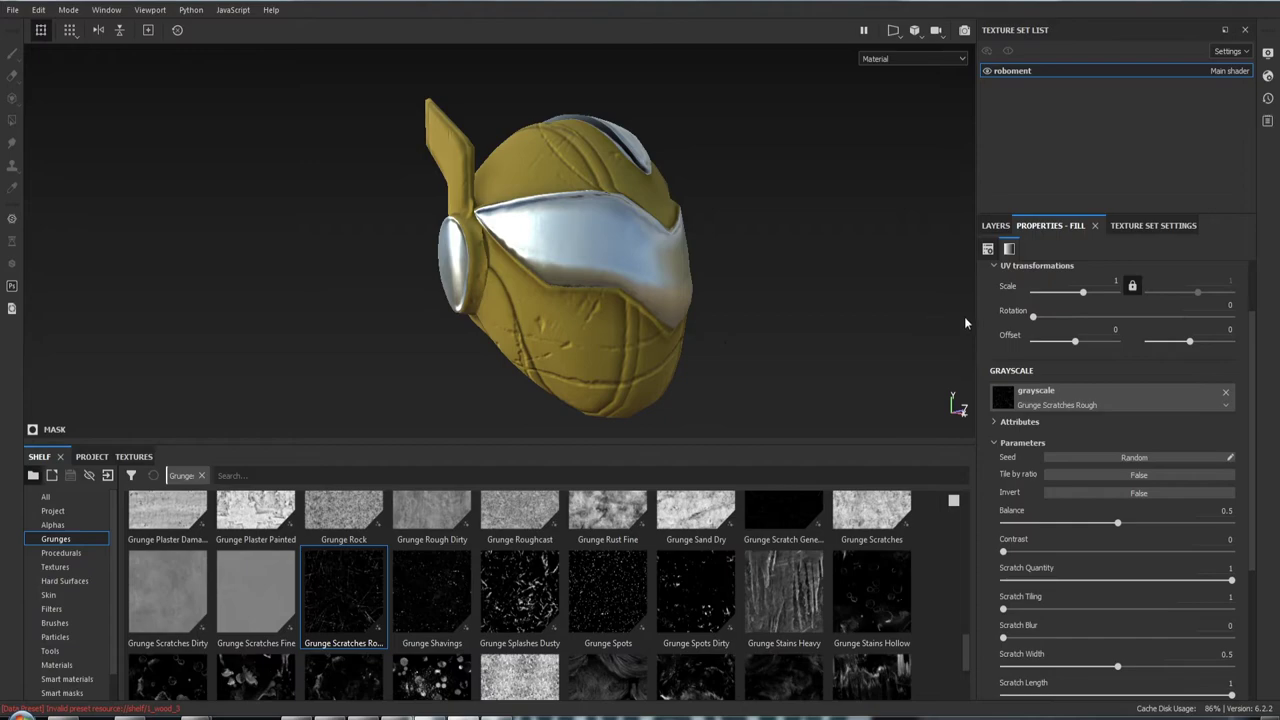
drag(1082, 291, 1089, 292)
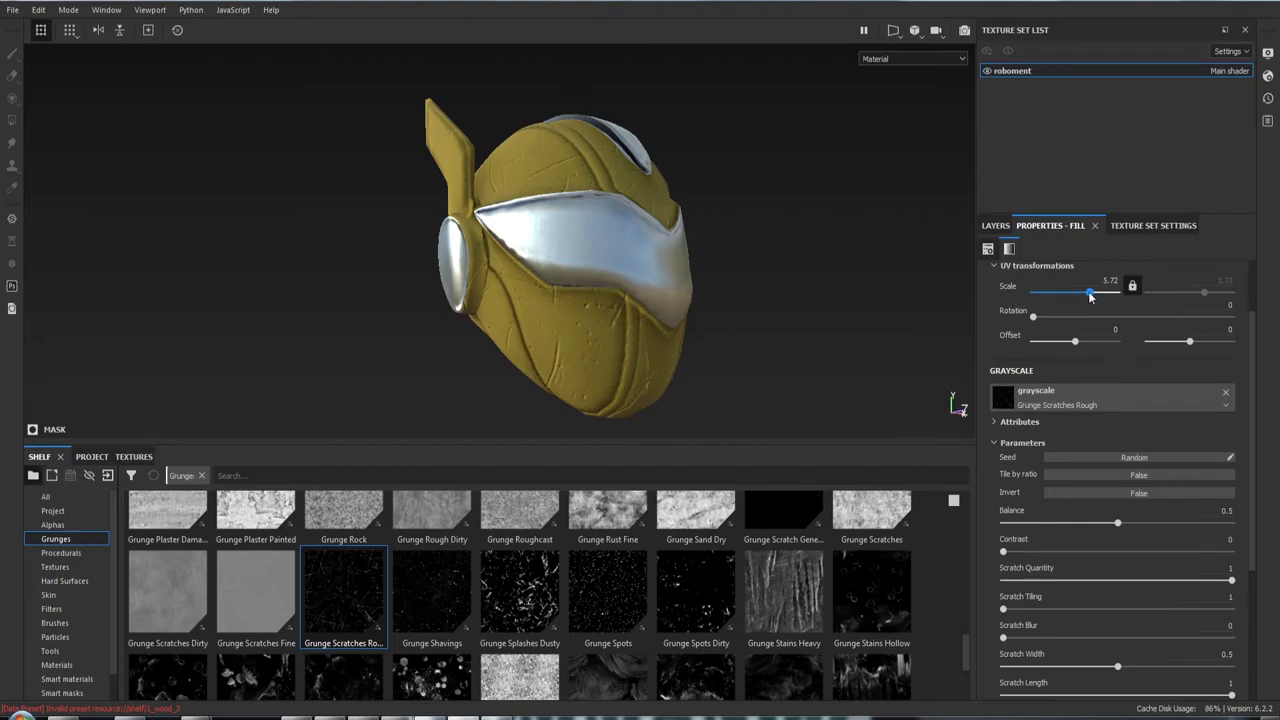
mouse_move(752, 178)
alt+mouse_down()
mouse_move(814, 180)
mouse_move(863, 220)
alt+mouse_up()
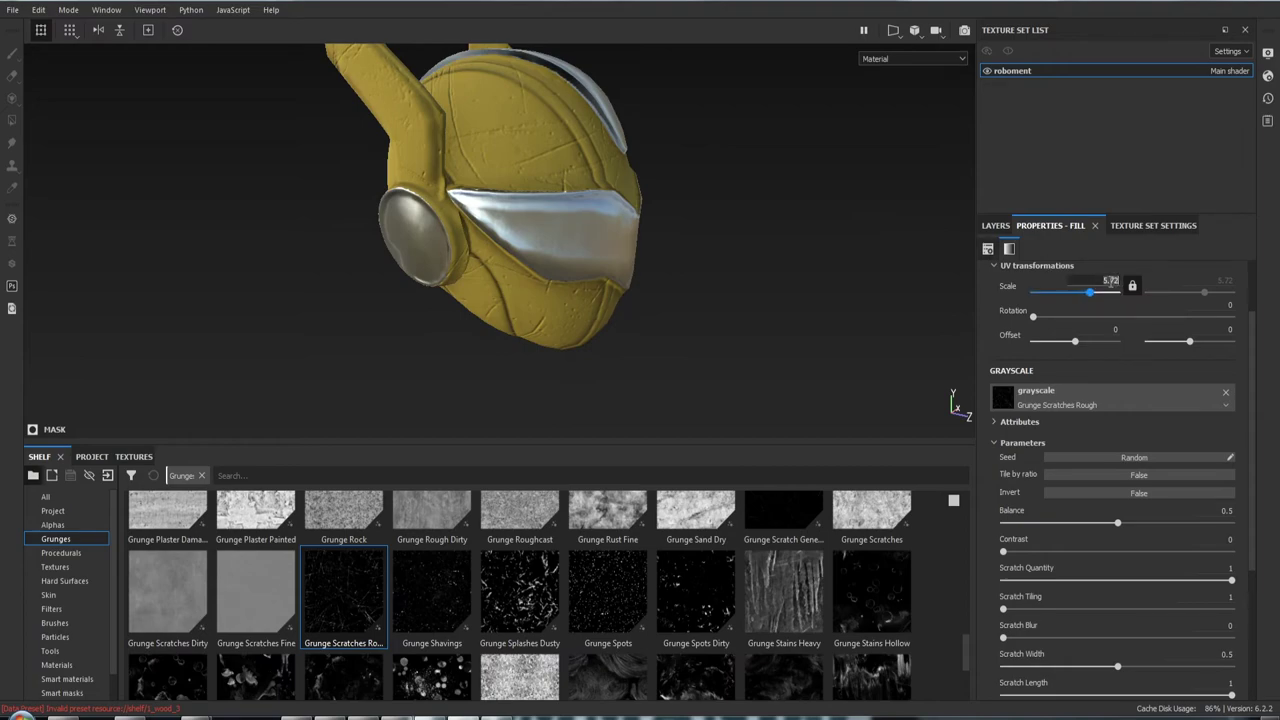
text(7)
key(Return)
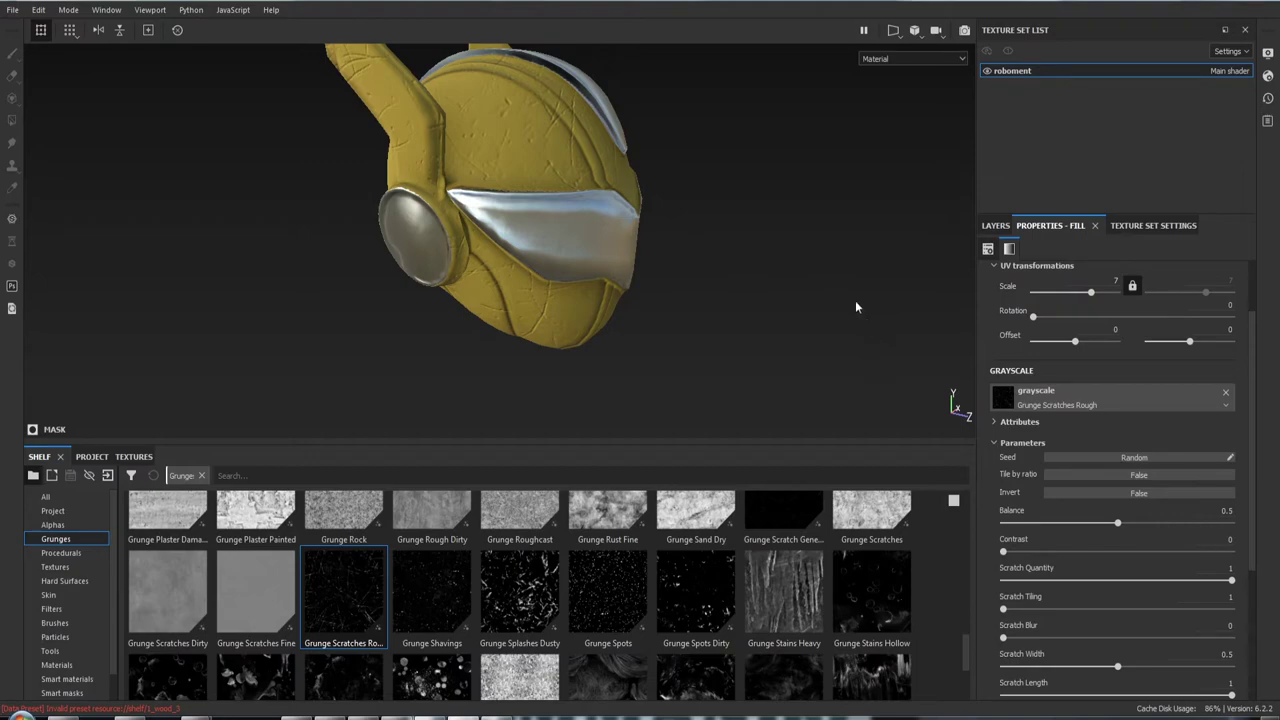
Experiment with the scratch mask Balance, settling at 0.5, while orbiting the helmet
alt+drag(855, 307, 578, 309)
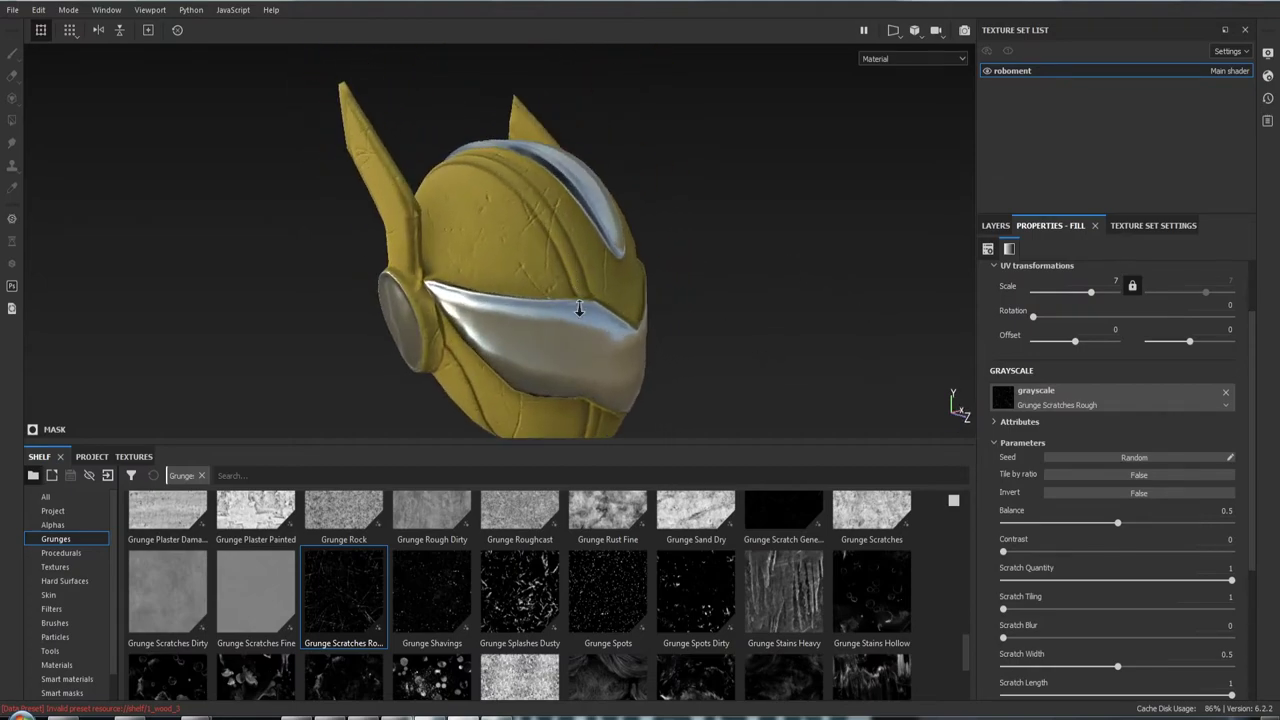
scroll(578, 309, up, 3)
scroll(470, 290, down, 3)
alt+drag(516, 272, 538, 272)
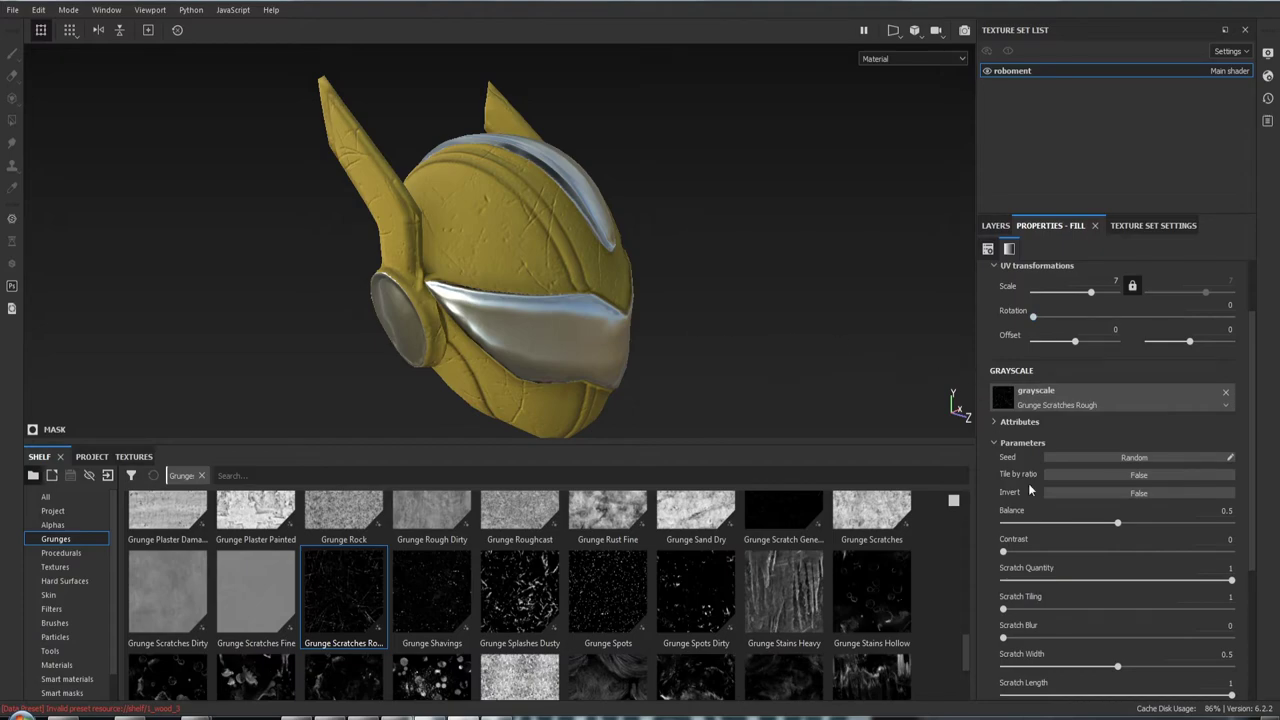
mouse_move(634, 335)
alt+mouse_down()
mouse_move(631, 251)
mouse_move(674, 244)
alt+mouse_up()
mouse_move(1117, 524)
mouse_down()
mouse_move(1050, 528)
mouse_move(1101, 537)
mouse_up()
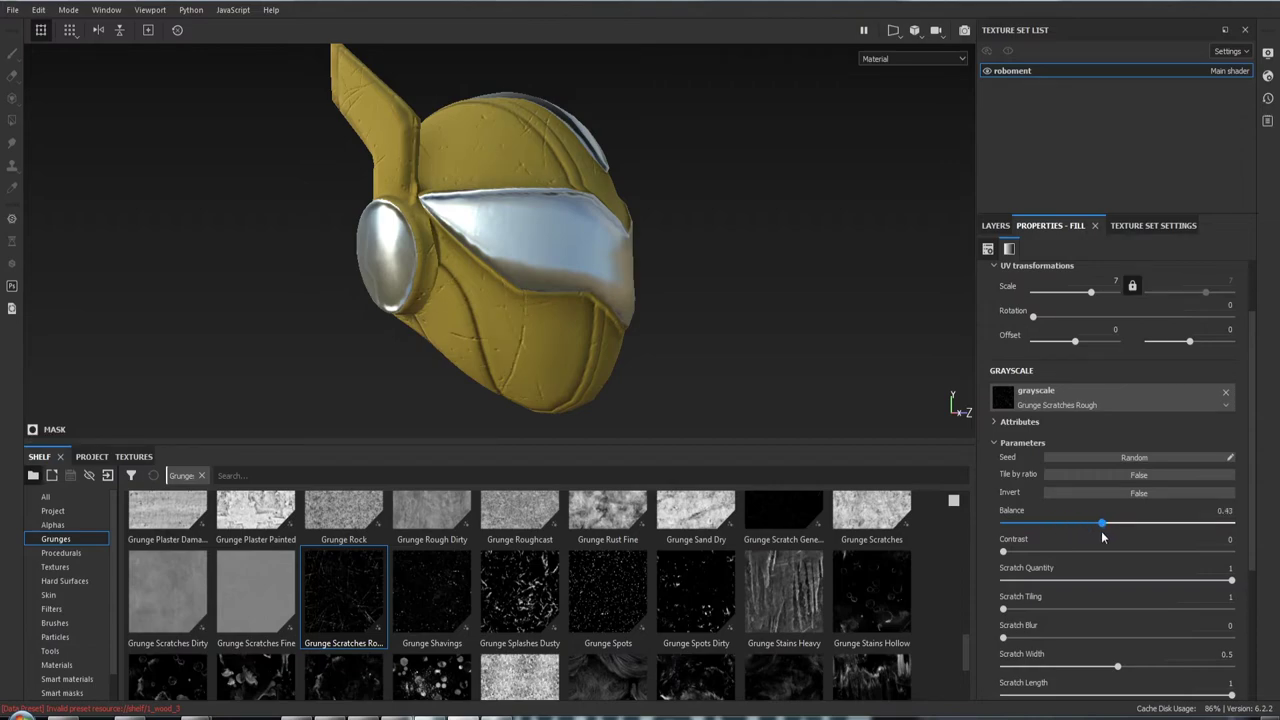
drag(1102, 538, 1117, 537)
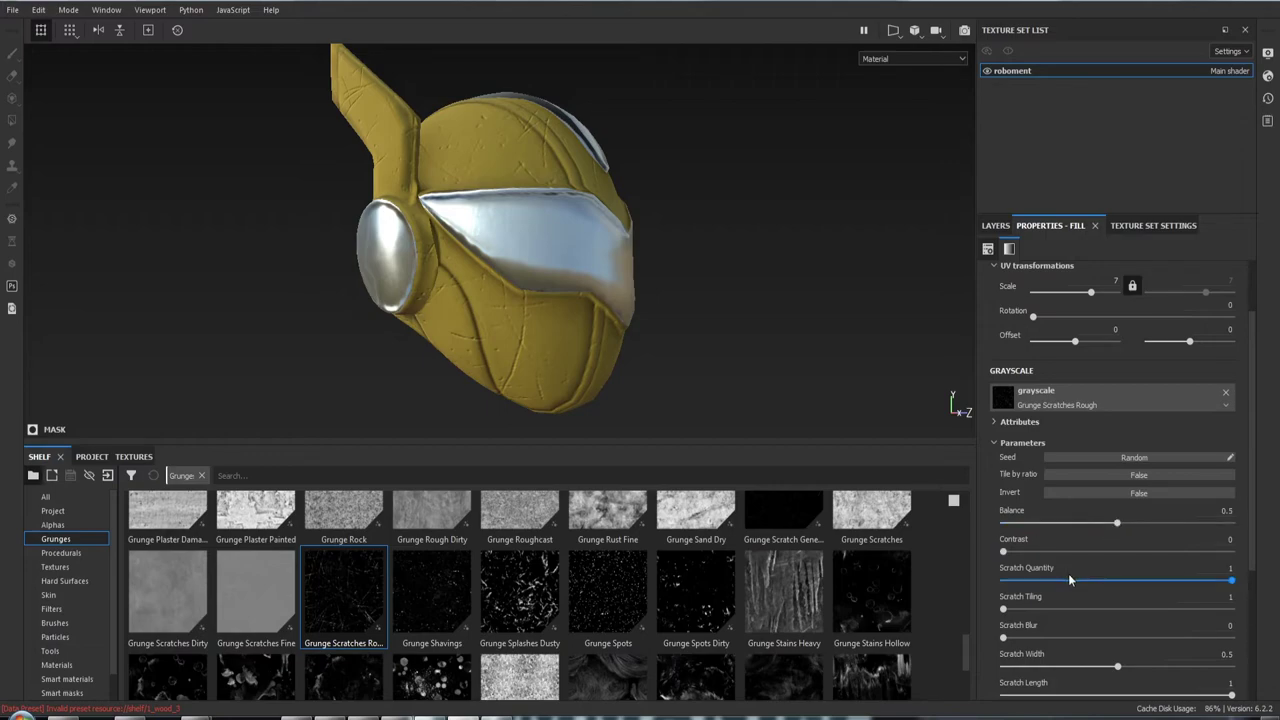
scroll(1140, 566, down, 2)
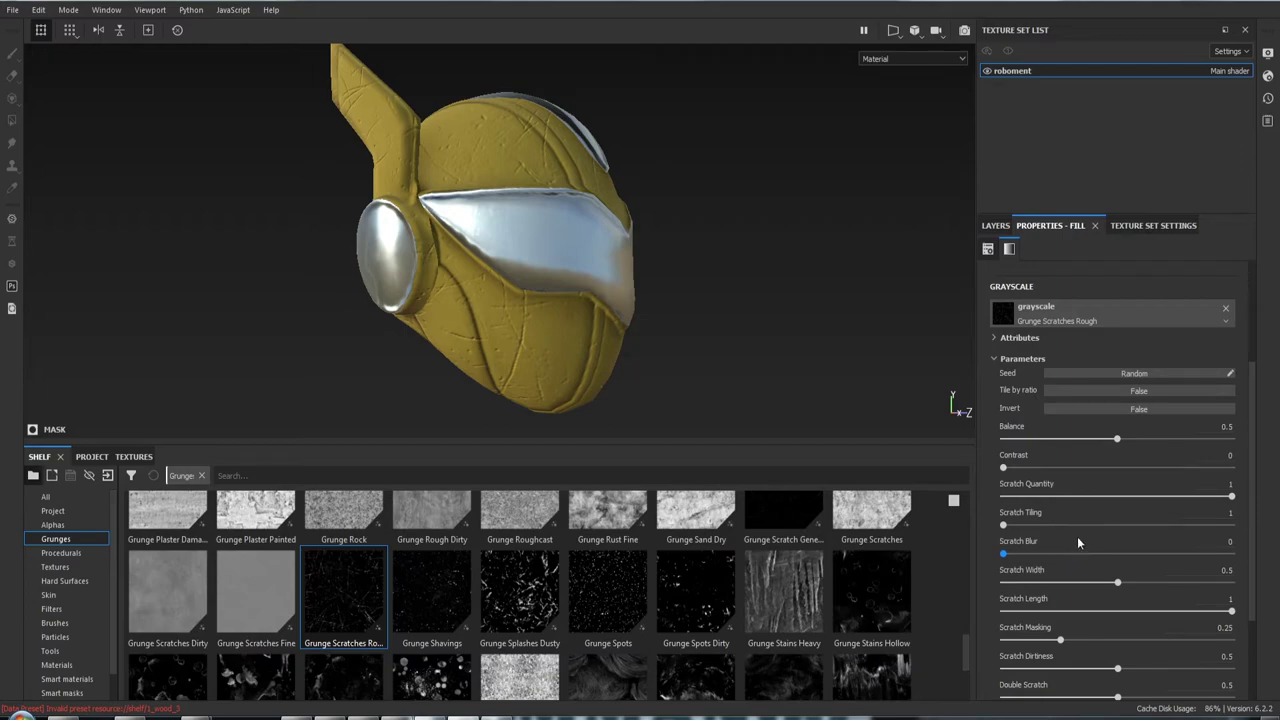
Blur the scratches and make them narrower, shorter and less dirty
drag(1003, 553, 1043, 555)
mouse_move(1043, 555)
mouse_down()
mouse_move(1110, 556)
mouse_move(1058, 556)
mouse_up()
drag(1119, 582, 1077, 591)
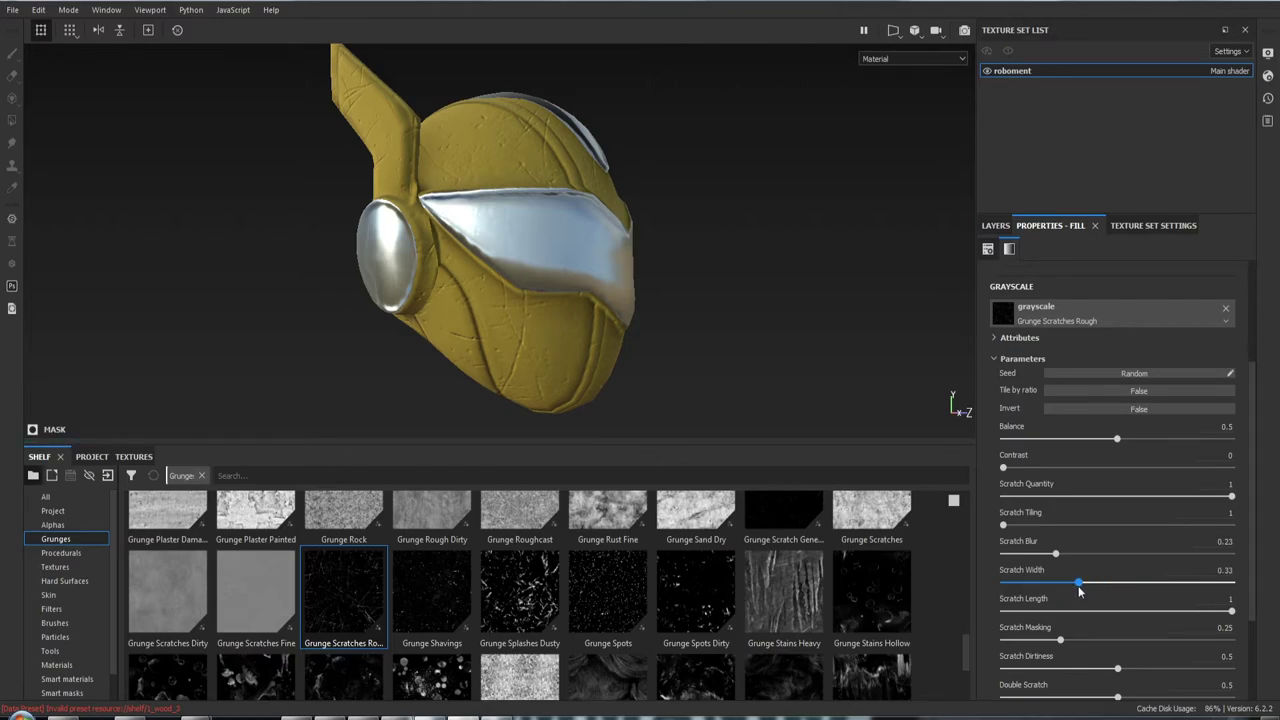
mouse_move(690, 380)
alt+mouse_down()
mouse_move(706, 357)
mouse_move(634, 289)
mouse_move(693, 349)
alt+mouse_up()
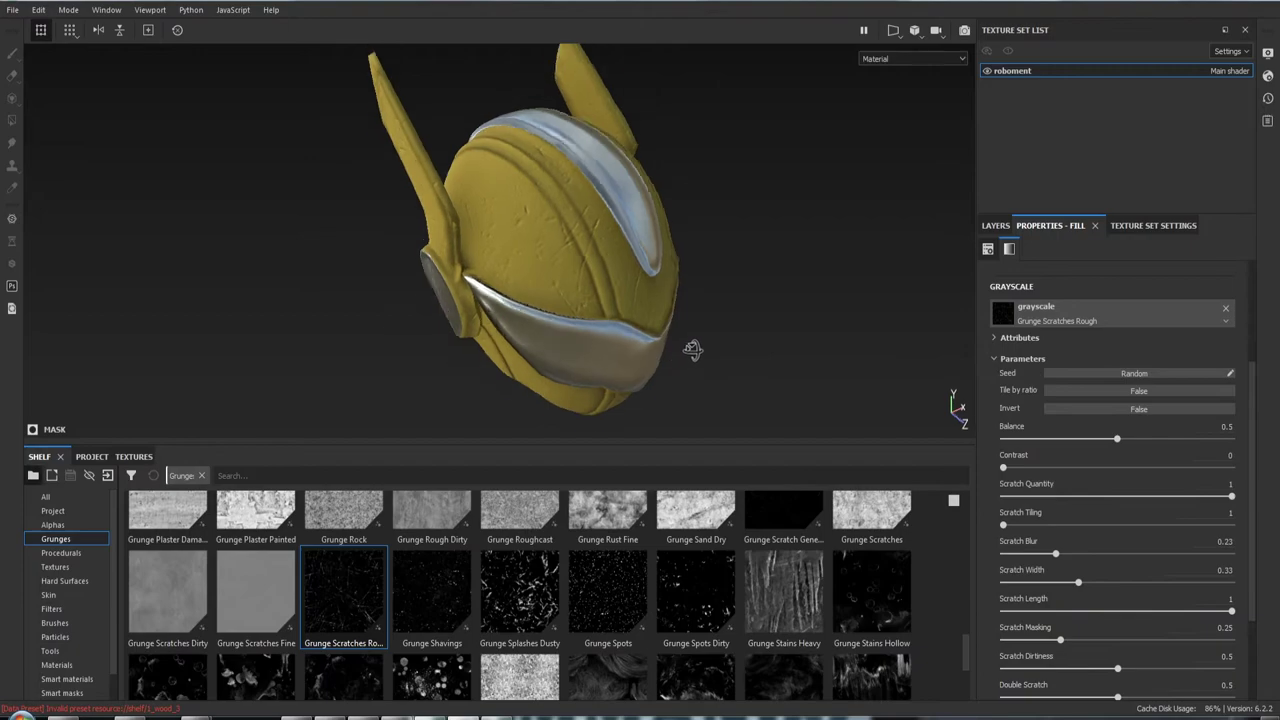
alt+right_drag(693, 349, 629, 460)
mouse_move(629, 460)
alt+mouse_down()
mouse_move(600, 380)
mouse_move(454, 182)
alt+mouse_up()
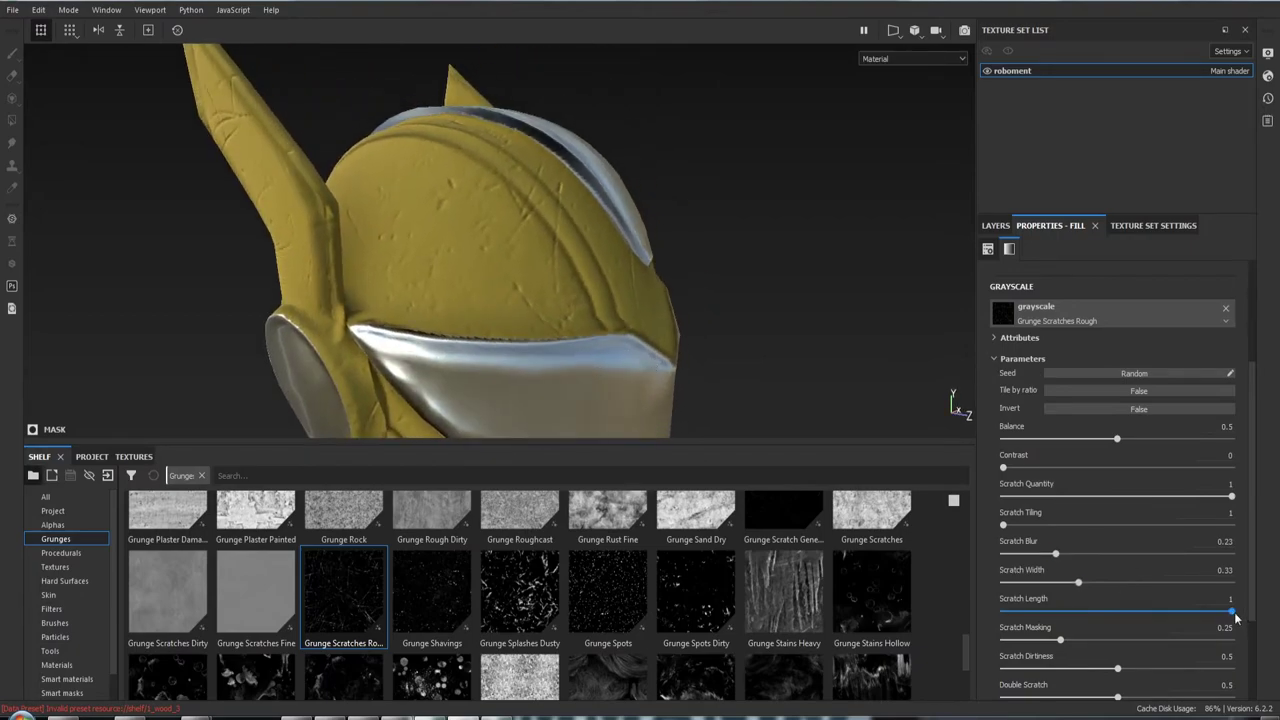
mouse_move(1229, 612)
mouse_down()
mouse_move(1112, 612)
mouse_move(1151, 614)
mouse_up()
scroll(1142, 589, down, 2)
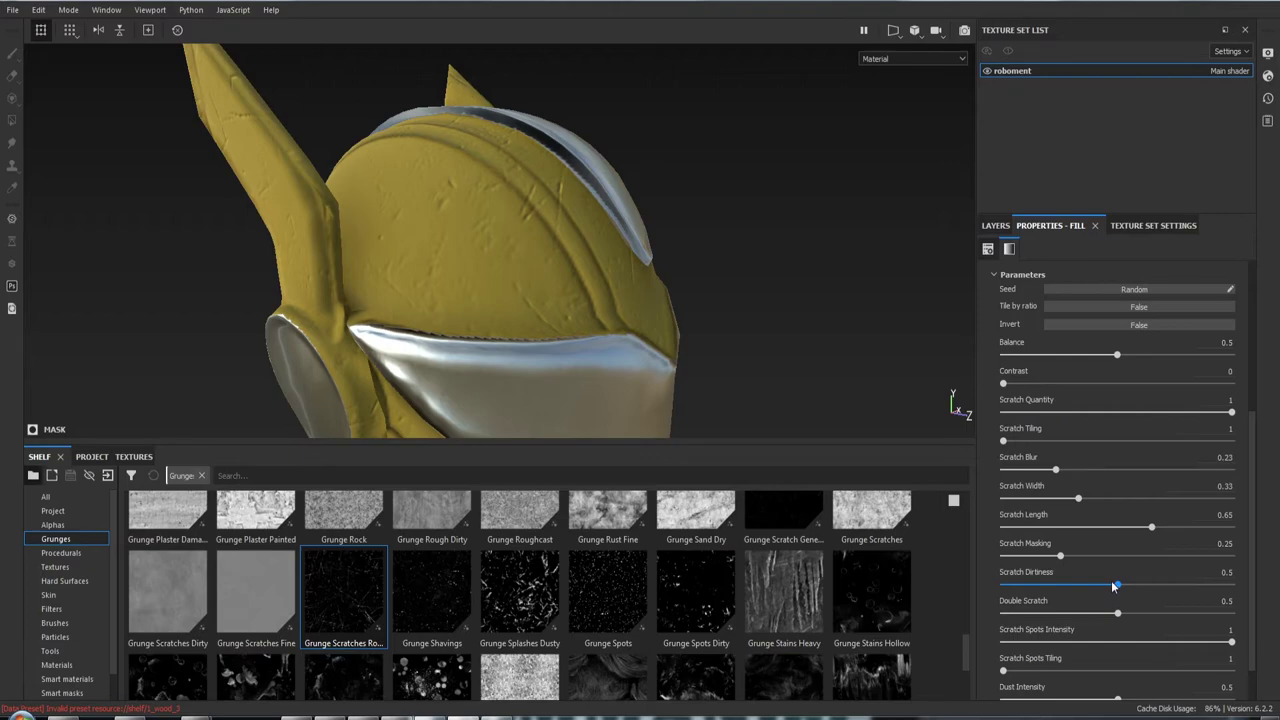
mouse_move(1116, 585)
mouse_down()
mouse_move(1067, 585)
mouse_move(1131, 585)
mouse_move(1124, 593)
mouse_up()
mouse_move(722, 352)
alt+mouse_down()
mouse_move(690, 395)
mouse_move(679, 292)
mouse_move(772, 222)
mouse_move(709, 232)
alt+mouse_up()
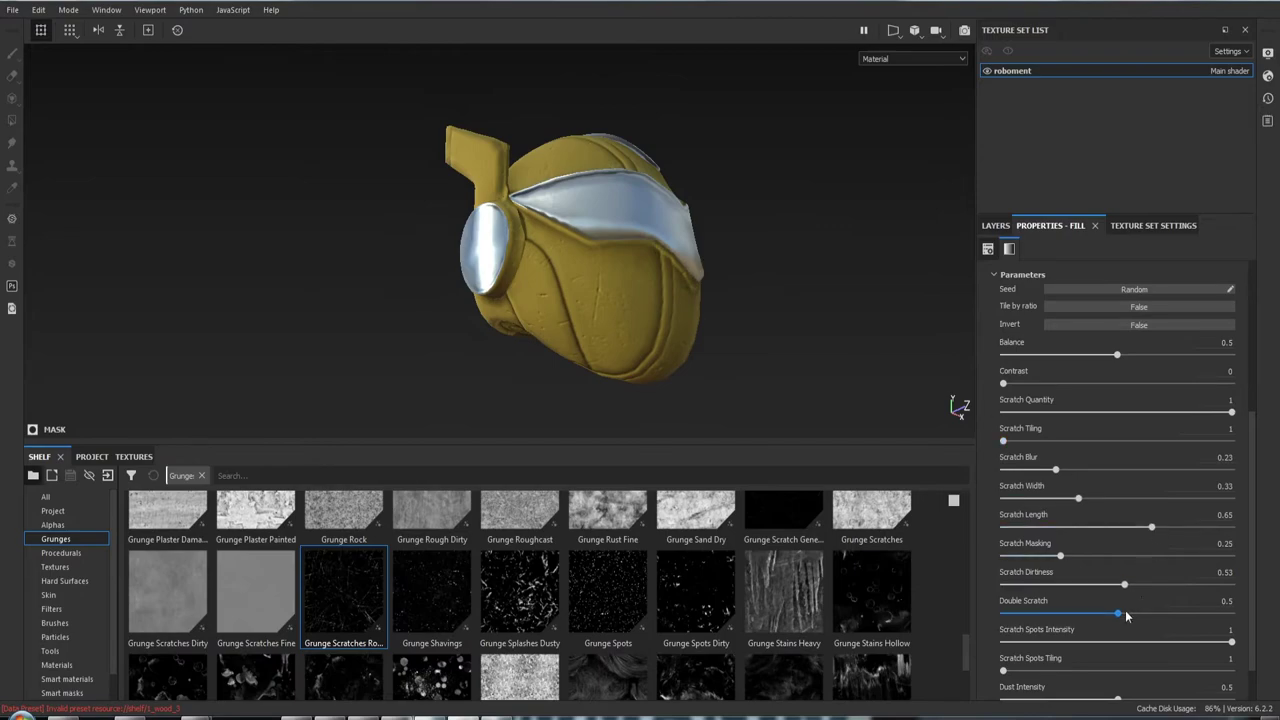
Set Double Scratch to 0.35 and Scratch Spots Intensity to 0.29
drag(1119, 617, 1018, 617)
scroll(714, 386, up, 3)
mouse_move(714, 386)
alt+mouse_down()
mouse_move(663, 366)
mouse_move(698, 483)
mouse_move(654, 326)
alt+mouse_up()
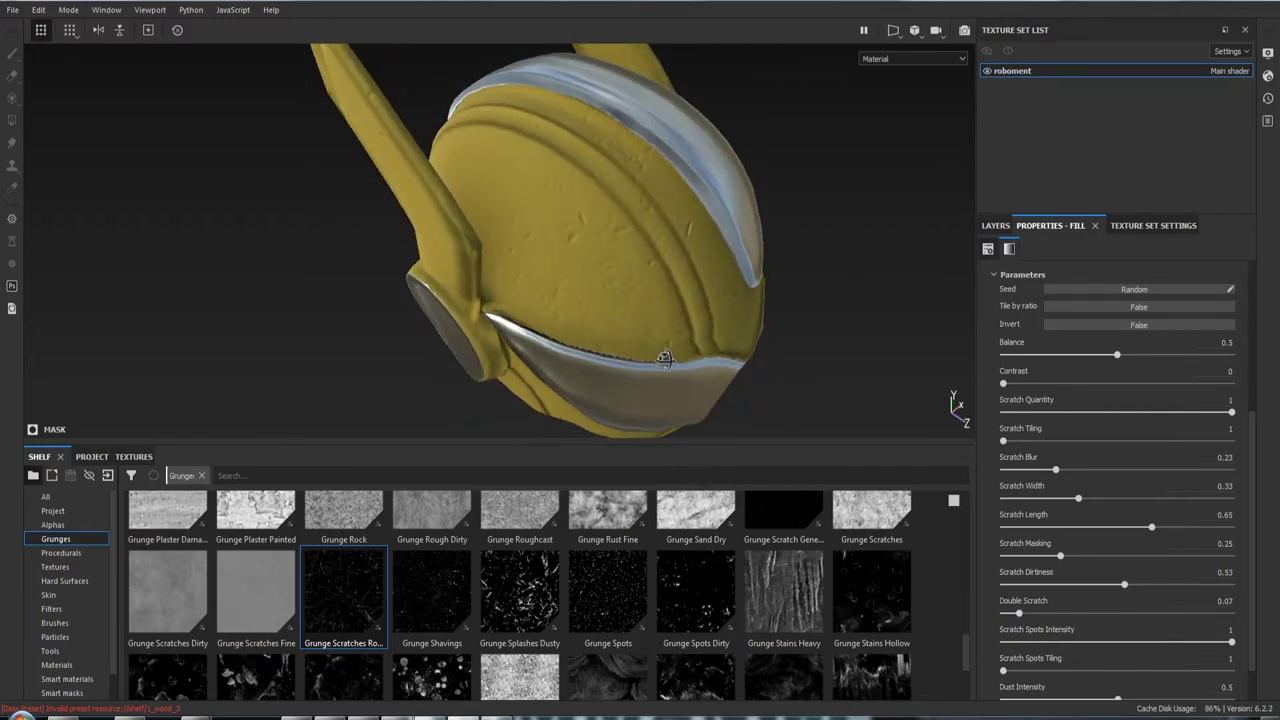
mouse_move(1025, 613)
mouse_down()
mouse_move(1174, 614)
mouse_move(1082, 617)
mouse_up()
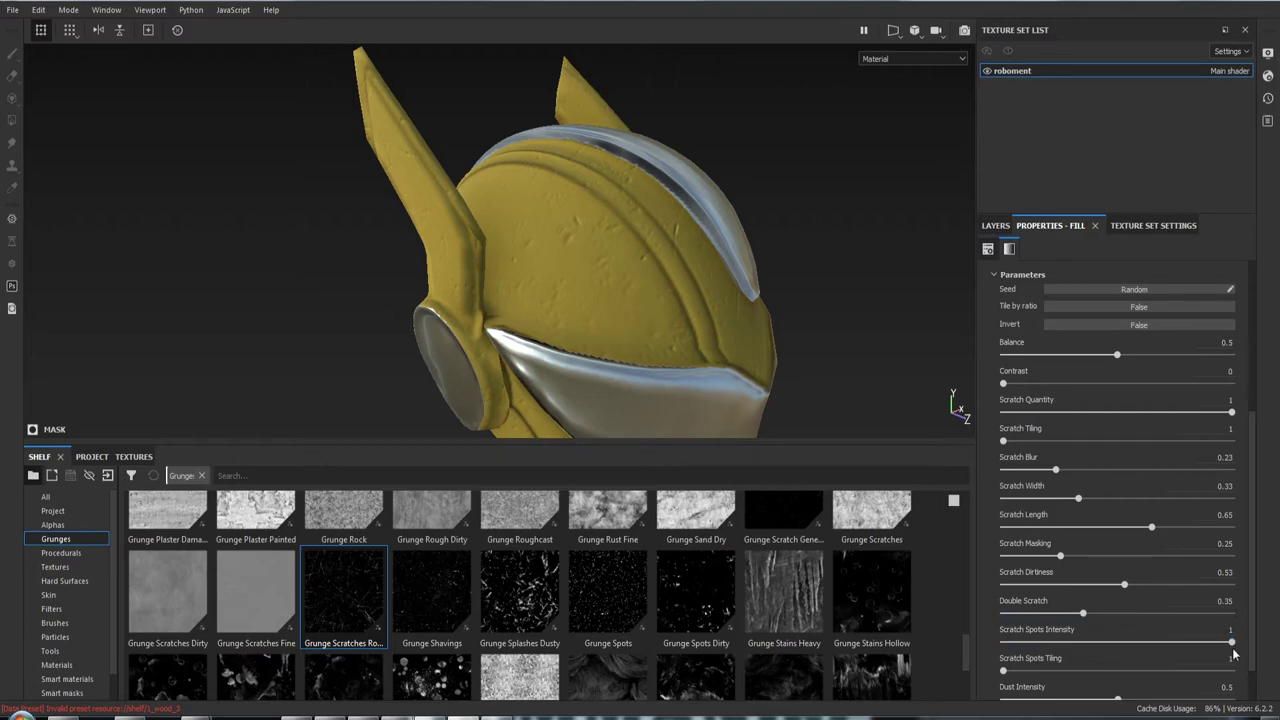
mouse_move(1230, 643)
mouse_down()
mouse_move(1025, 645)
mouse_move(1086, 618)
mouse_move(1066, 653)
mouse_move(1178, 655)
mouse_up()
scroll(1086, 618, down, 1)
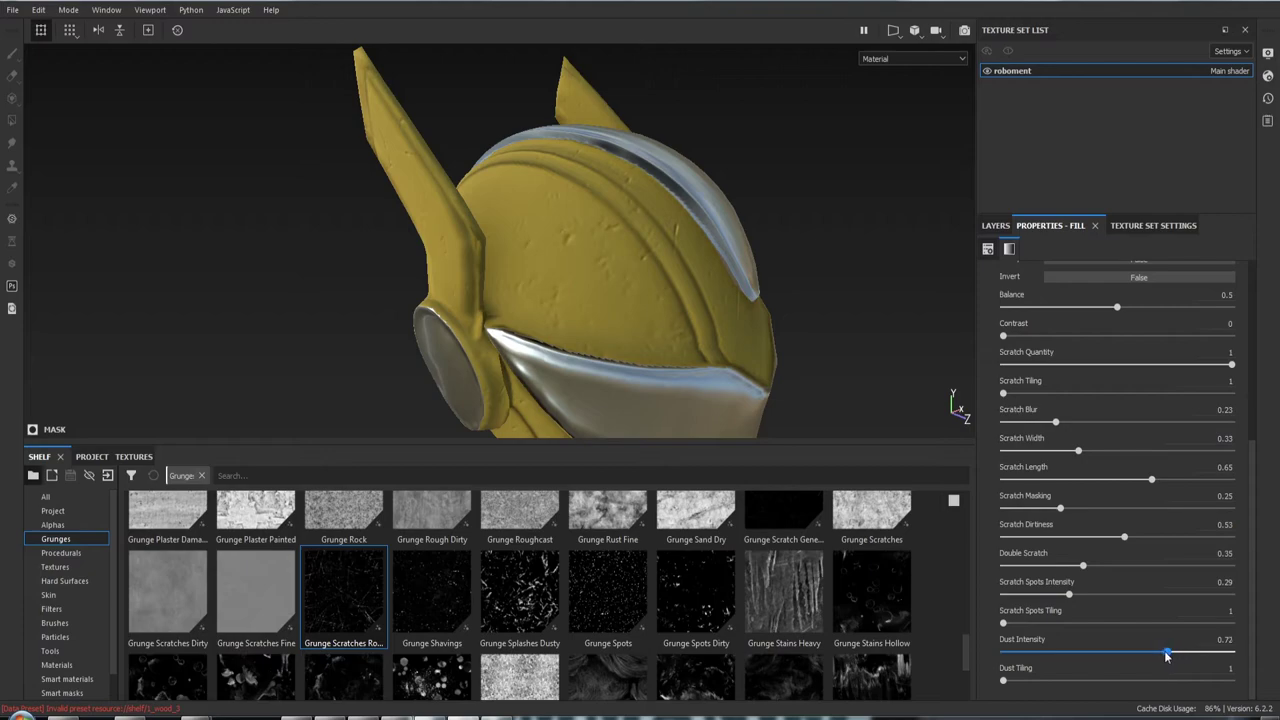
alt+drag(800, 300, 728, 268)
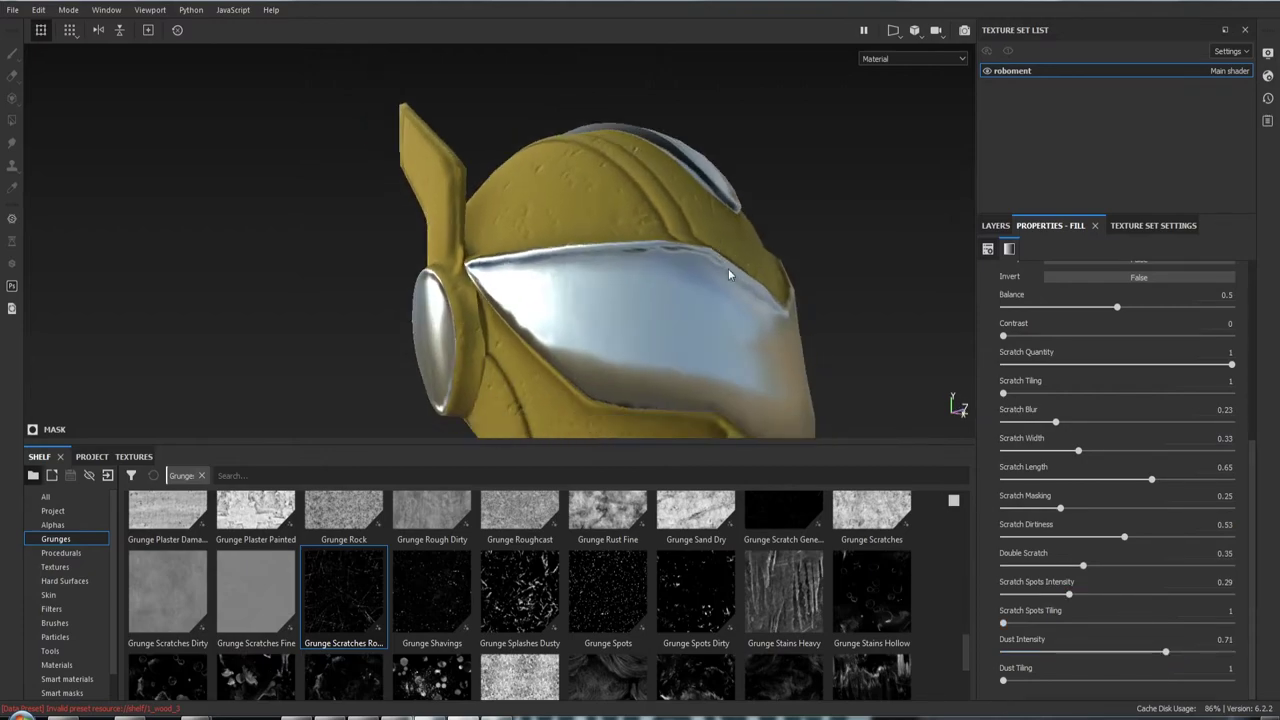
scroll(705, 335, up, 3)
scroll(705, 342, down, 5)
mouse_move(695, 355)
alt+mouse_down()
mouse_move(650, 295)
mouse_move(829, 280)
alt+mouse_up()
alt+right_drag(829, 280, 584, 476)
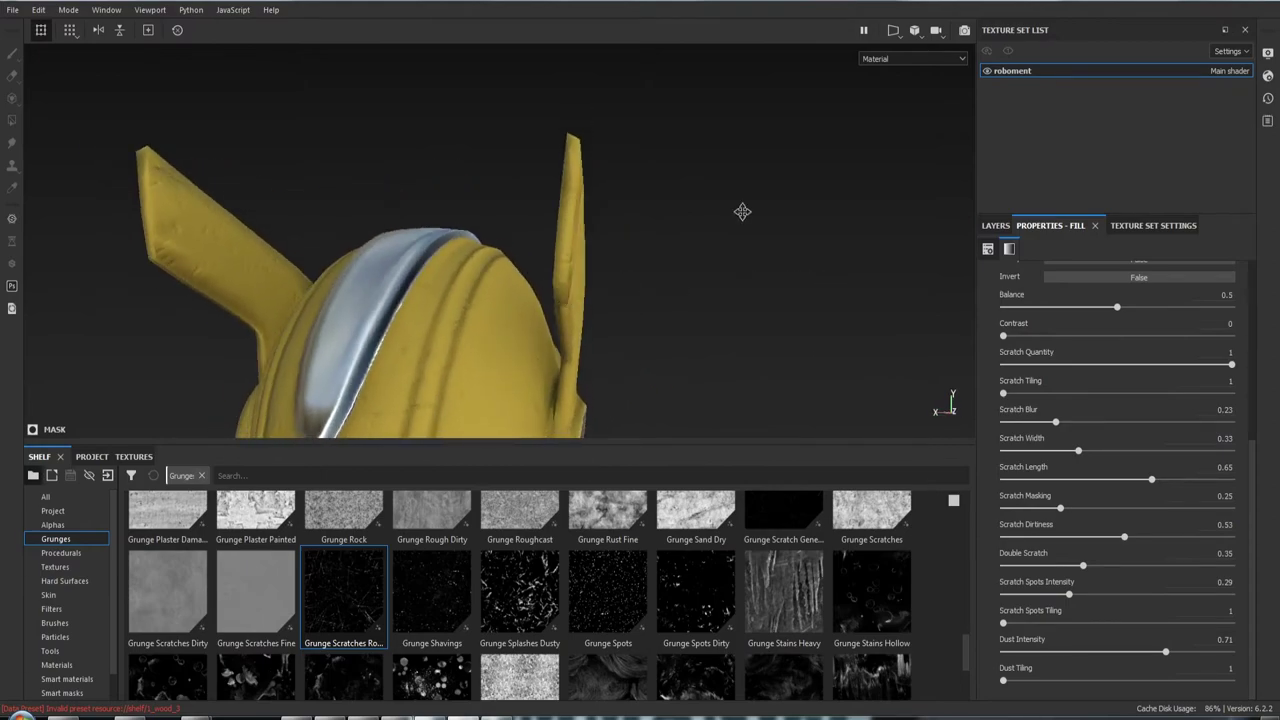
mouse_move(742, 209)
alt+mouse_down()
mouse_move(549, 343)
mouse_move(654, 294)
alt+mouse_up()
alt+right_drag(654, 294, 666, 326)
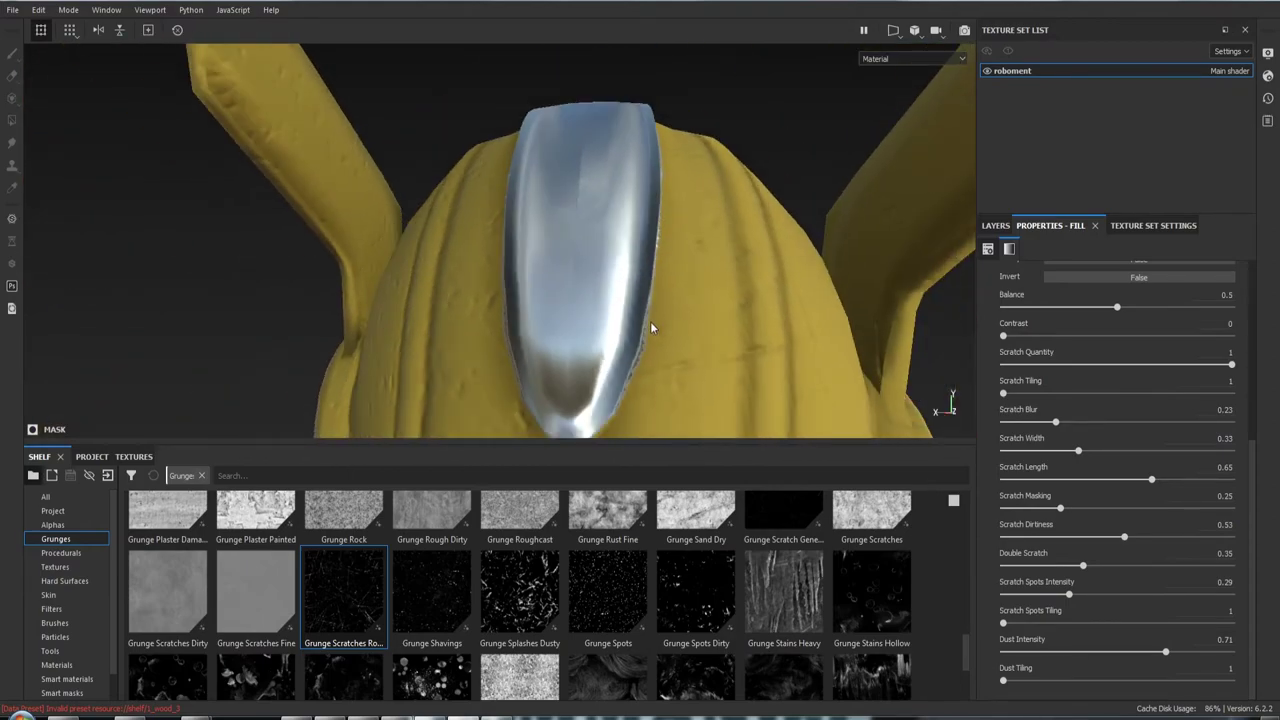
alt+drag(666, 326, 349, 334)
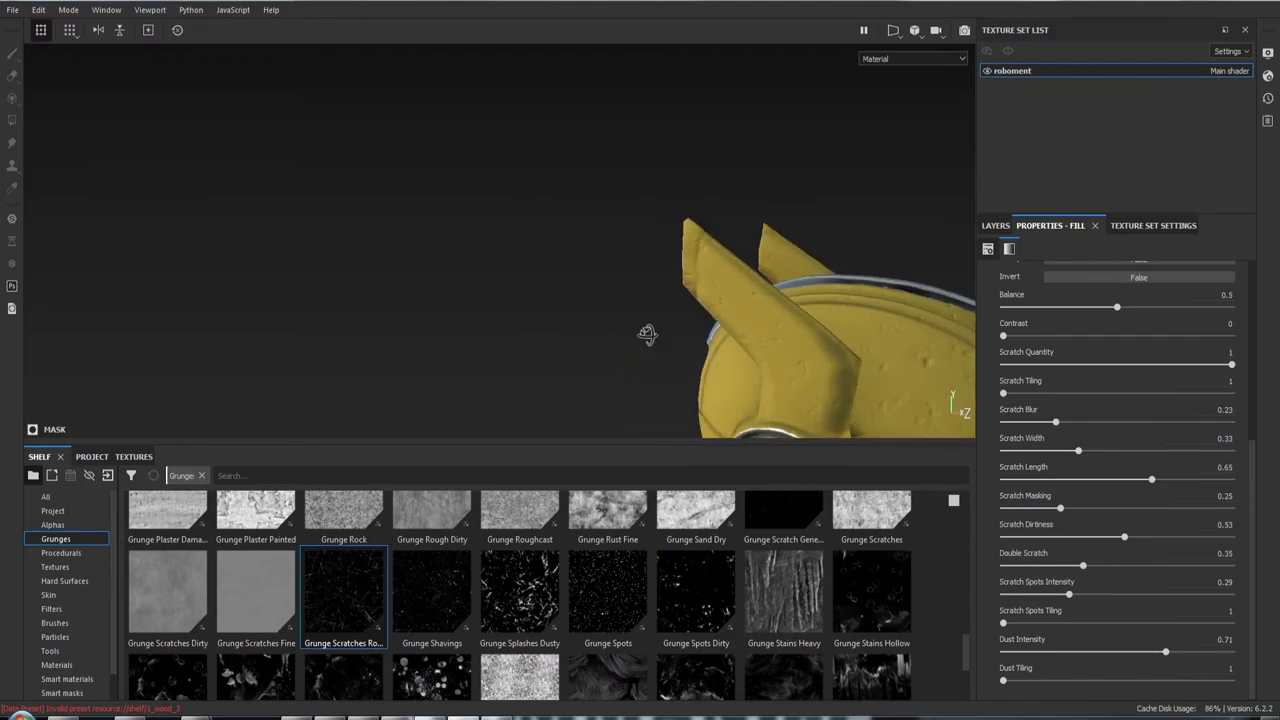
alt+middle_drag(349, 334, 553, 302)
mouse_move(553, 302)
alt+mouse_down()
mouse_move(529, 357)
mouse_move(471, 214)
mouse_move(489, 270)
mouse_move(594, 220)
mouse_move(596, 232)
mouse_move(366, 277)
mouse_move(700, 375)
alt+mouse_up()
mouse_move(700, 375)
shift+right_down()
mouse_move(686, 380)
mouse_move(757, 371)
mouse_move(609, 374)
mouse_move(653, 371)
shift+right_up()
alt+drag(589, 320, 660, 360)
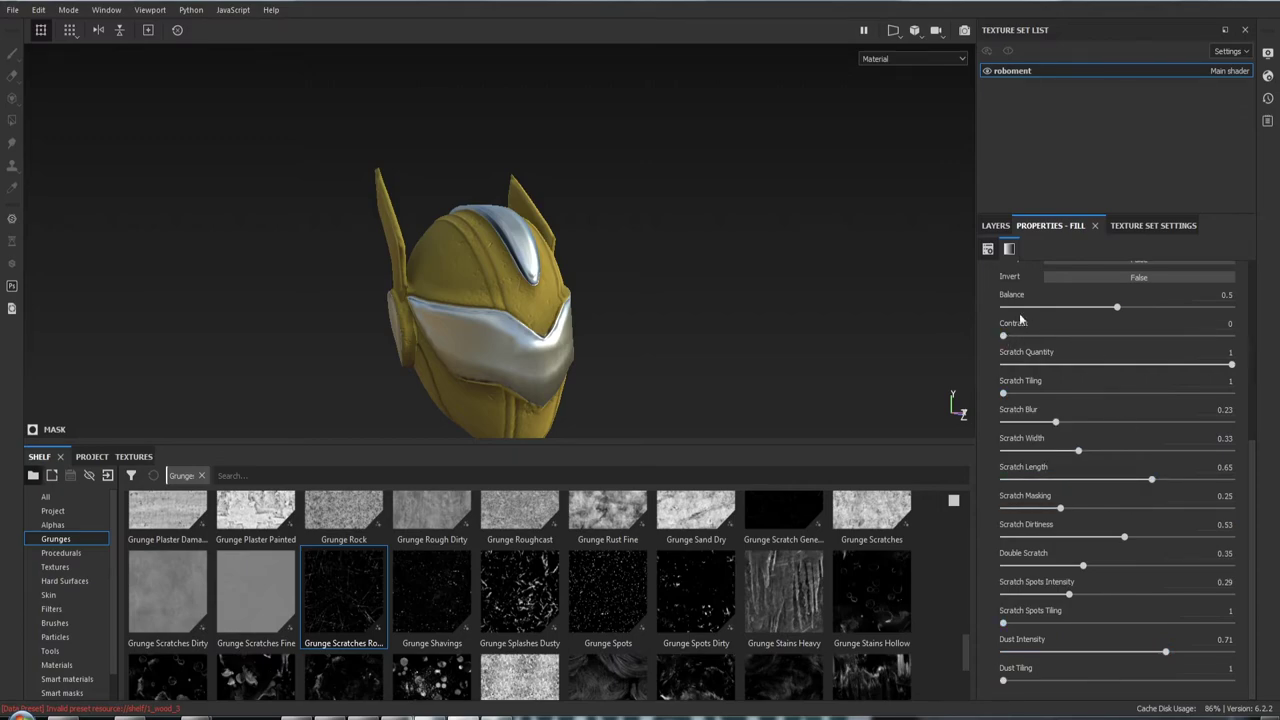
scroll(1043, 312, up, 3)
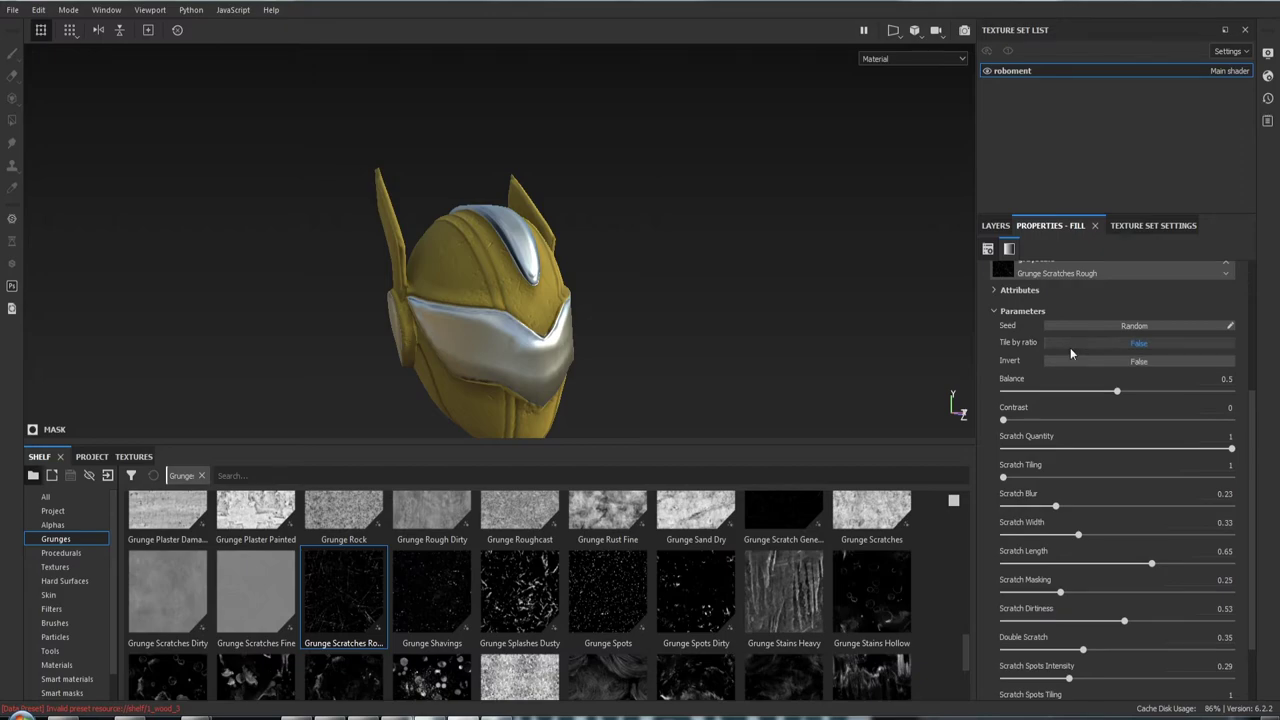
scroll(1072, 372, up, 4)
scroll(1104, 383, up, 3)
mouse_move(628, 277)
alt+mouse_down()
mouse_move(547, 289)
mouse_move(694, 334)
mouse_move(766, 331)
mouse_move(723, 334)
alt+mouse_up()
shift+right_drag(723, 334, 746, 340)
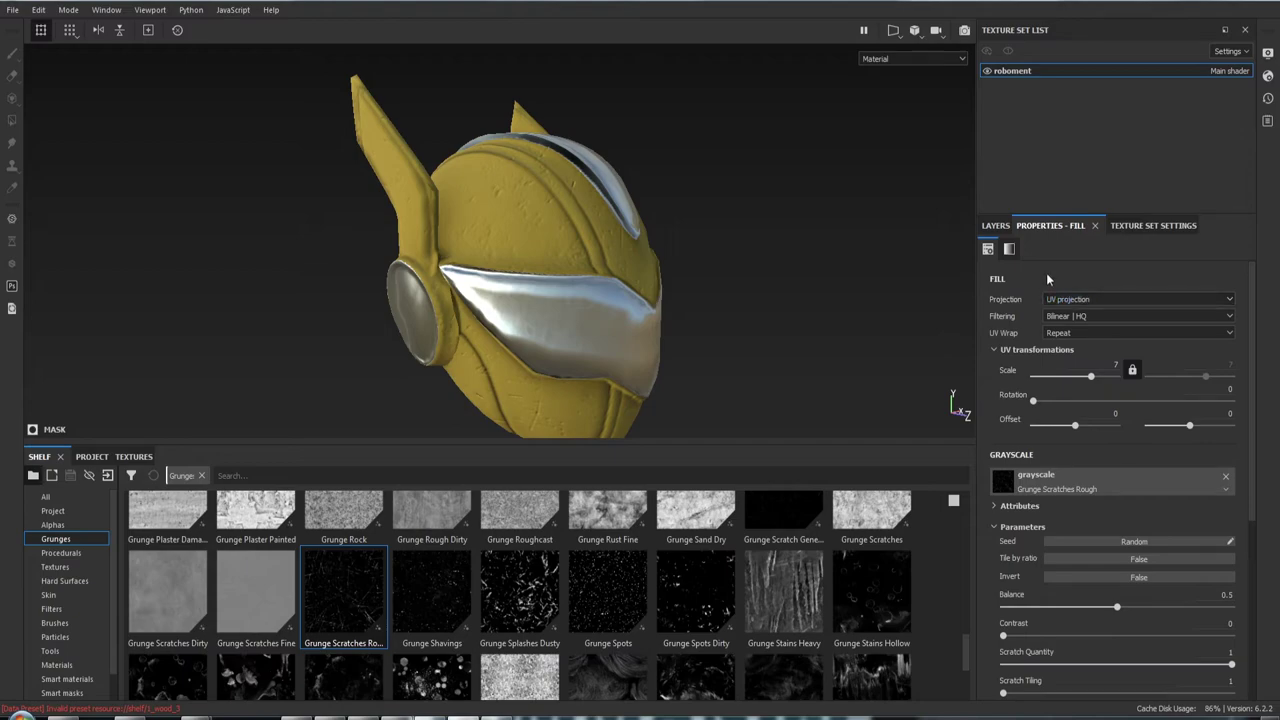
Try Tri-planar projection on the scratch mask, then revert to UV projection
click(1082, 301)
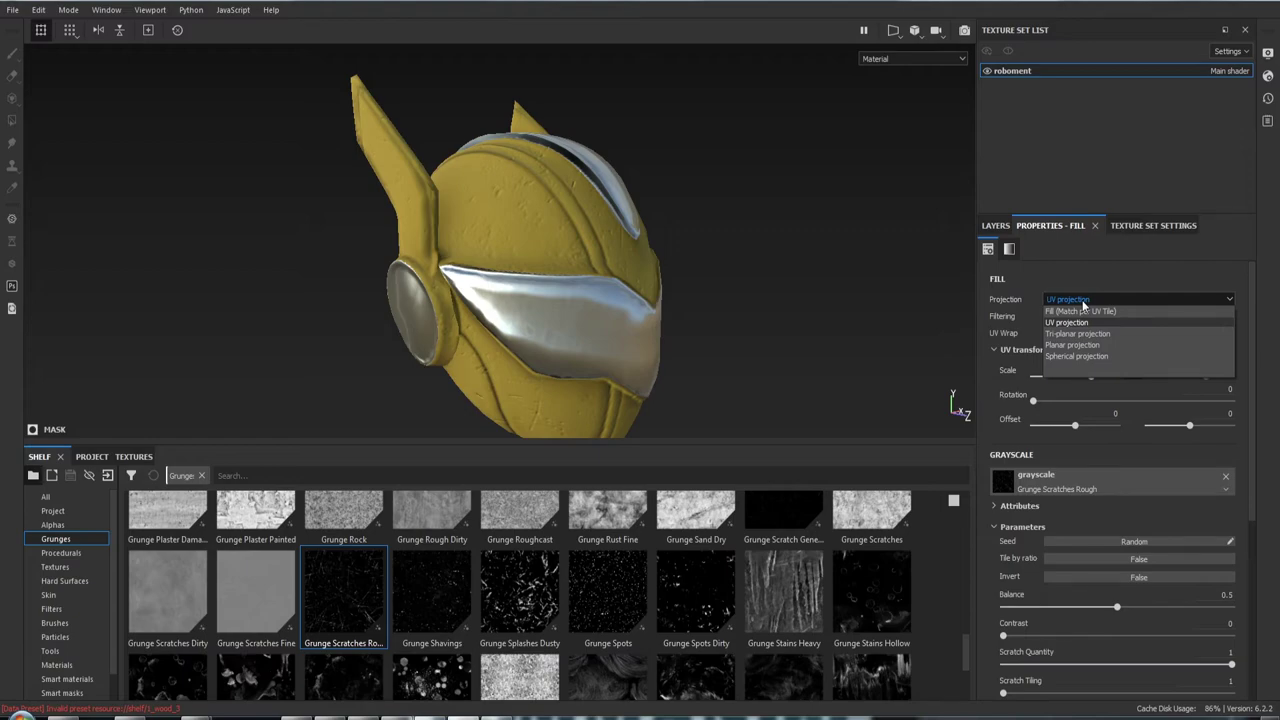
click(1078, 334)
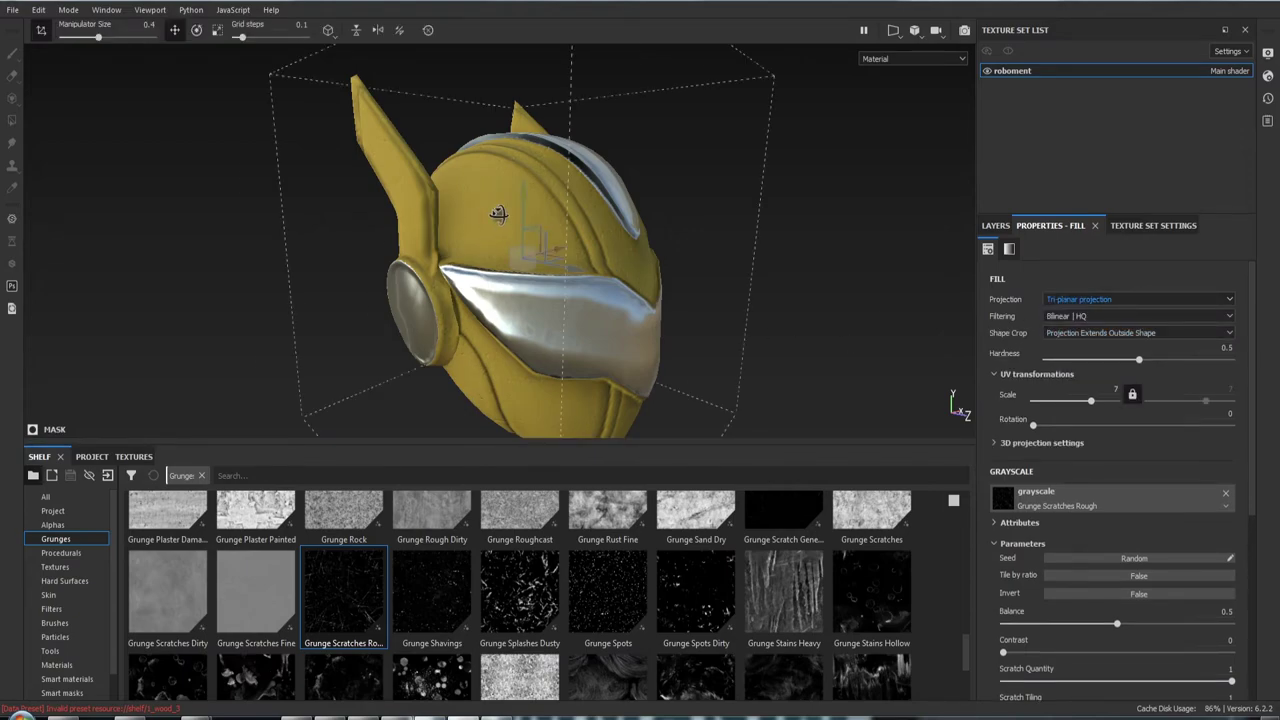
mouse_move(547, 267)
alt+right_down()
mouse_move(583, 369)
mouse_move(486, 186)
alt+right_up()
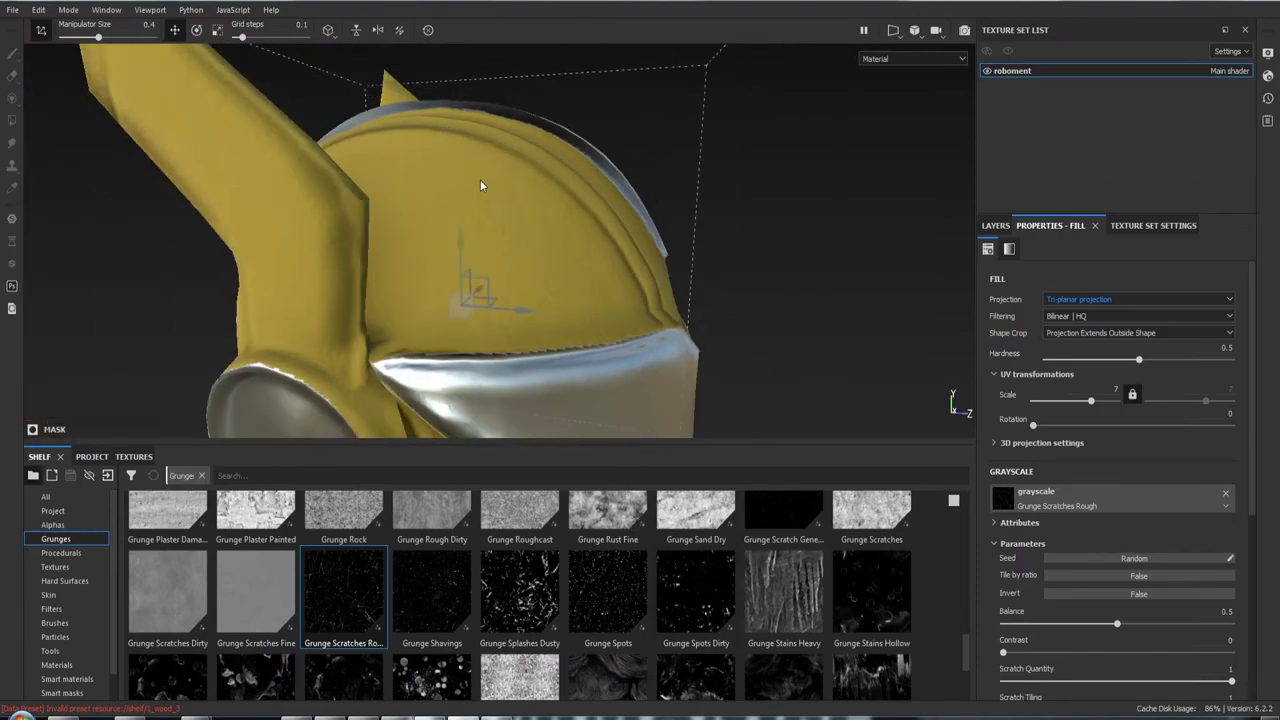
alt+drag(486, 186, 428, 100)
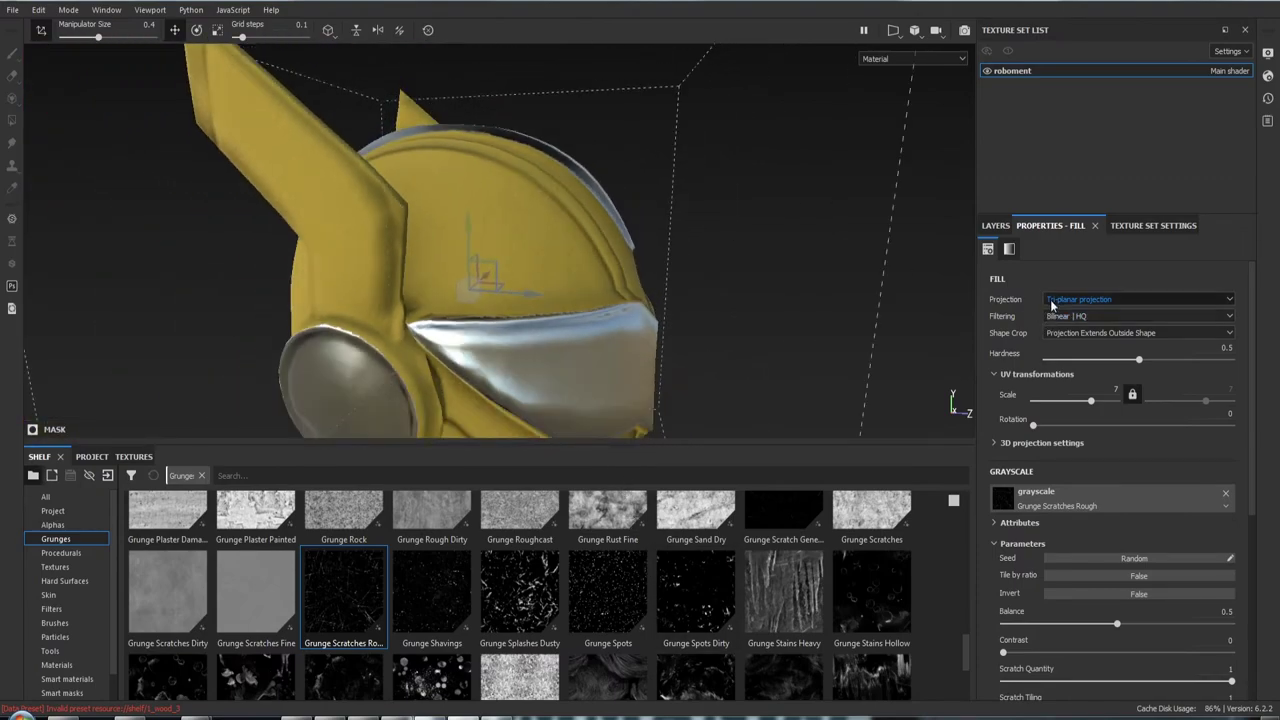
click(1051, 305)
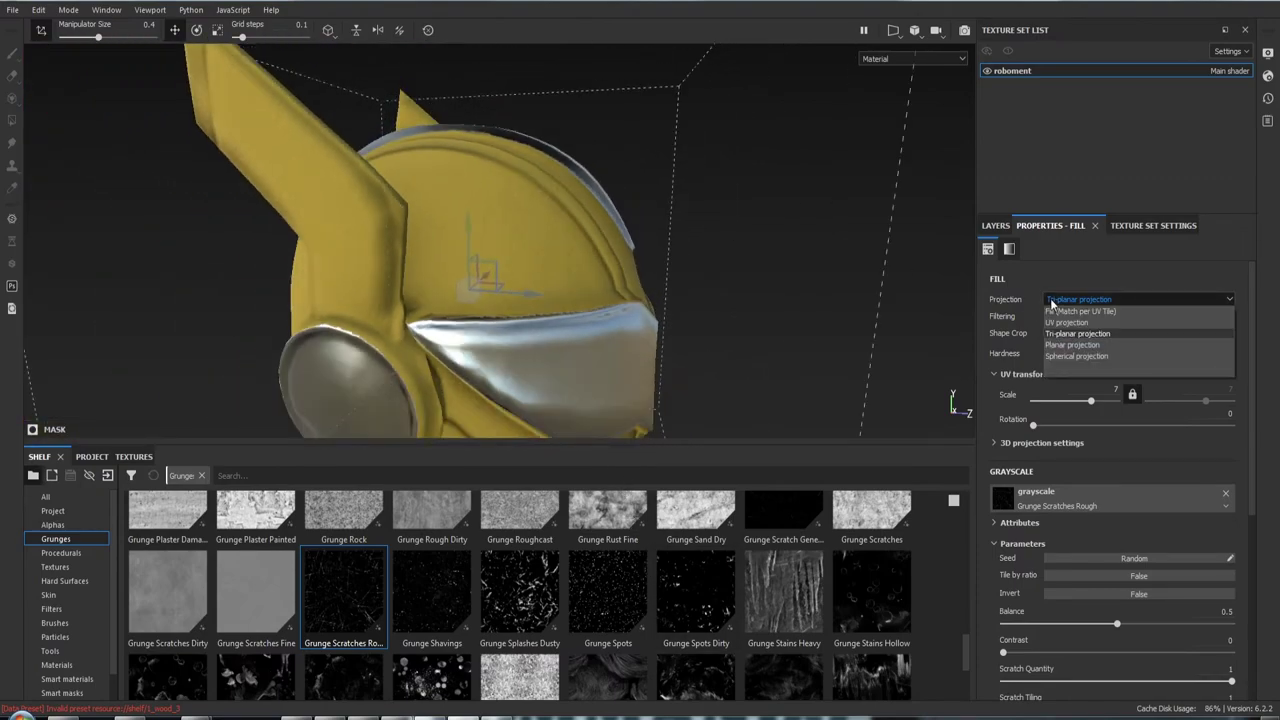
click(1068, 317)
alt+drag(715, 256, 708, 293)
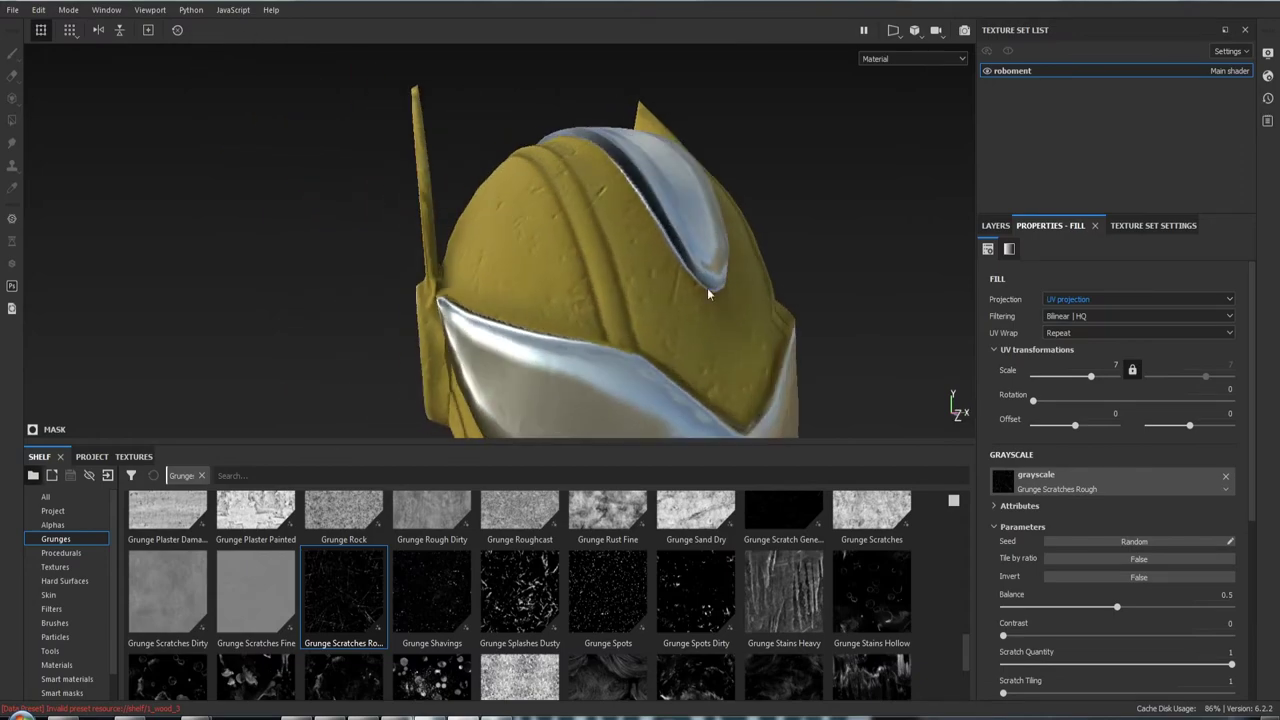
Set the scratch mask's tiling scale to 2 for larger scratches
mouse_move(1090, 376)
mouse_down()
mouse_move(1102, 378)
mouse_move(1084, 376)
mouse_up()
double_click(1114, 366)
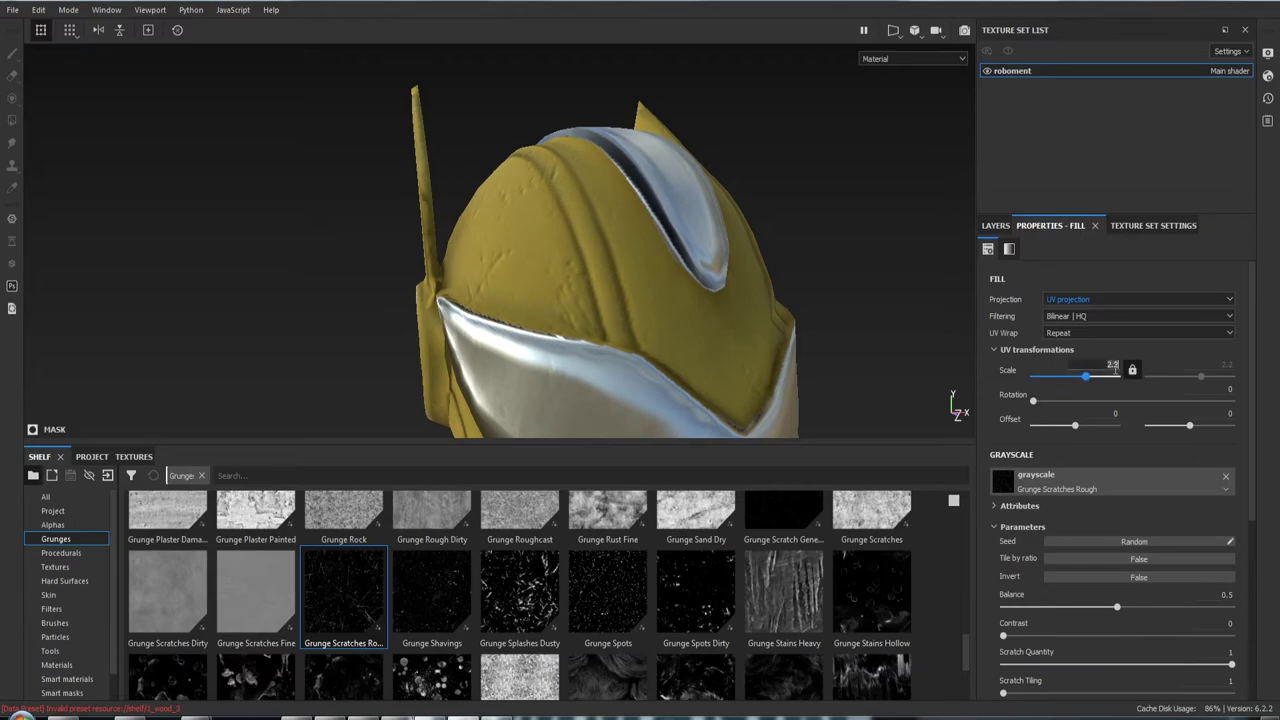
key(Return)
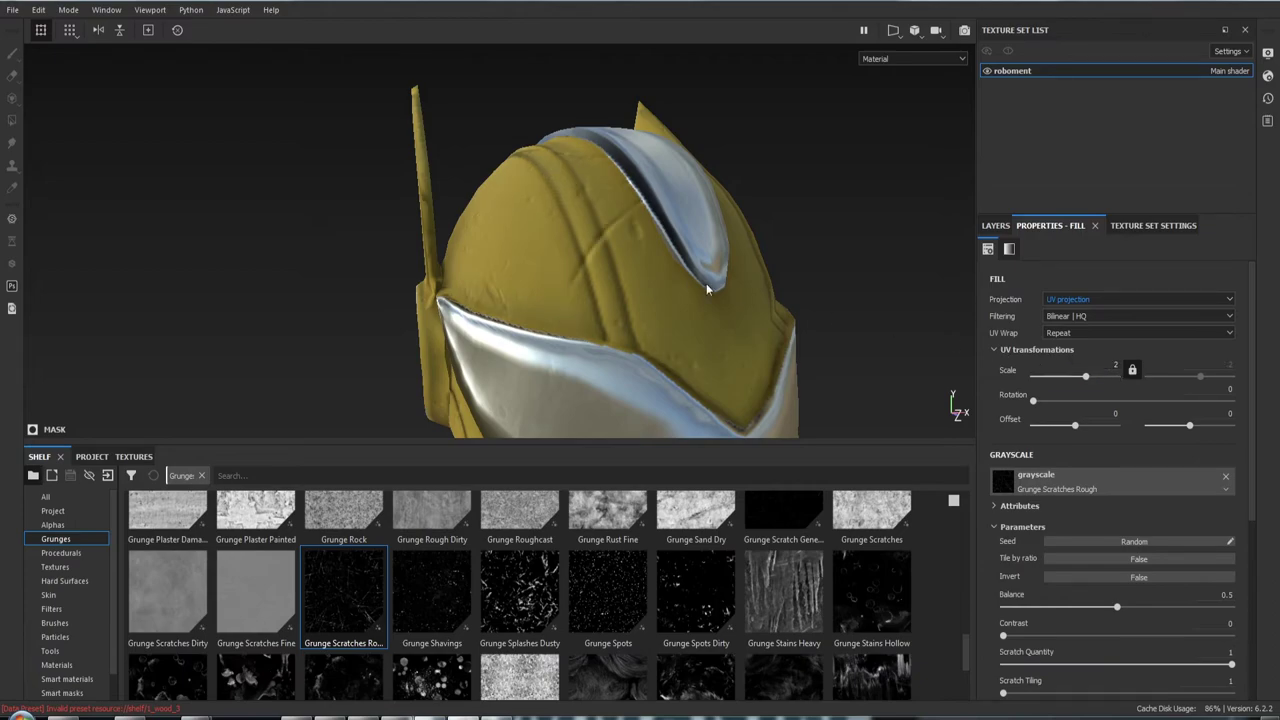
alt+right_drag(676, 308, 600, 286)
mouse_move(600, 286)
alt+mouse_down()
mouse_move(614, 294)
mouse_move(811, 194)
mouse_move(644, 181)
alt+mouse_up()
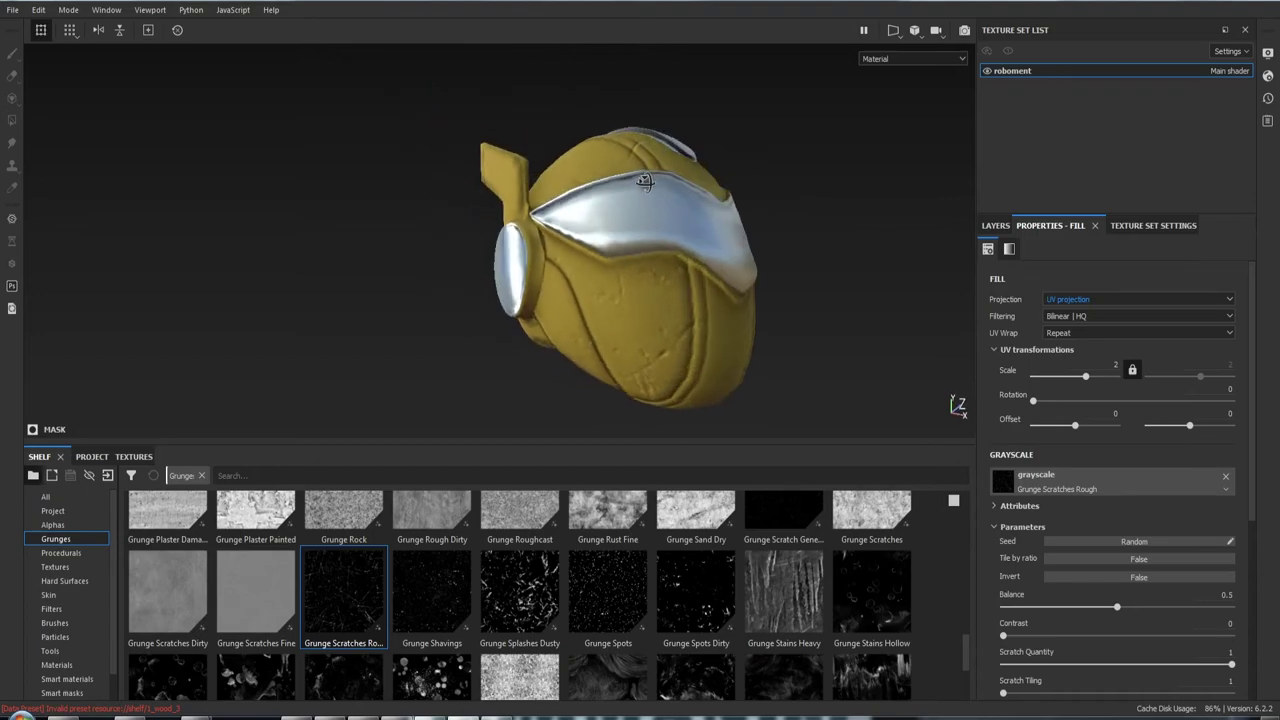
Set Scratch Length to 0.98 and Scratch Dirtiness to 0.61
scroll(1116, 487, down, 3)
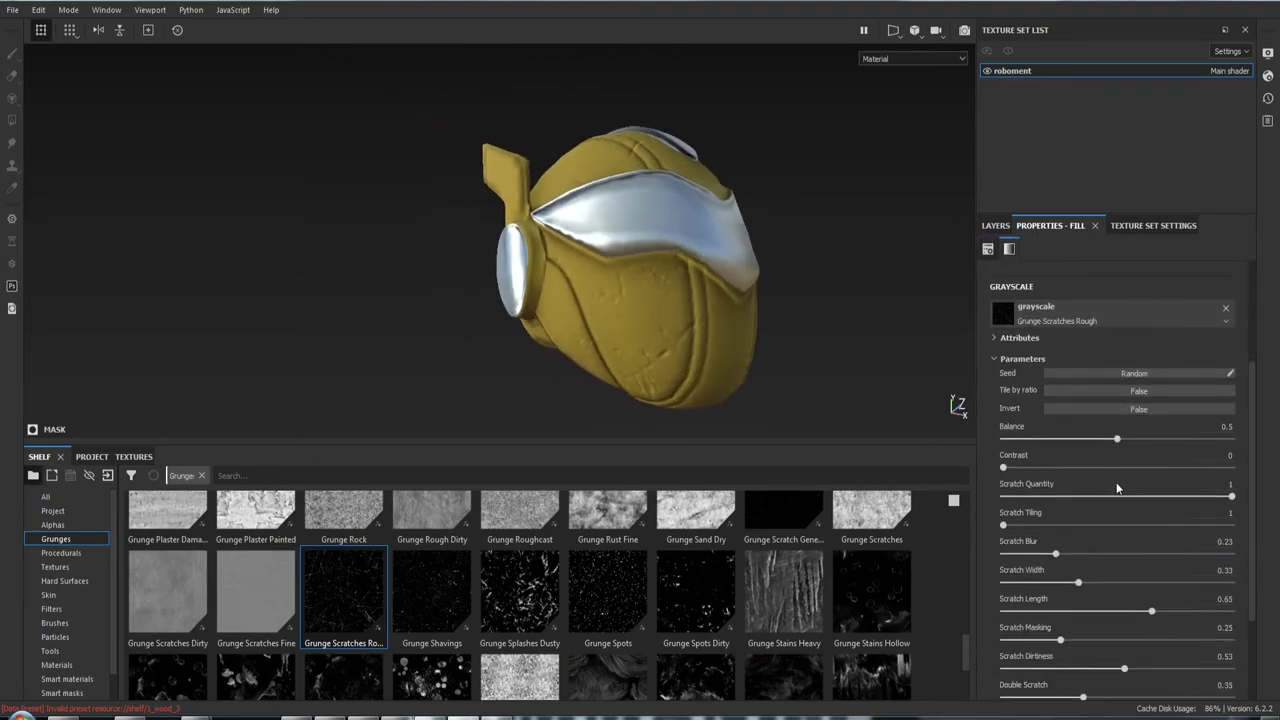
scroll(1117, 488, down, 3)
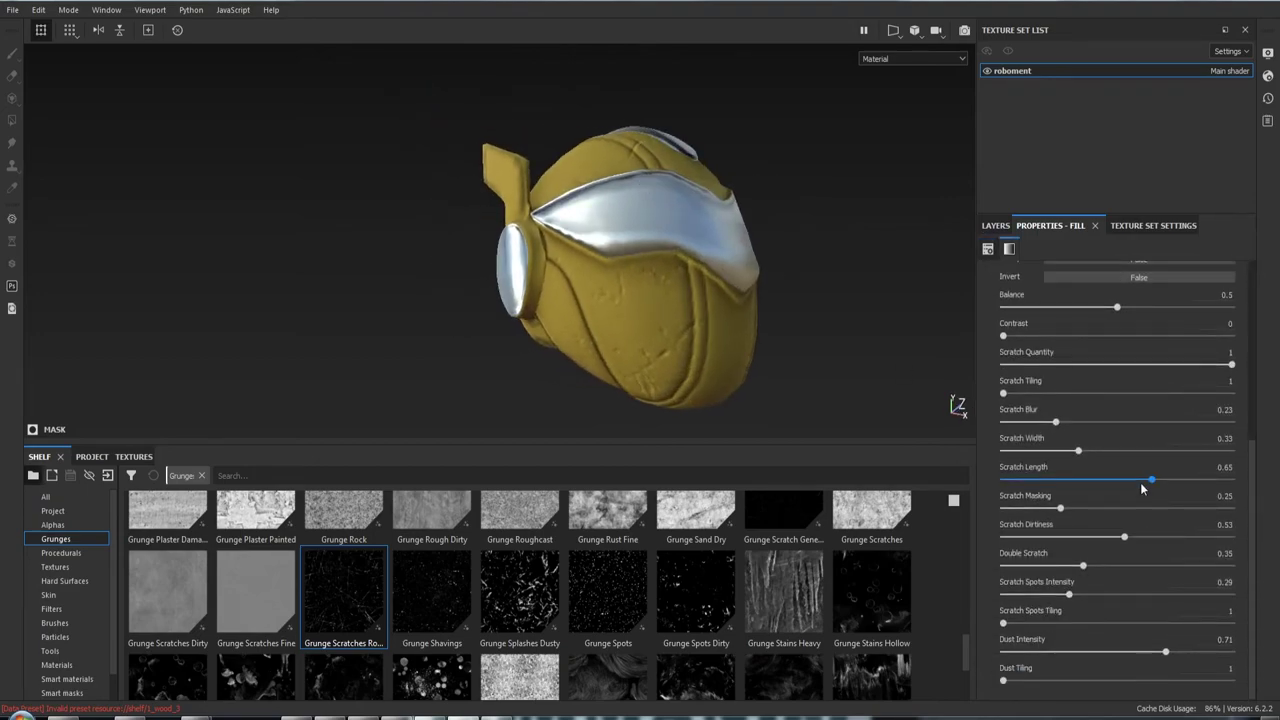
mouse_move(1151, 481)
mouse_down()
mouse_move(1118, 481)
mouse_move(1232, 482)
mouse_up()
mouse_move(1127, 540)
mouse_down()
mouse_move(1079, 541)
mouse_move(1143, 539)
mouse_up()
mouse_move(800, 378)
alt+mouse_down()
mouse_move(791, 364)
mouse_move(737, 363)
mouse_move(696, 267)
mouse_move(857, 234)
mouse_move(989, 254)
mouse_move(885, 238)
alt+mouse_up()
alt+right_drag(885, 238, 741, 557)
mouse_move(741, 557)
alt+mouse_down()
mouse_move(747, 335)
mouse_move(900, 350)
alt+mouse_up()
Raise the tiling scale to 3 and save the project
scroll(1070, 381, up, 3)
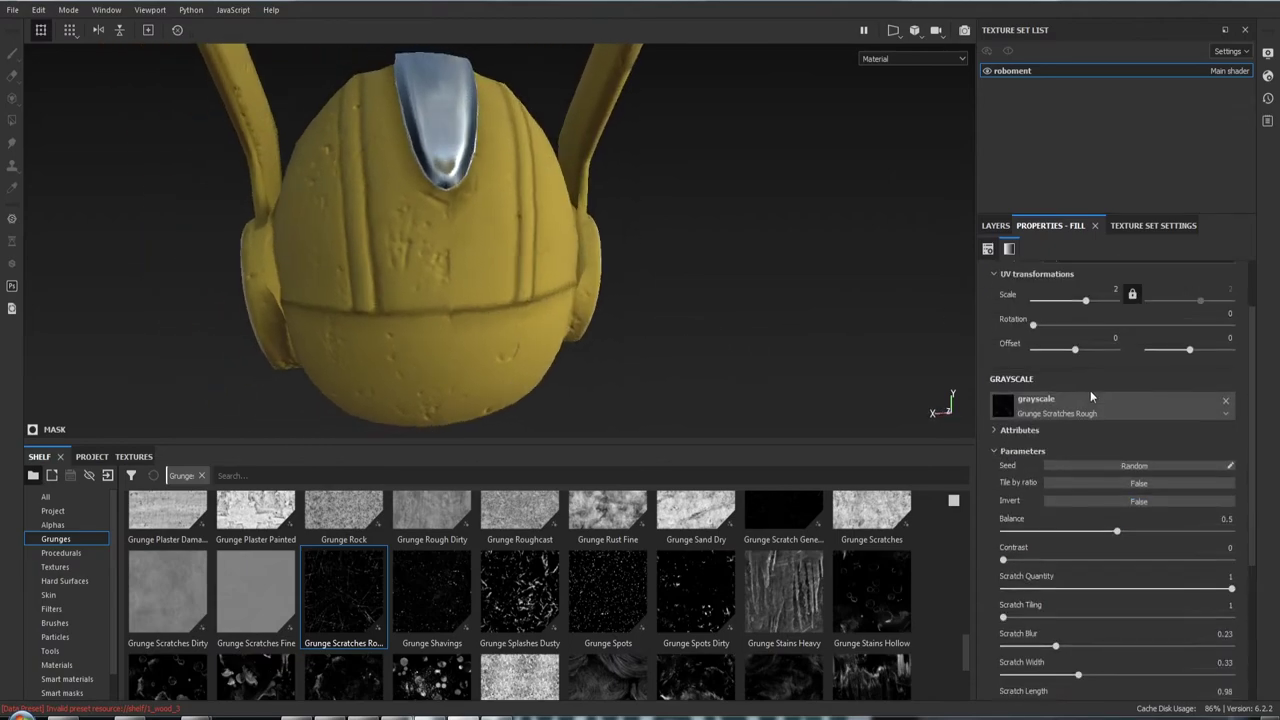
scroll(1091, 392, up, 2)
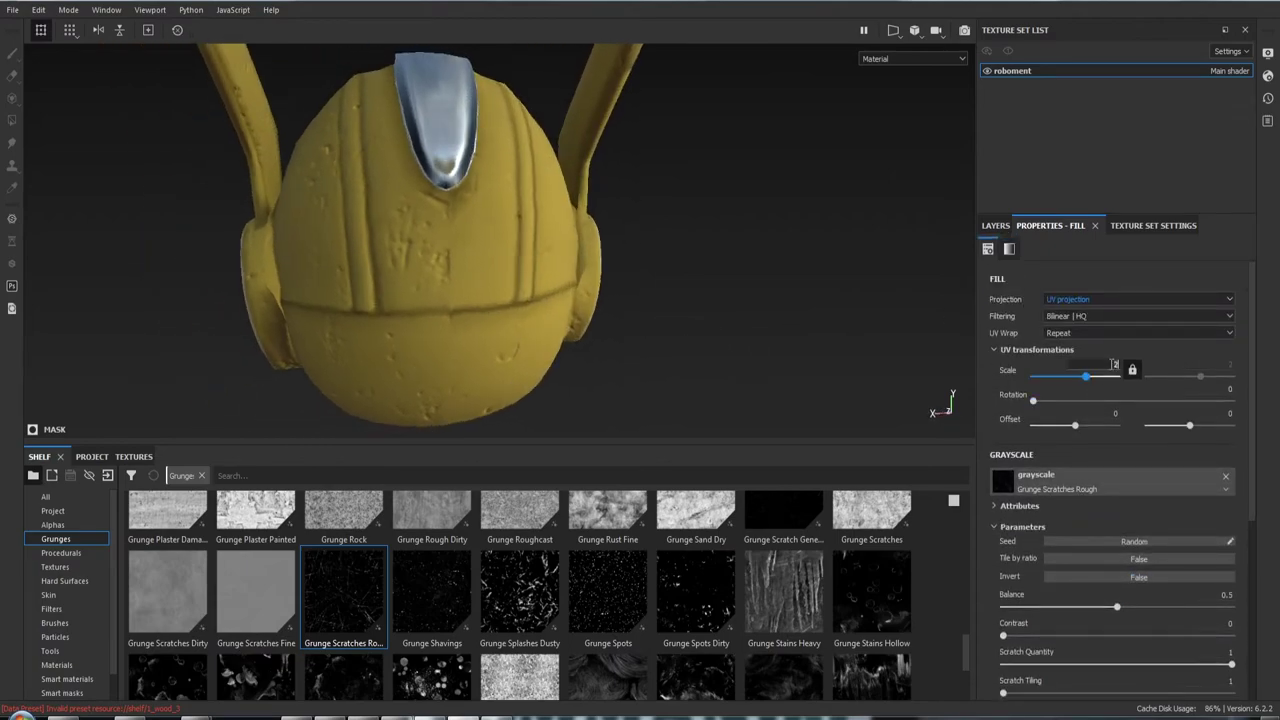
drag(1114, 366, 1118, 366)
mouse_move(734, 281)
alt+mouse_down()
mouse_move(429, 277)
mouse_move(754, 271)
mouse_move(523, 277)
mouse_move(609, 222)
mouse_move(360, 203)
mouse_move(629, 260)
mouse_move(585, 208)
mouse_move(448, 150)
mouse_move(757, 266)
mouse_move(729, 306)
mouse_move(474, 237)
mouse_move(567, 294)
mouse_move(566, 209)
mouse_move(557, 217)
alt+mouse_up()
alt+right_drag(489, 200, 444, 252)
mouse_move(443, 253)
alt+mouse_down()
mouse_move(560, 234)
mouse_move(514, 220)
mouse_move(579, 213)
mouse_move(591, 303)
mouse_move(455, 132)
mouse_move(624, 211)
alt+mouse_up()
key(ctrl+s)
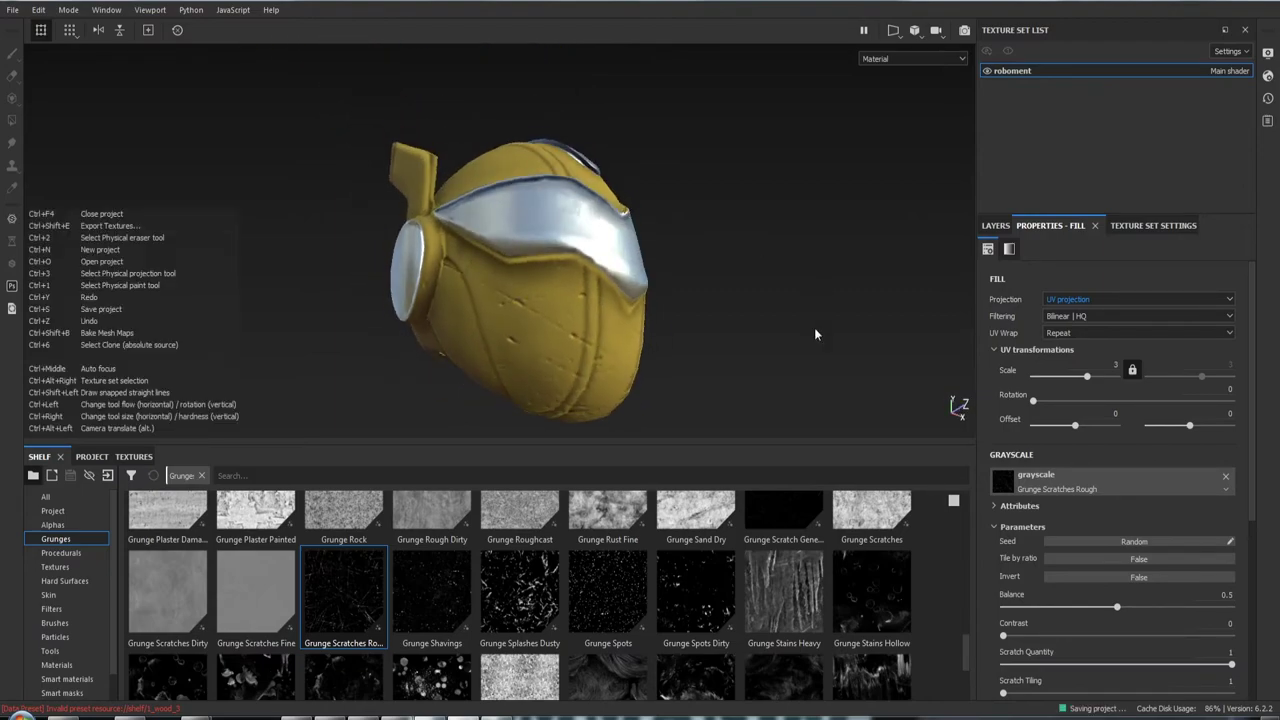
Lower the scratch mask Balance to 0.48
scroll(1100, 460, down, 3)
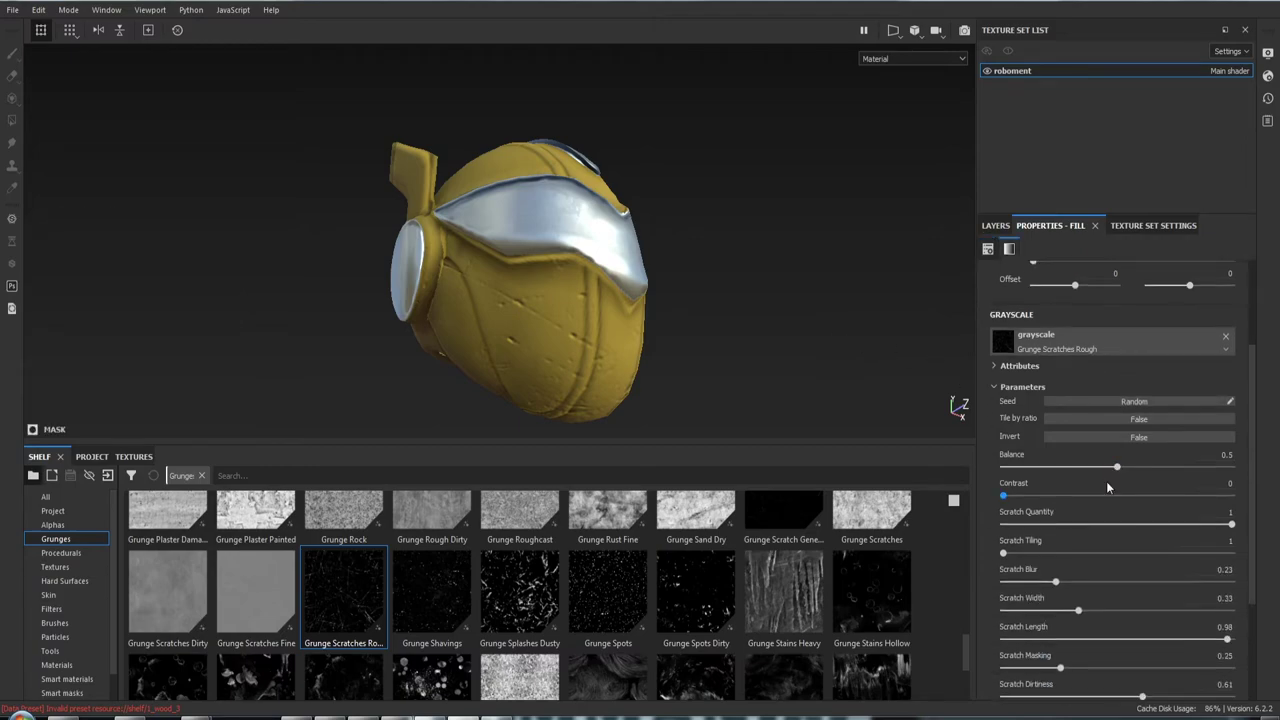
drag(1117, 469, 1092, 470)
alt+drag(829, 338, 832, 418)
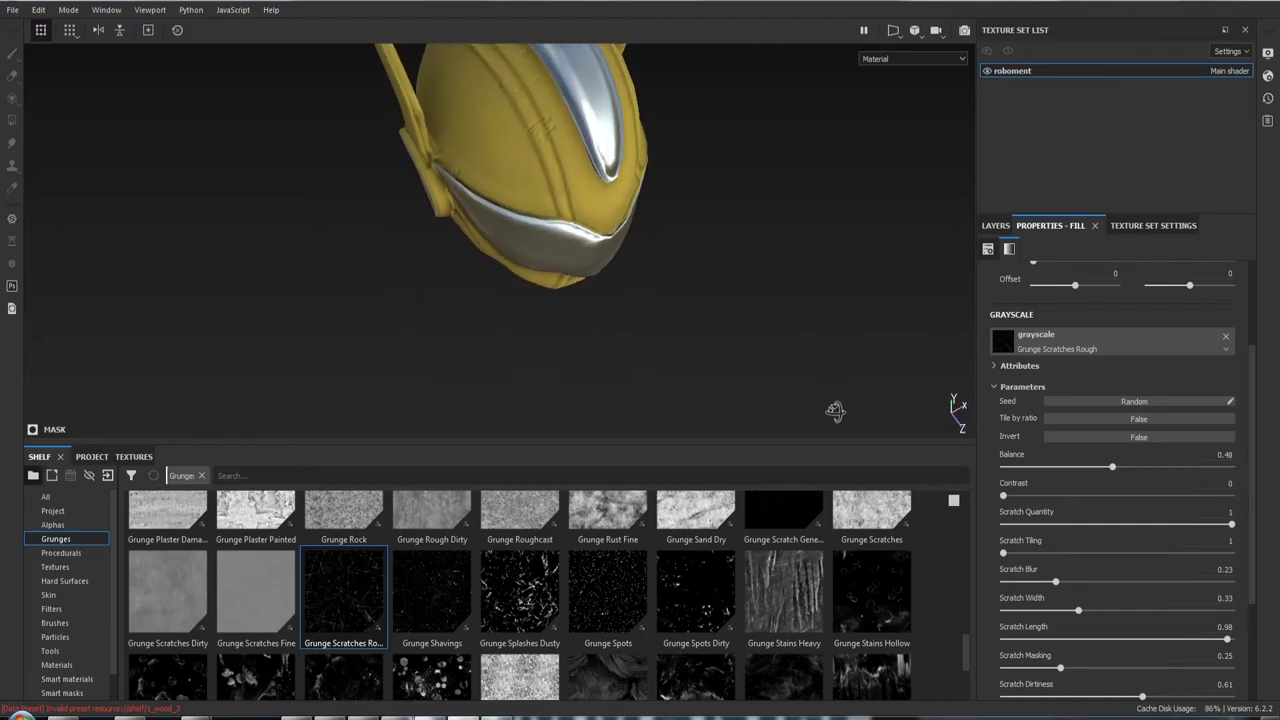
mouse_move(960, 300)
alt+mouse_down()
mouse_move(820, 271)
mouse_move(740, 273)
alt+mouse_up()
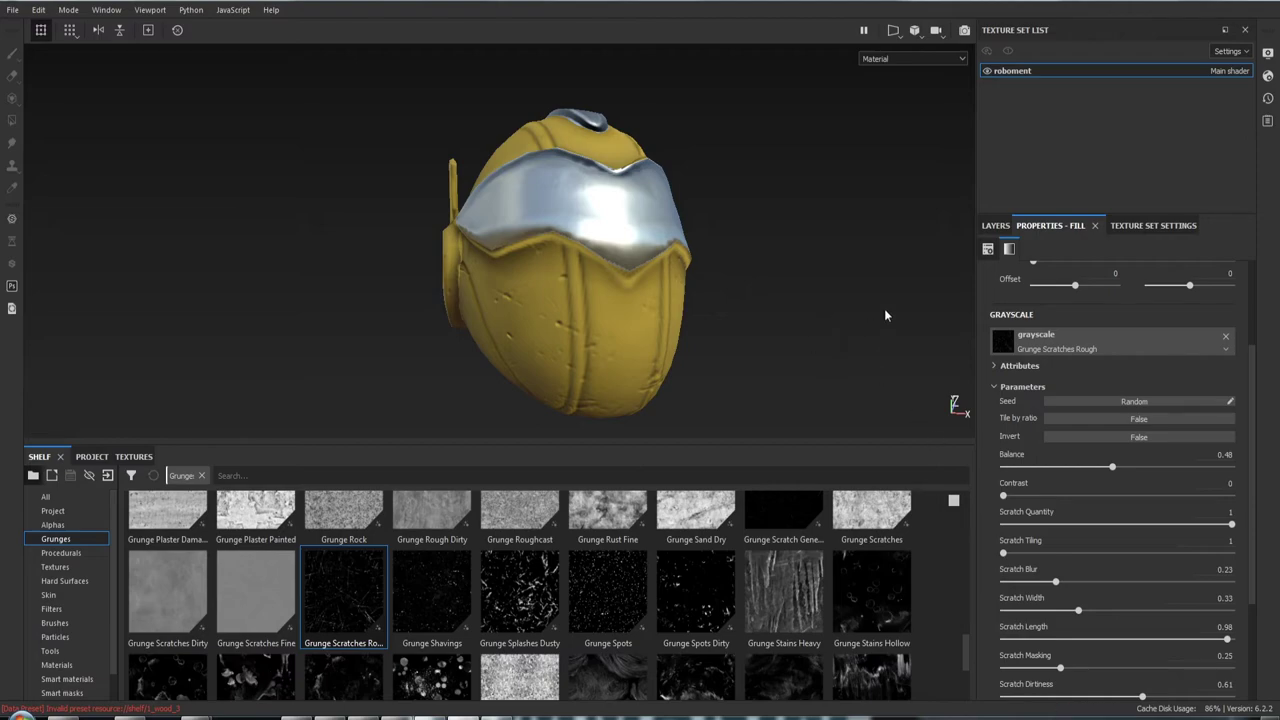
Orbit around the helmet to inspect the visor, fins and side disc
click(1005, 225)
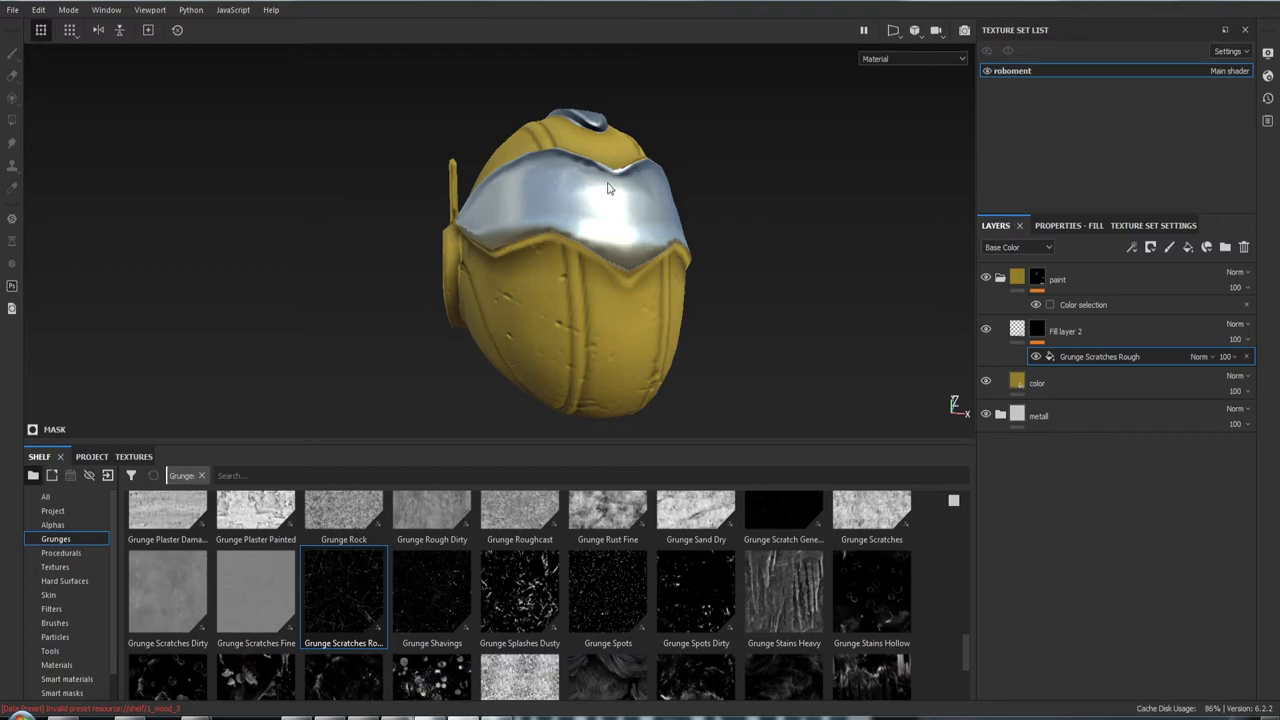
mouse_move(608, 188)
alt+mouse_down()
mouse_move(811, 223)
mouse_move(726, 331)
mouse_move(629, 194)
mouse_move(533, 277)
mouse_move(680, 284)
mouse_move(266, 226)
mouse_move(716, 230)
mouse_move(503, 263)
mouse_move(558, 234)
mouse_move(591, 263)
mouse_move(683, 216)
mouse_move(538, 240)
alt+mouse_up()
mouse_move(467, 186)
alt+mouse_down()
mouse_move(398, 211)
mouse_move(600, 223)
mouse_move(332, 118)
mouse_move(430, 196)
mouse_move(537, 212)
alt+mouse_up()
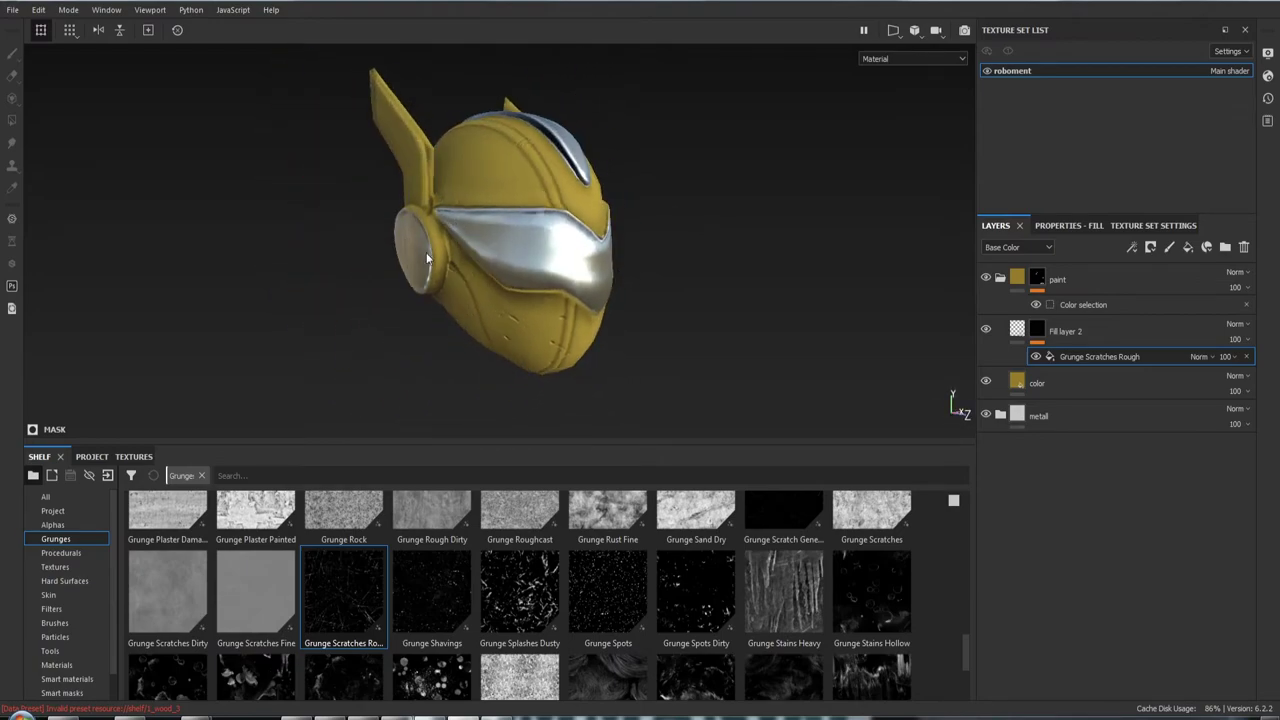
mouse_move(426, 252)
alt+mouse_down()
mouse_move(613, 222)
mouse_move(437, 250)
alt+mouse_up()
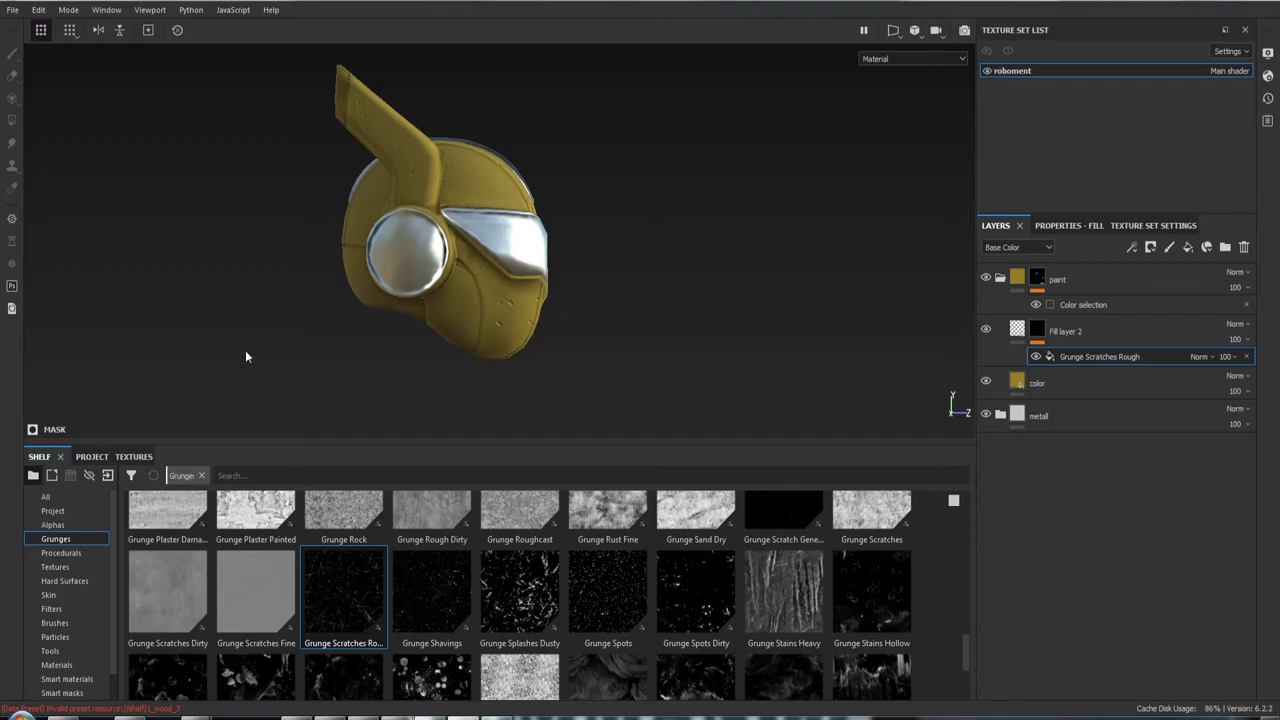
Browse the Alphas shelf, switching between small and large thumbnails
click(52, 524)
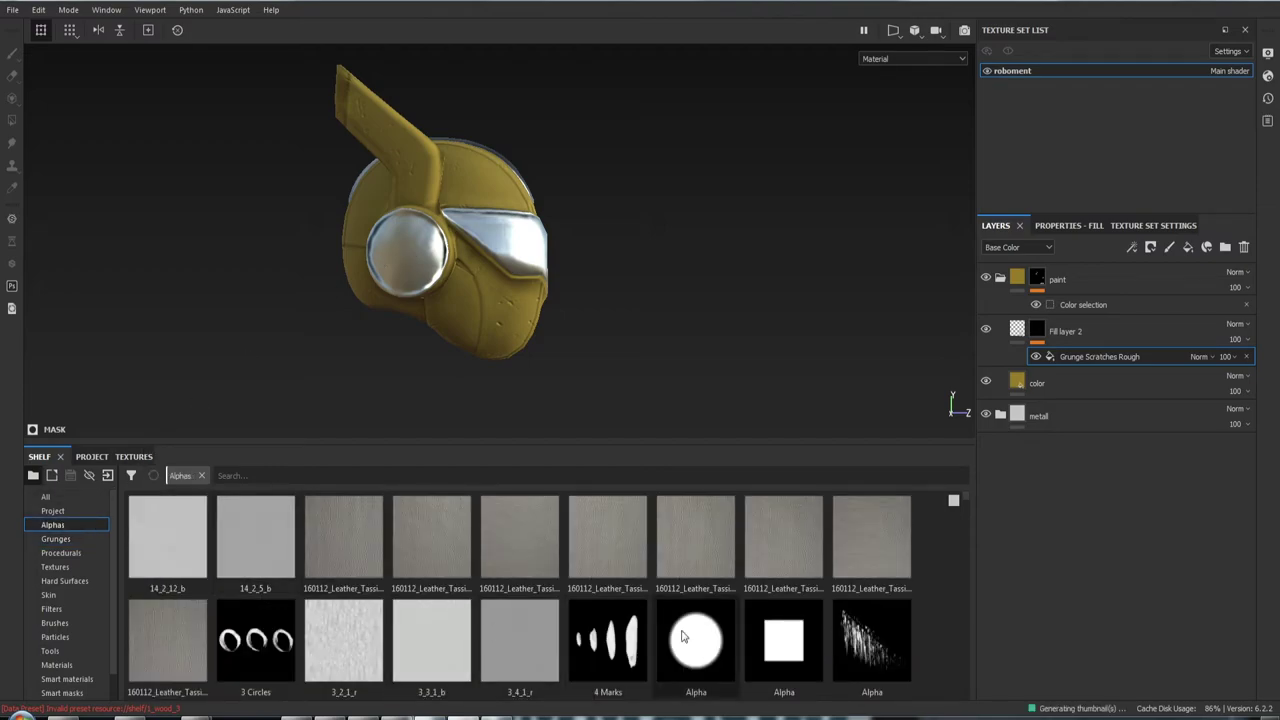
click(954, 500)
click(969, 514)
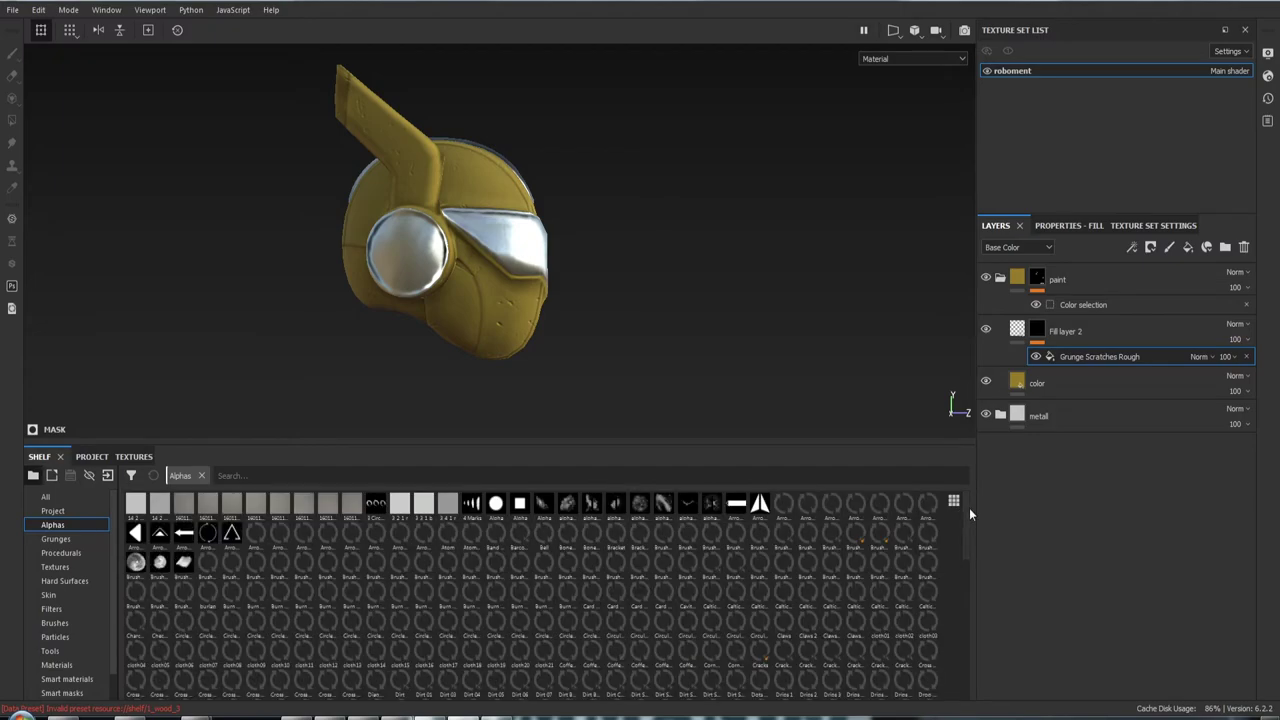
click(954, 501)
click(958, 553)
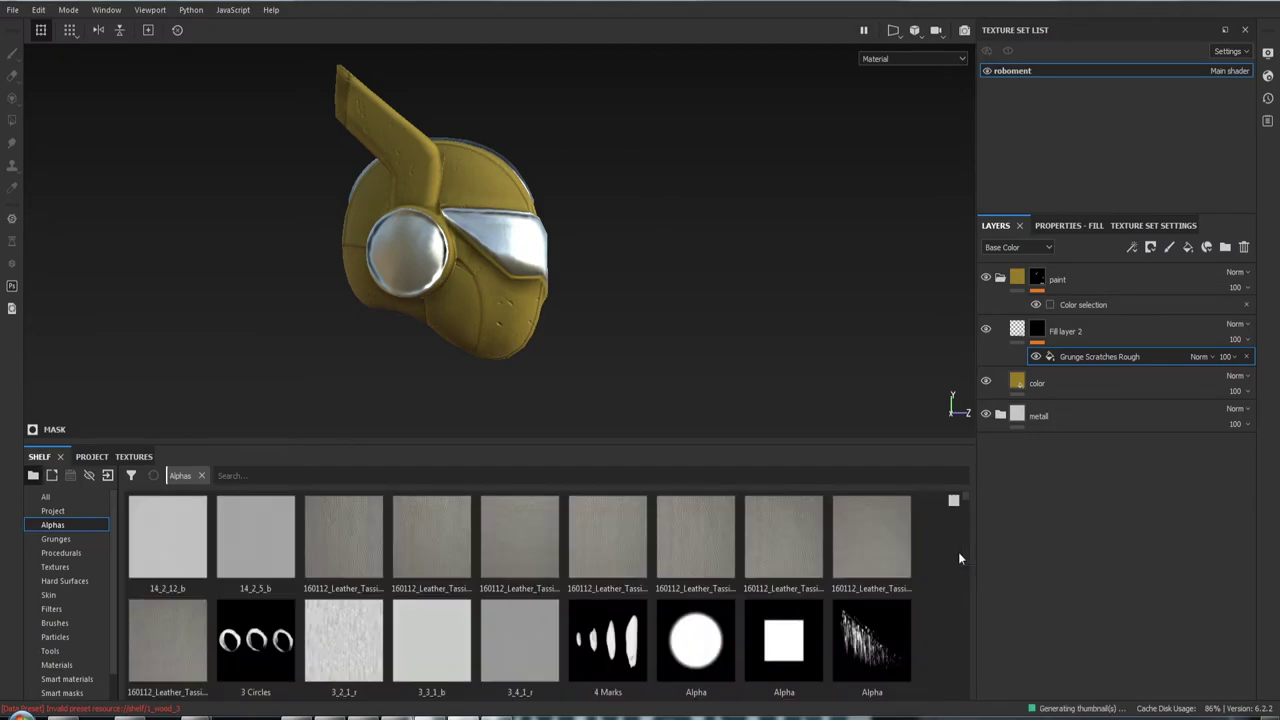
scroll(941, 568, down, 5)
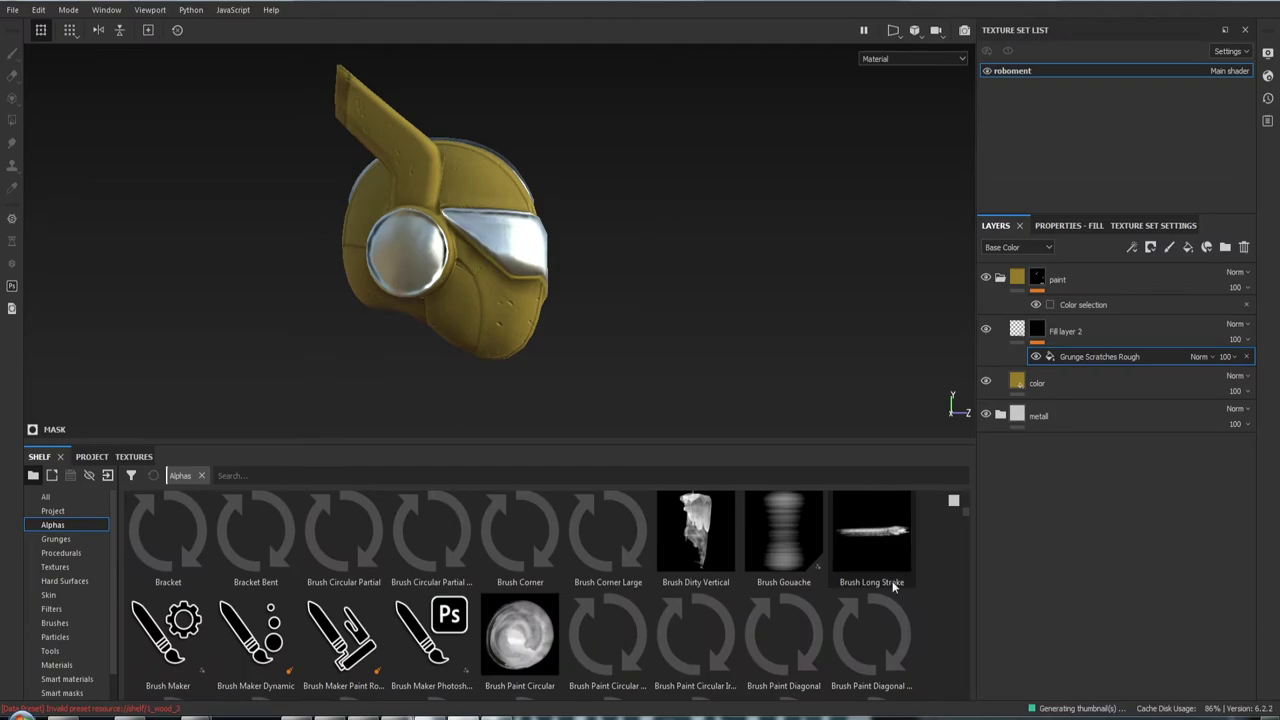
Show the project's baked maps and inspect the helmet from several angles
click(58, 511)
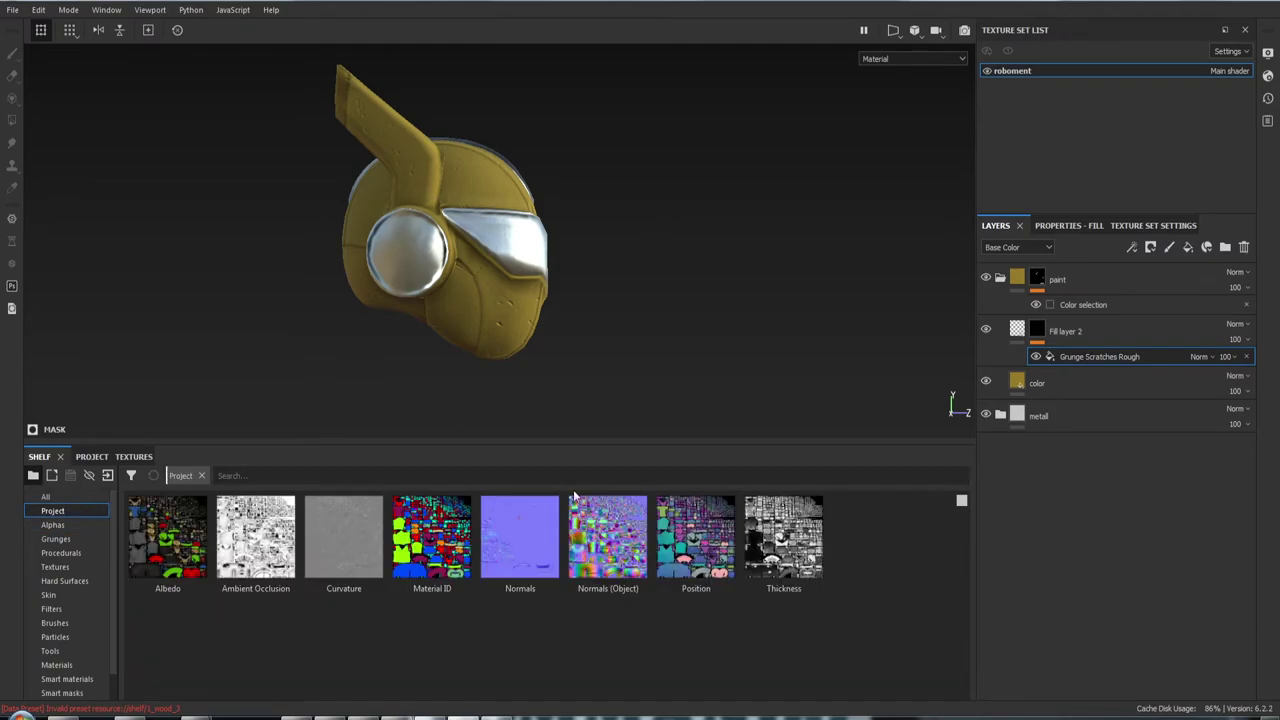
mouse_move(670, 353)
alt+mouse_down()
mouse_move(554, 197)
mouse_move(519, 255)
mouse_move(560, 166)
mouse_move(614, 160)
mouse_move(635, 248)
mouse_move(607, 176)
alt+mouse_up()
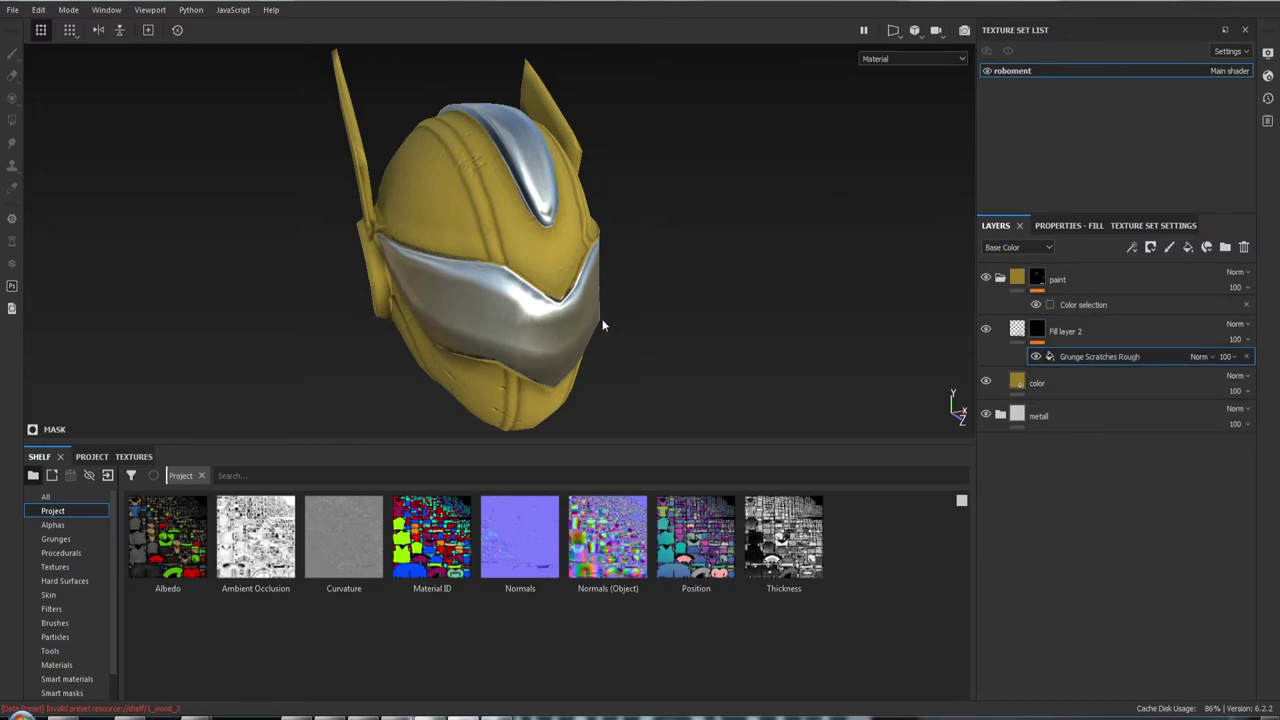
mouse_move(600, 320)
alt+mouse_down()
mouse_move(694, 289)
mouse_move(737, 309)
mouse_move(640, 268)
mouse_move(770, 320)
mouse_move(856, 291)
mouse_move(737, 366)
mouse_move(749, 277)
mouse_move(837, 266)
mouse_move(861, 290)
alt+mouse_up()
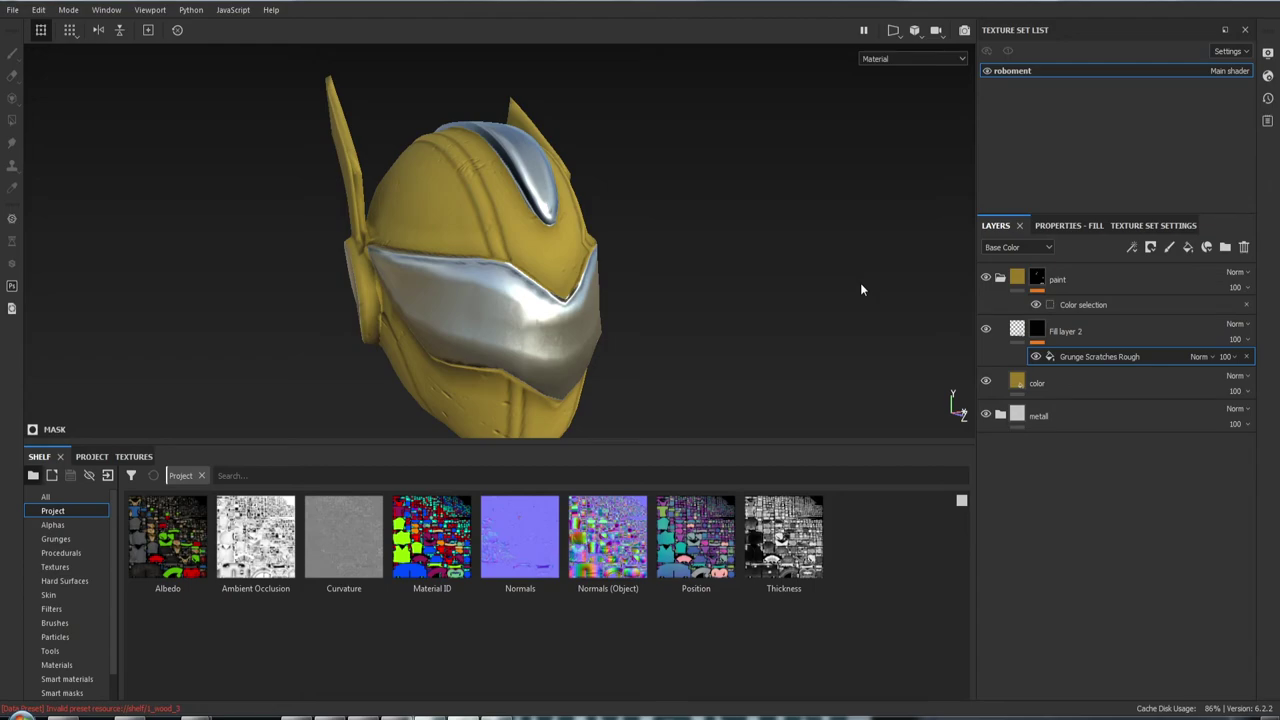
mouse_move(690, 303)
alt+mouse_down()
mouse_move(833, 335)
mouse_move(731, 294)
mouse_move(679, 190)
alt+mouse_up()
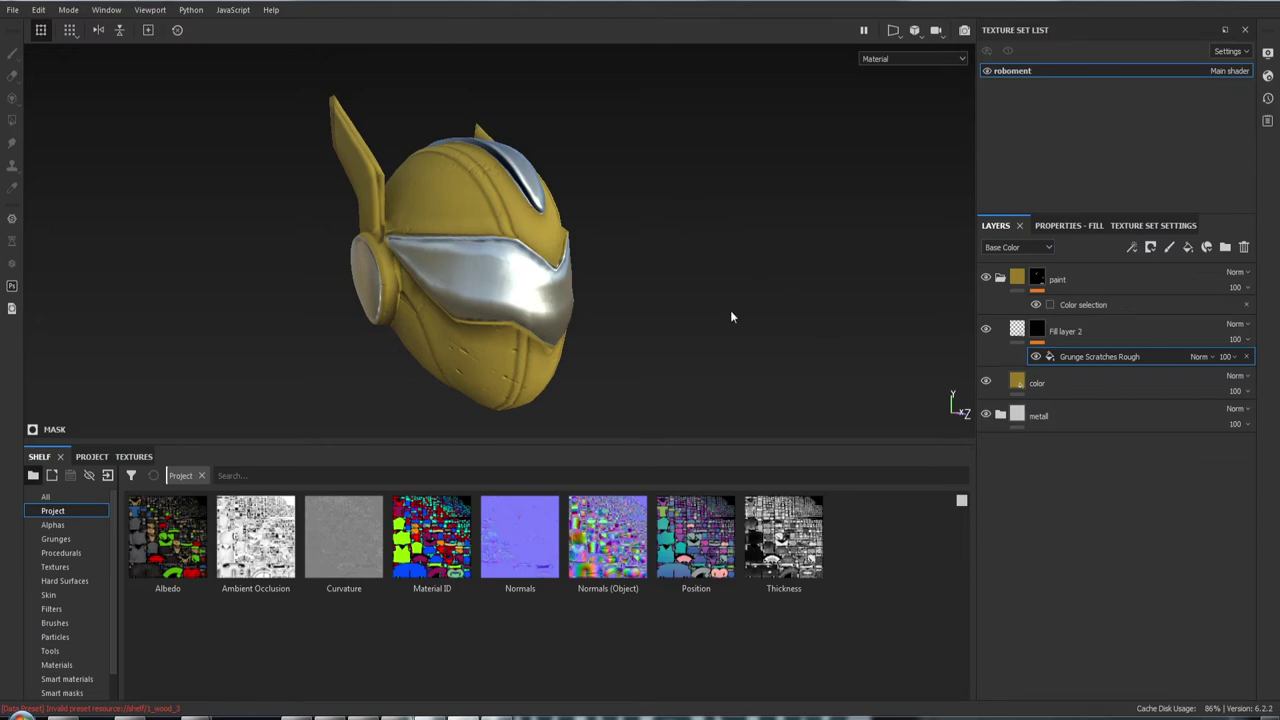
mouse_move(731, 314)
alt+mouse_down()
mouse_move(780, 277)
mouse_move(619, 285)
alt+mouse_up()
alt+right_drag(619, 285, 703, 285)
mouse_move(703, 285)
alt+mouse_down()
mouse_move(686, 323)
mouse_move(724, 302)
alt+mouse_up()
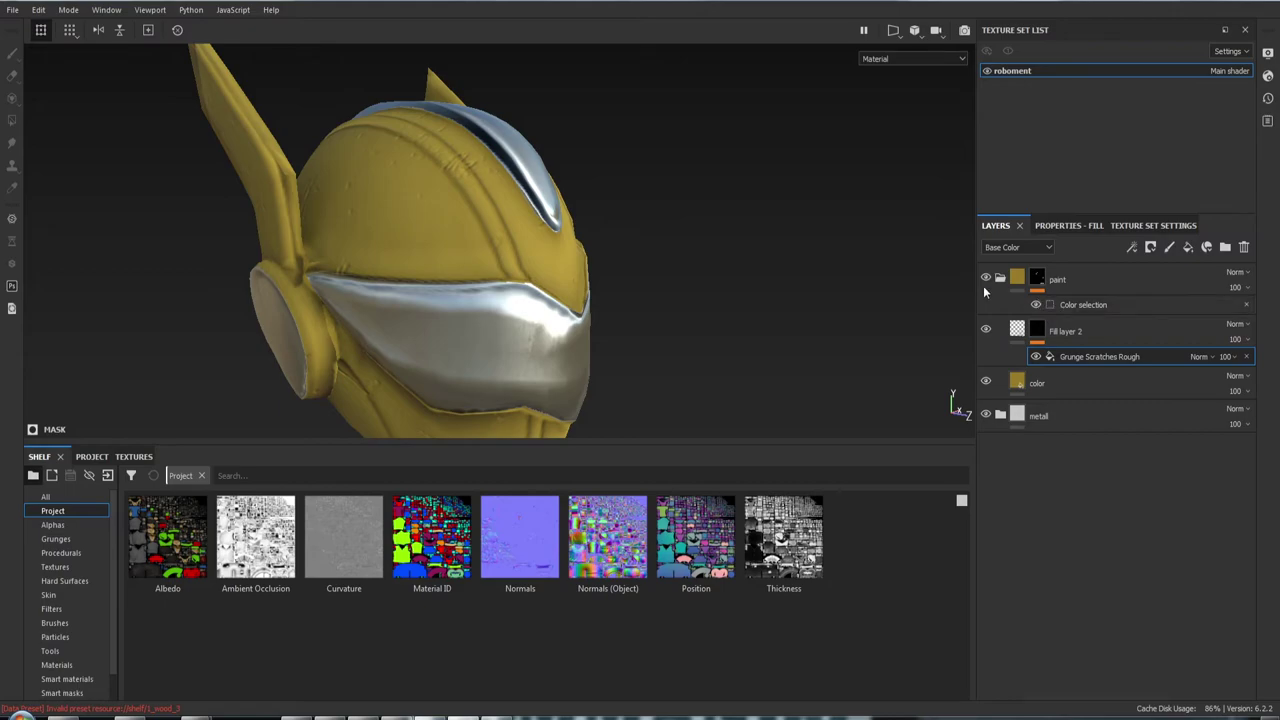
Add Fill layer 3 above Fill layer 2 and give it a black mask
click(1105, 328)
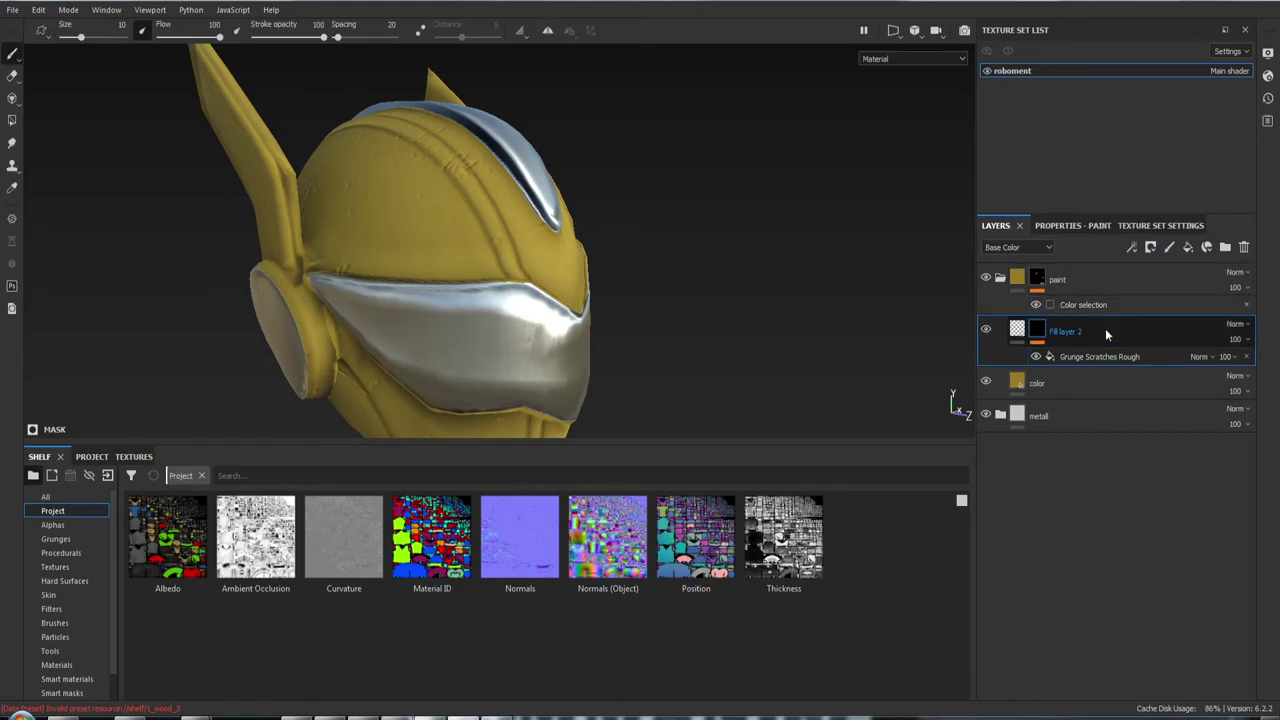
click(1187, 248)
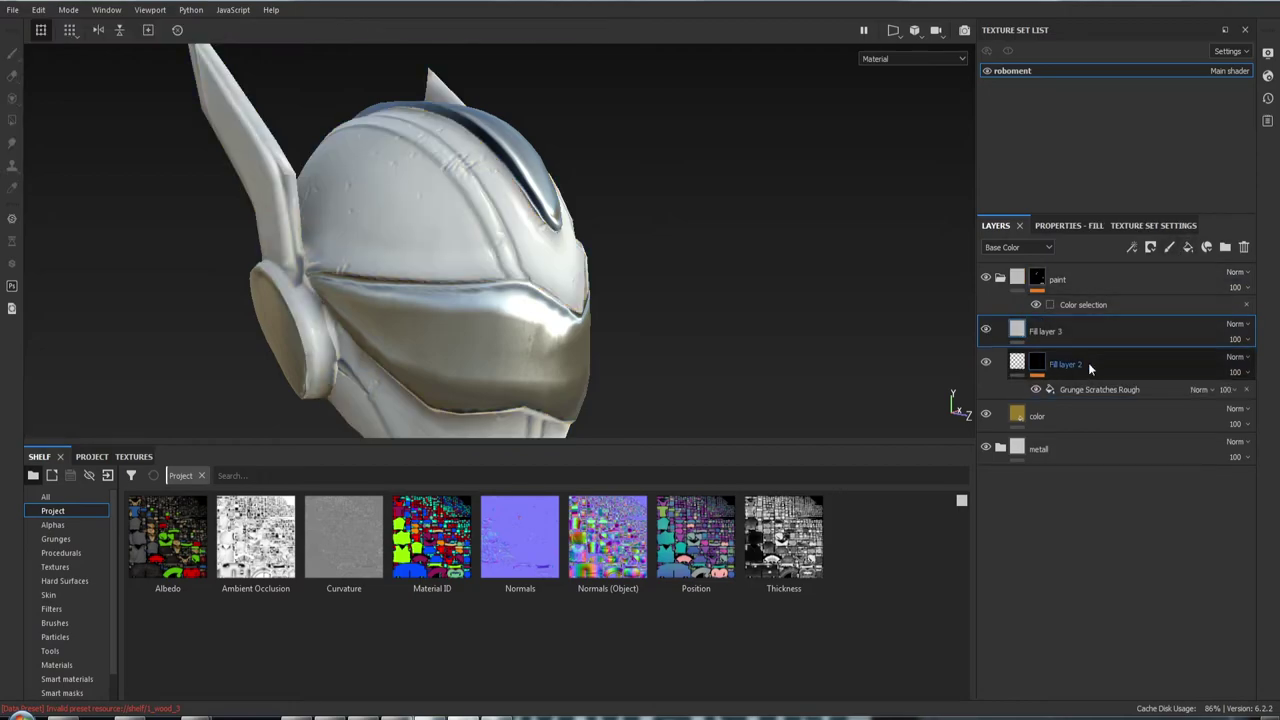
right_click(1015, 336)
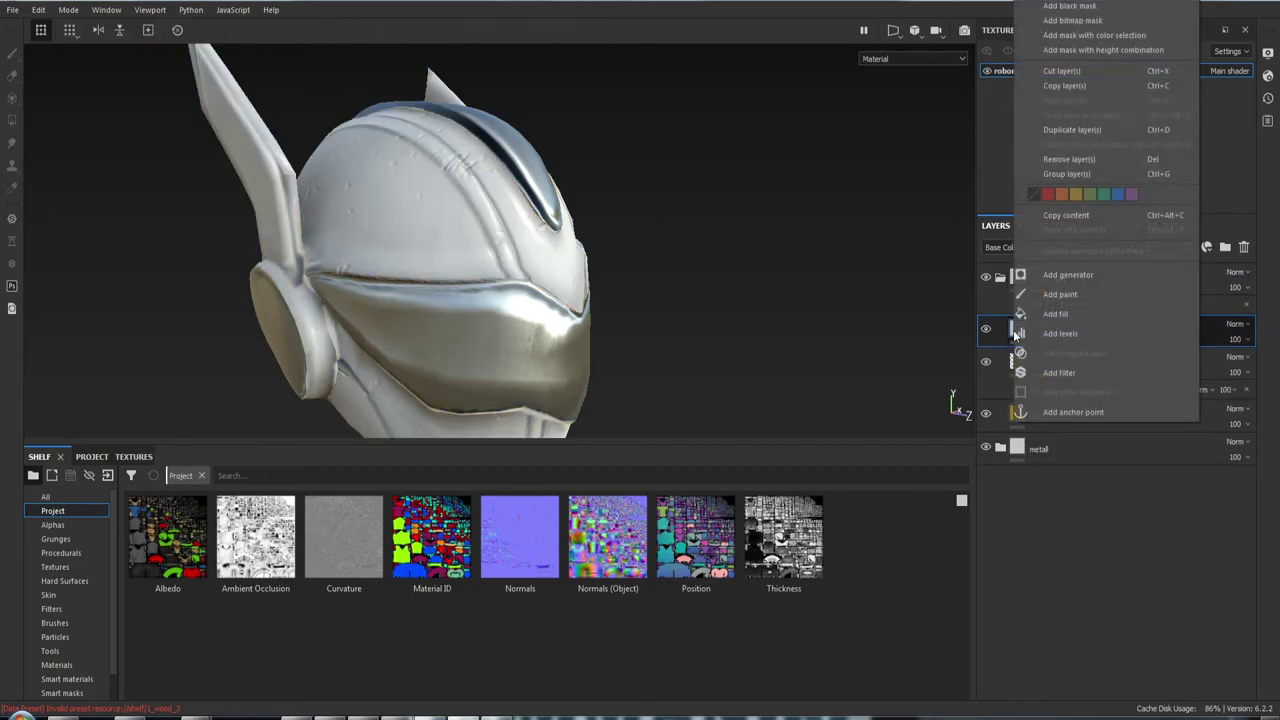
click(1069, 6)
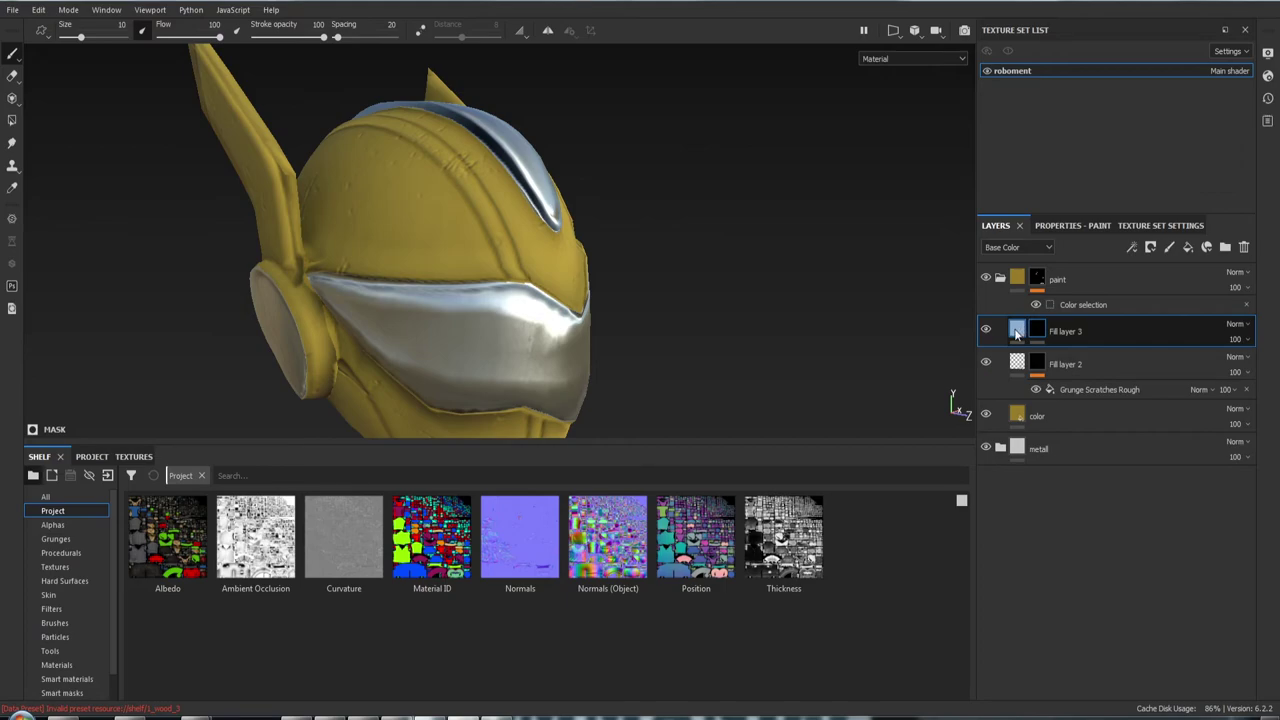
Disable height, normal and AO channels and set roughness to about 0.72
click(1059, 227)
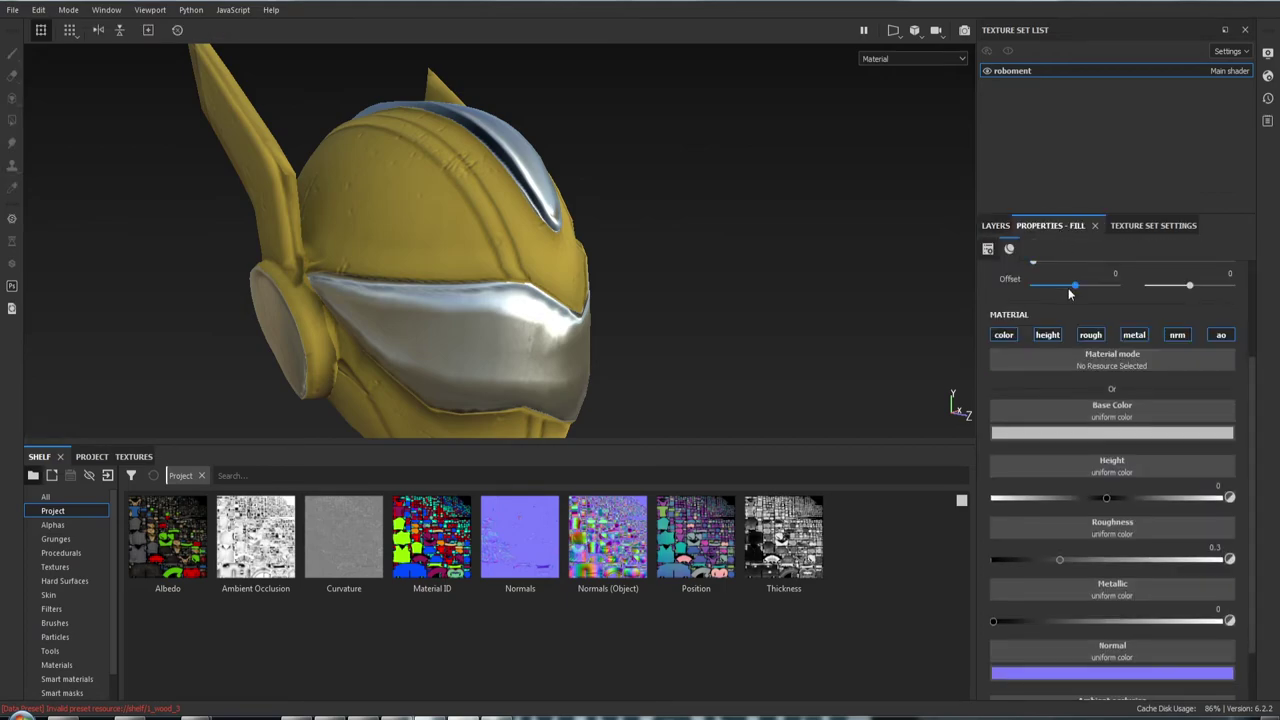
click(1048, 336)
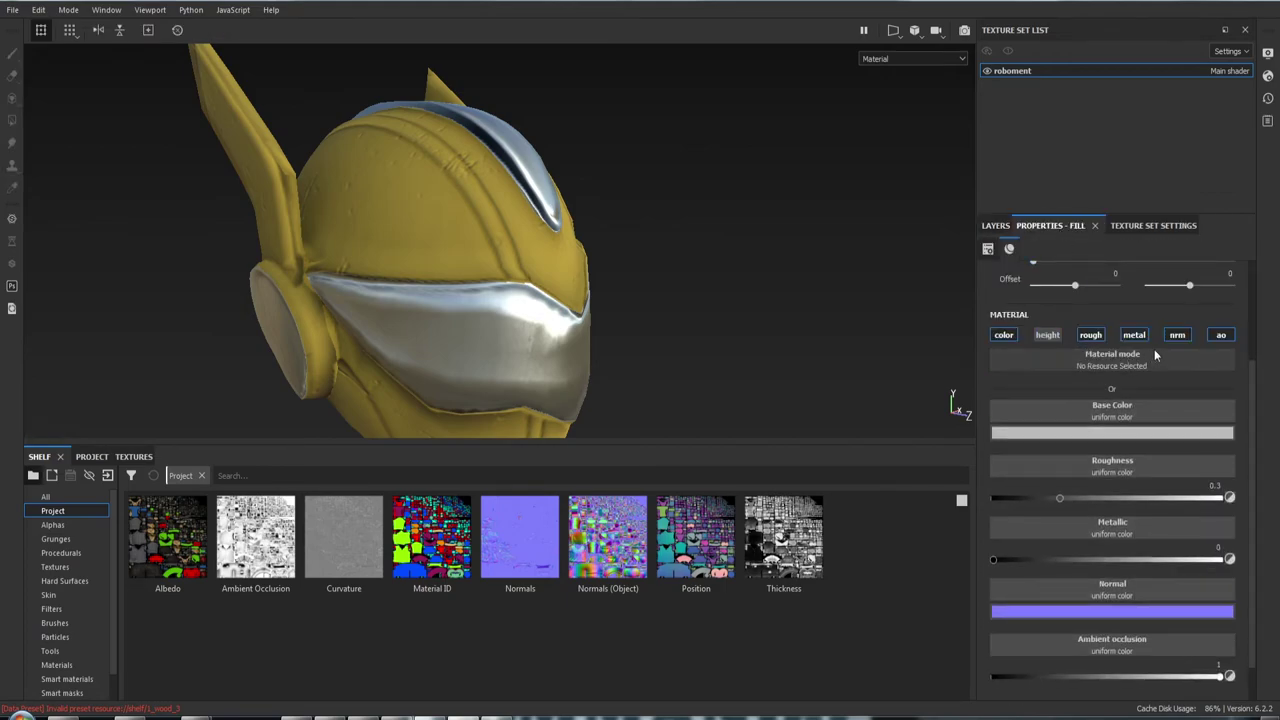
click(1174, 336)
click(1219, 336)
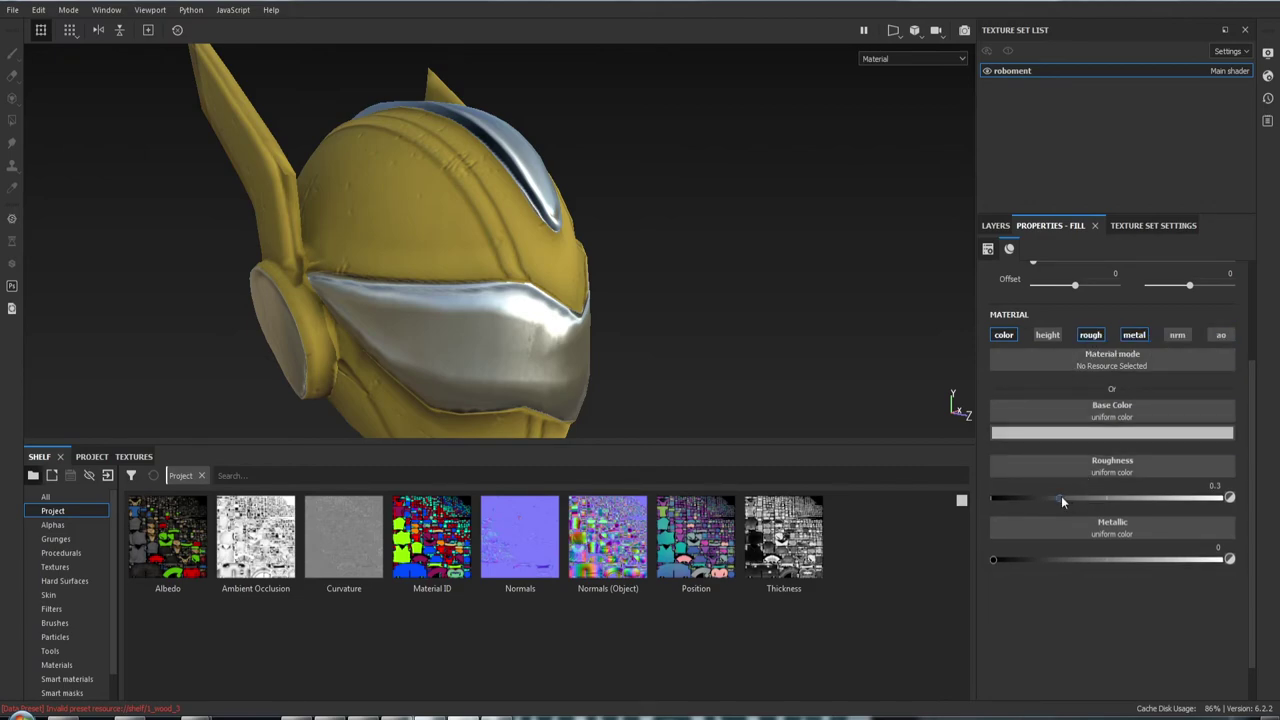
mouse_move(1061, 498)
mouse_down()
mouse_move(1158, 498)
mouse_move(1042, 505)
mouse_move(1146, 512)
mouse_up()
click(995, 225)
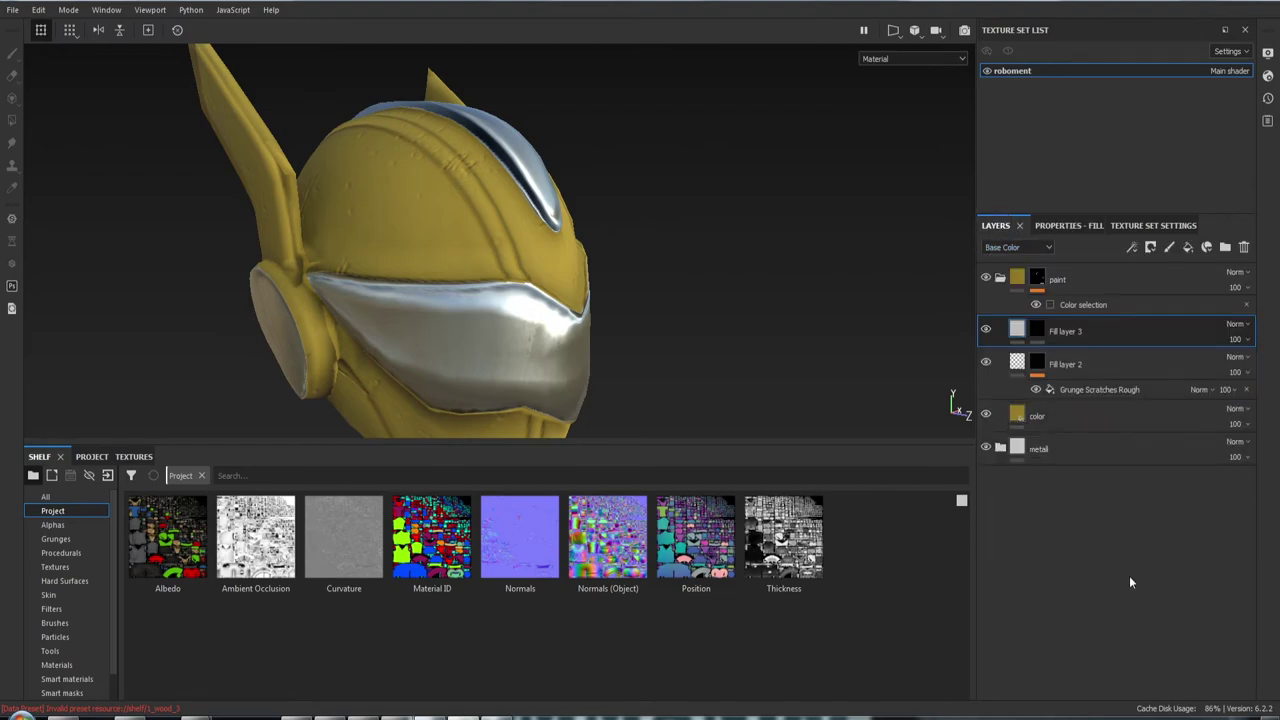
click(1037, 331)
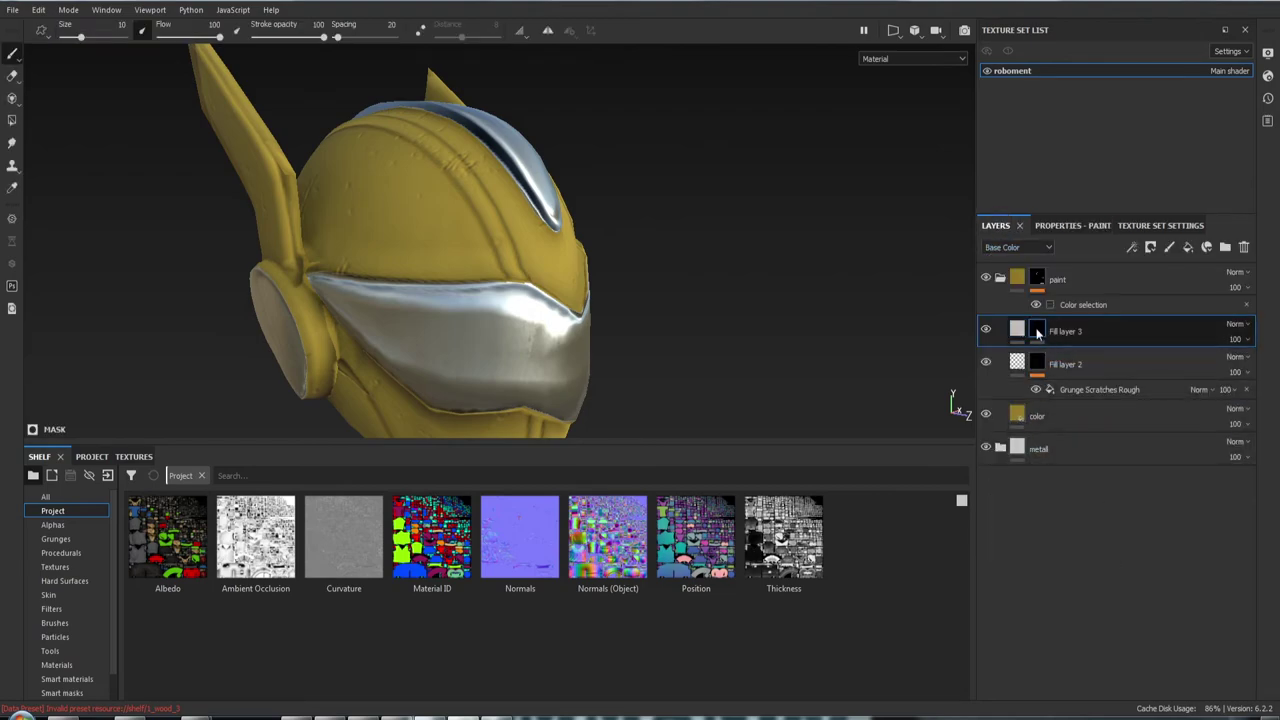
Add a fill effect to Fill layer 3's mask and open its properties
right_click(1037, 333)
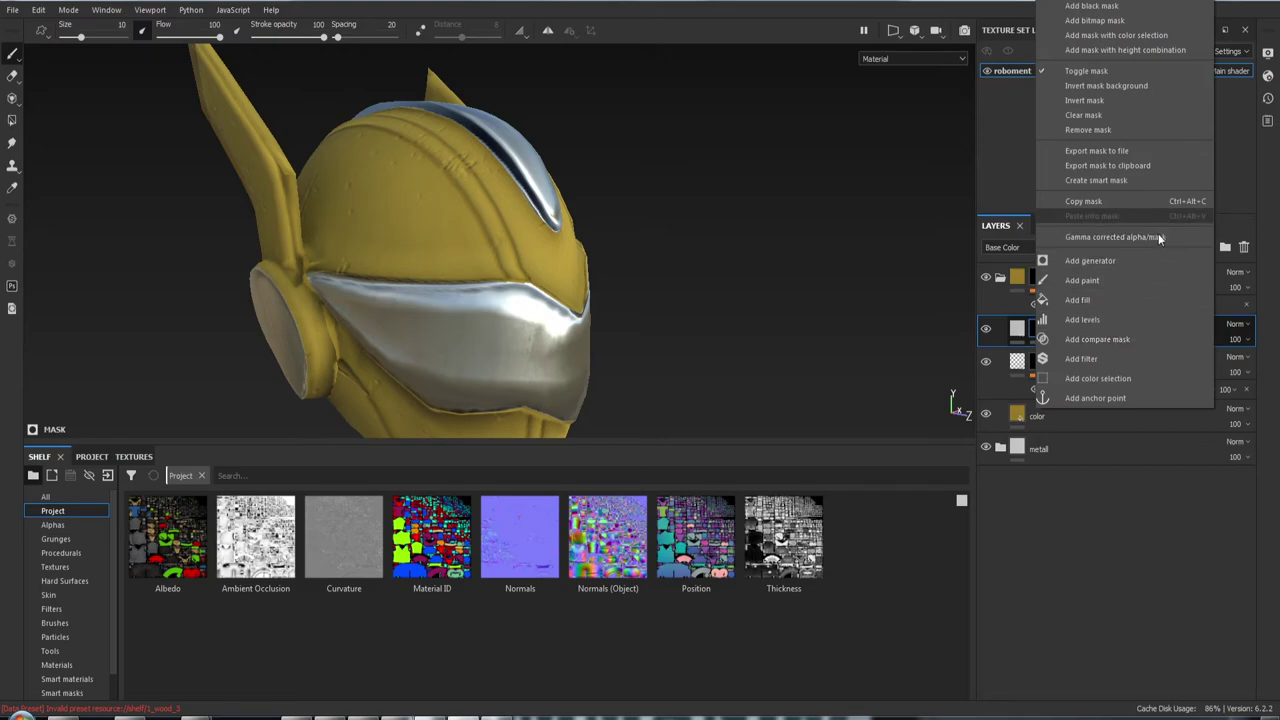
click(1114, 303)
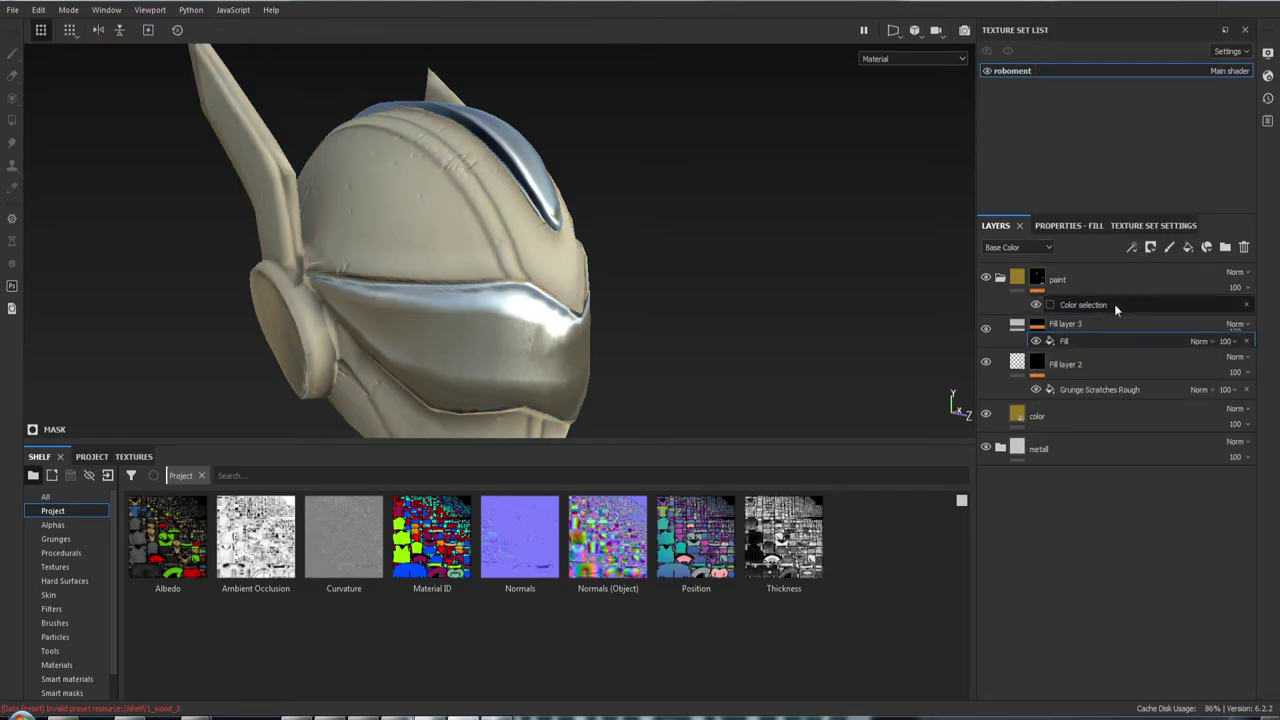
click(1040, 225)
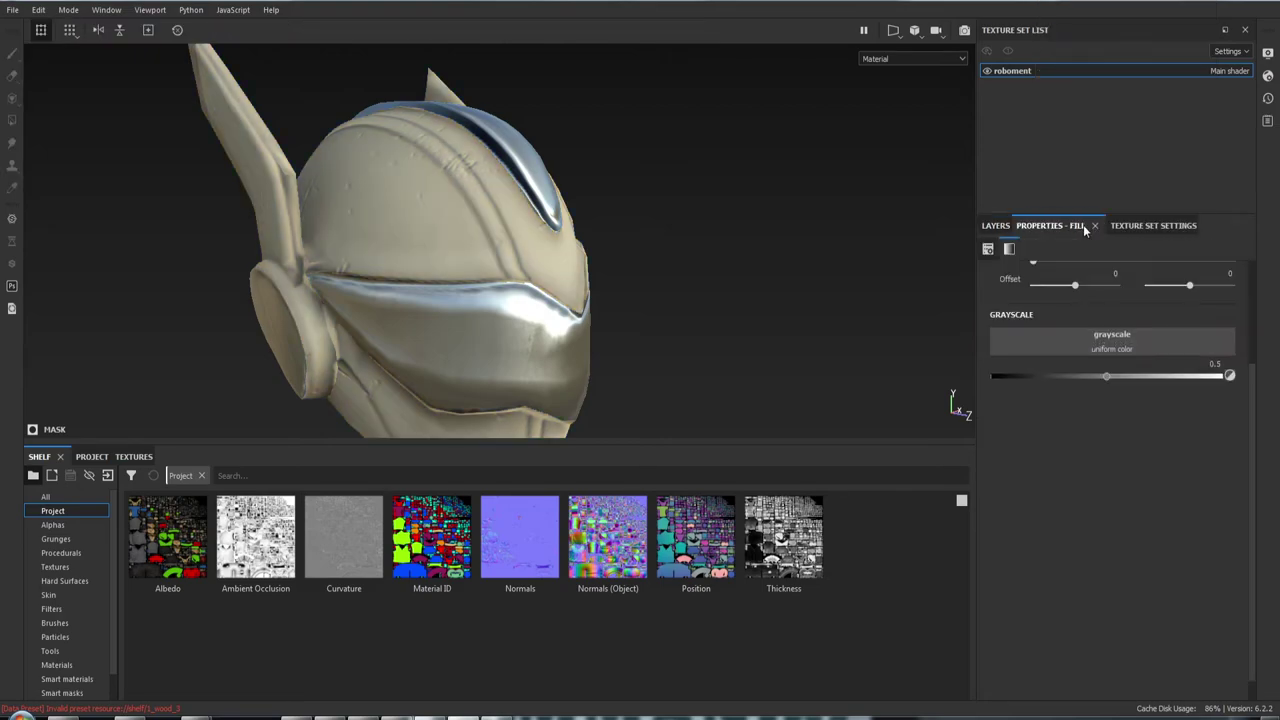
scroll(1141, 462, down, 3)
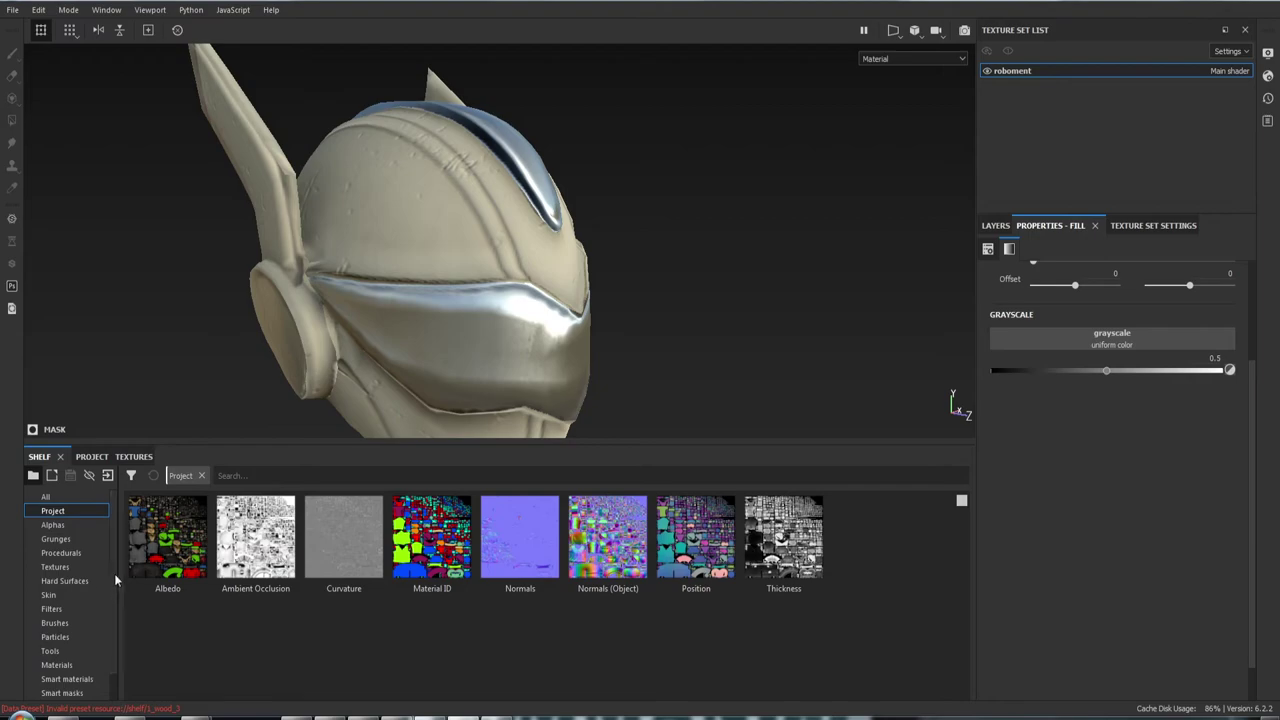
Assign Grunge Dirt Large from the Grunges shelf as the mask's grayscale
click(56, 539)
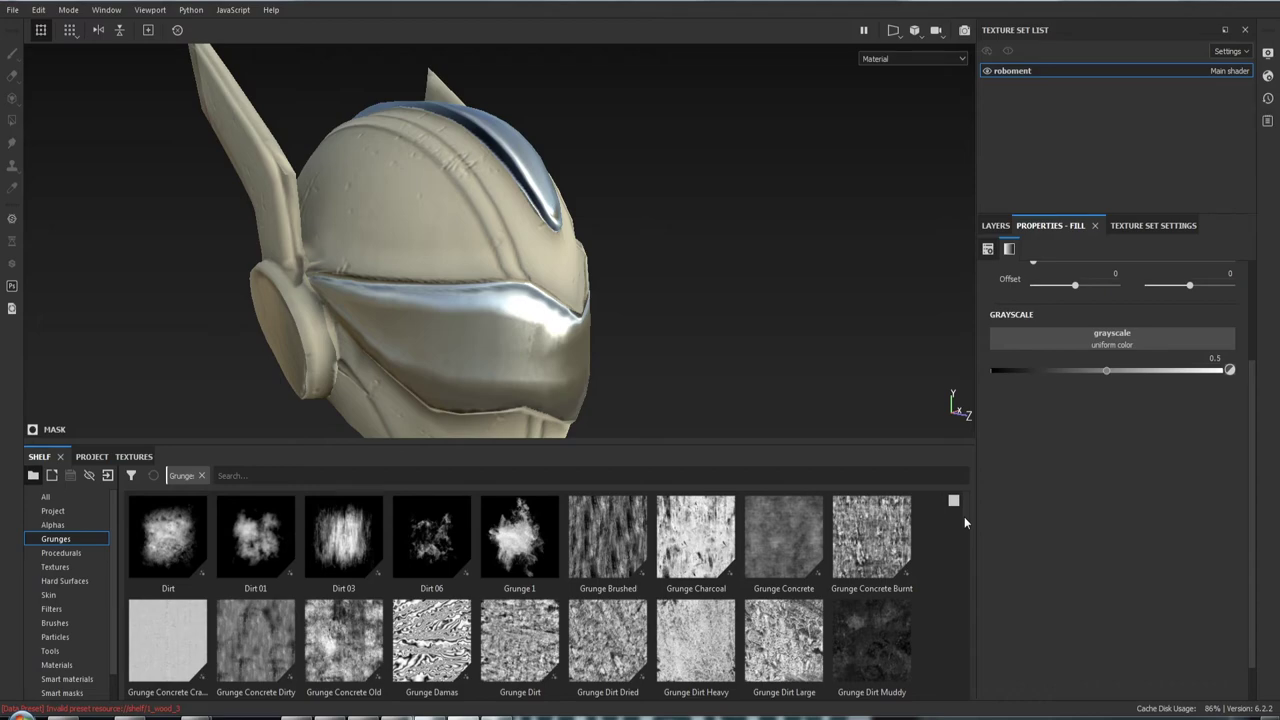
drag(964, 516, 957, 580)
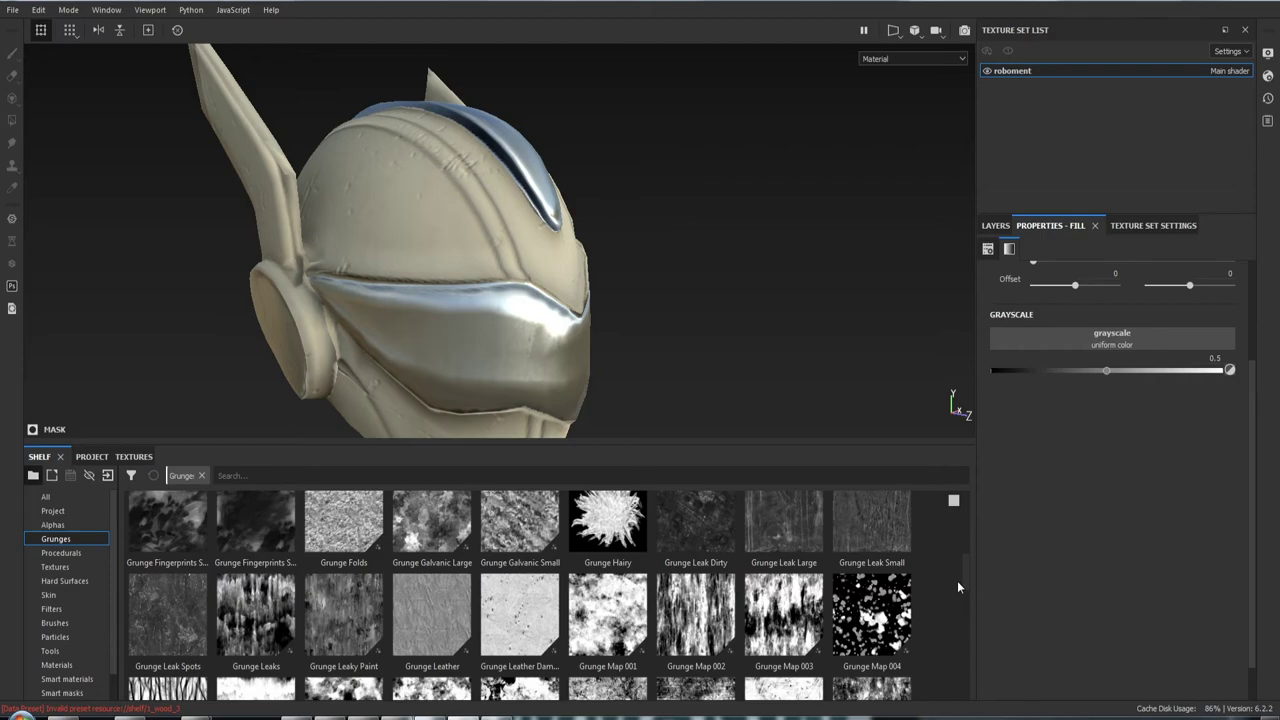
drag(957, 580, 961, 561)
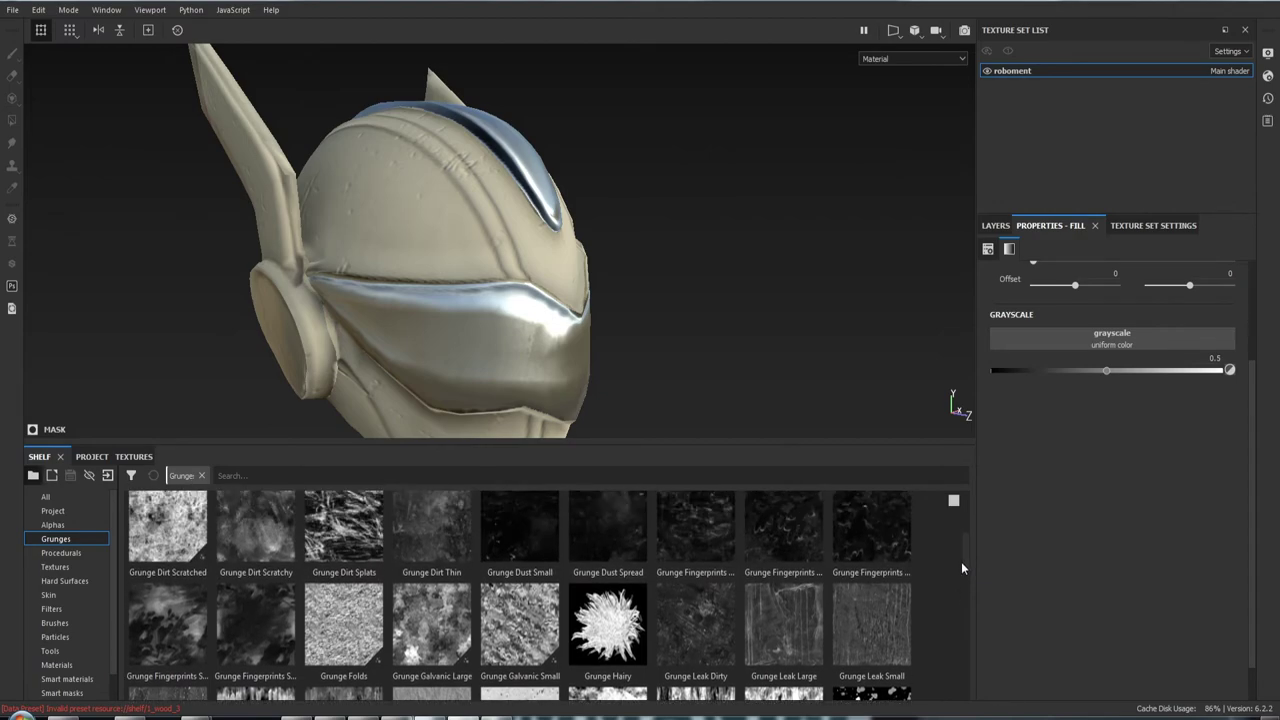
drag(961, 561, 961, 556)
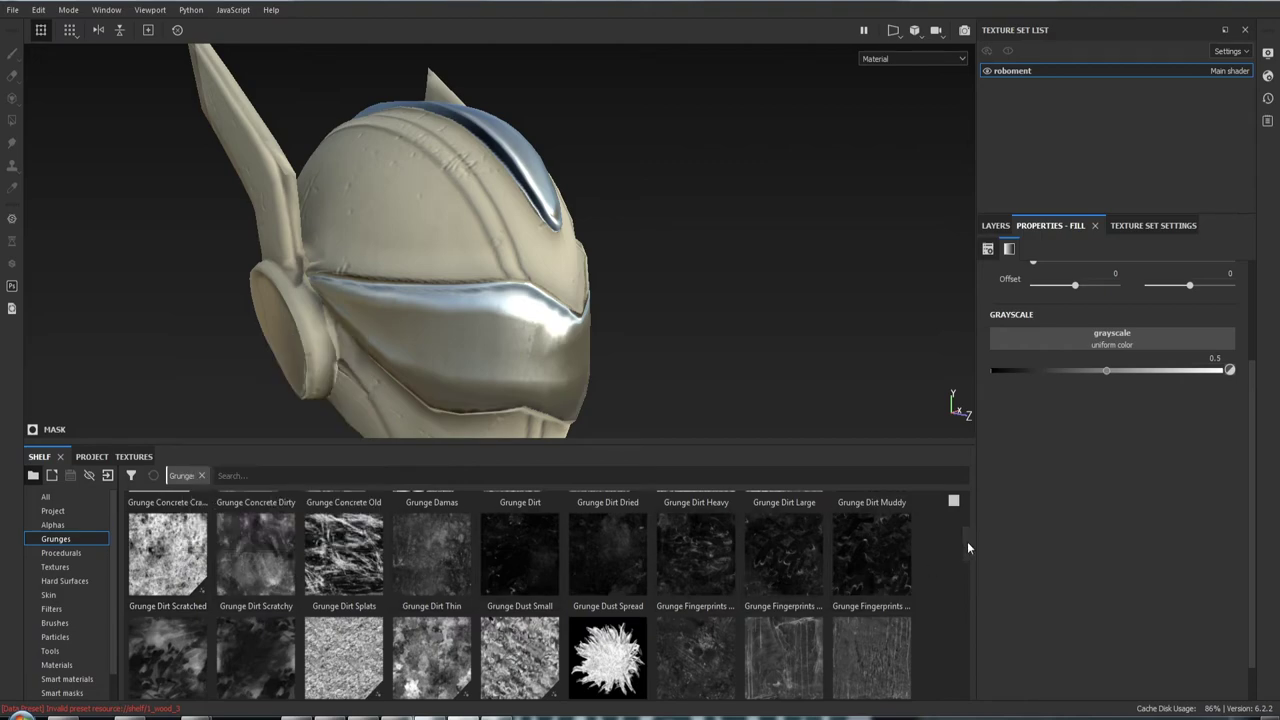
drag(967, 541, 964, 526)
mouse_move(784, 553)
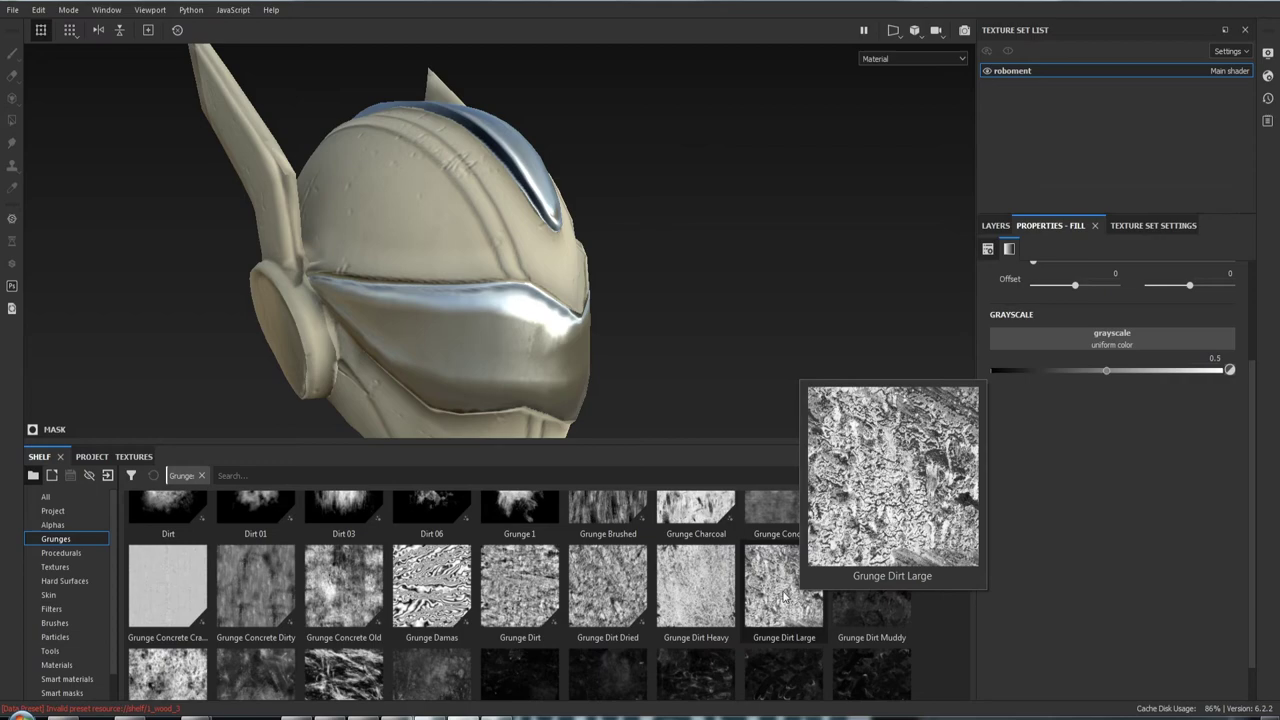
drag(784, 597, 1115, 337)
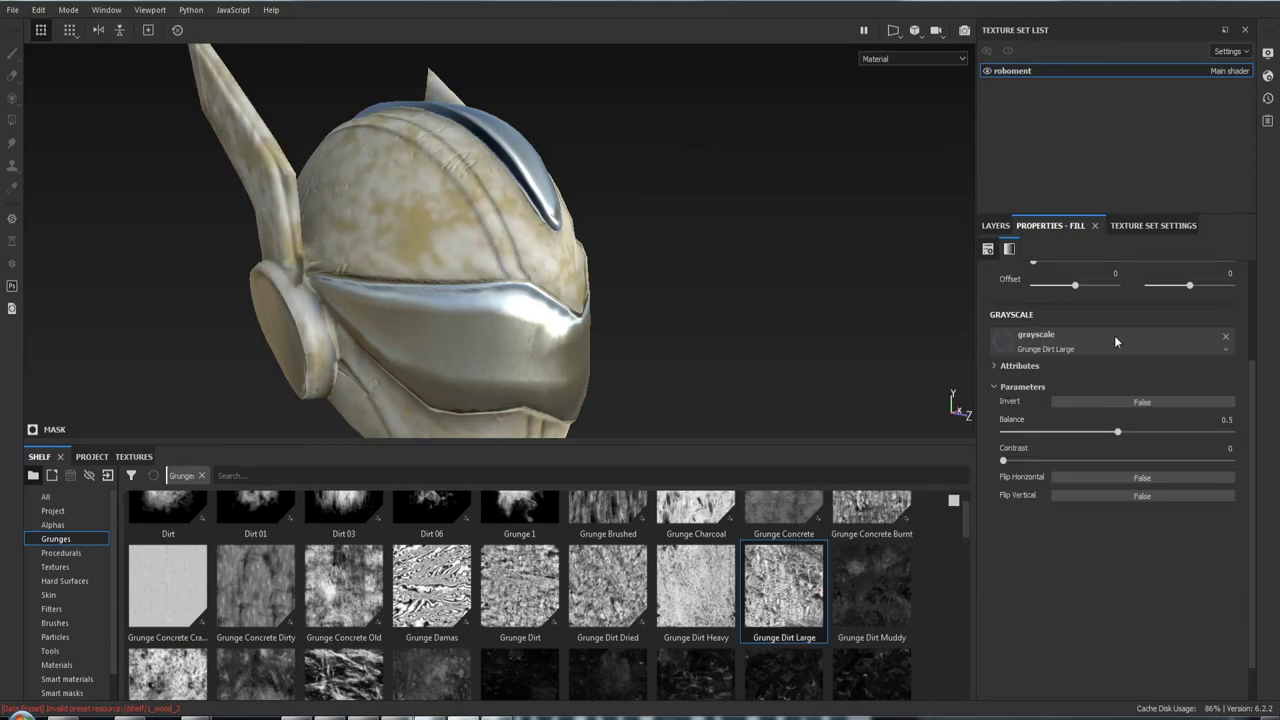
click(995, 225)
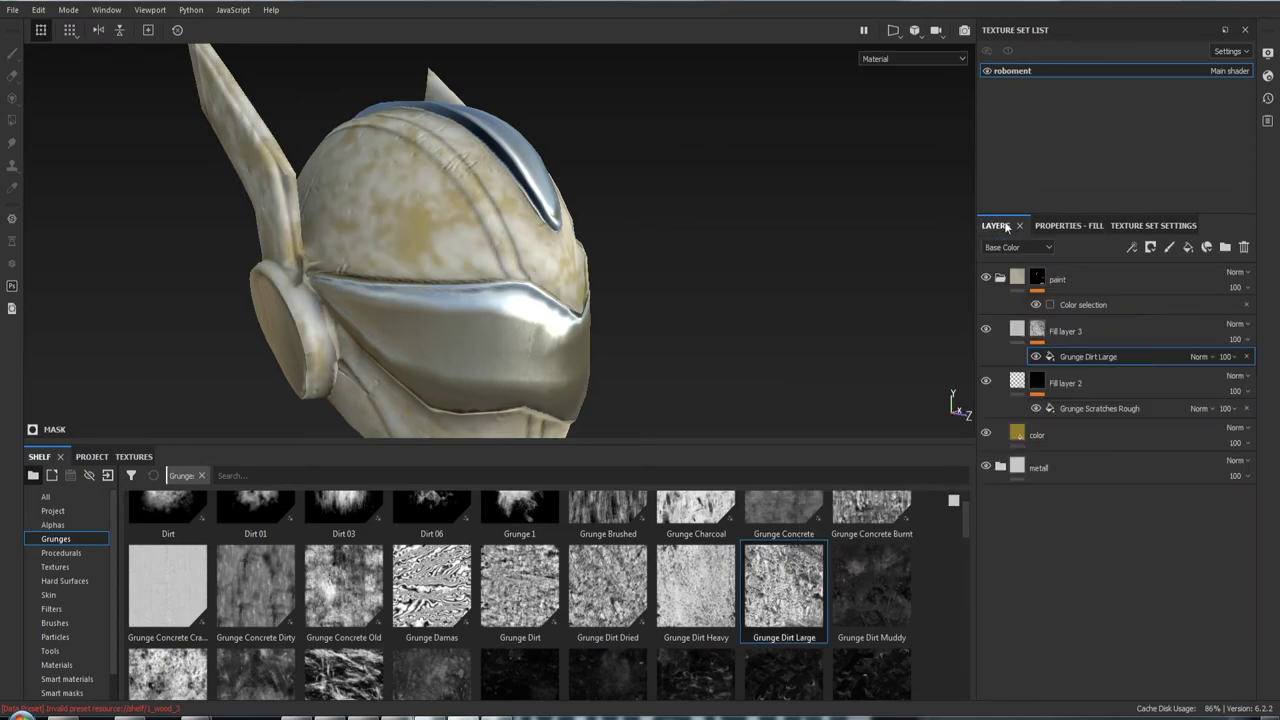
Give Fill layer 3 a dark red, slightly desaturated base colour
click(1060, 226)
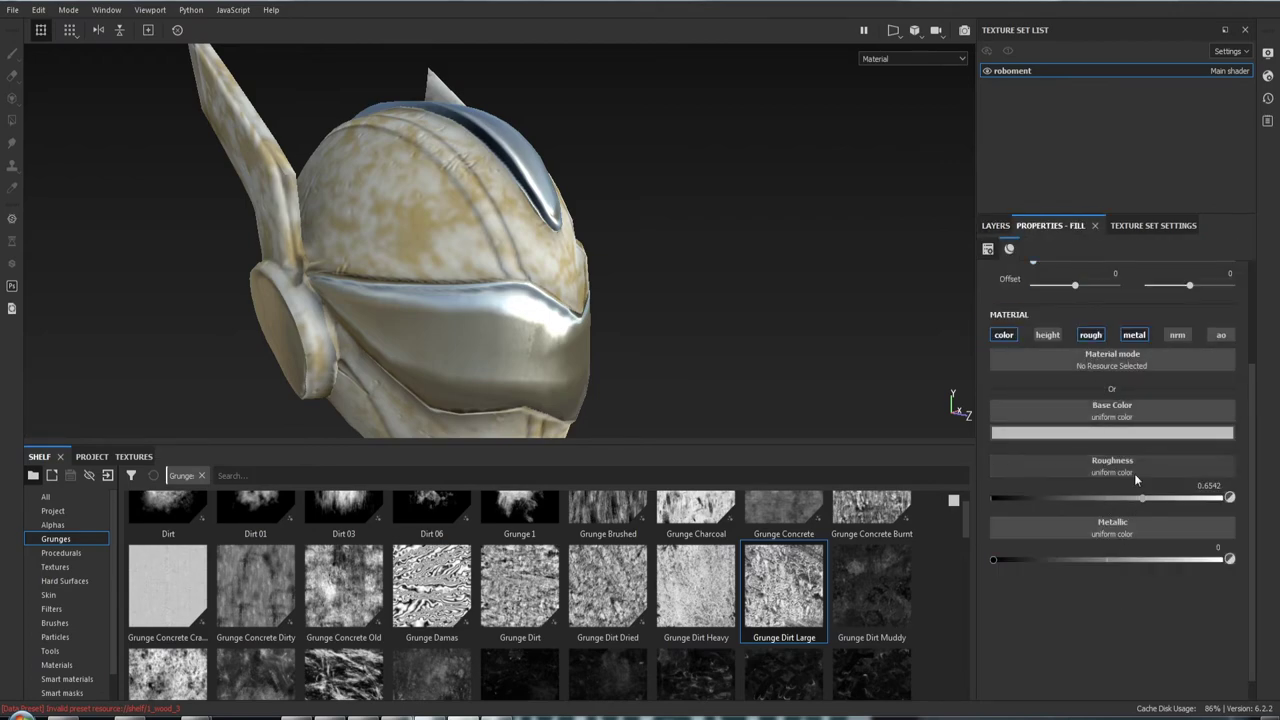
click(1126, 434)
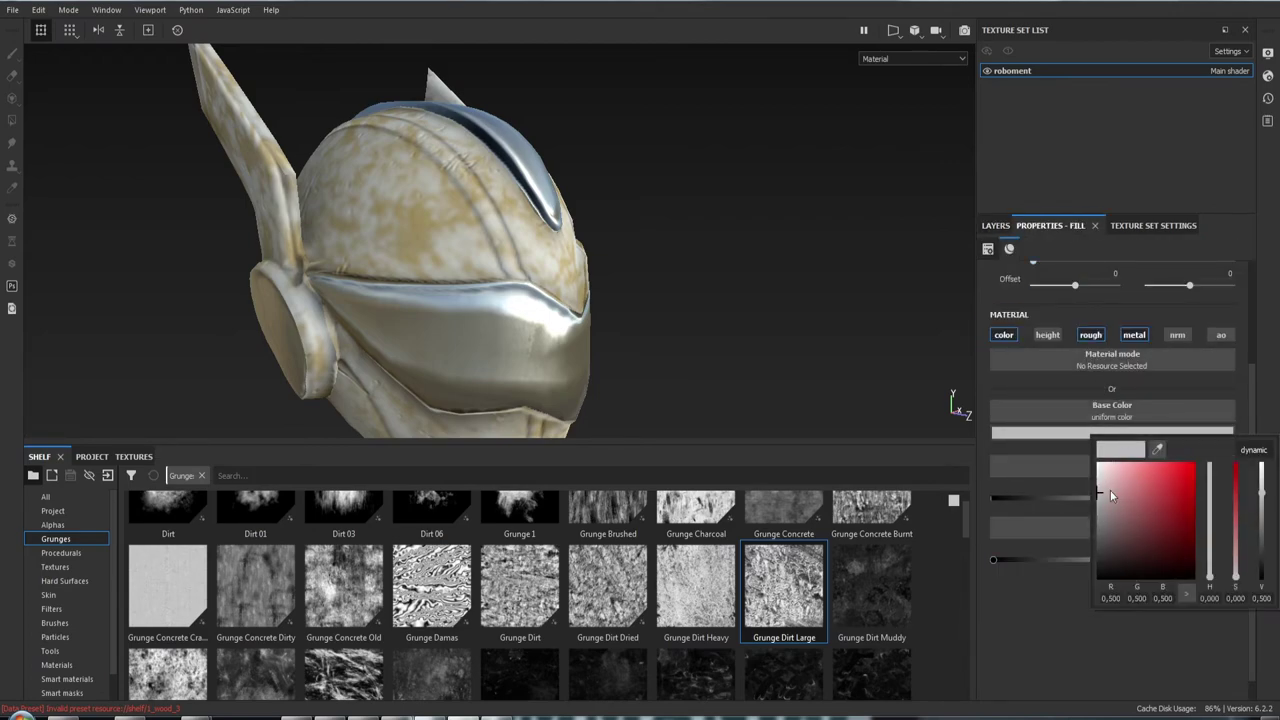
mouse_move(1110, 490)
mouse_down()
mouse_move(1176, 545)
mouse_move(1164, 558)
mouse_up()
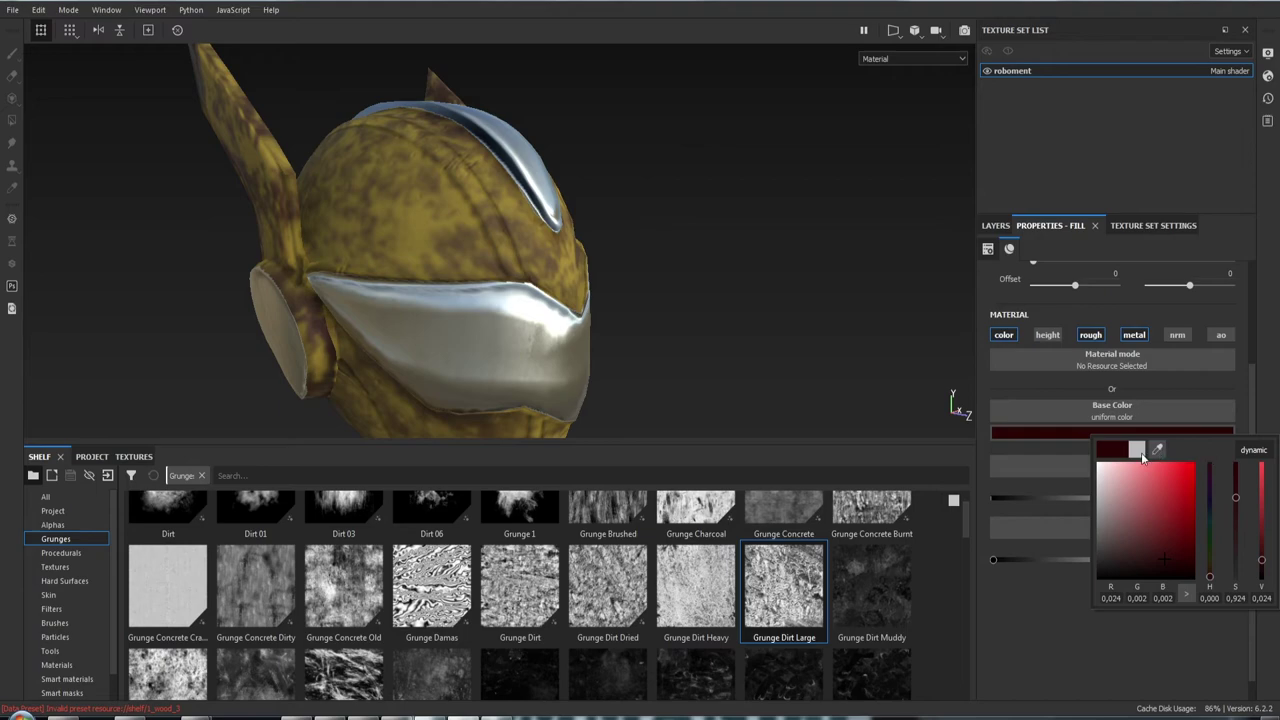
drag(1164, 558, 1158, 567)
drag(1158, 564, 1144, 556)
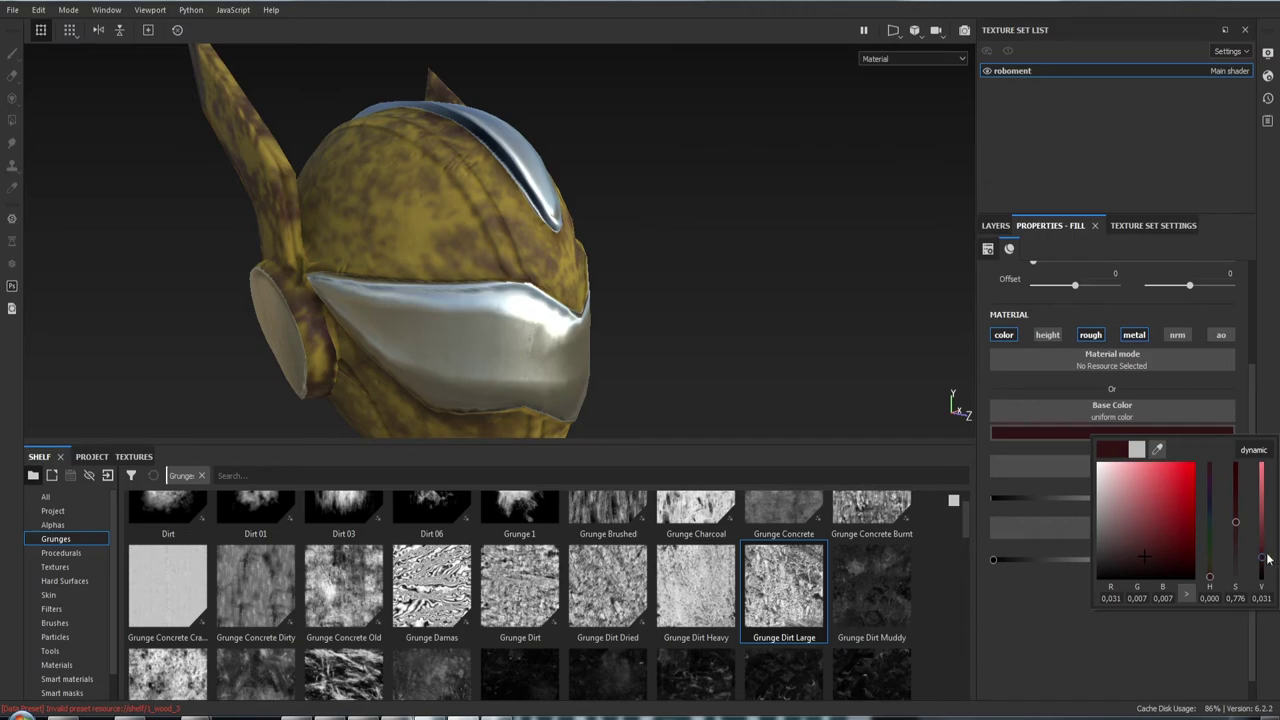
mouse_move(1237, 548)
mouse_down()
mouse_move(1236, 532)
mouse_move(1238, 547)
mouse_up()
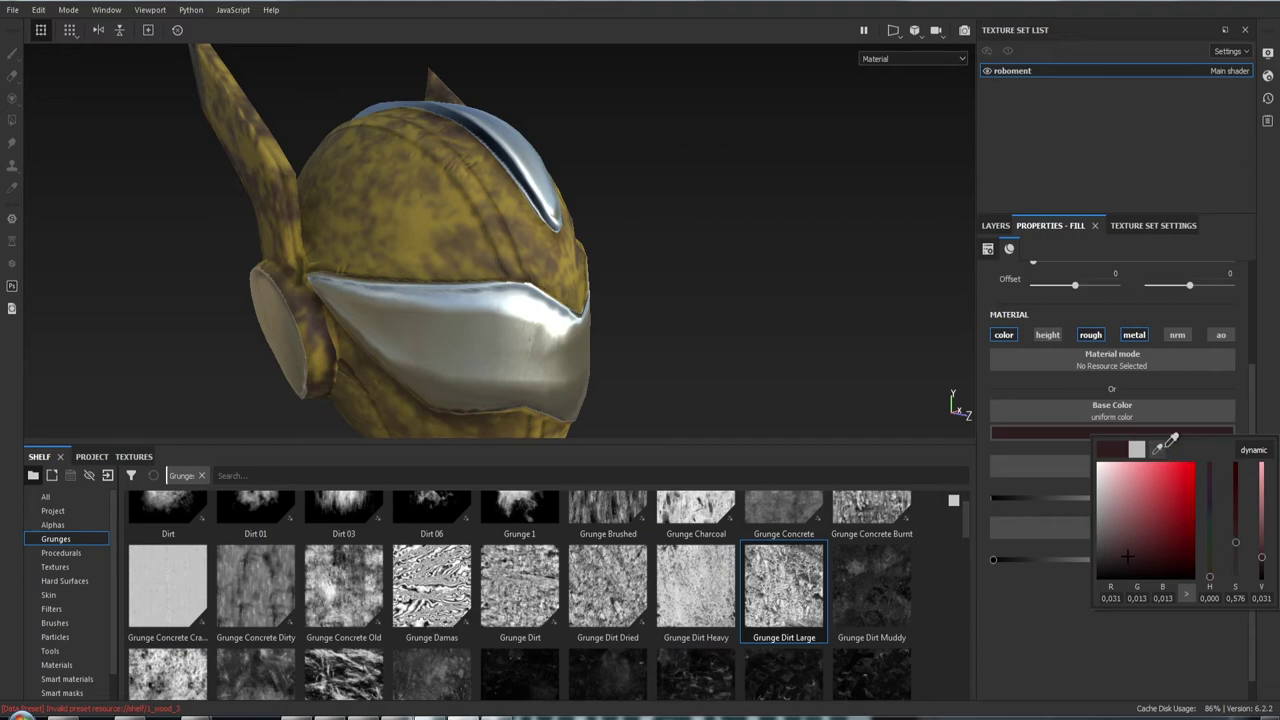
click(488, 250)
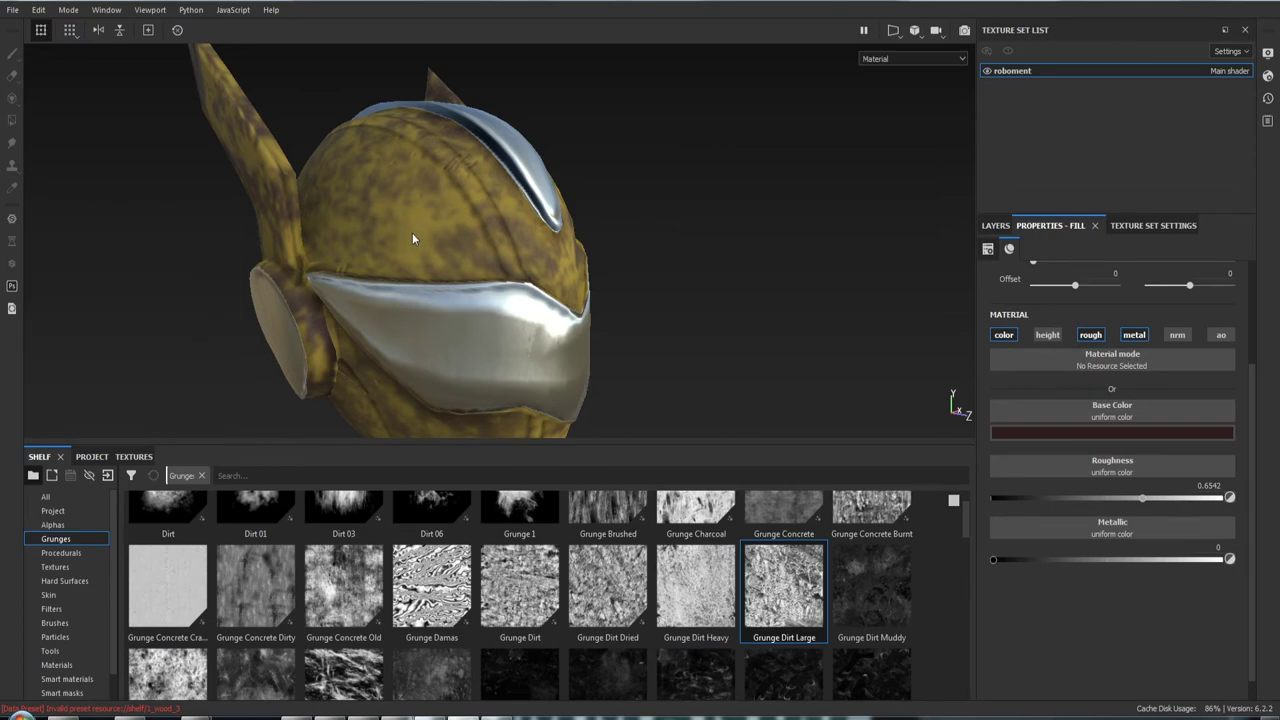
Preview the helmet's ambient occlusion, then return to the full material view
key(b)
key(b)
key(m)
click(414, 230)
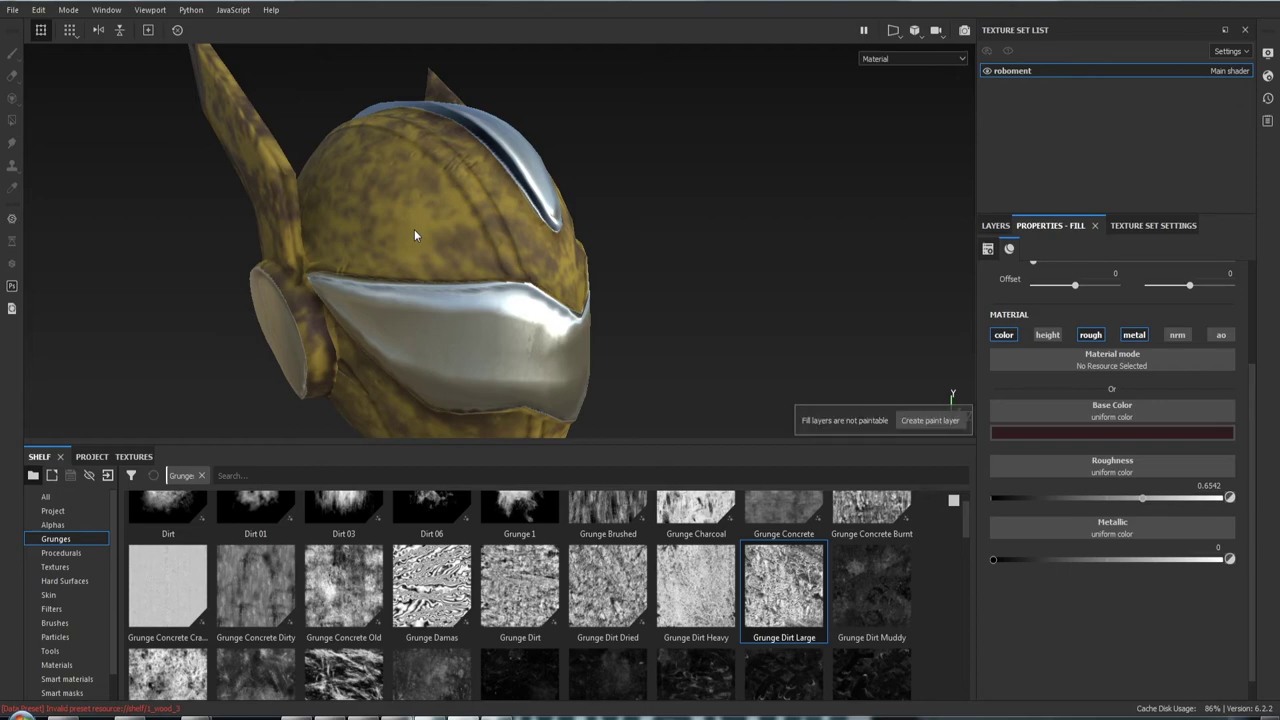
key(shift)
right_click(414, 229)
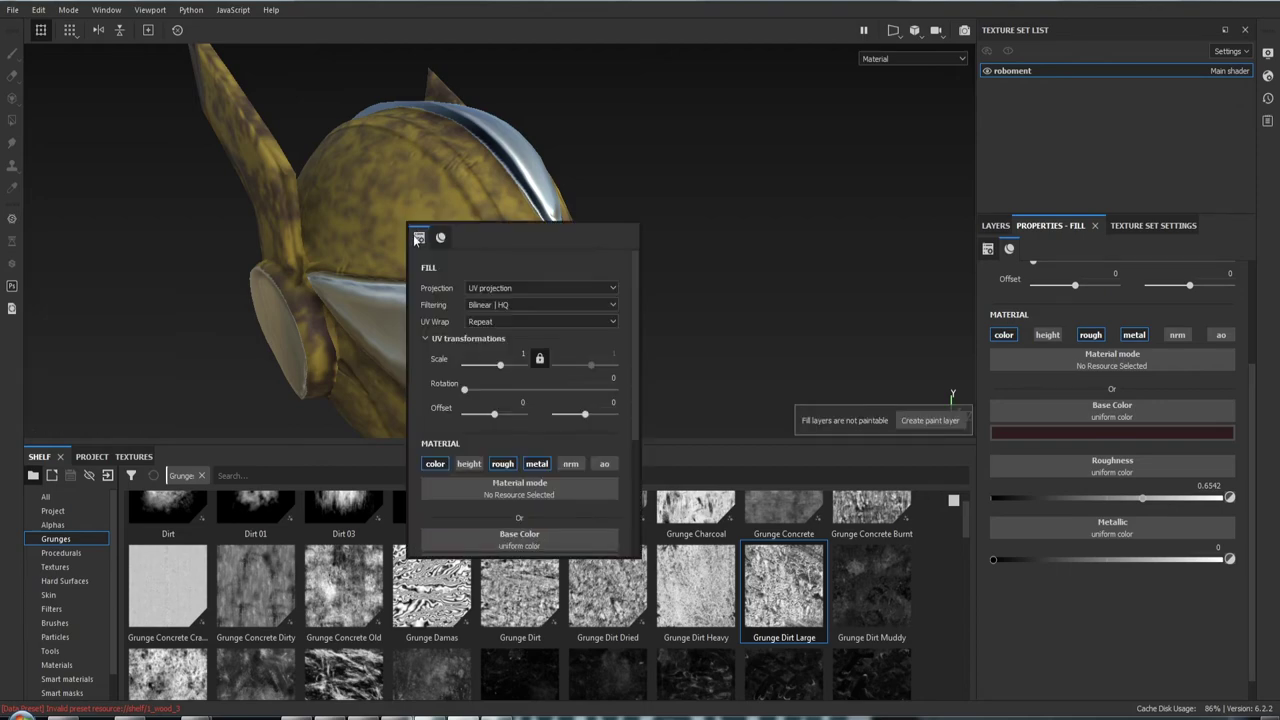
key(ctrl)
key(alt)
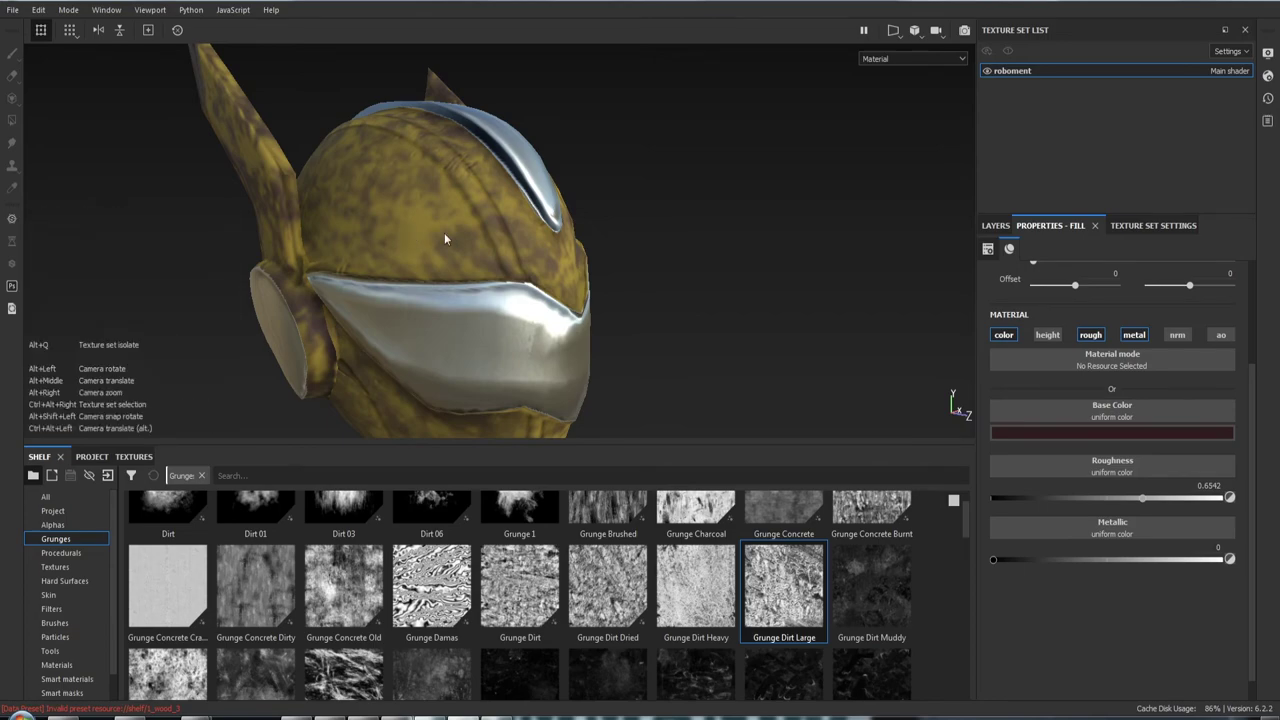
Turn the fill's colour channel off and back on
click(1128, 433)
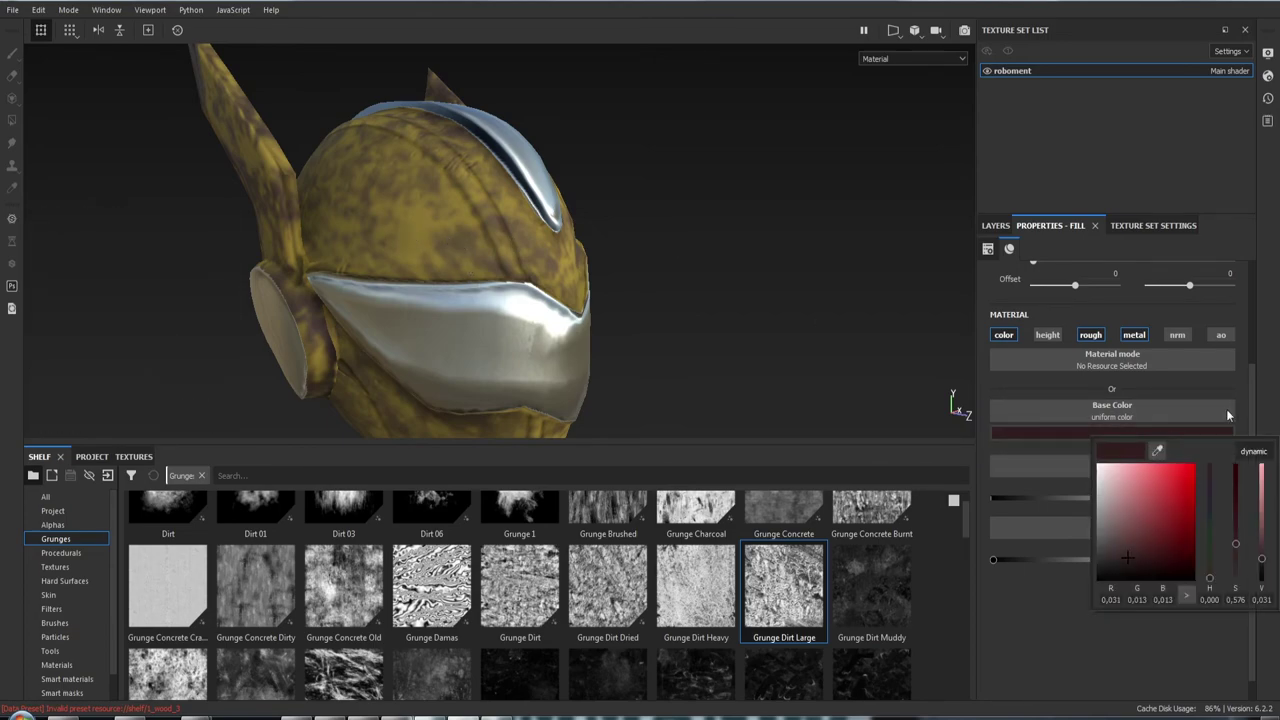
click(1005, 336)
click(1005, 336)
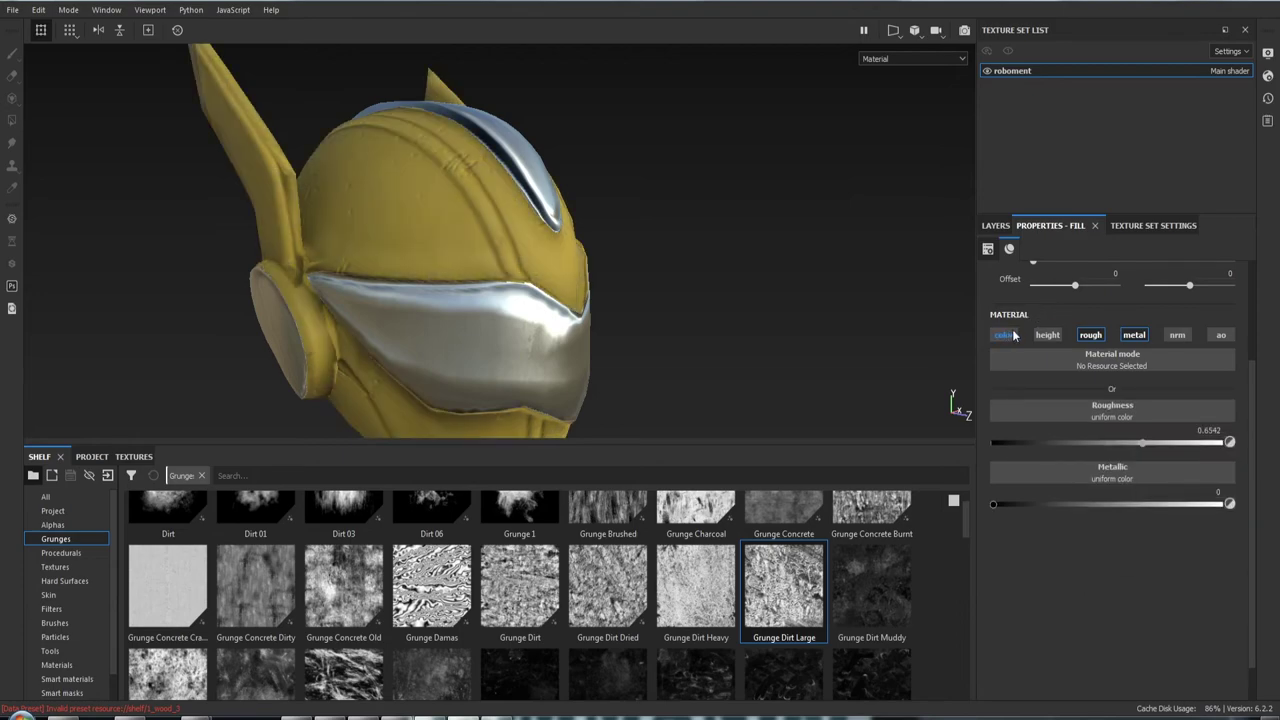
click(1005, 335)
Sample the helmet's yellow with the eyedropper as the dirt base colour
click(1128, 432)
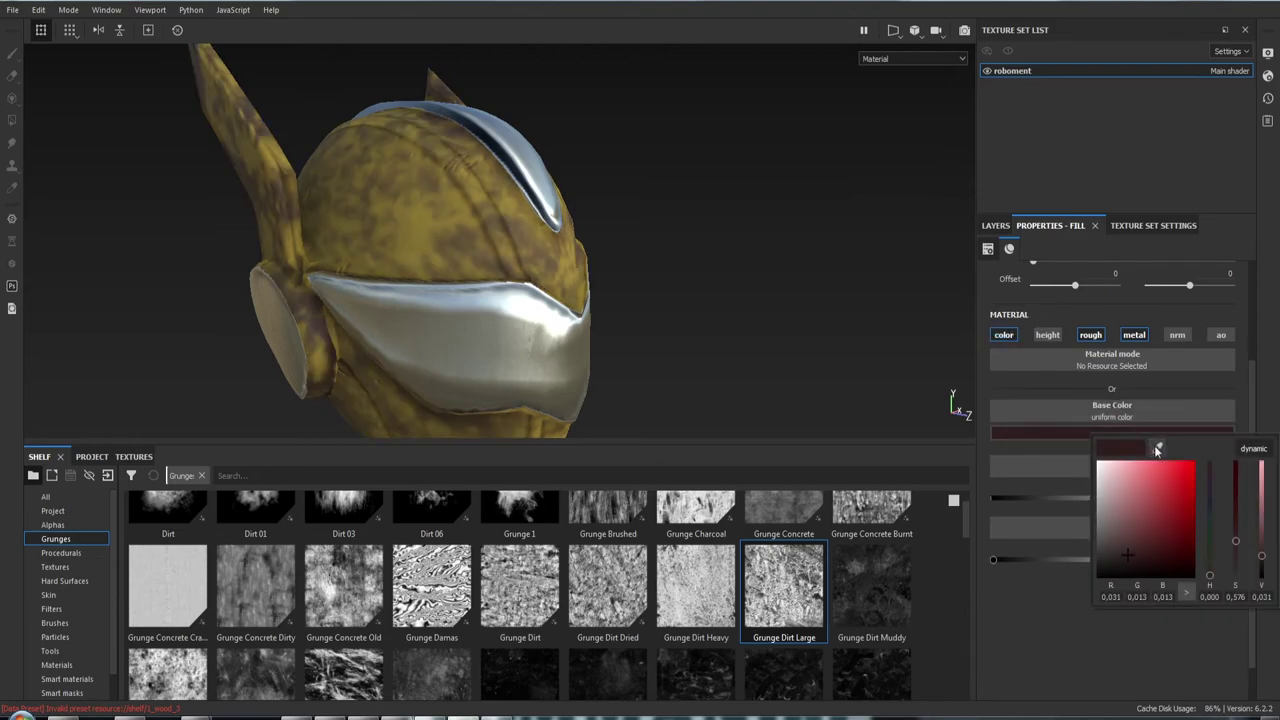
click(1157, 448)
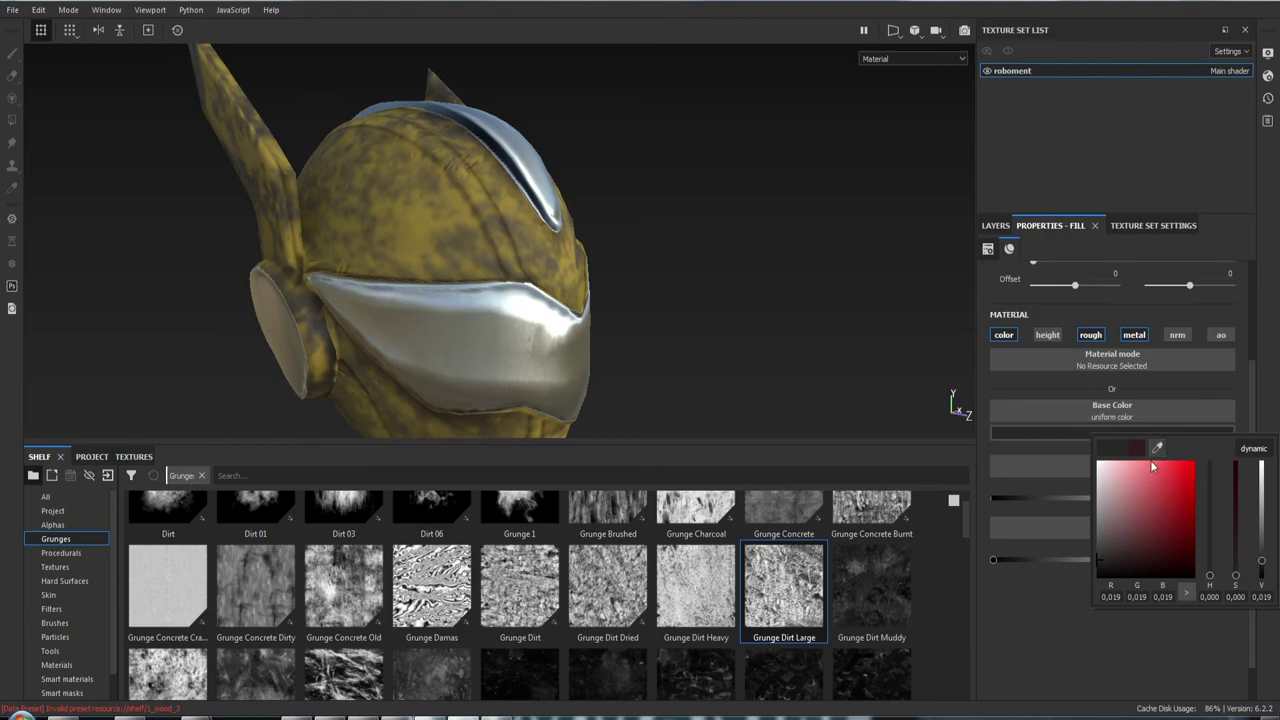
click(1157, 448)
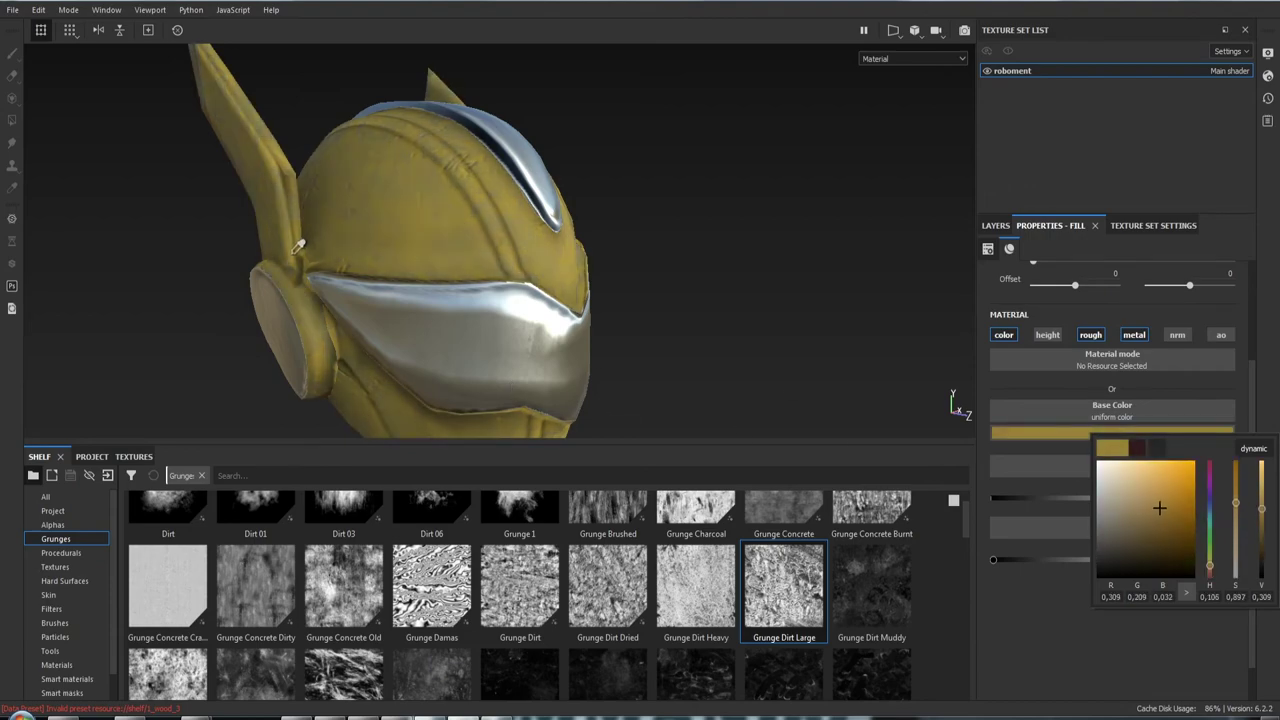
click(298, 246)
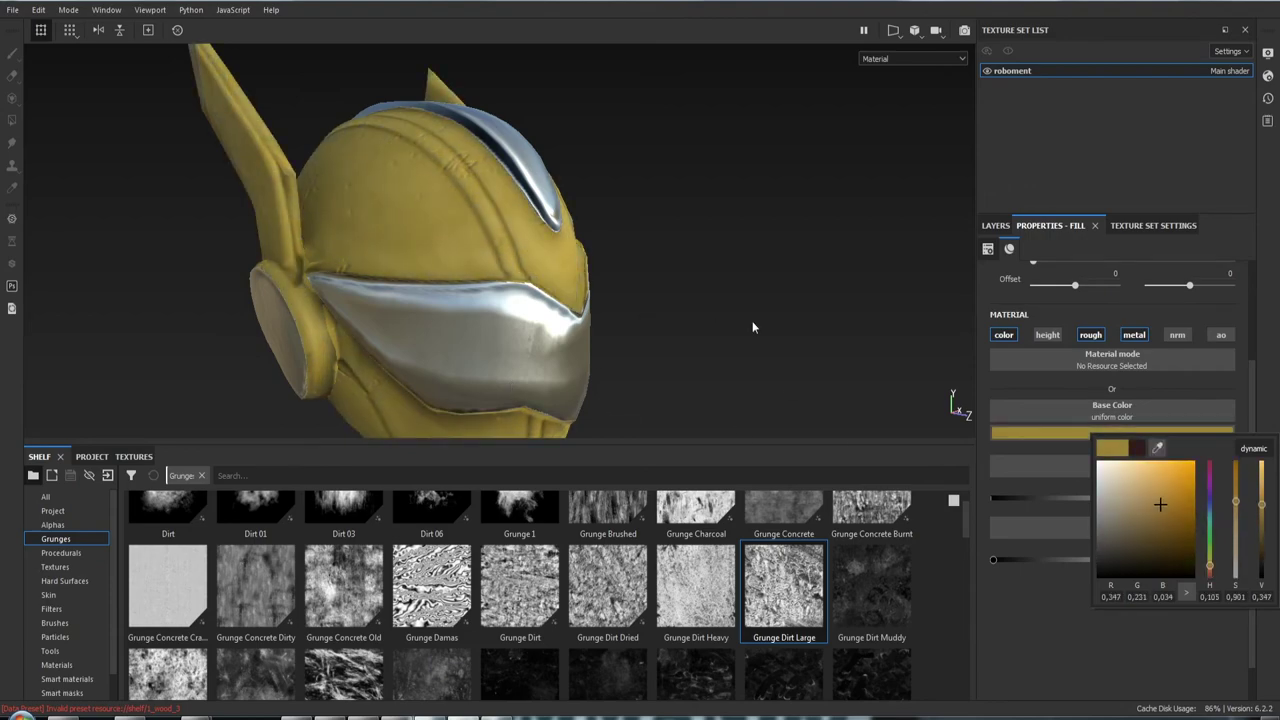
alt+drag(752, 321, 640, 281)
scroll(645, 300, down, 1)
scroll(651, 323, down, 2)
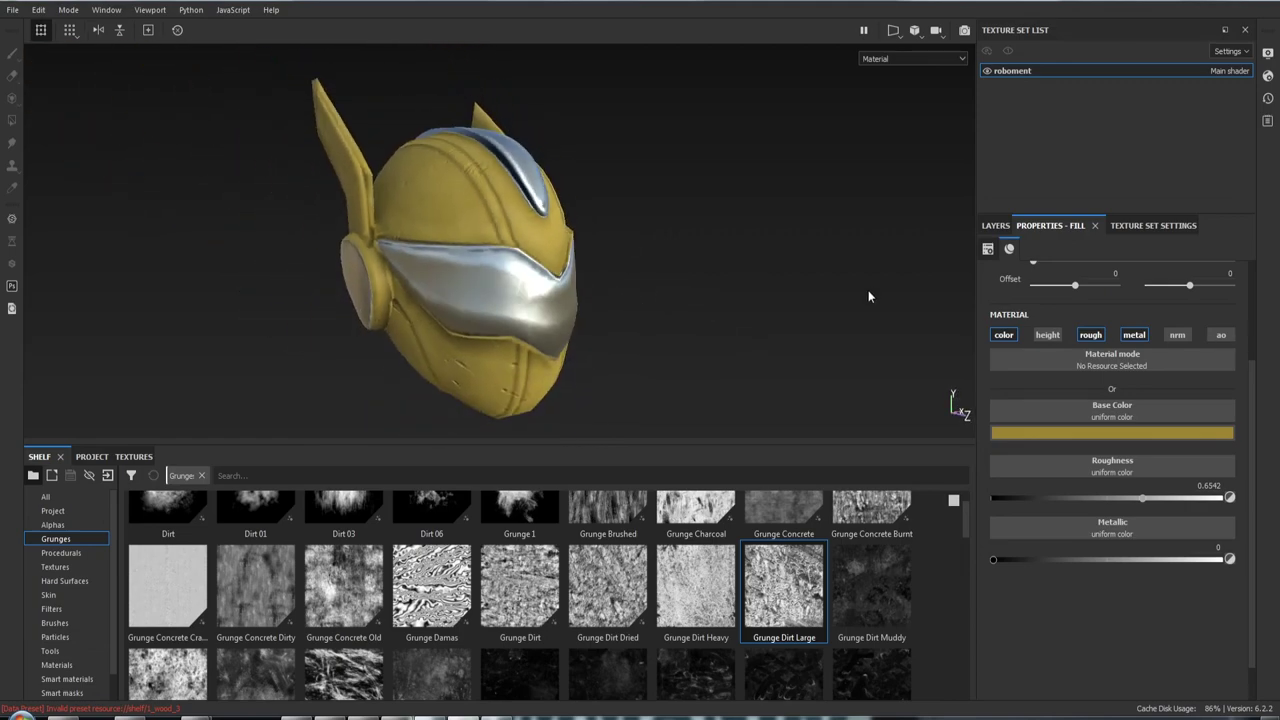
Darken the sampled yellow into a dark-yellow dirt tone
click(1105, 434)
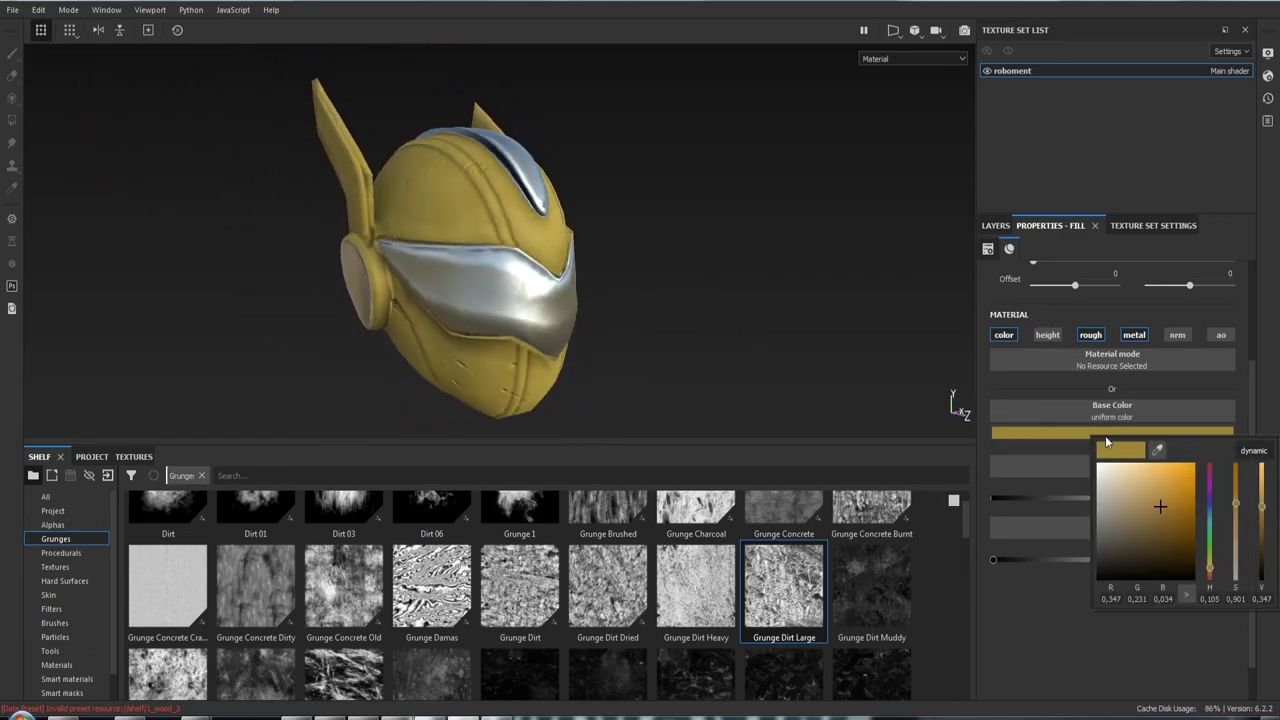
drag(1263, 508, 1267, 530)
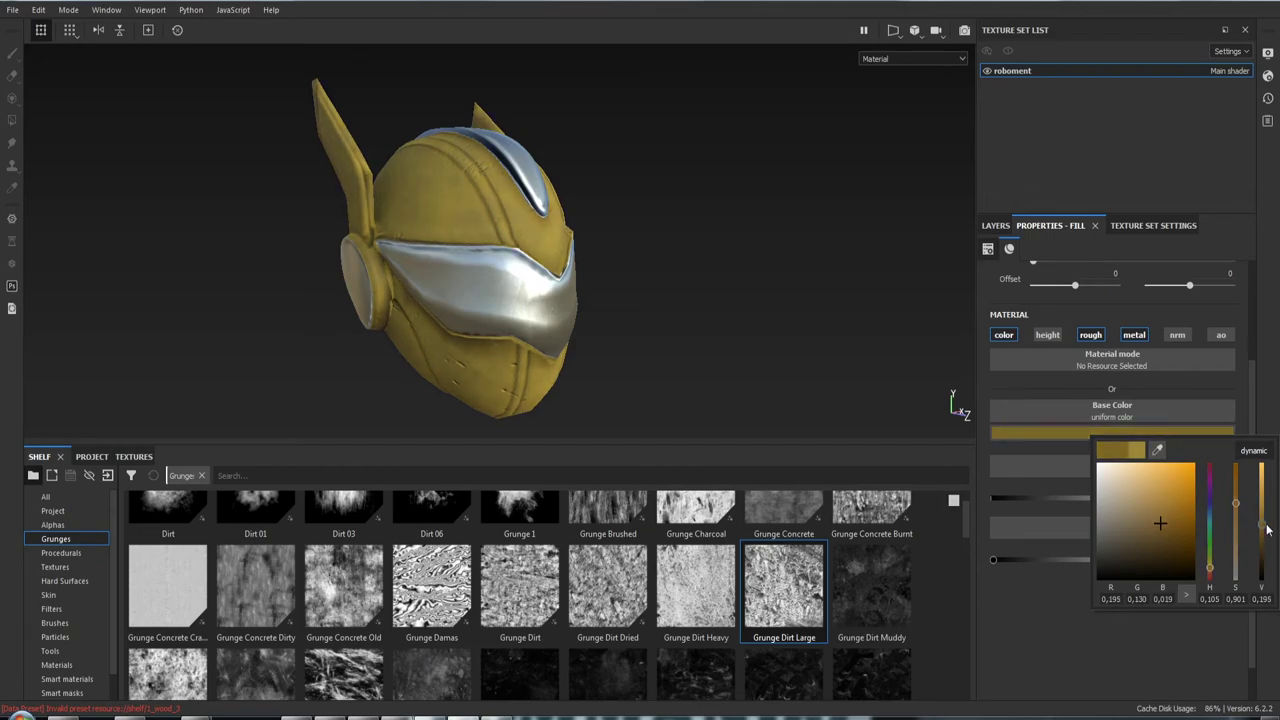
drag(1267, 530, 1267, 534)
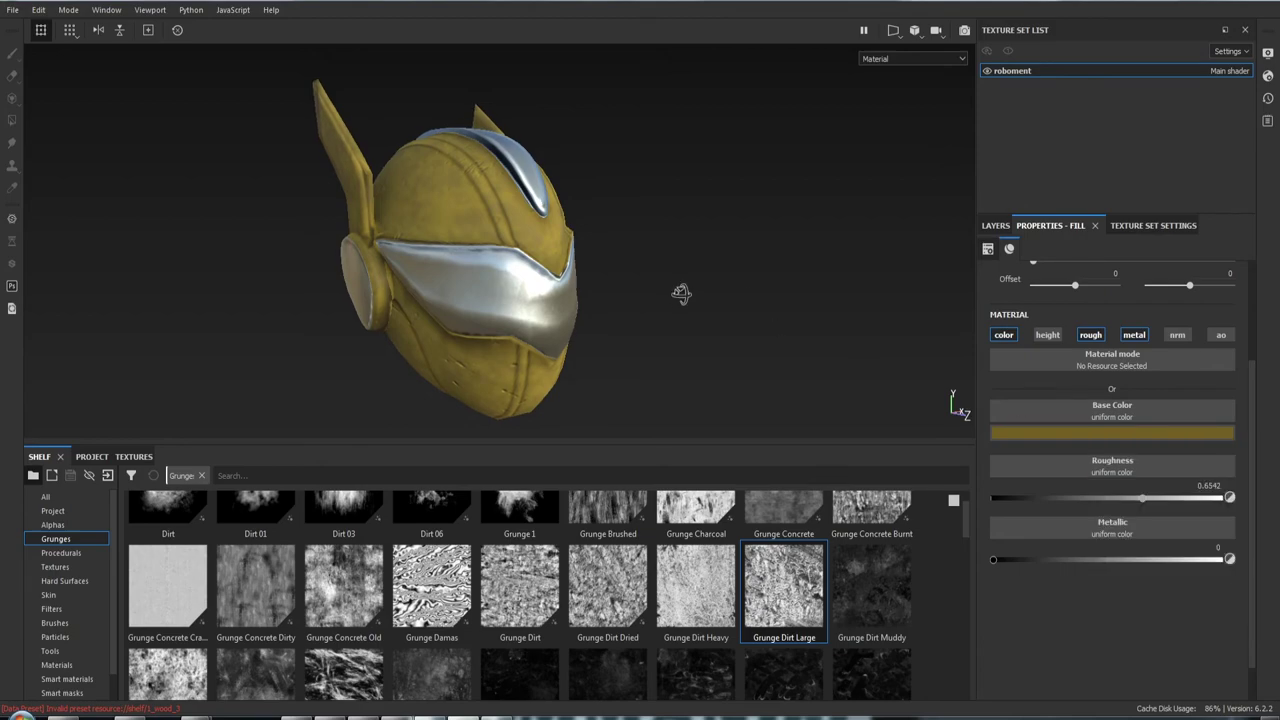
alt+drag(680, 291, 824, 326)
shift+right_drag(824, 326, 657, 313)
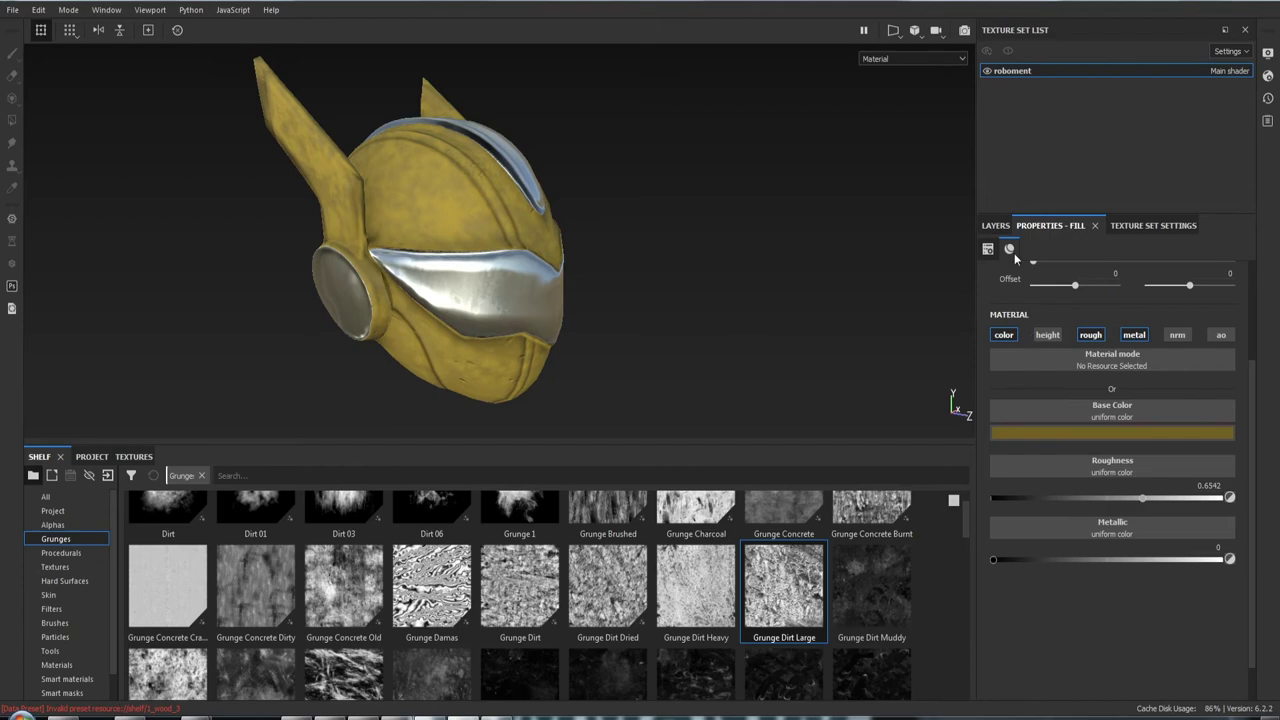
click(995, 225)
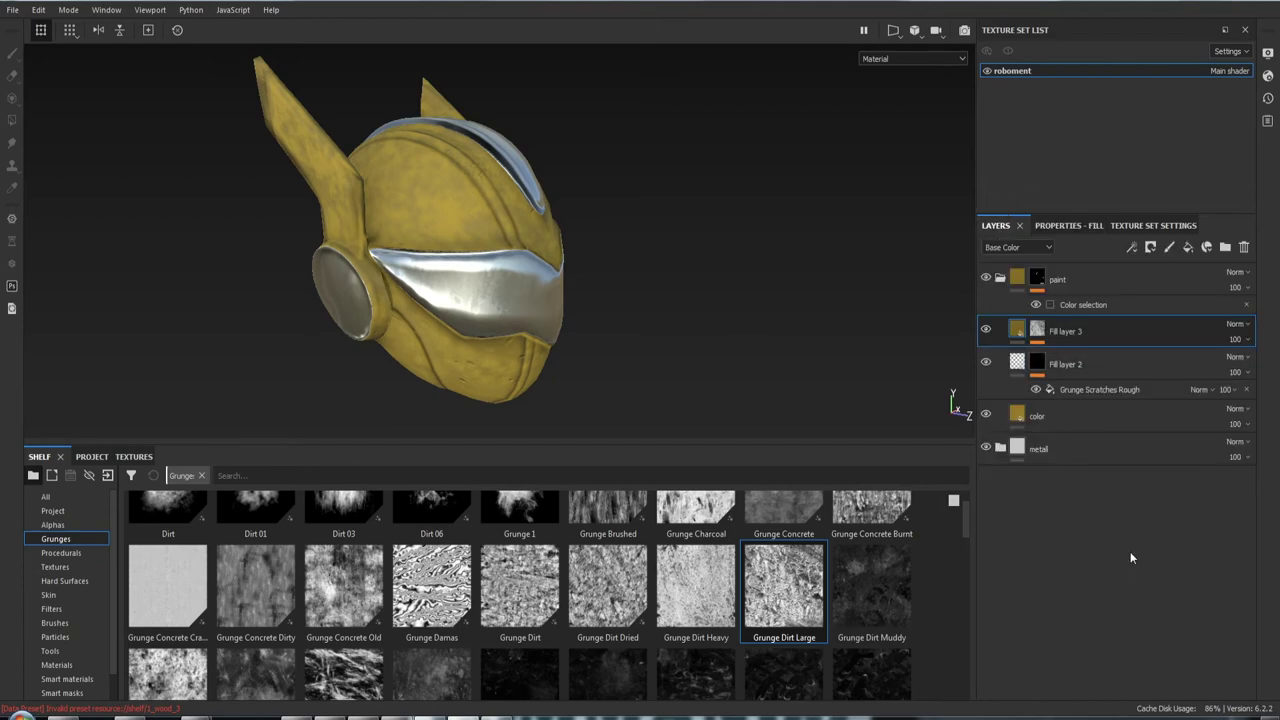
Toggle Fill layer 3's visibility to compare the helmet with and without the dirt
click(986, 332)
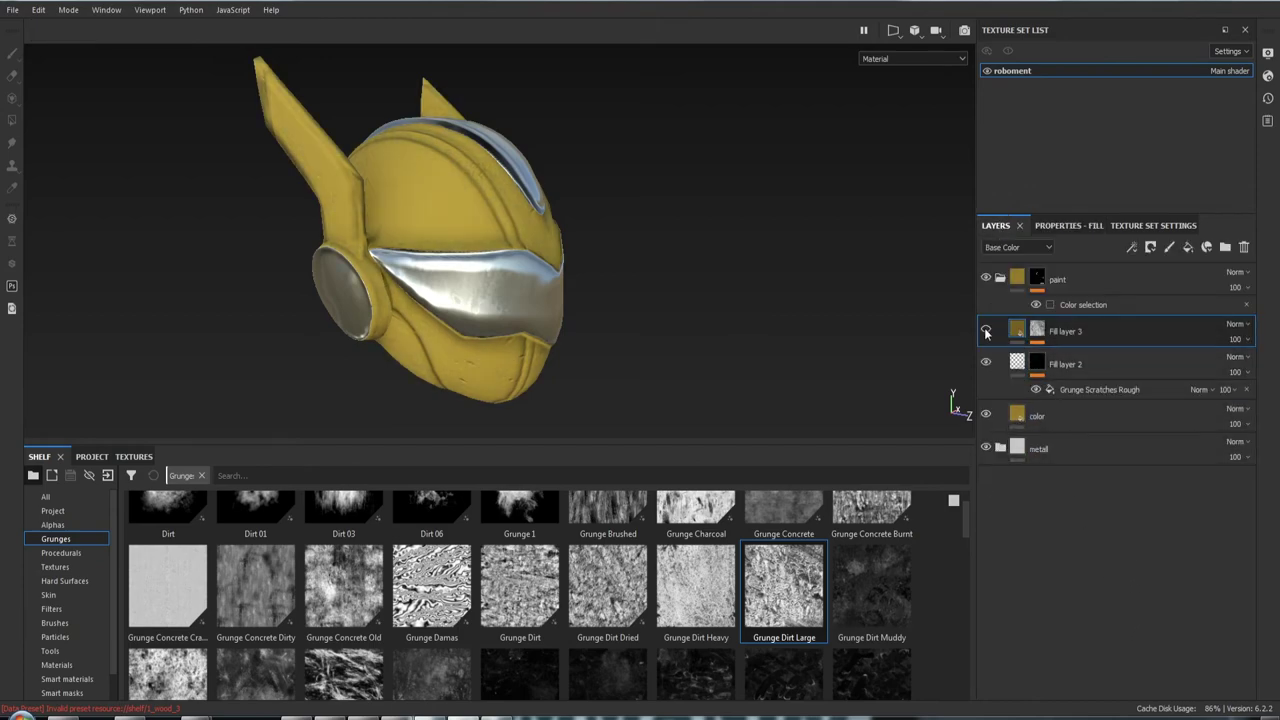
click(986, 332)
click(986, 332)
click(986, 332)
mouse_move(690, 330)
alt+mouse_down()
mouse_move(712, 336)
mouse_move(661, 263)
mouse_move(555, 355)
alt+mouse_up()
mouse_move(640, 328)
alt+mouse_down()
mouse_move(592, 306)
mouse_move(745, 295)
mouse_move(731, 331)
mouse_move(633, 332)
mouse_move(783, 339)
mouse_move(700, 320)
alt+mouse_up()
alt+middle_drag(700, 320, 672, 310)
alt+drag(672, 310, 661, 236)
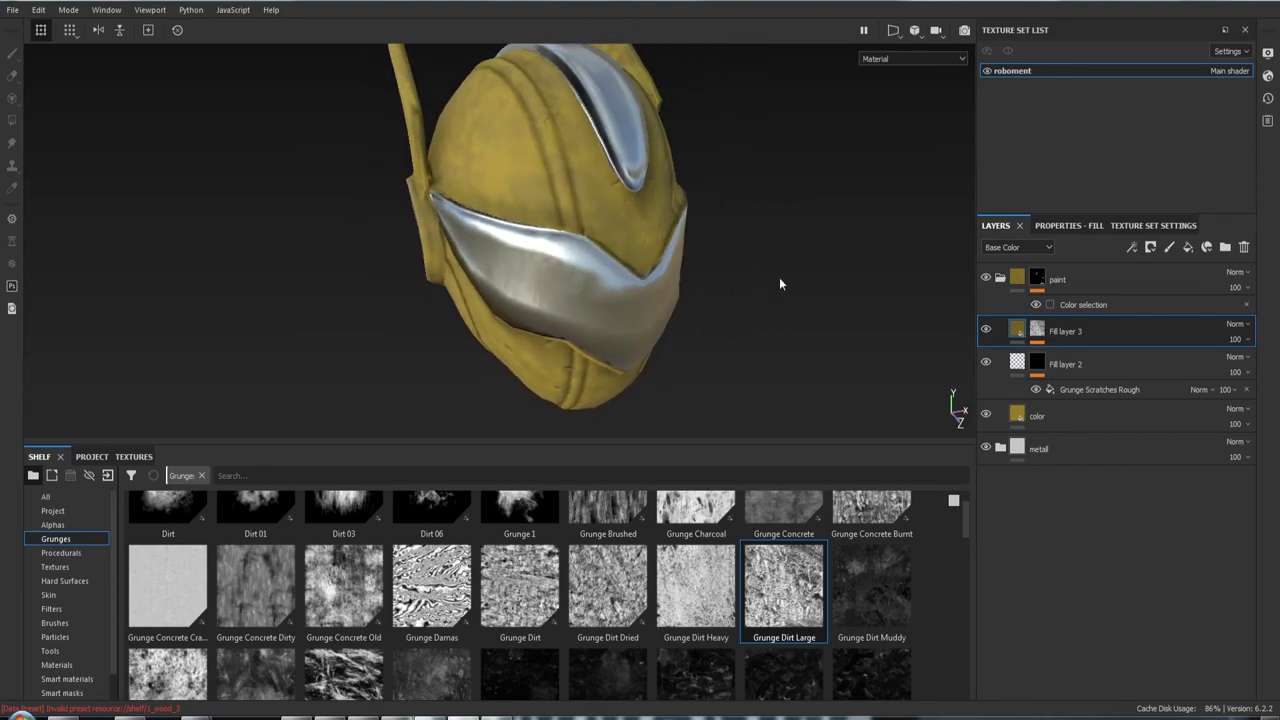
mouse_move(743, 209)
alt+mouse_down()
mouse_move(622, 208)
mouse_move(613, 276)
mouse_move(827, 275)
alt+mouse_up()
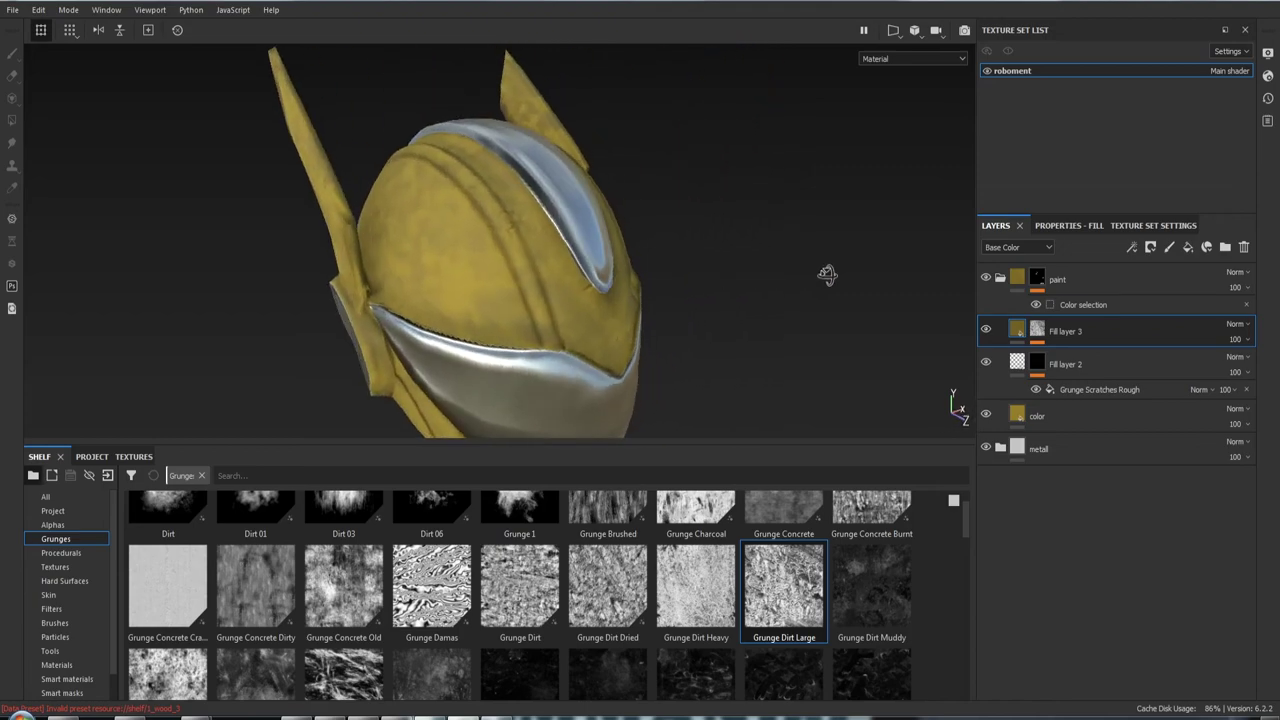
Mask Fill layer 3 with Grunge Dirt Large and shrink its scale to 0.39
drag(784, 590, 1077, 355)
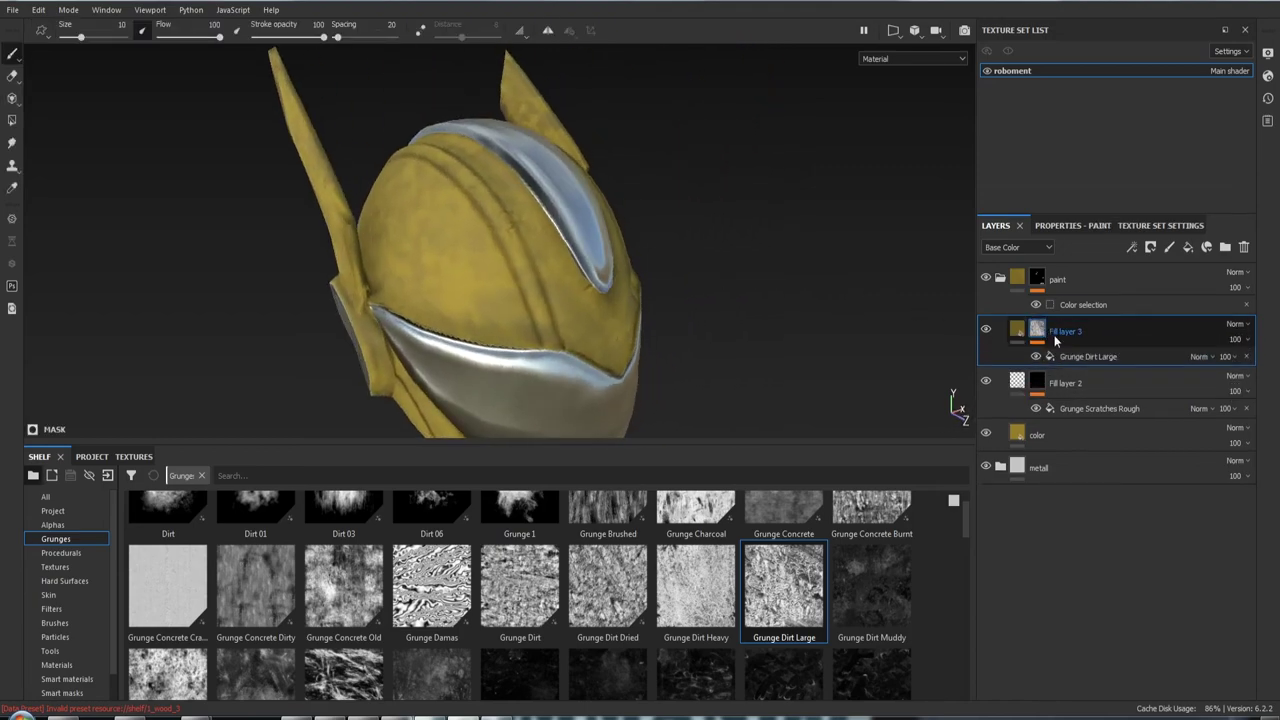
click(1077, 357)
click(1064, 226)
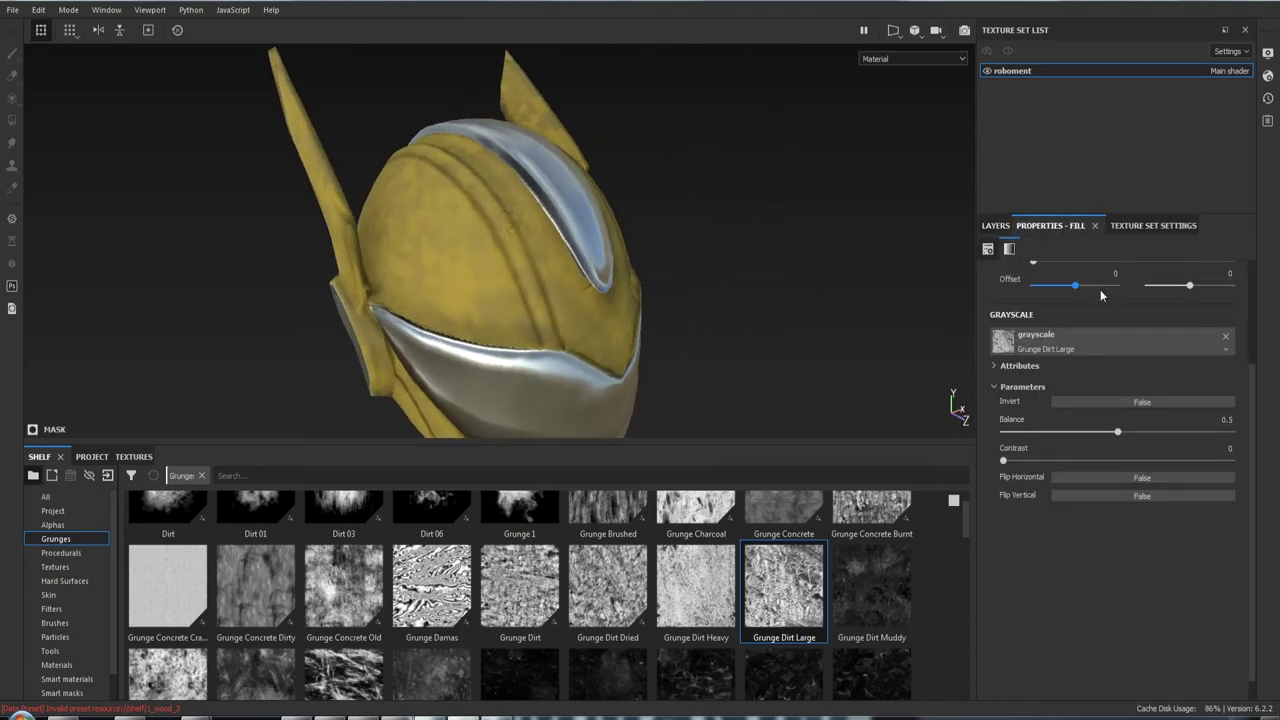
scroll(1085, 284, up, 4)
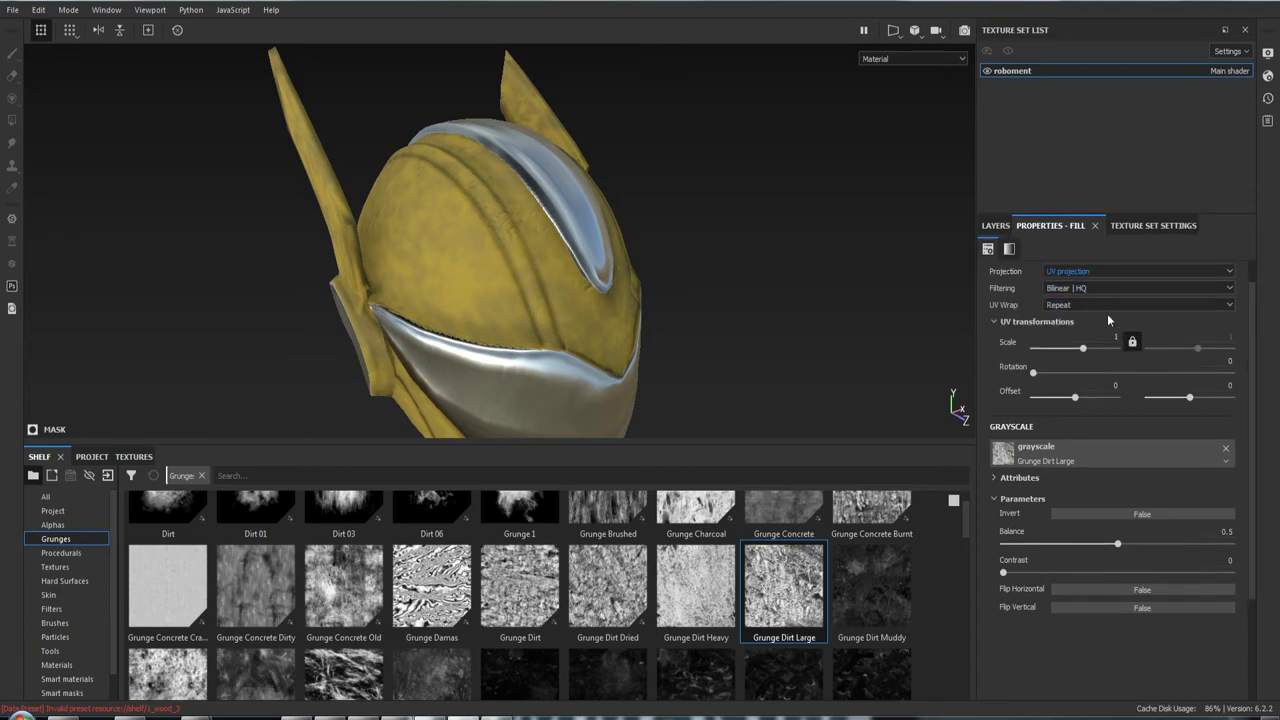
drag(1087, 352, 1086, 350)
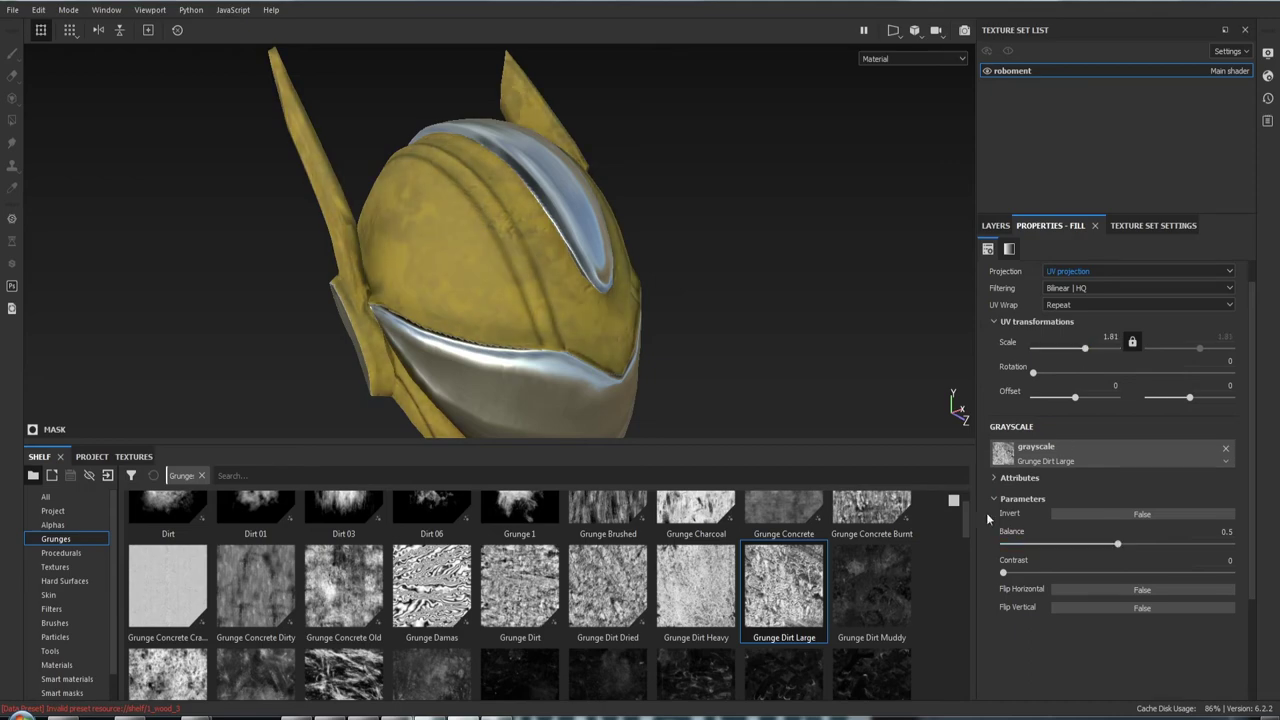
drag(966, 515, 957, 674)
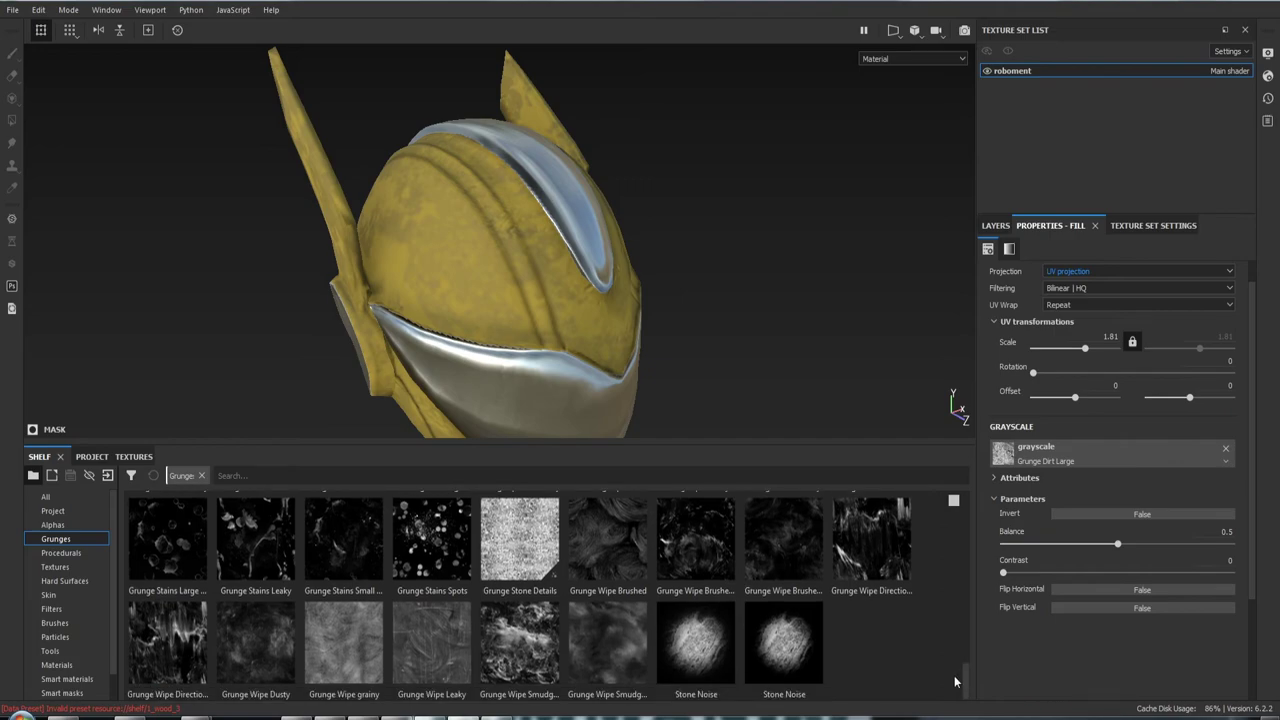
mouse_move(256, 645)
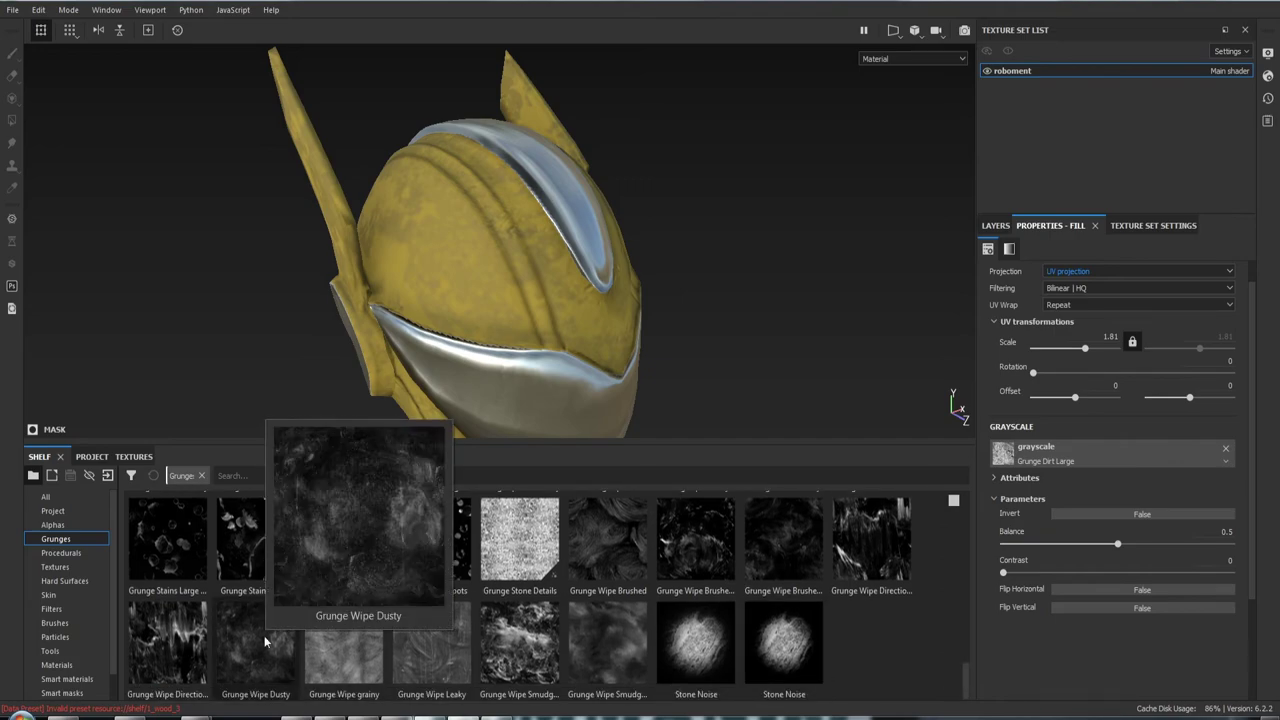
Try Grunge Wipe Directional Heavy, then settle on Grunge Wipe Directional as the mask grayscale
mouse_move(170, 645)
mouse_down()
mouse_move(1100, 497)
mouse_move(1134, 453)
mouse_up()
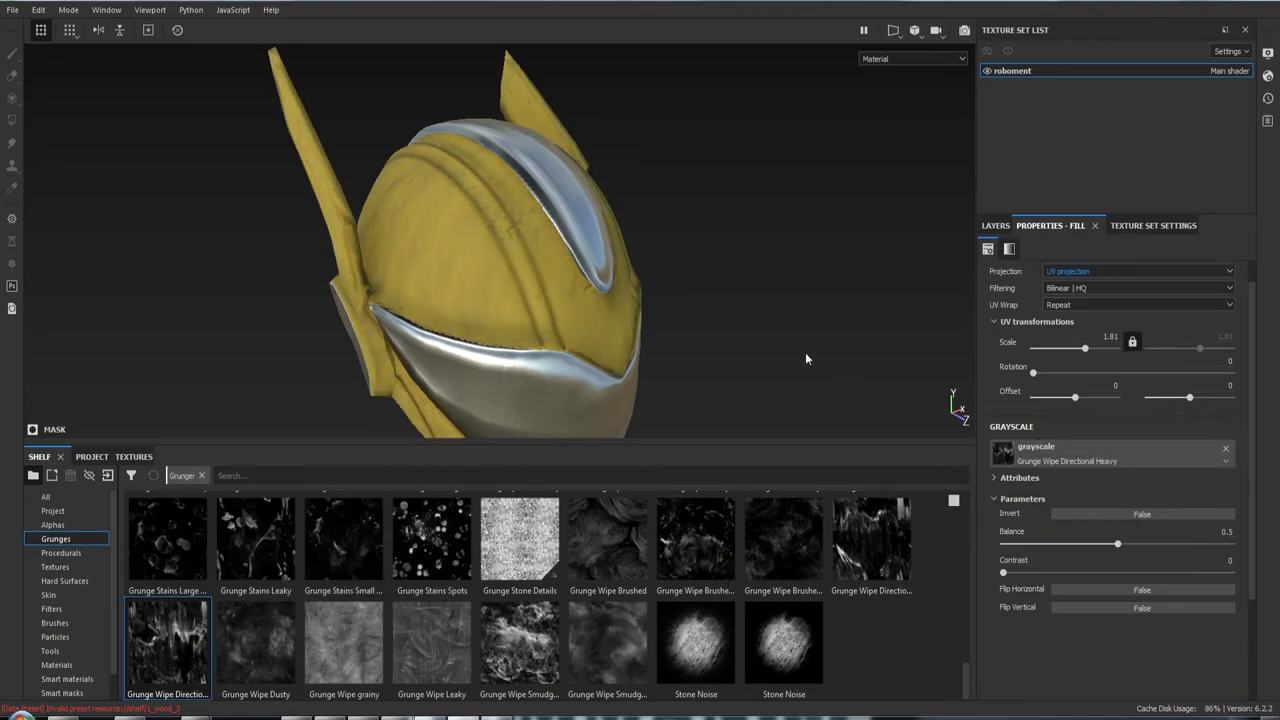
mouse_move(806, 360)
alt+mouse_down()
mouse_move(836, 293)
mouse_move(817, 306)
mouse_move(417, 280)
mouse_move(489, 287)
alt+mouse_up()
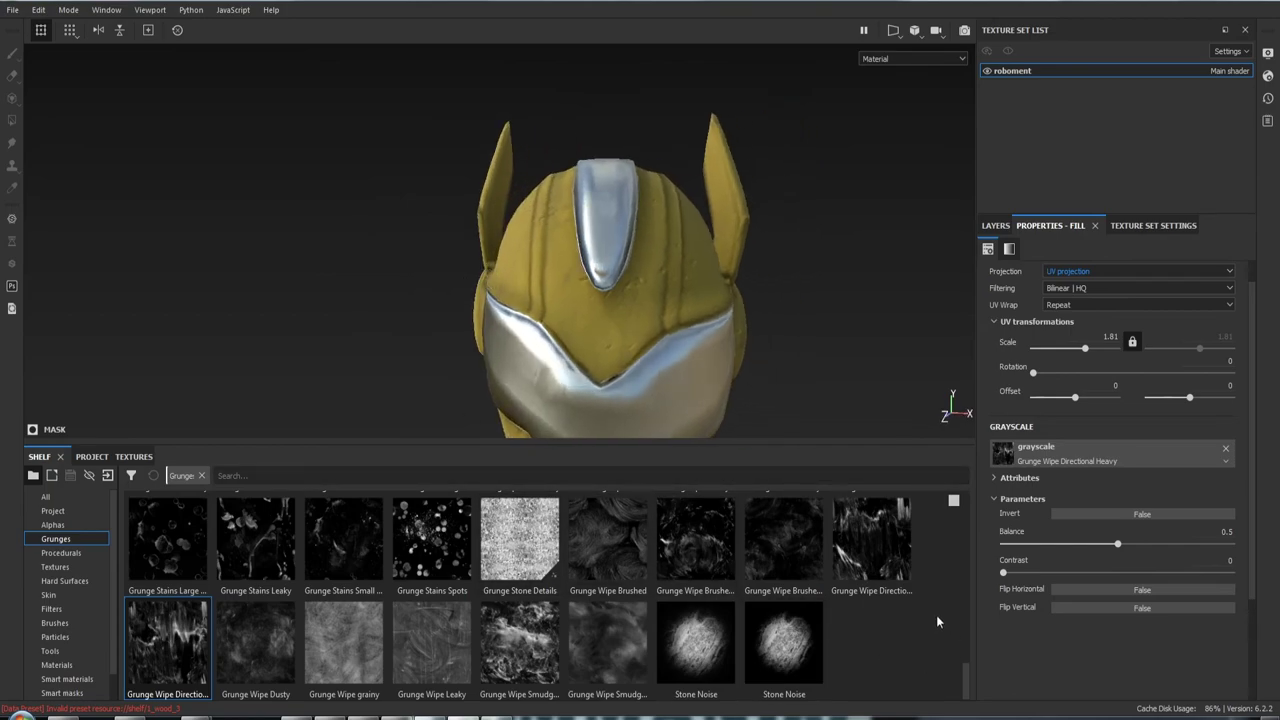
drag(871, 540, 1098, 451)
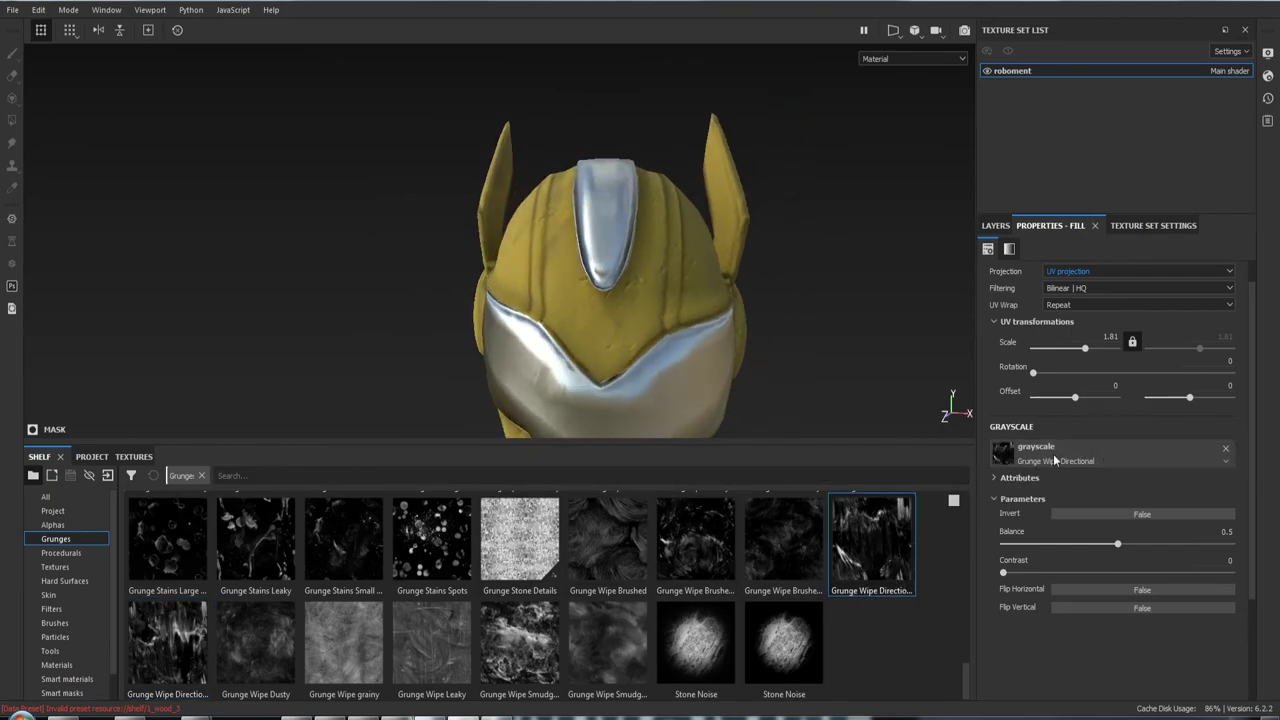
alt+drag(845, 317, 950, 543)
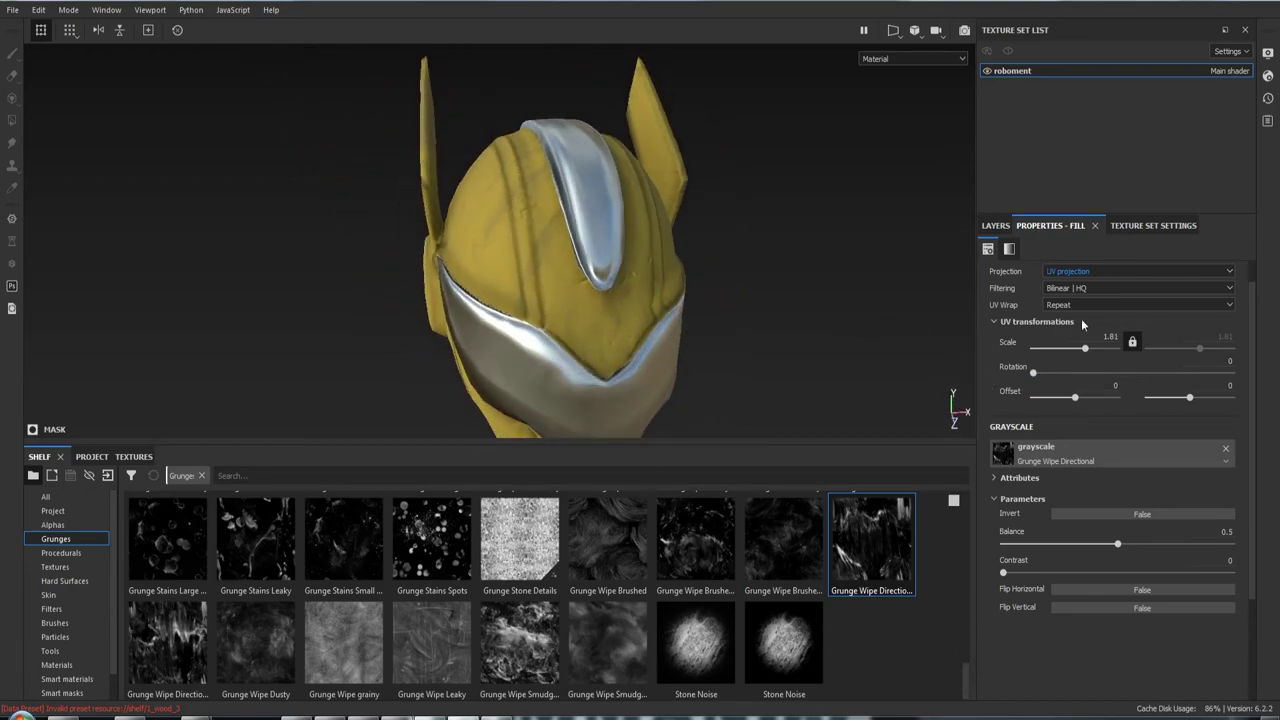
Try Fill and Tri-planar projection for the mask grunge, then return to UV projection
click(1068, 271)
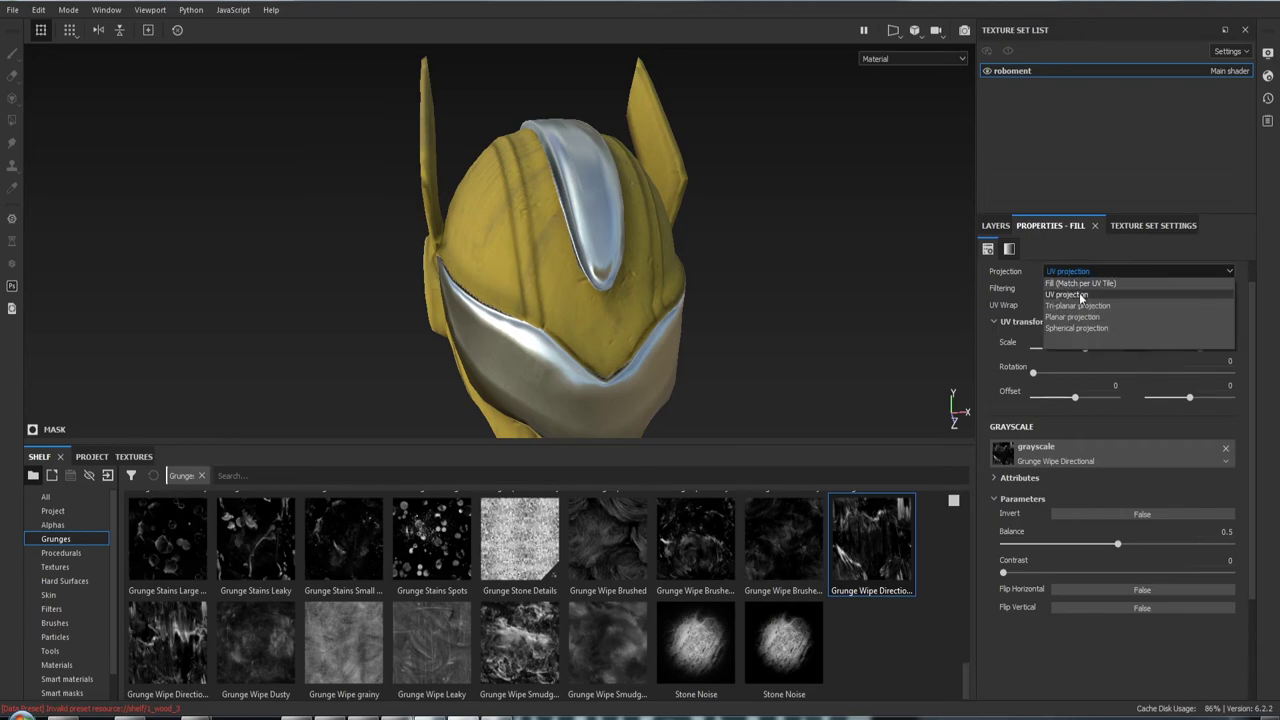
click(1072, 284)
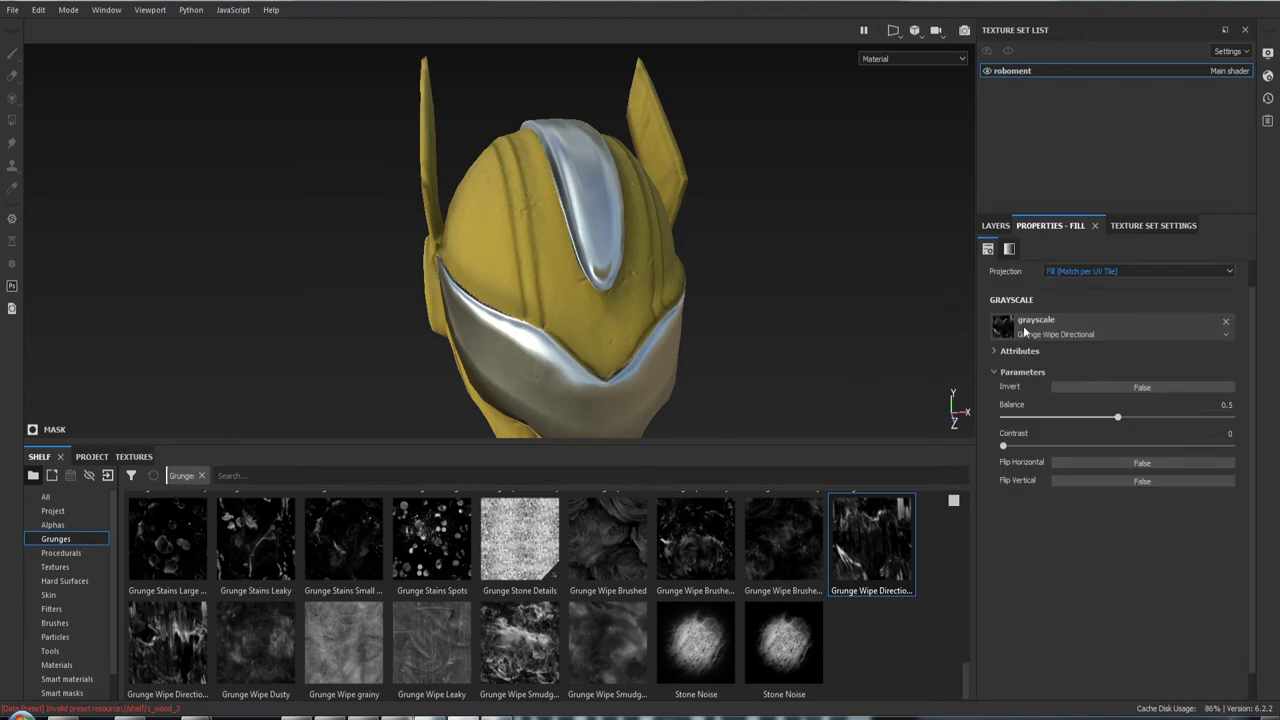
mouse_move(715, 284)
alt+mouse_down()
mouse_move(914, 286)
mouse_move(928, 322)
mouse_move(960, 314)
alt+mouse_up()
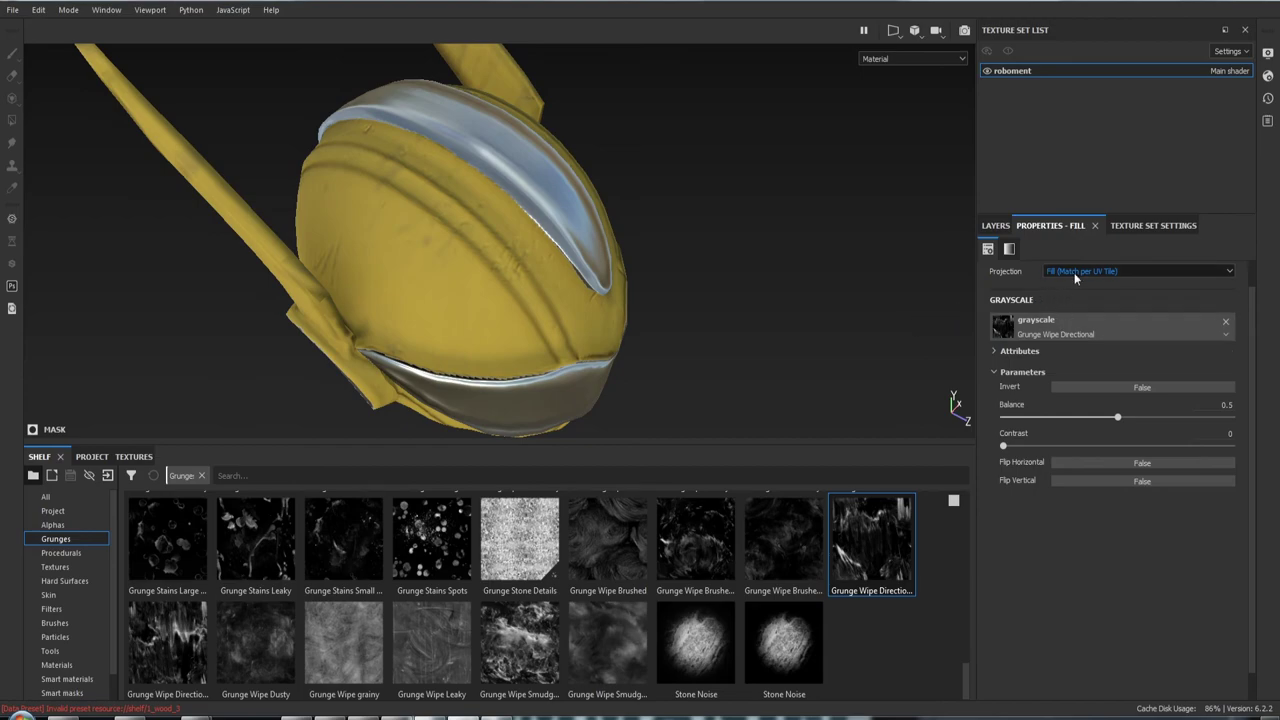
click(1076, 271)
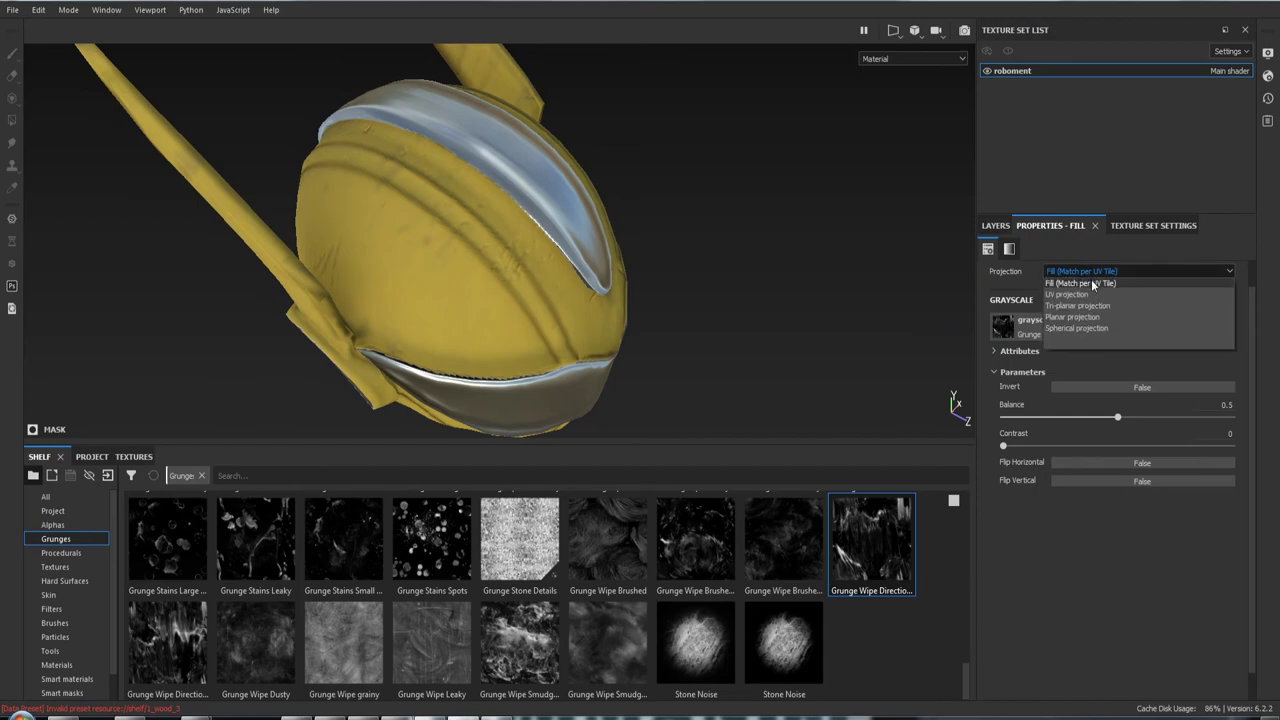
click(1077, 305)
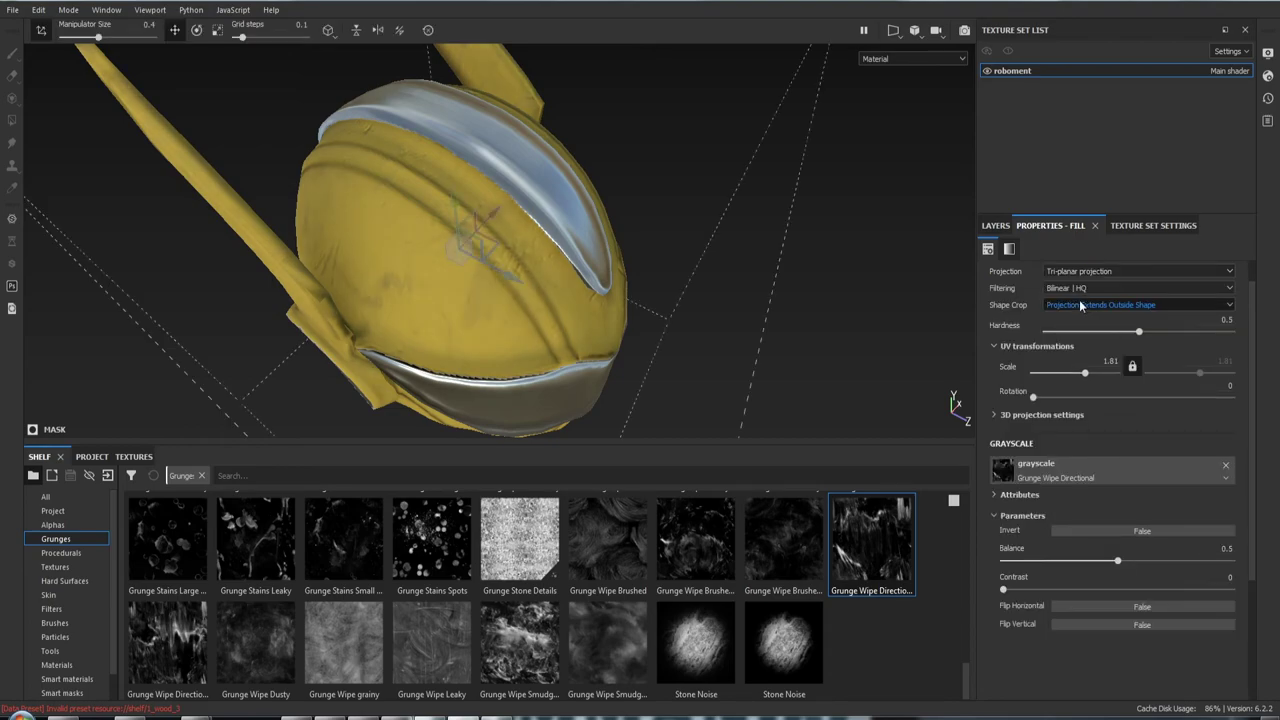
mouse_move(727, 253)
alt+mouse_down()
mouse_move(823, 214)
mouse_move(723, 222)
mouse_move(874, 251)
mouse_move(334, 237)
mouse_move(387, 194)
mouse_move(134, 226)
mouse_move(700, 250)
mouse_move(594, 291)
mouse_move(608, 363)
mouse_move(623, 269)
mouse_move(686, 257)
mouse_move(590, 335)
mouse_move(814, 263)
alt+mouse_up()
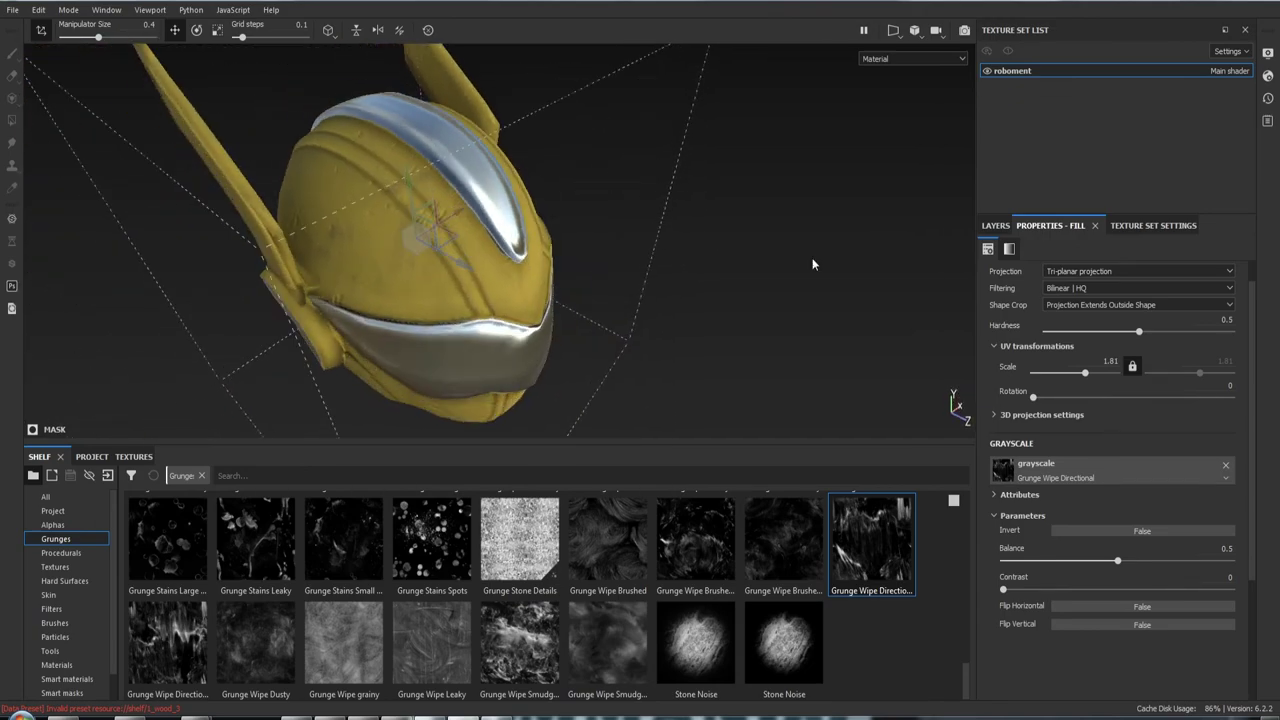
click(1075, 271)
click(1066, 294)
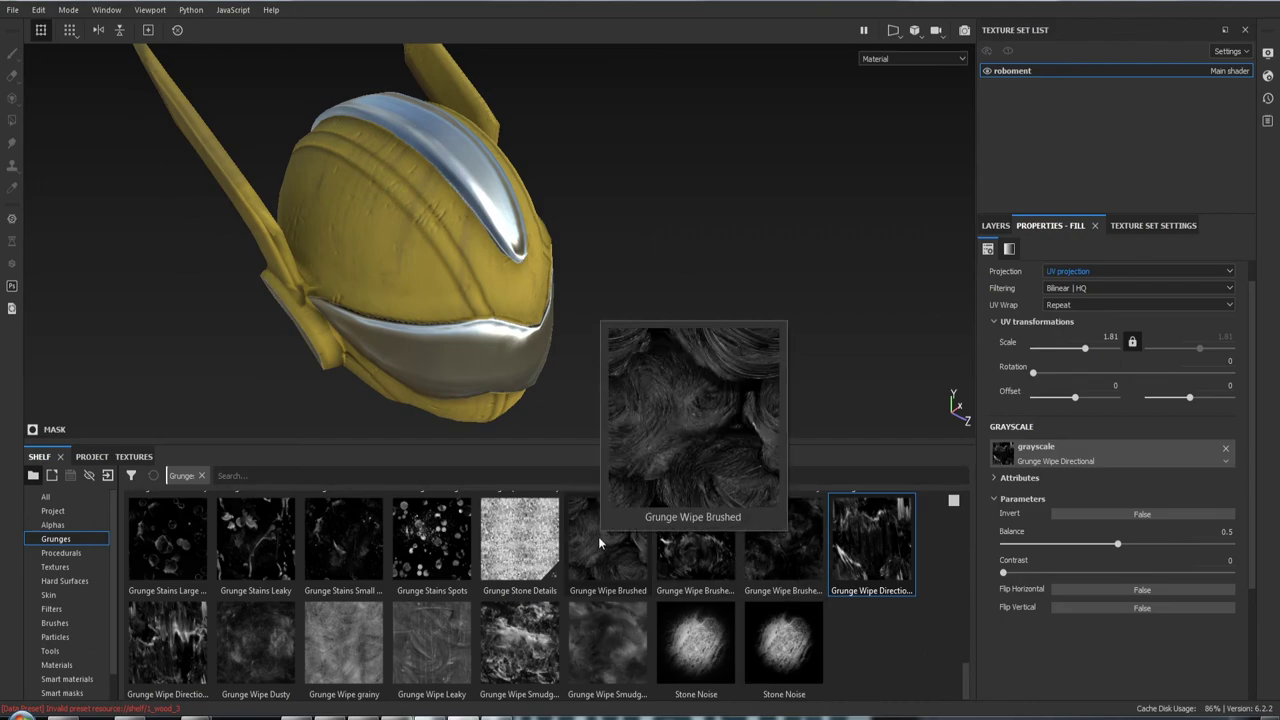
mouse_move(607, 540)
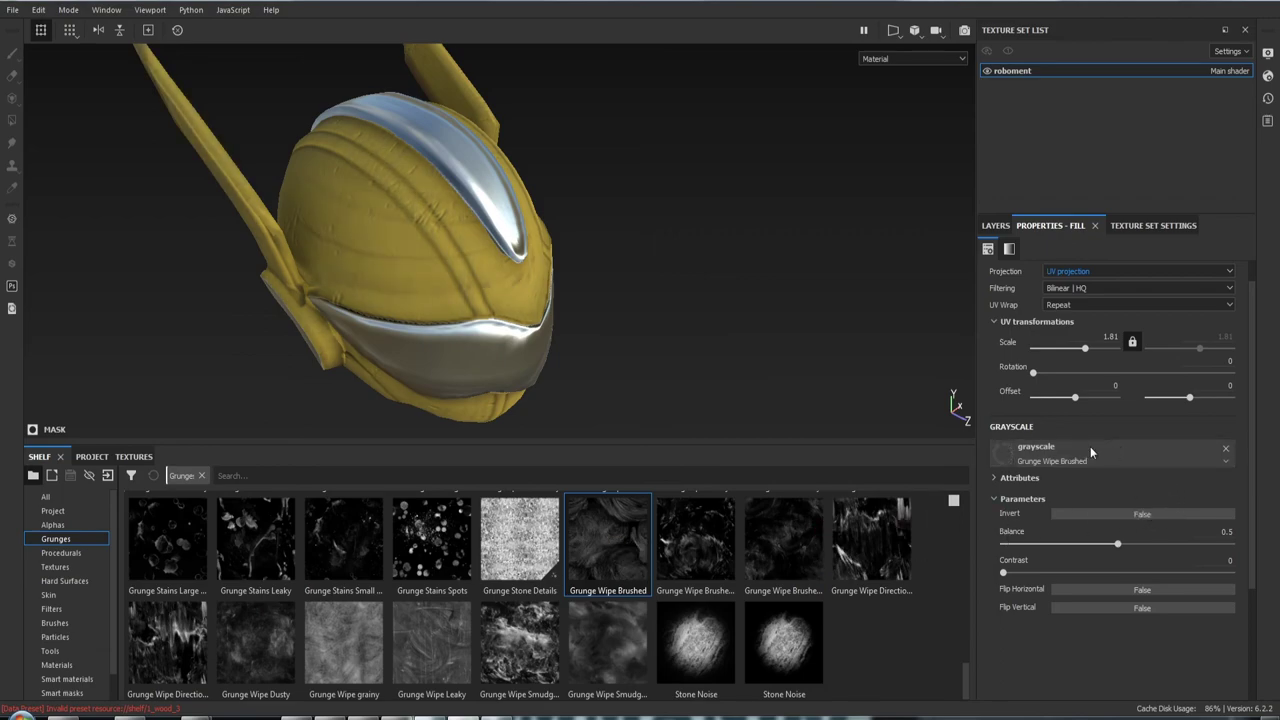
Swap the mask grunge to Grunge Stains Spots and raise its scale to about 3.13
drag(581, 543, 1090, 450)
drag(431, 540, 1082, 449)
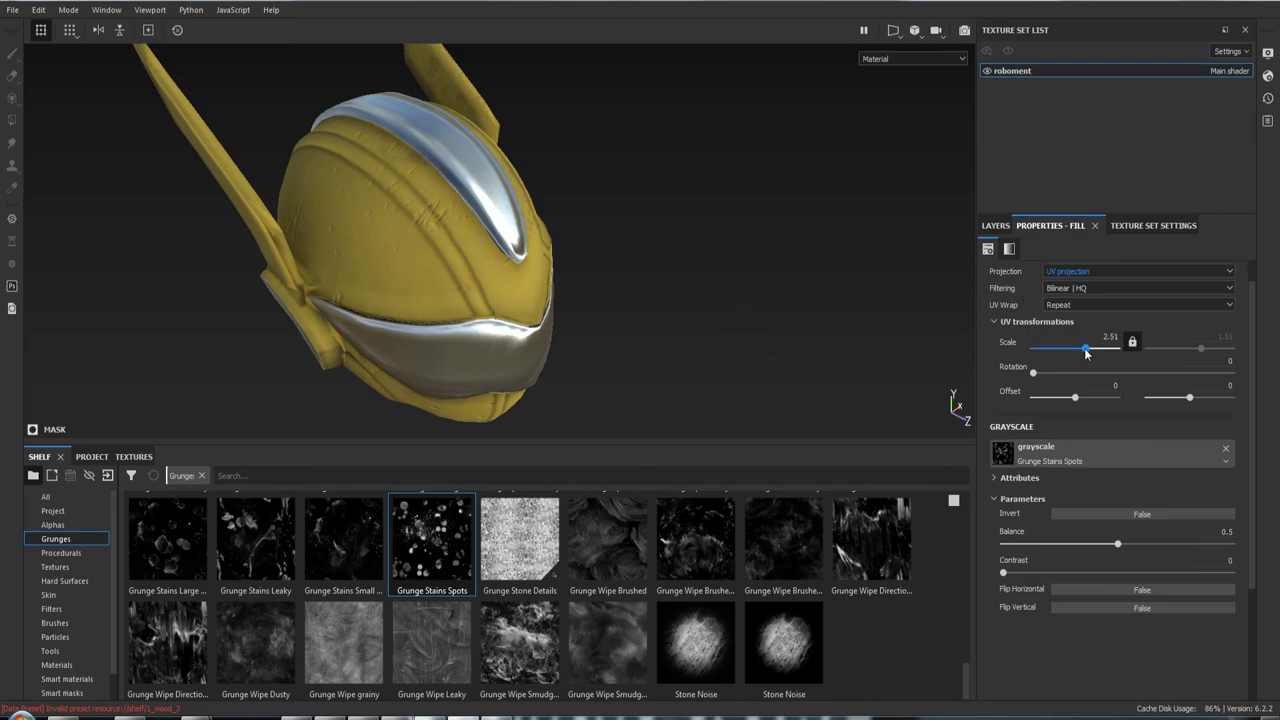
drag(1086, 352, 1086, 349)
Set the mask grunge scale to 1
double_click(1112, 337)
text(1)
key(Return)
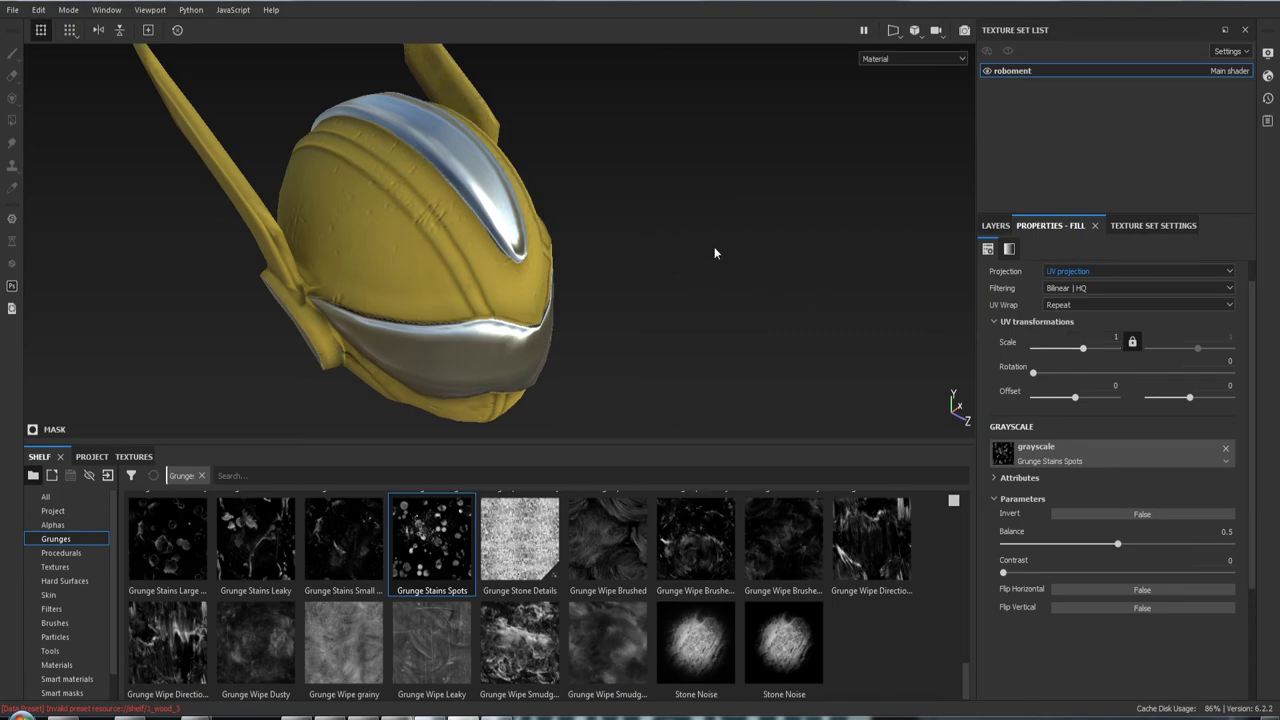
mouse_move(714, 251)
alt+mouse_down()
mouse_move(557, 214)
mouse_move(729, 199)
mouse_move(476, 193)
alt+mouse_up()
alt+right_drag(476, 193, 388, 30)
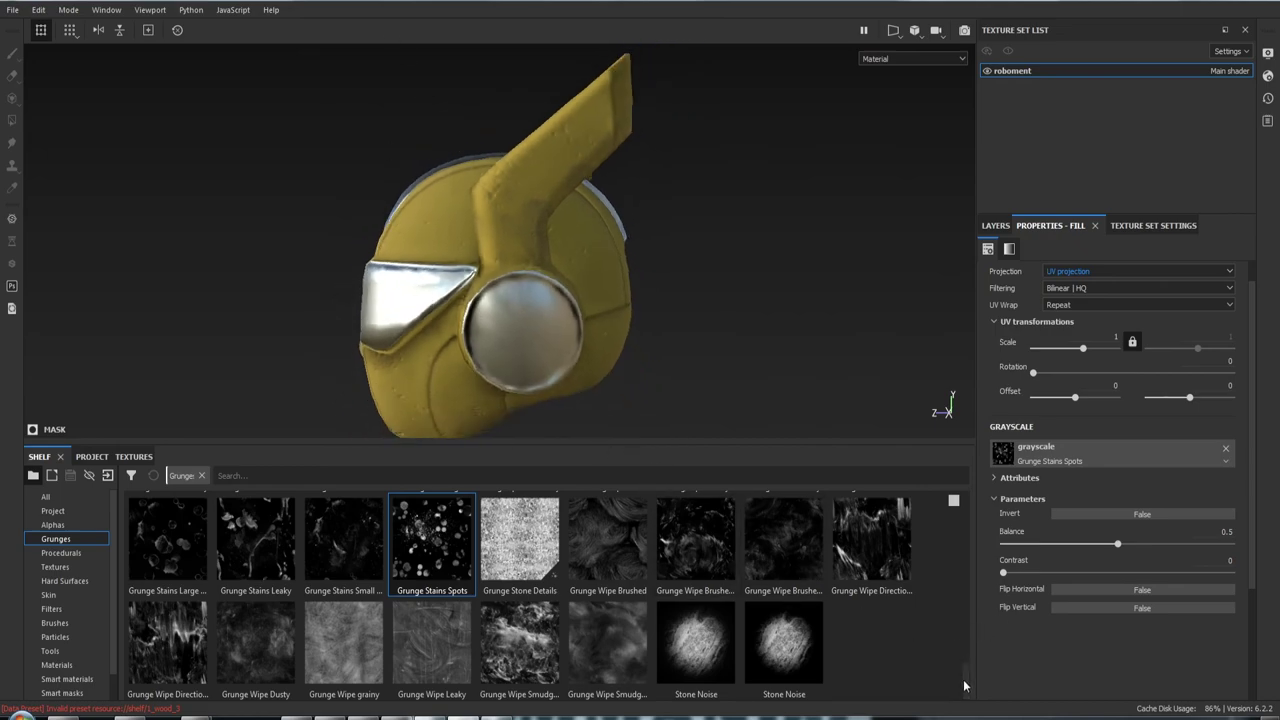
drag(965, 686, 963, 659)
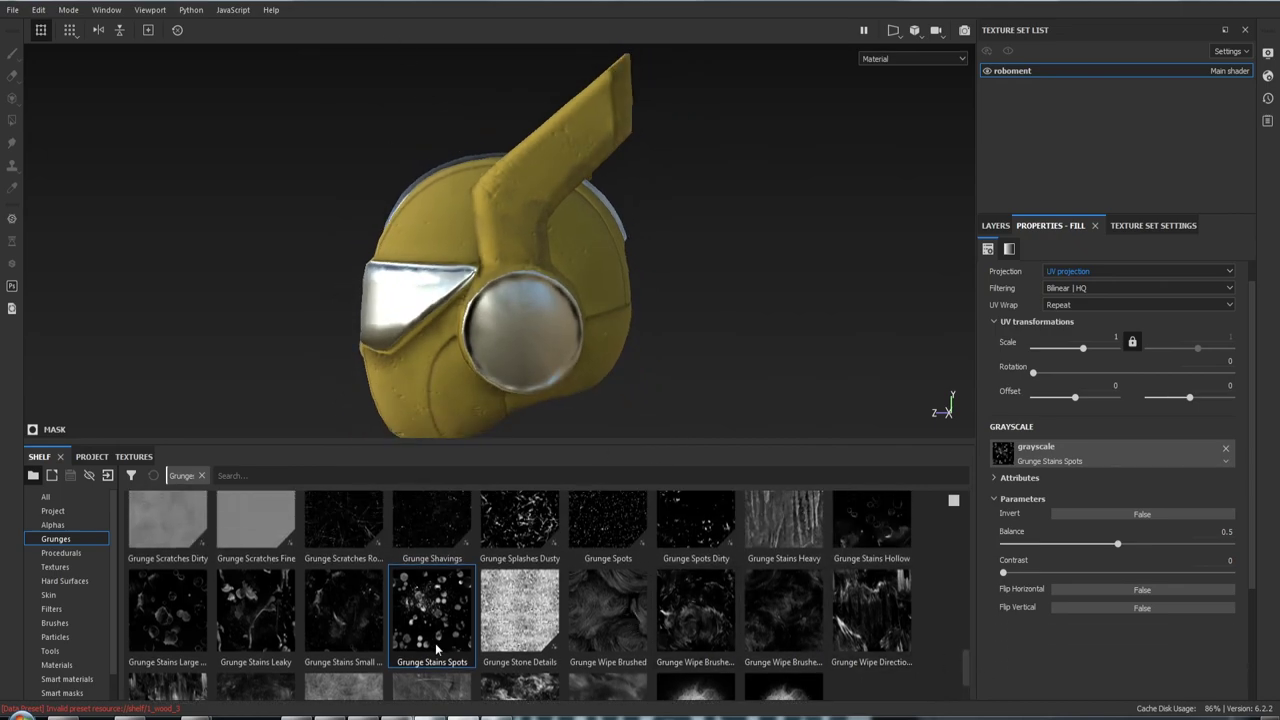
mouse_move(343, 612)
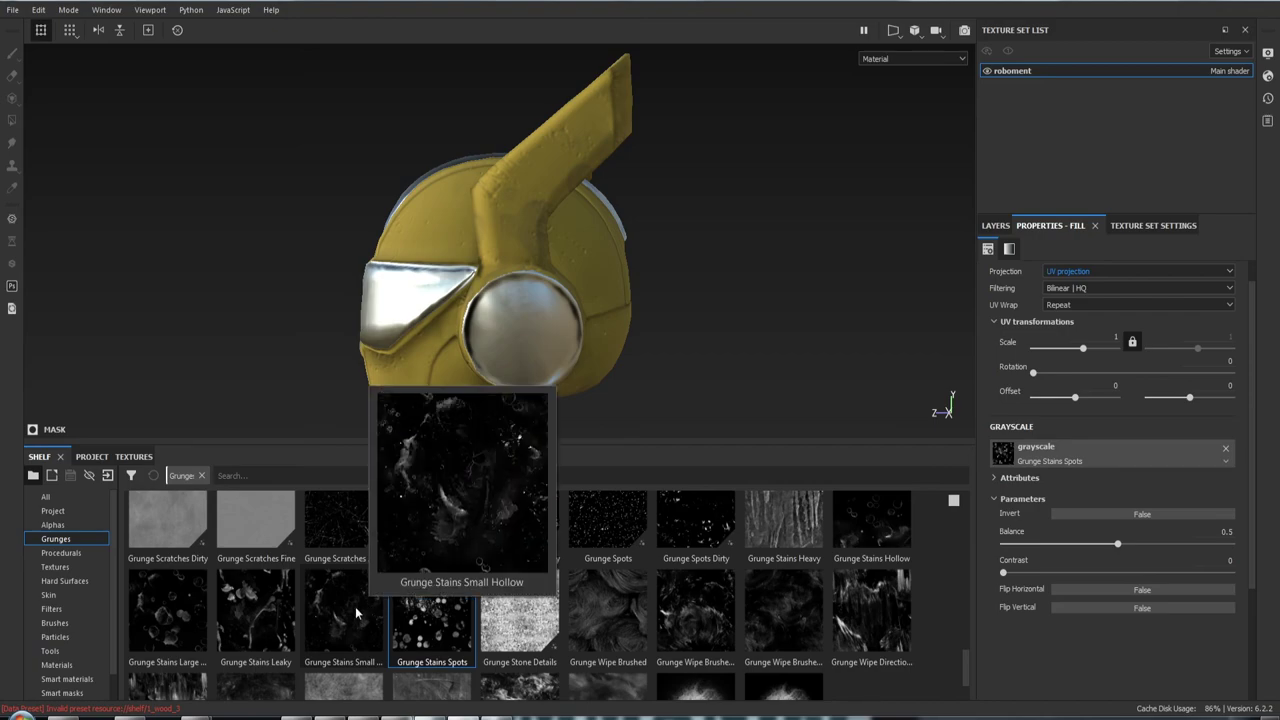
Switch the mask grunge to Grunge Stains Small Hollow
drag(357, 613, 1076, 452)
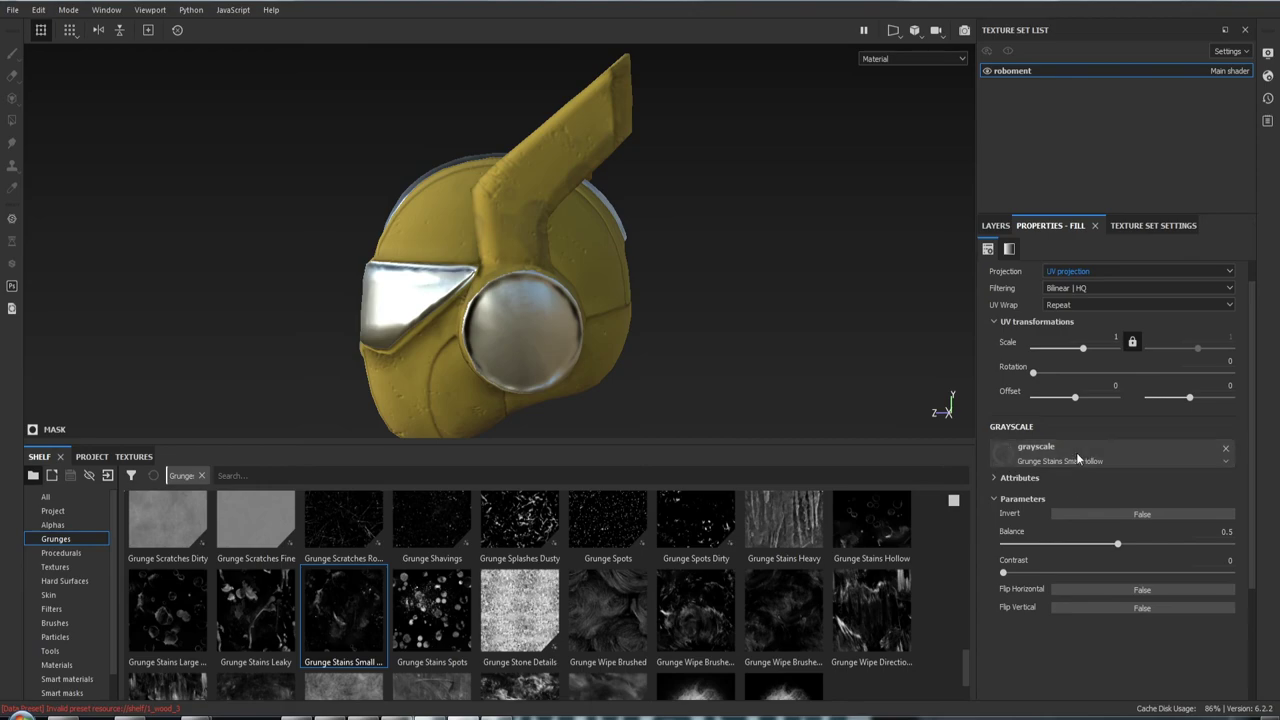
mouse_move(796, 352)
alt+mouse_down()
mouse_move(890, 310)
mouse_move(861, 308)
alt+mouse_up()
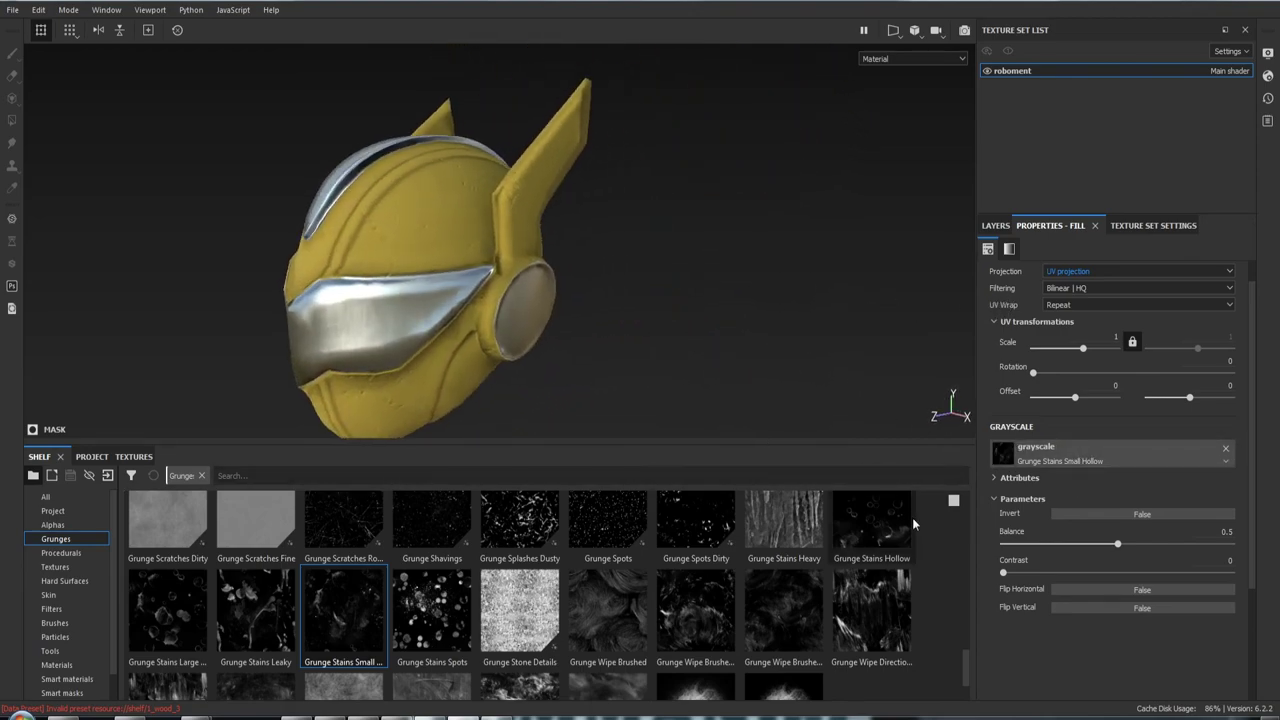
drag(967, 677, 970, 627)
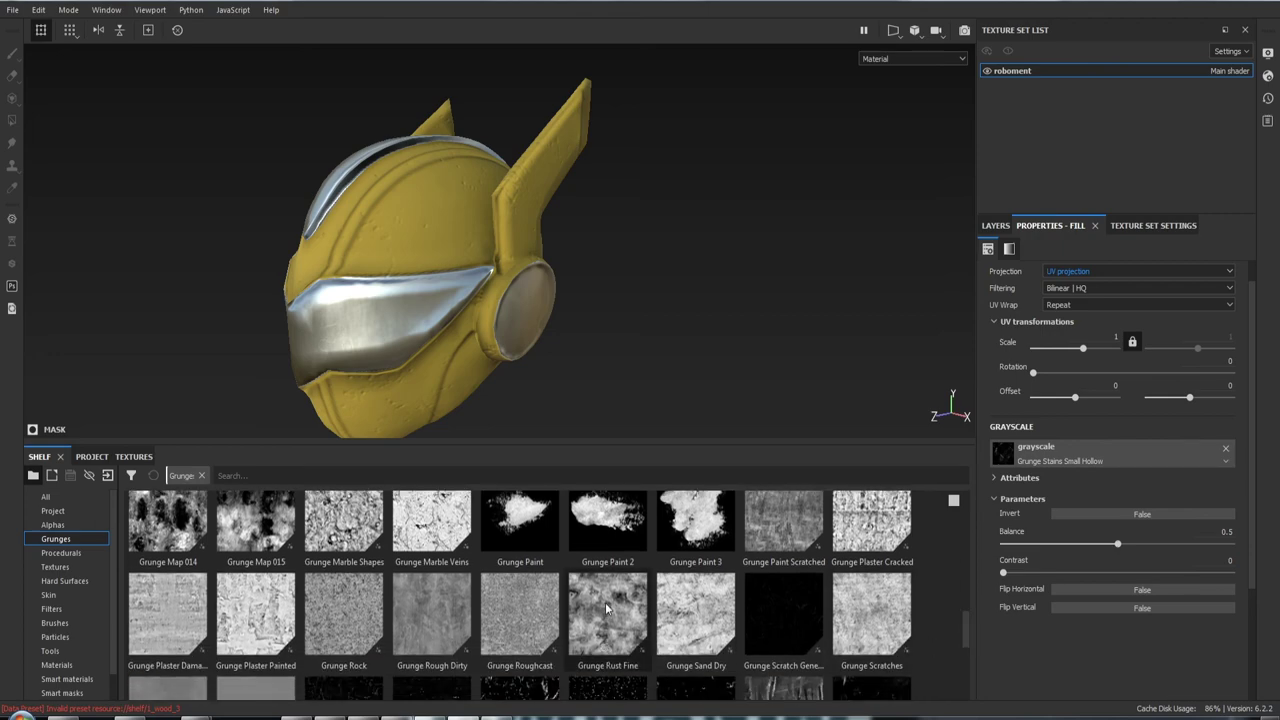
Drop Grunge Rust Fine into the fill mask's grayscale input
drag(606, 607, 1111, 446)
alt+drag(700, 280, 600, 243)
scroll(782, 260, up, 5)
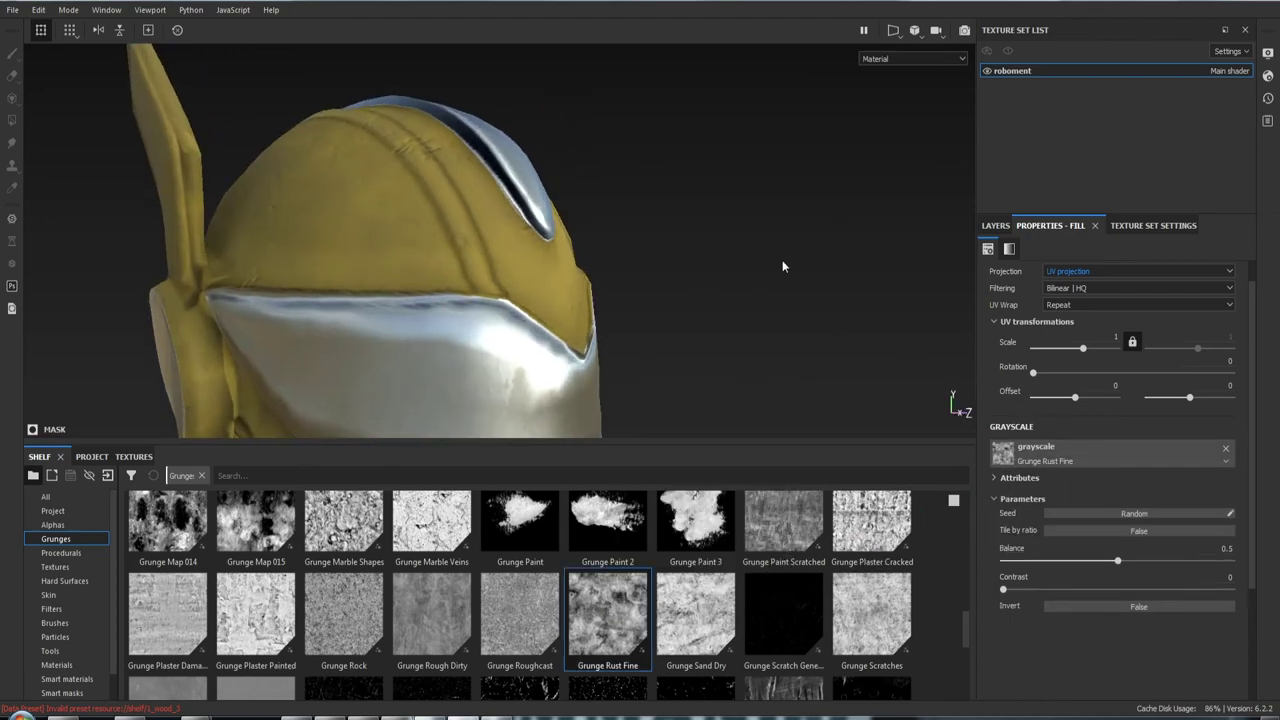
scroll(960, 400, down, 5)
alt+drag(960, 405, 509, 217)
scroll(476, 418, up, 5)
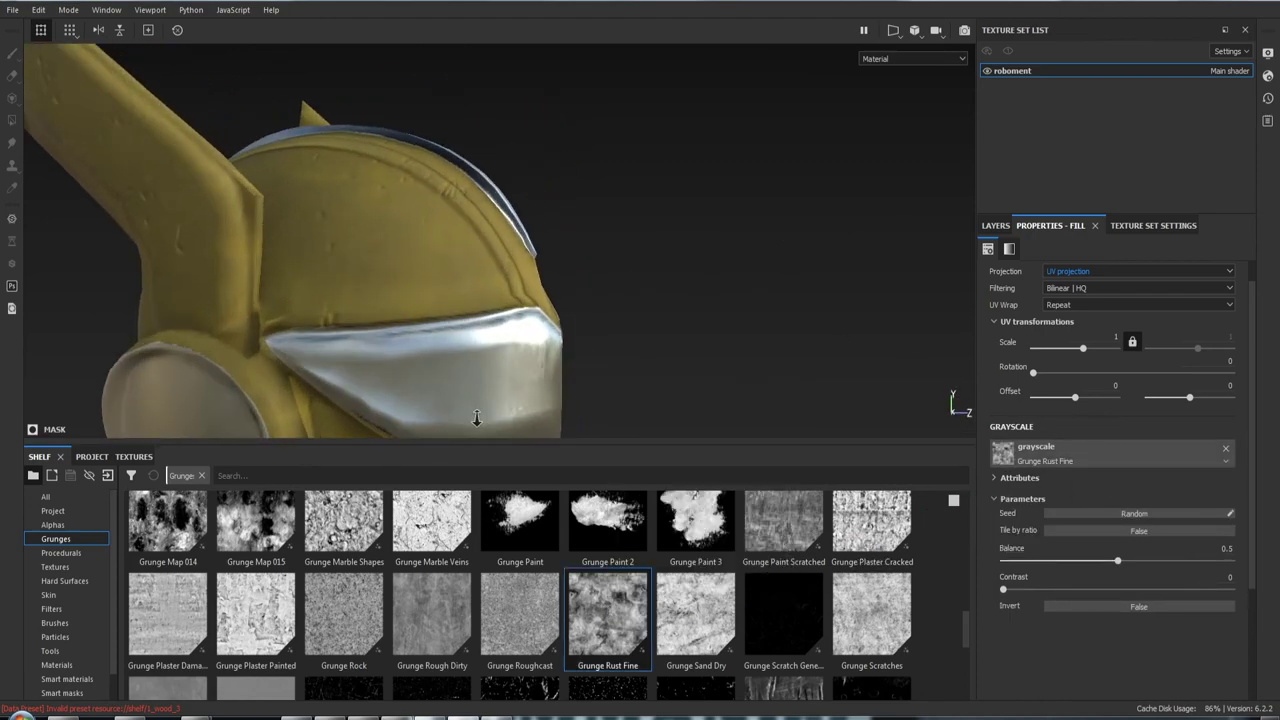
scroll(476, 418, down, 5)
alt+drag(476, 418, 362, 252)
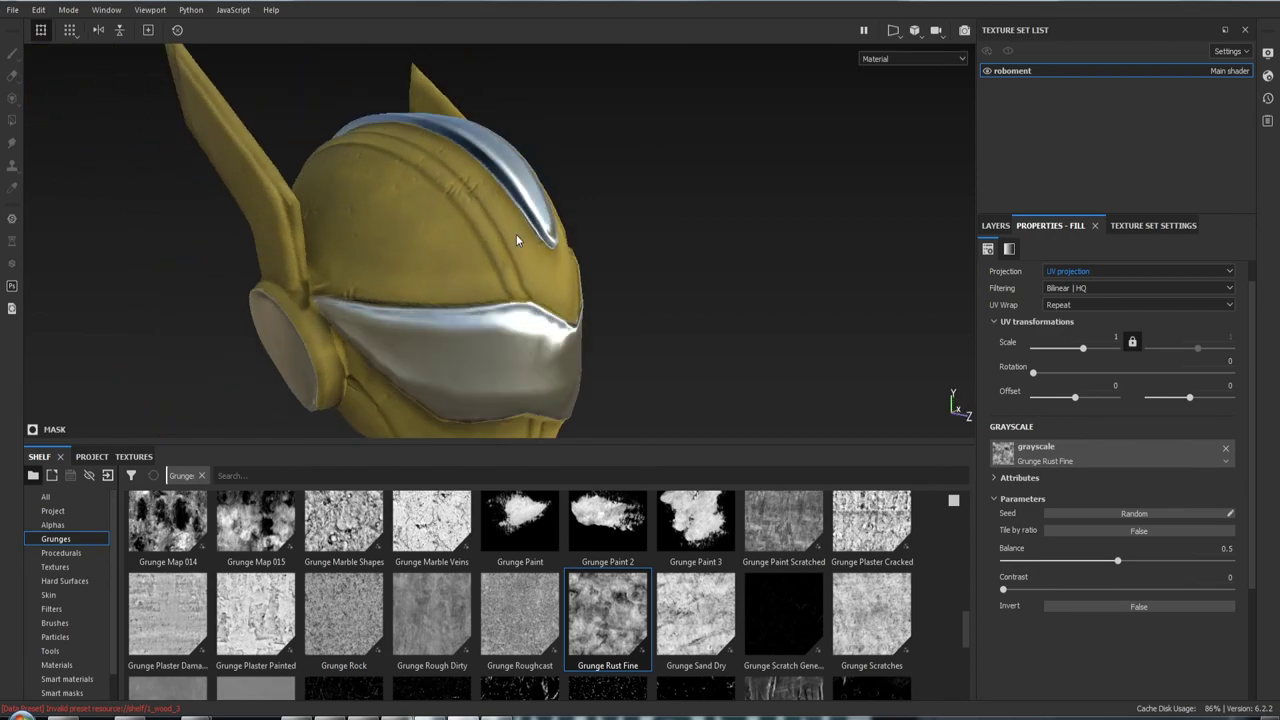
Set the Grunge Rust Fine scale to 1 and lower its balance to about 0.12
drag(1084, 349, 1072, 352)
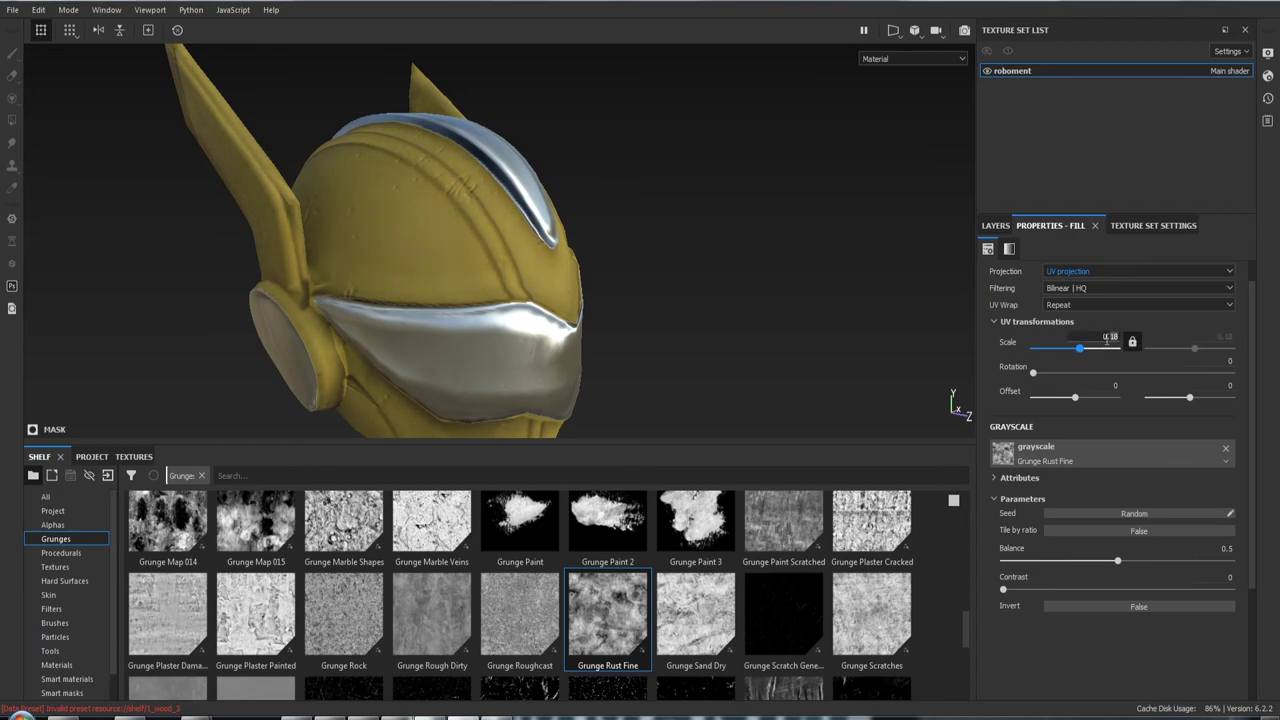
text(1)
key(Return)
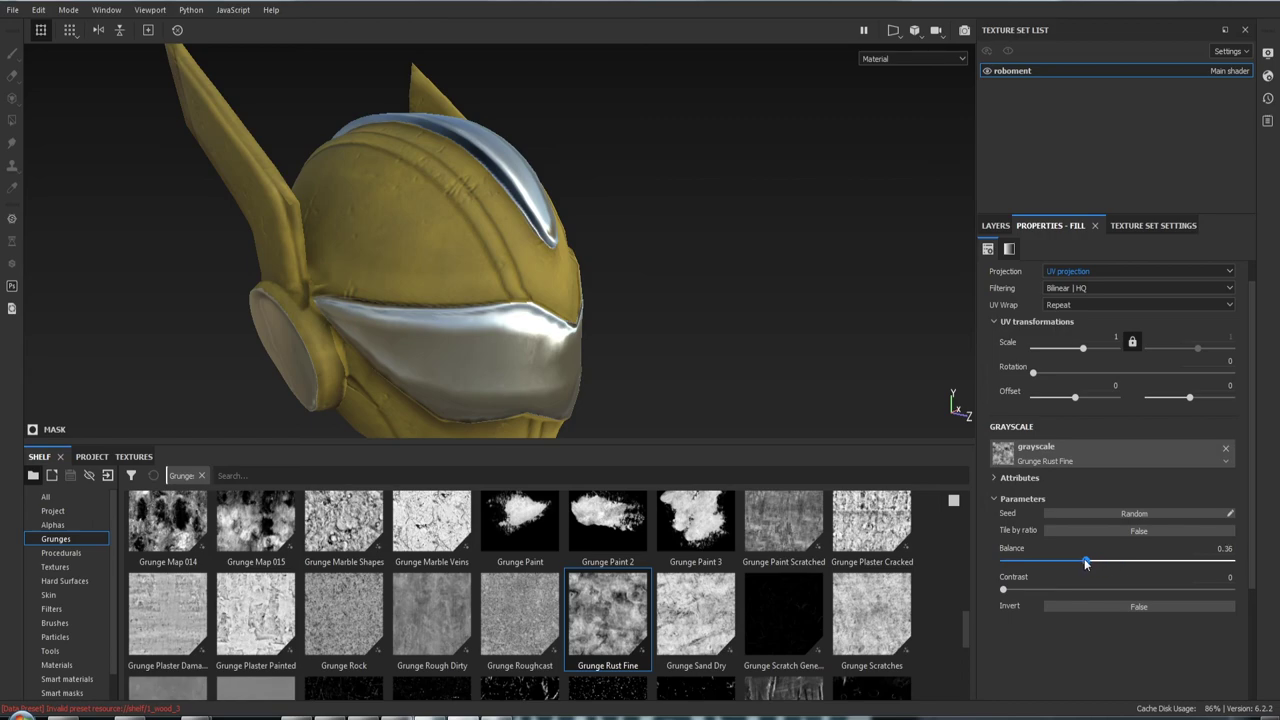
drag(1086, 563, 1031, 565)
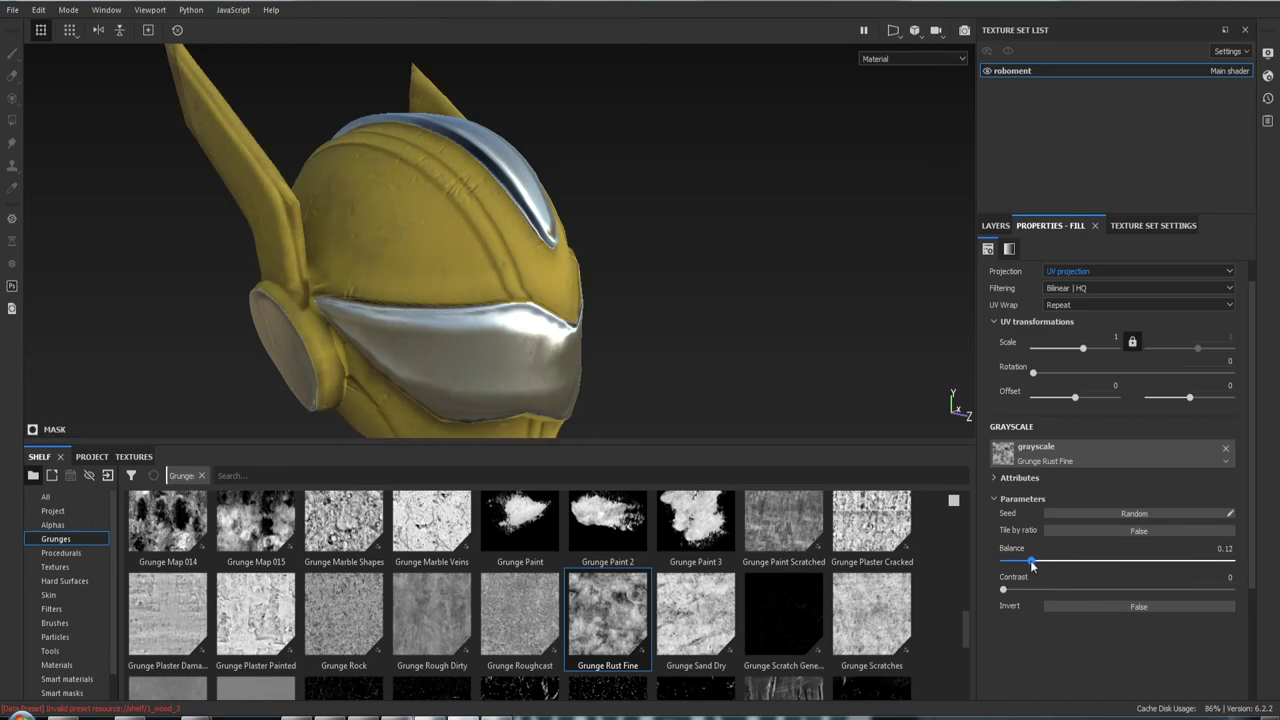
View the mask channel, retune the grunge balance, and return to the material view
key(c)
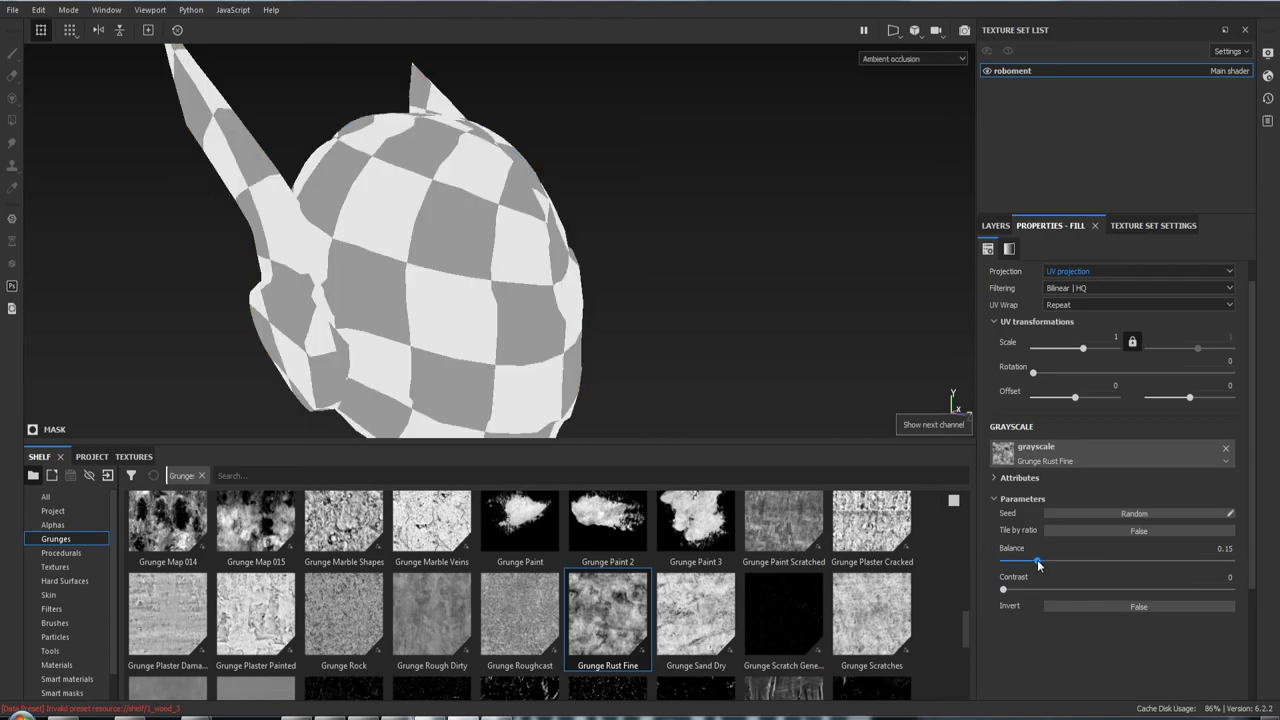
key(c)
key(c)
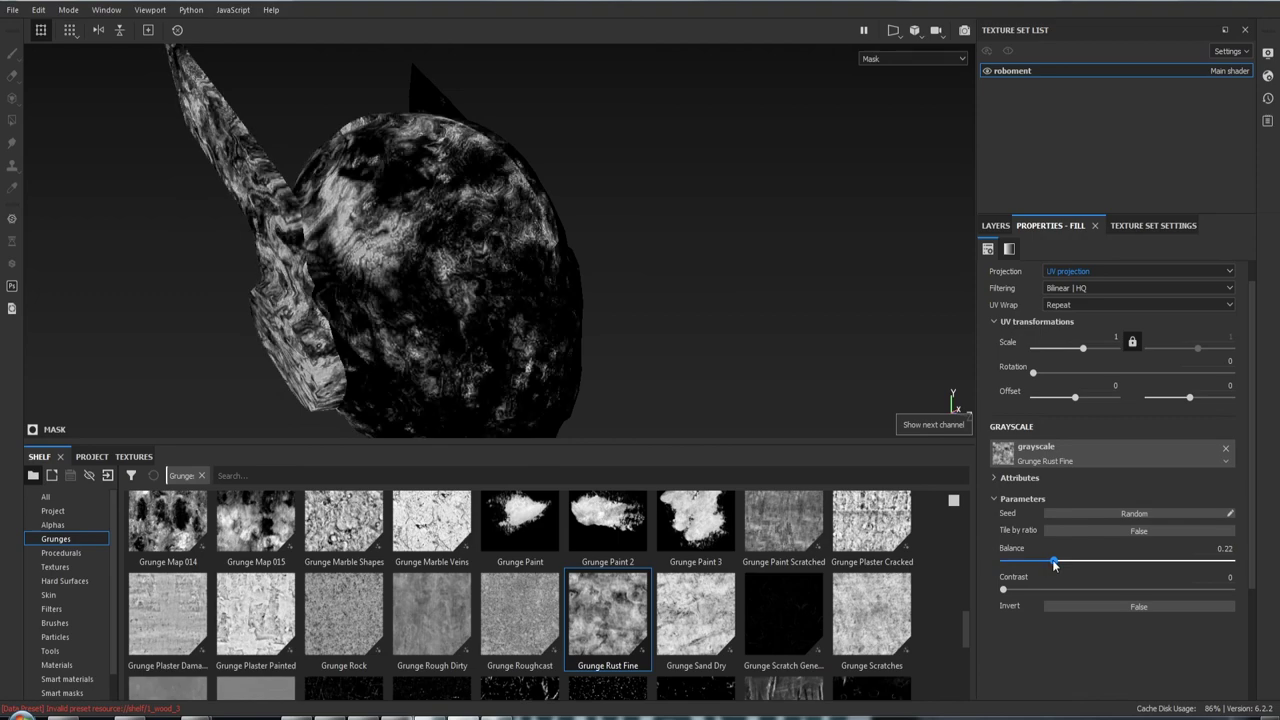
mouse_move(1050, 567)
mouse_down()
mouse_move(1091, 565)
mouse_move(1040, 563)
mouse_move(1048, 593)
mouse_up()
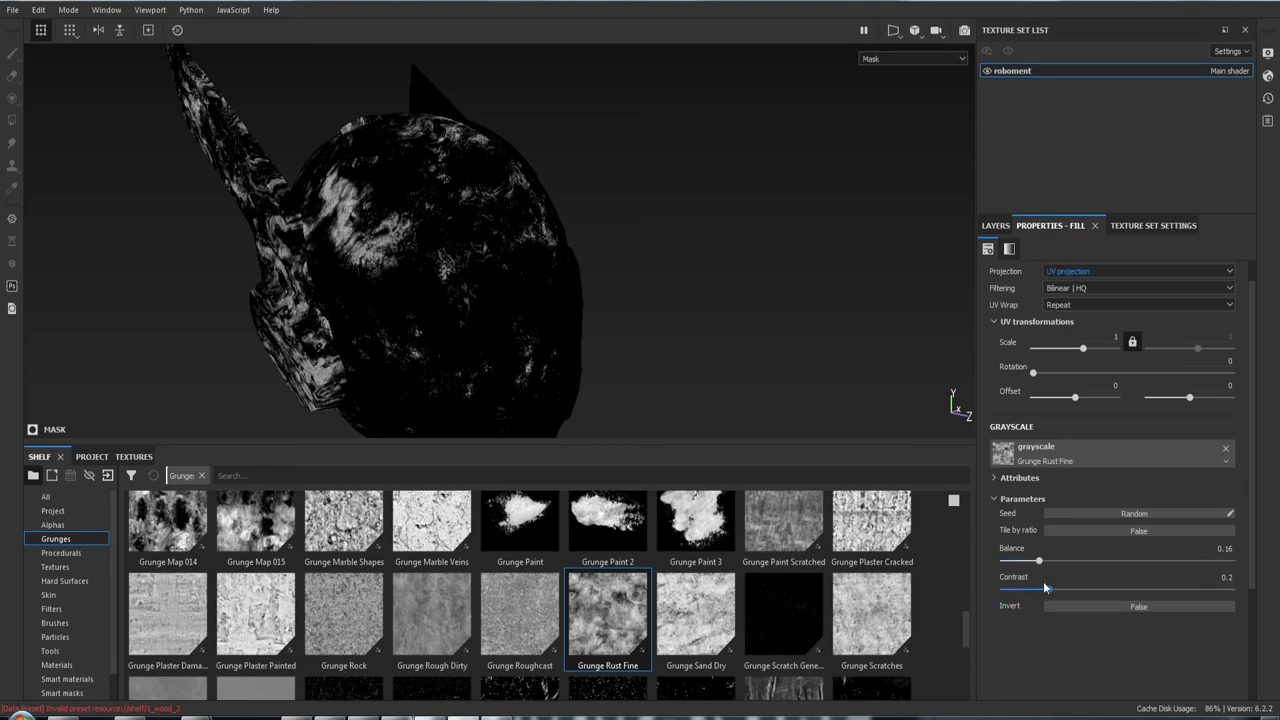
key(m)
mouse_move(723, 334)
alt+mouse_down()
mouse_move(440, 256)
mouse_move(634, 246)
mouse_move(746, 261)
alt+mouse_up()
mouse_move(746, 261)
alt+right_down()
mouse_move(611, 277)
mouse_move(703, 274)
alt+right_up()
mouse_move(703, 274)
alt+mouse_down()
mouse_move(657, 294)
mouse_move(368, 296)
mouse_move(600, 194)
alt+mouse_up()
mouse_move(600, 194)
alt+right_down()
mouse_move(807, 147)
mouse_move(600, 260)
alt+right_up()
mouse_move(600, 260)
alt+mouse_down()
mouse_move(521, 234)
mouse_move(468, 296)
mouse_move(478, 348)
alt+mouse_up()
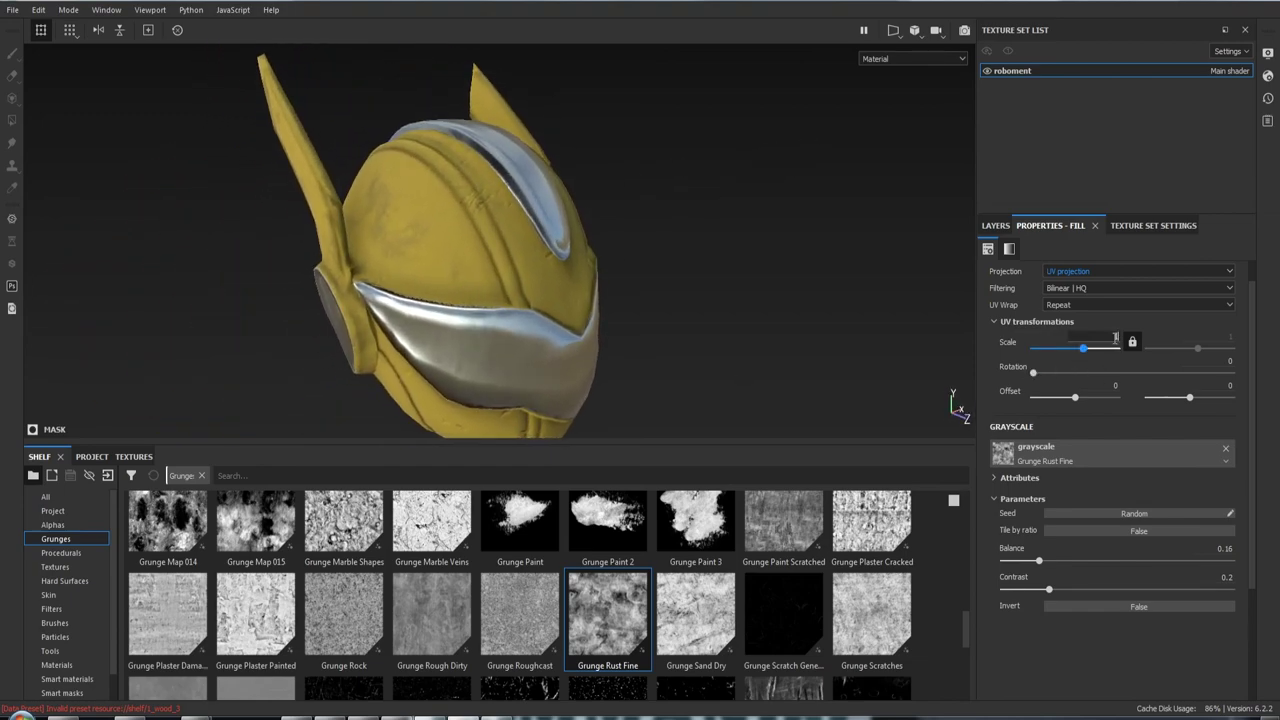
Enlarge the Grunge Rust Fine mask to scale 2 and rotate it to 13.38
drag(1113, 336, 1112, 335)
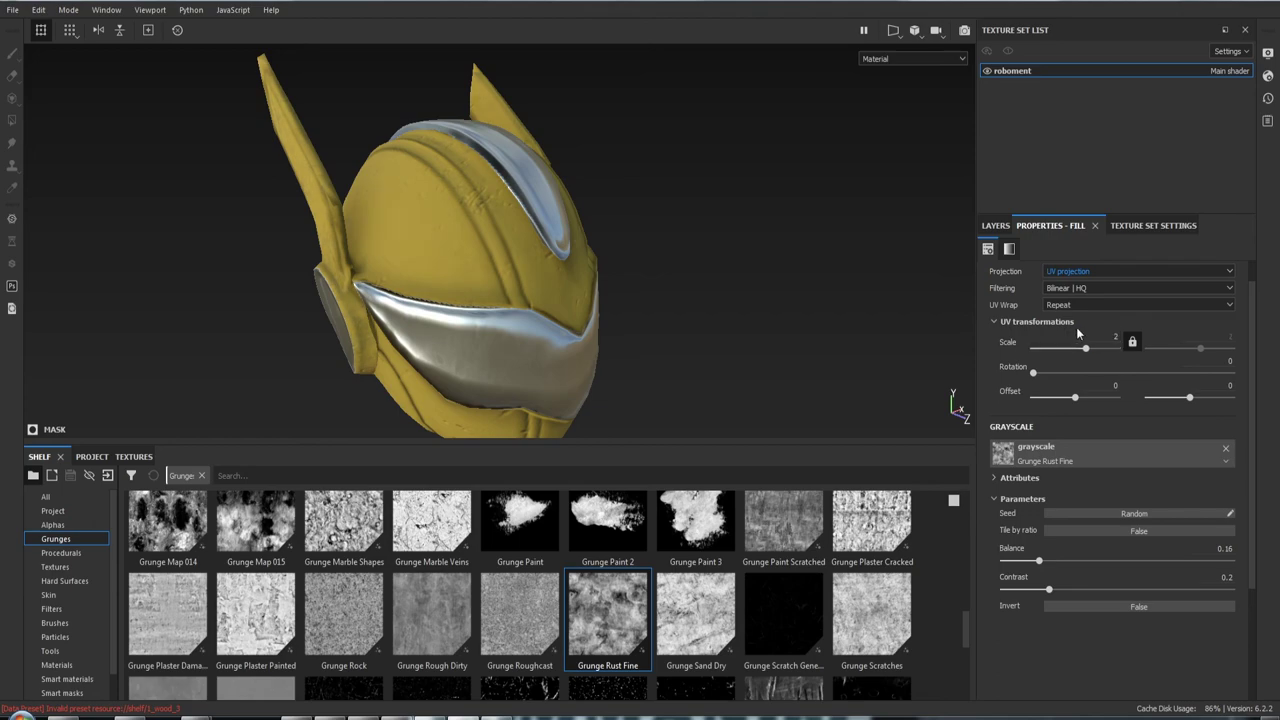
mouse_move(729, 268)
alt+mouse_down()
mouse_move(337, 243)
mouse_move(669, 322)
mouse_move(941, 252)
alt+mouse_up()
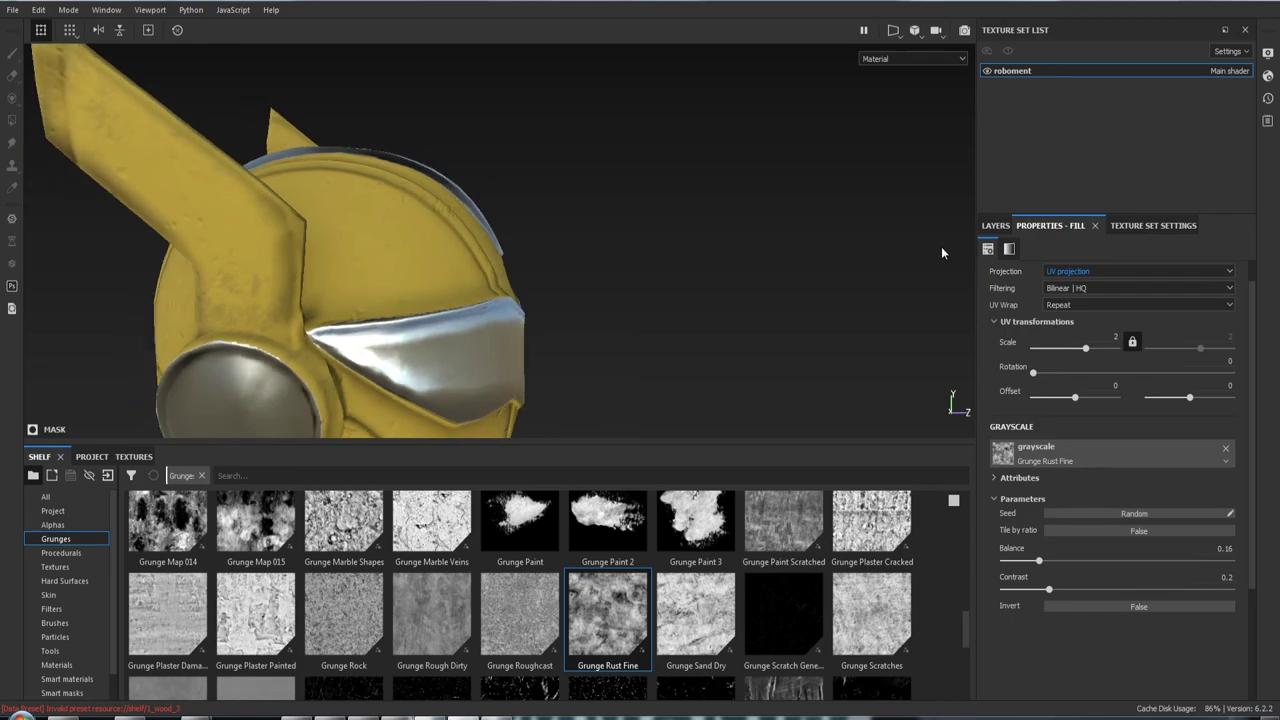
key(m)
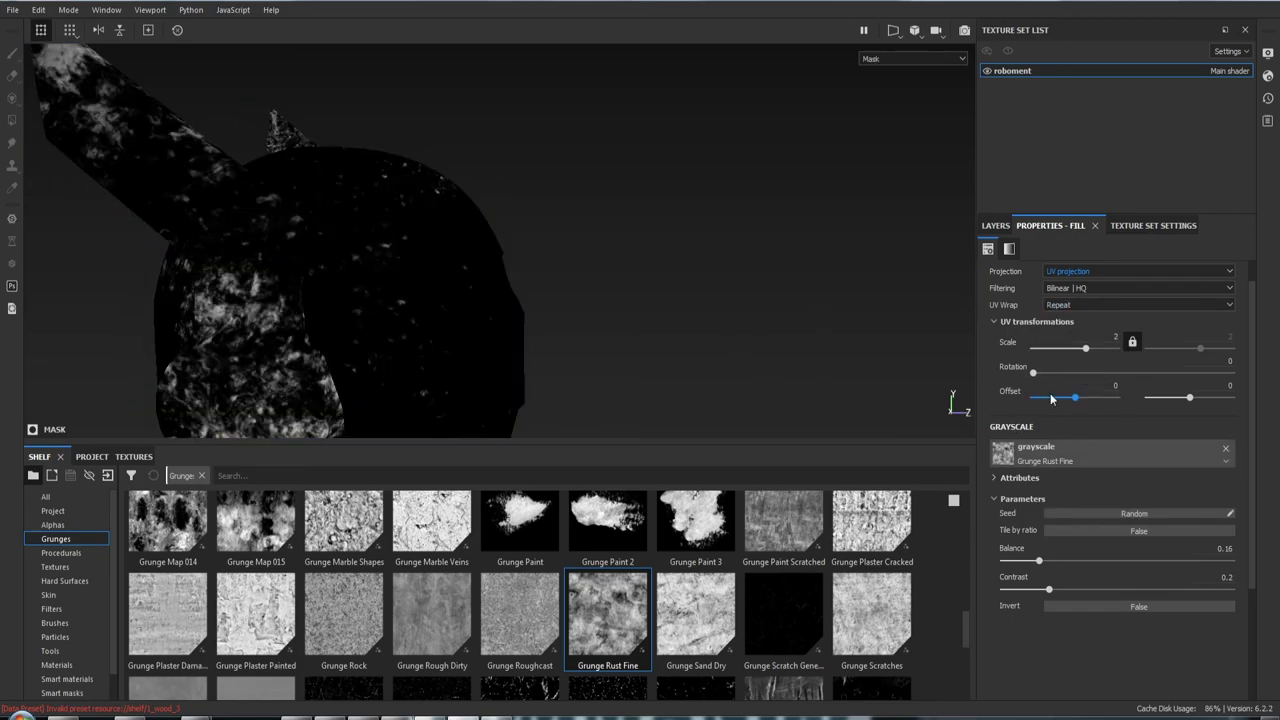
drag(1034, 375, 1041, 376)
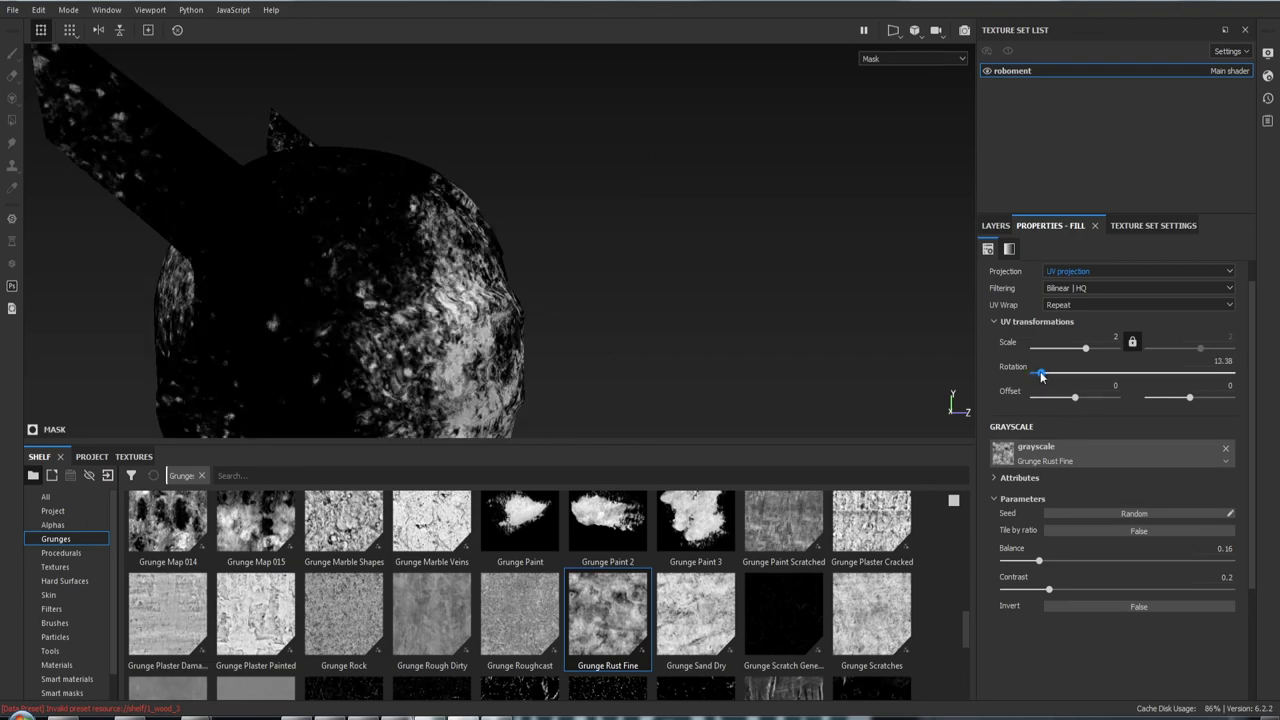
Nudge the Grunge Rust Fine mask offset to 0.02 and check its placement
key(m)
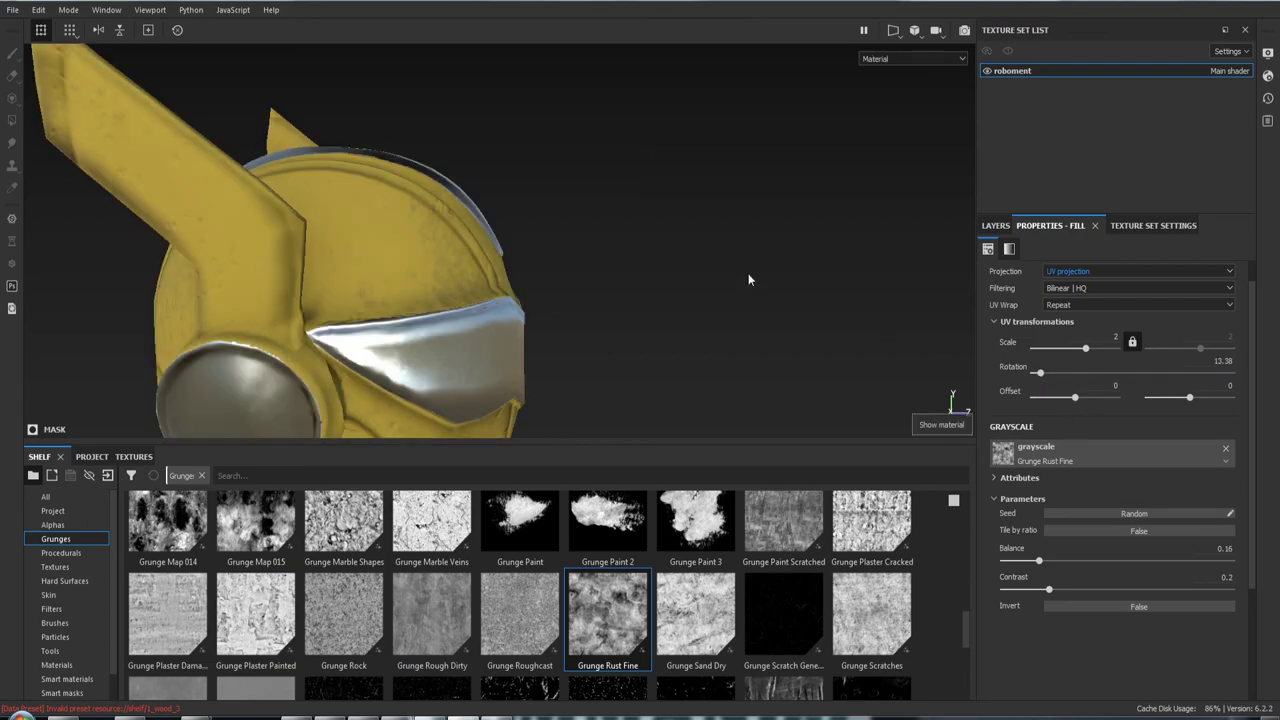
alt+drag(700, 270, 384, 273)
shift+right_drag(755, 278, 714, 281)
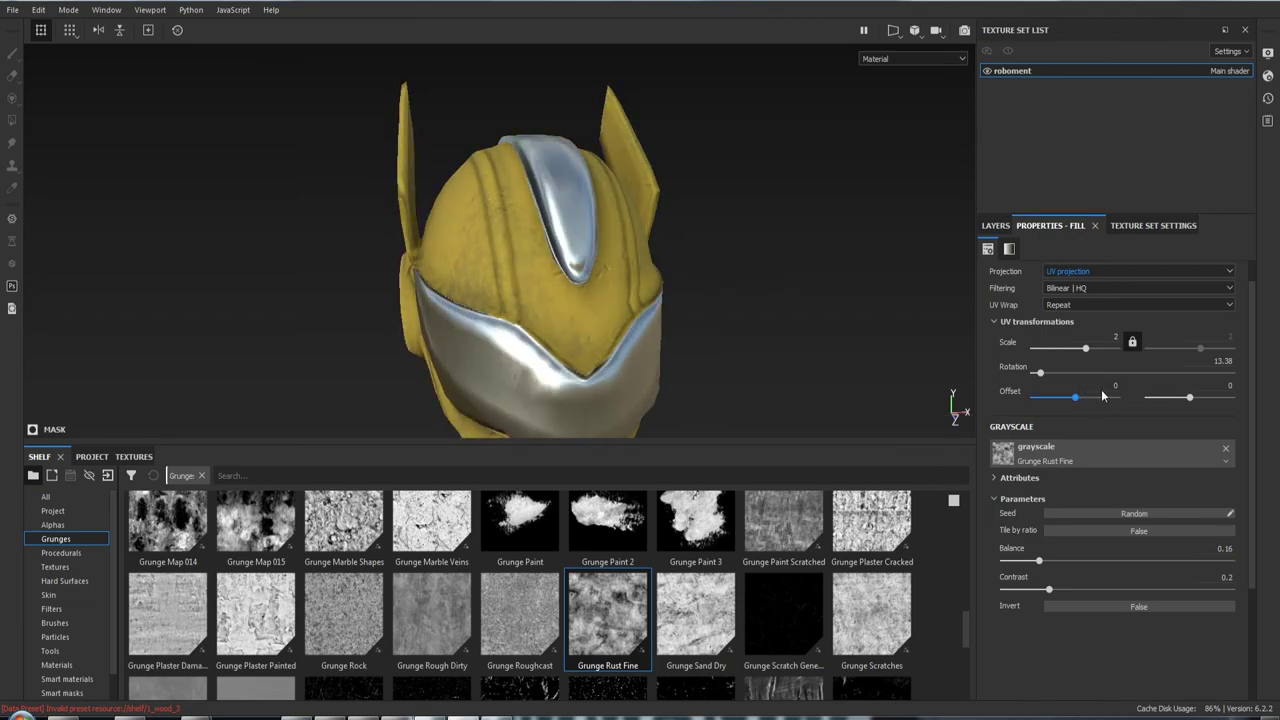
drag(1076, 400, 1075, 398)
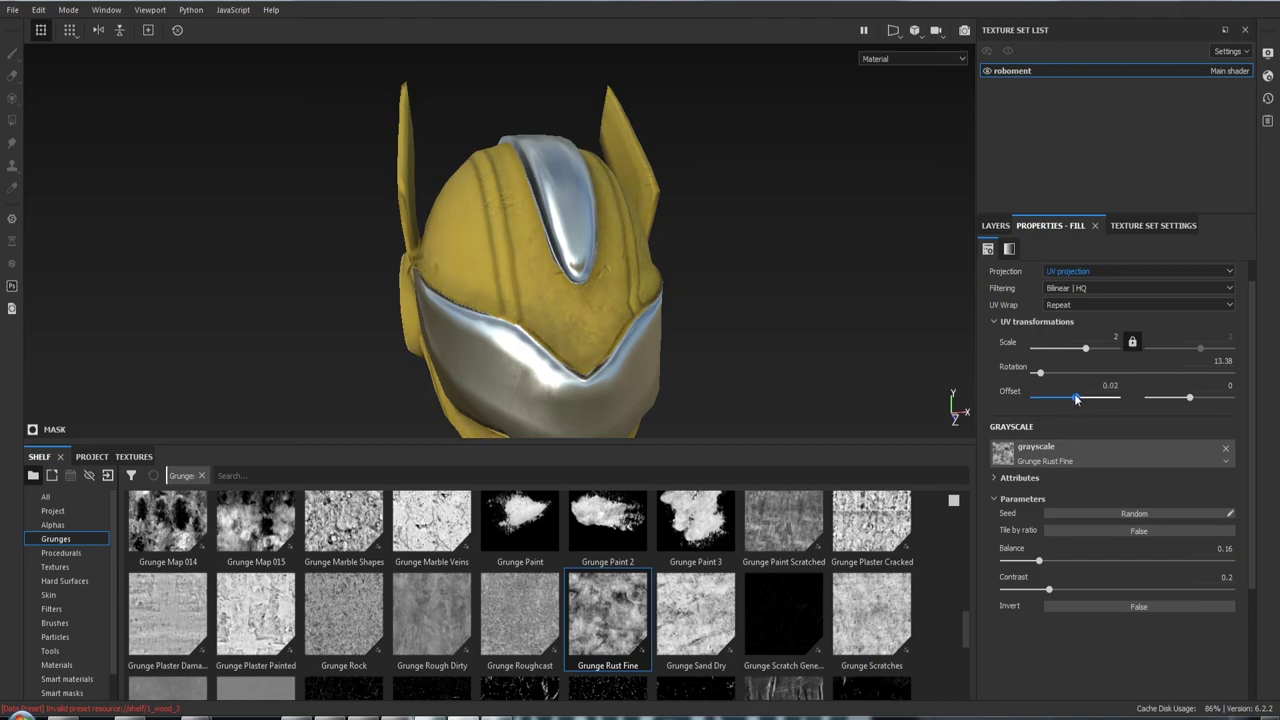
mouse_move(866, 377)
alt+mouse_down()
mouse_move(481, 265)
mouse_move(809, 288)
mouse_move(694, 283)
mouse_move(740, 283)
mouse_move(654, 266)
mouse_move(479, 52)
mouse_move(529, 177)
mouse_move(577, 206)
mouse_move(452, 250)
mouse_move(563, 240)
mouse_move(637, 252)
mouse_move(626, 243)
mouse_move(683, 223)
mouse_move(655, 260)
alt+mouse_up()
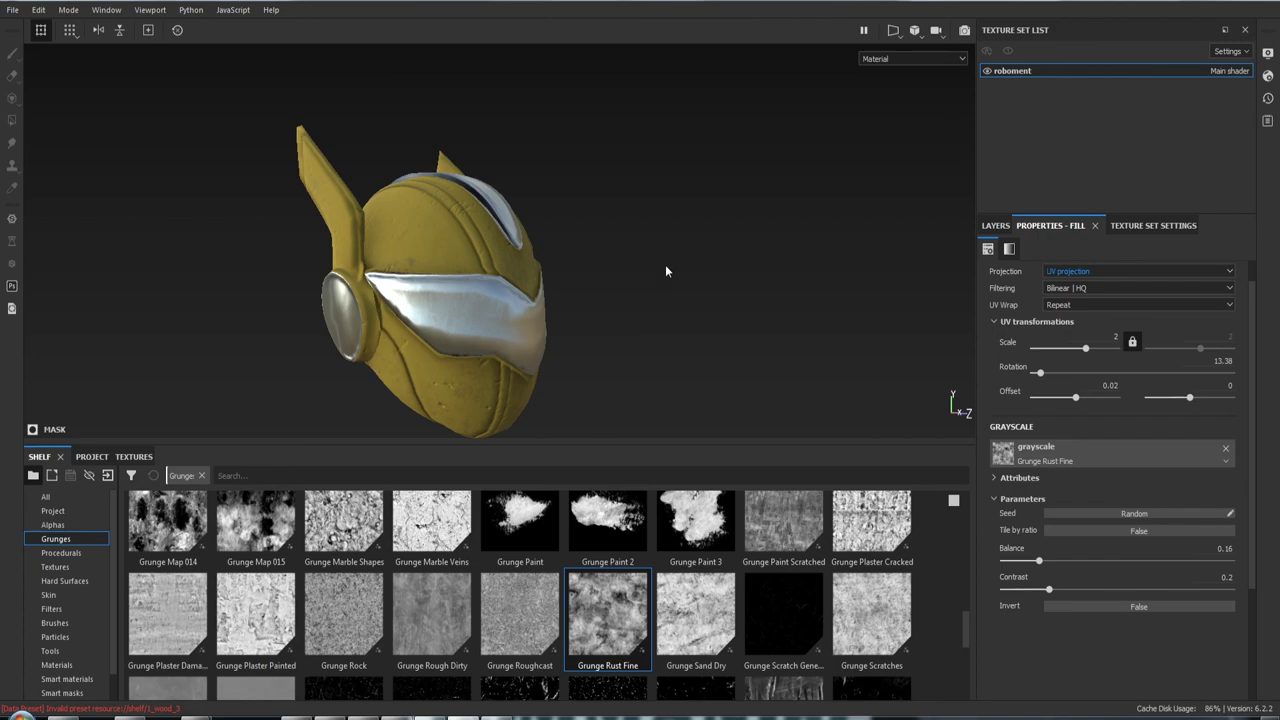
Set Fill layer 3's roughness to 0.2709
click(996, 226)
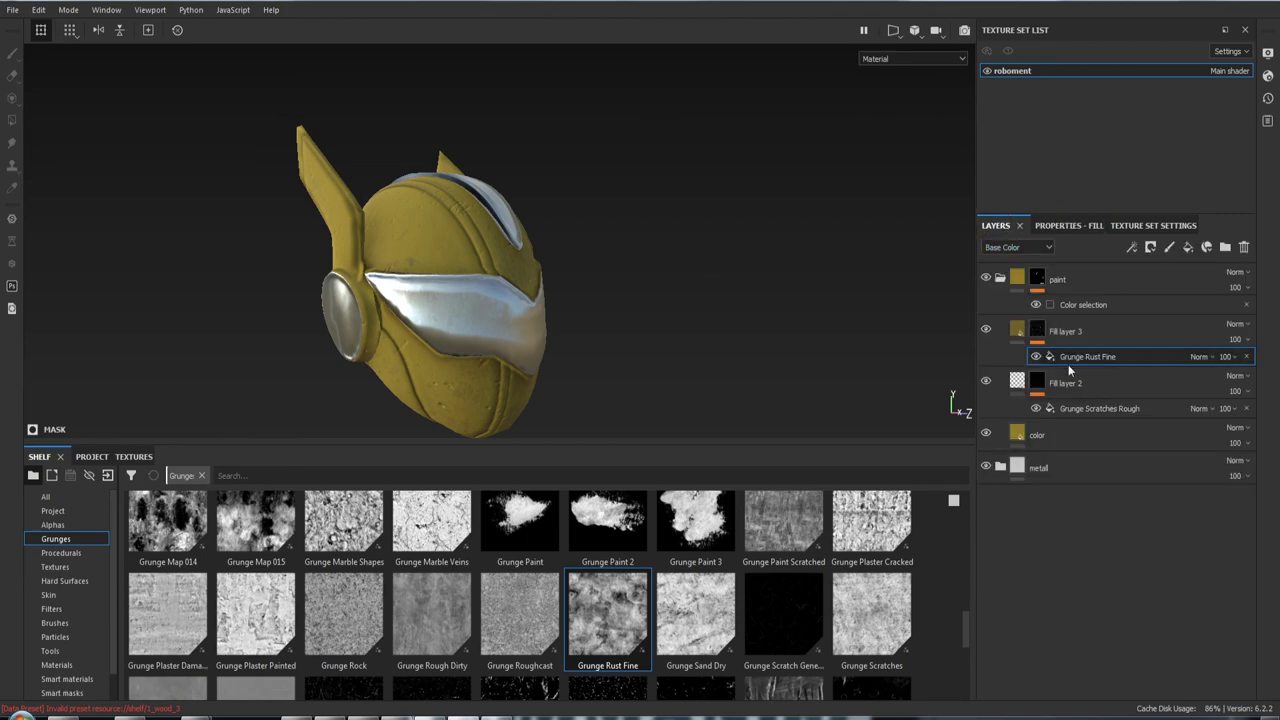
click(1062, 331)
click(1064, 226)
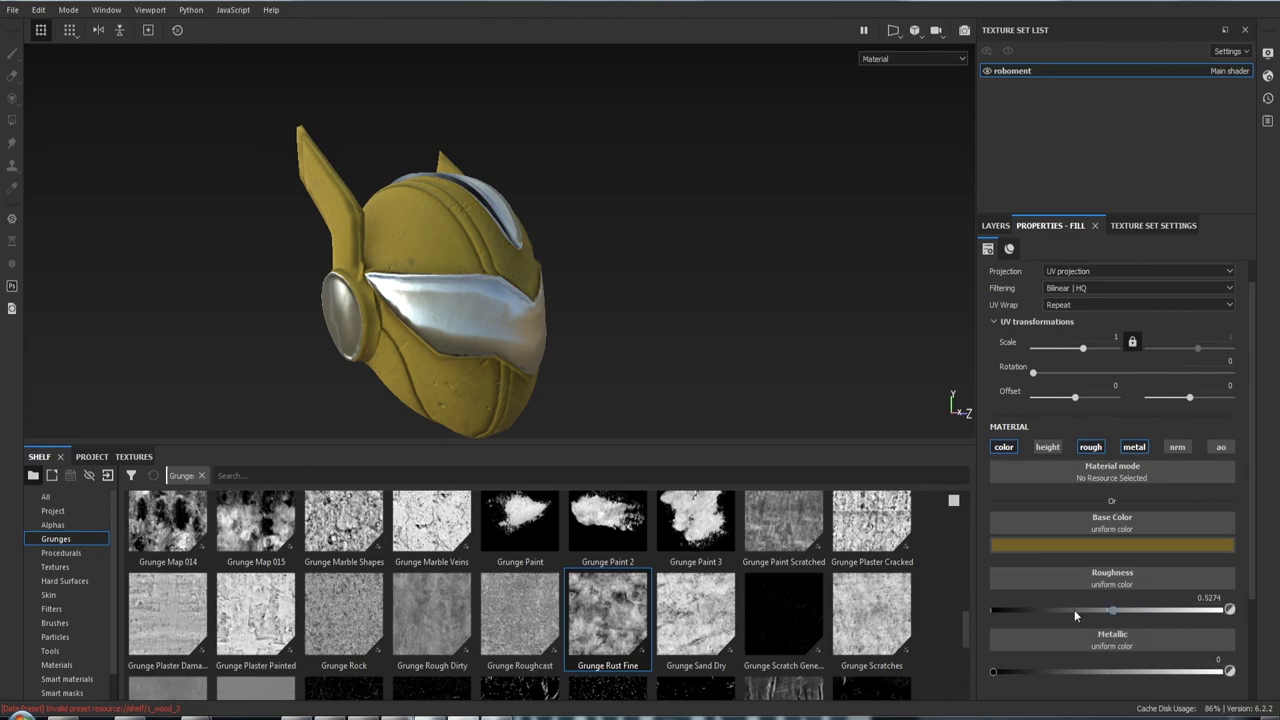
drag(1028, 609, 1054, 613)
Orbit and zoom close on the helmet surface to inspect the glossier grime
mouse_move(647, 316)
alt+mouse_down()
mouse_move(694, 317)
mouse_move(634, 389)
alt+mouse_up()
alt+right_drag(634, 389, 643, 464)
mouse_move(678, 313)
alt+mouse_down()
mouse_move(645, 308)
mouse_move(680, 300)
alt+mouse_up()
alt+right_drag(640, 380, 651, 401)
mouse_move(651, 401)
alt+mouse_down()
mouse_move(826, 346)
mouse_move(679, 355)
alt+mouse_up()
alt+right_drag(679, 355, 840, 331)
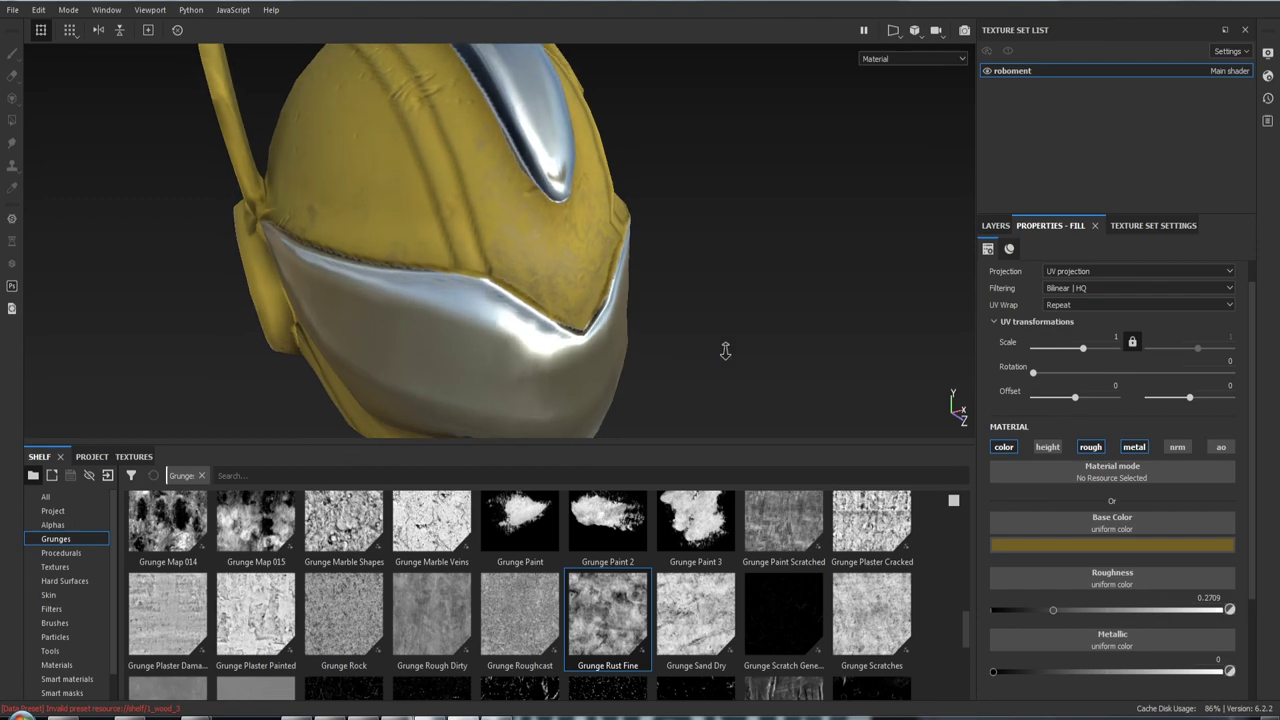
alt+middle_drag(840, 331, 801, 343)
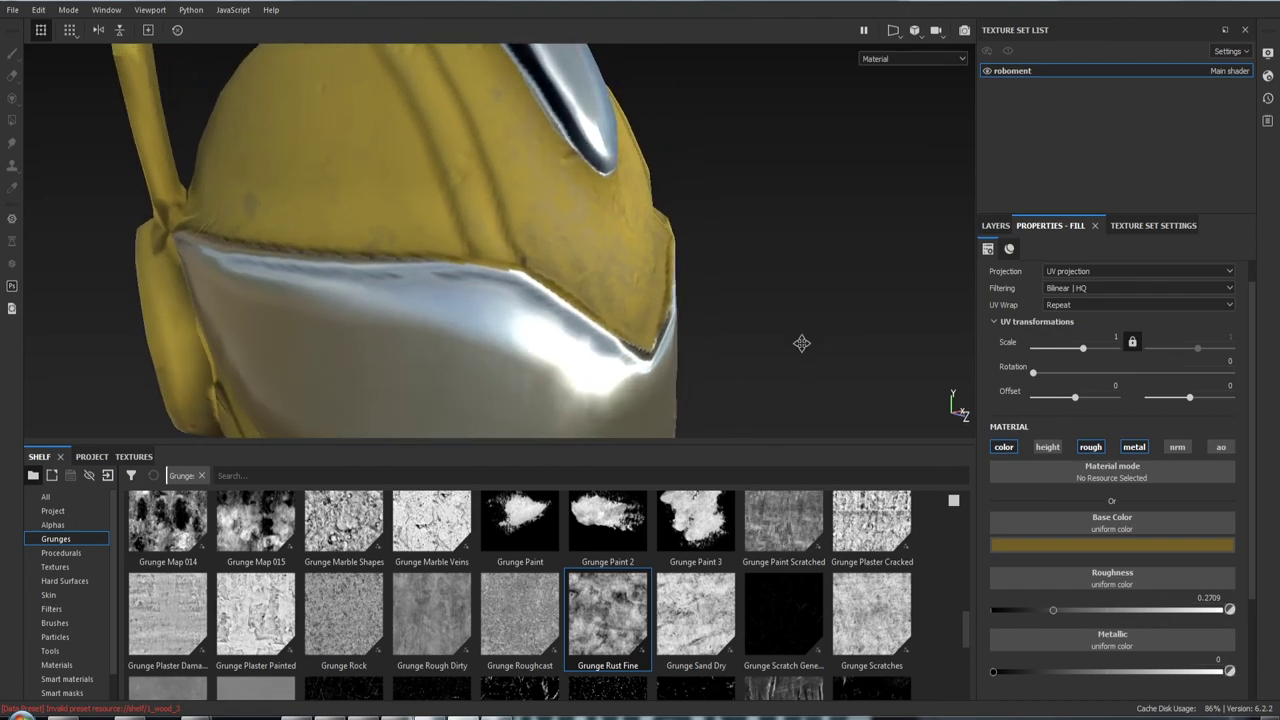
alt+drag(801, 343, 806, 353)
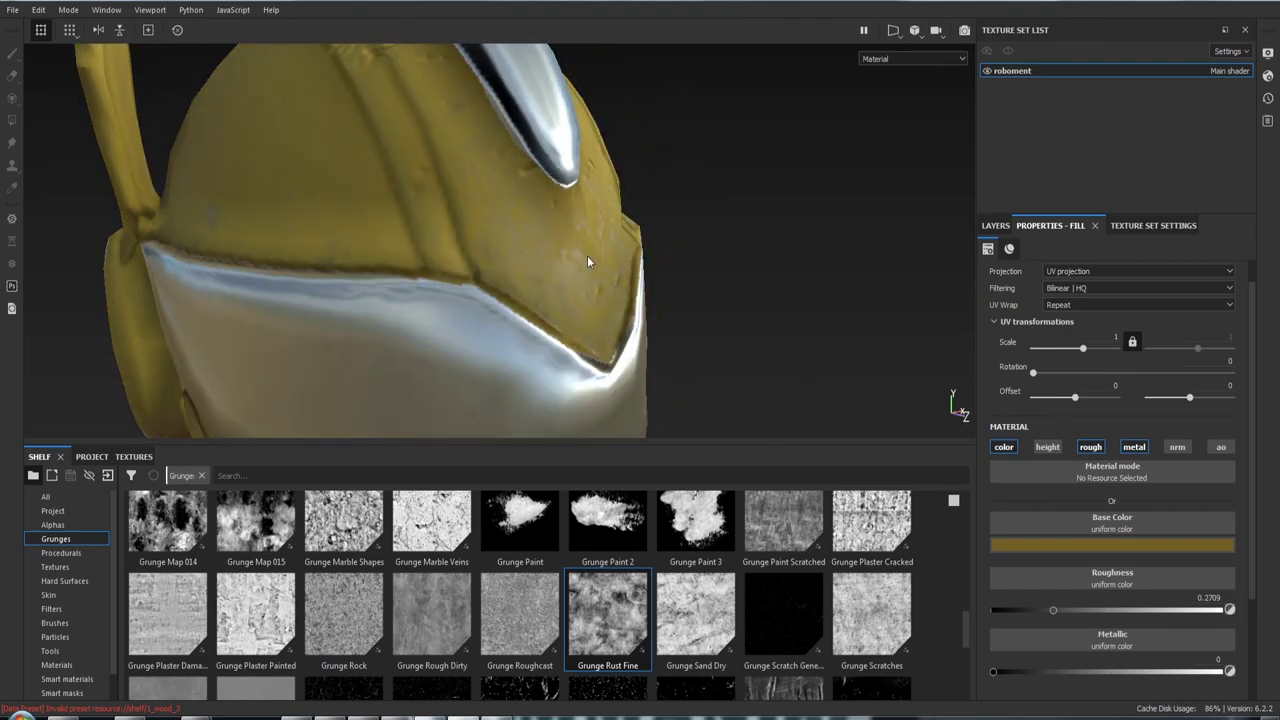
mouse_move(572, 289)
shift+right_down()
mouse_move(760, 229)
mouse_move(782, 311)
shift+right_up()
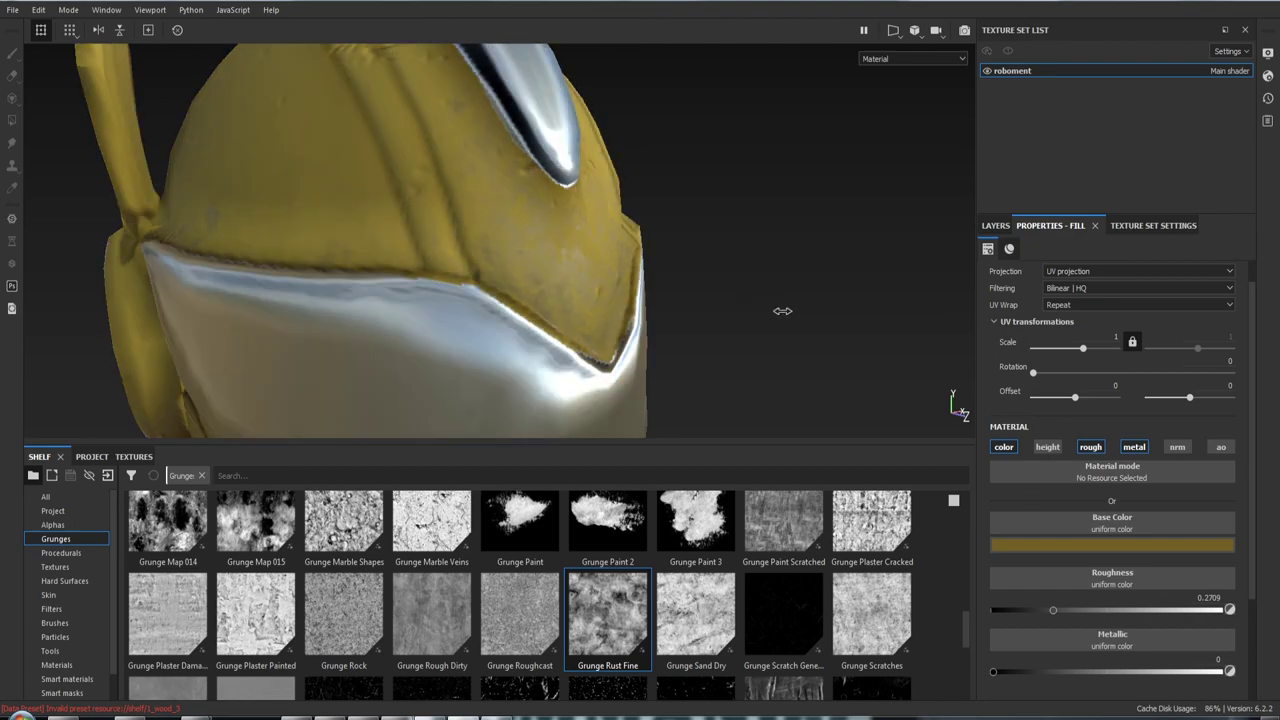
Toggle Fill layer 3 off and back on to compare the helmet with and without dirt
click(995, 226)
click(986, 331)
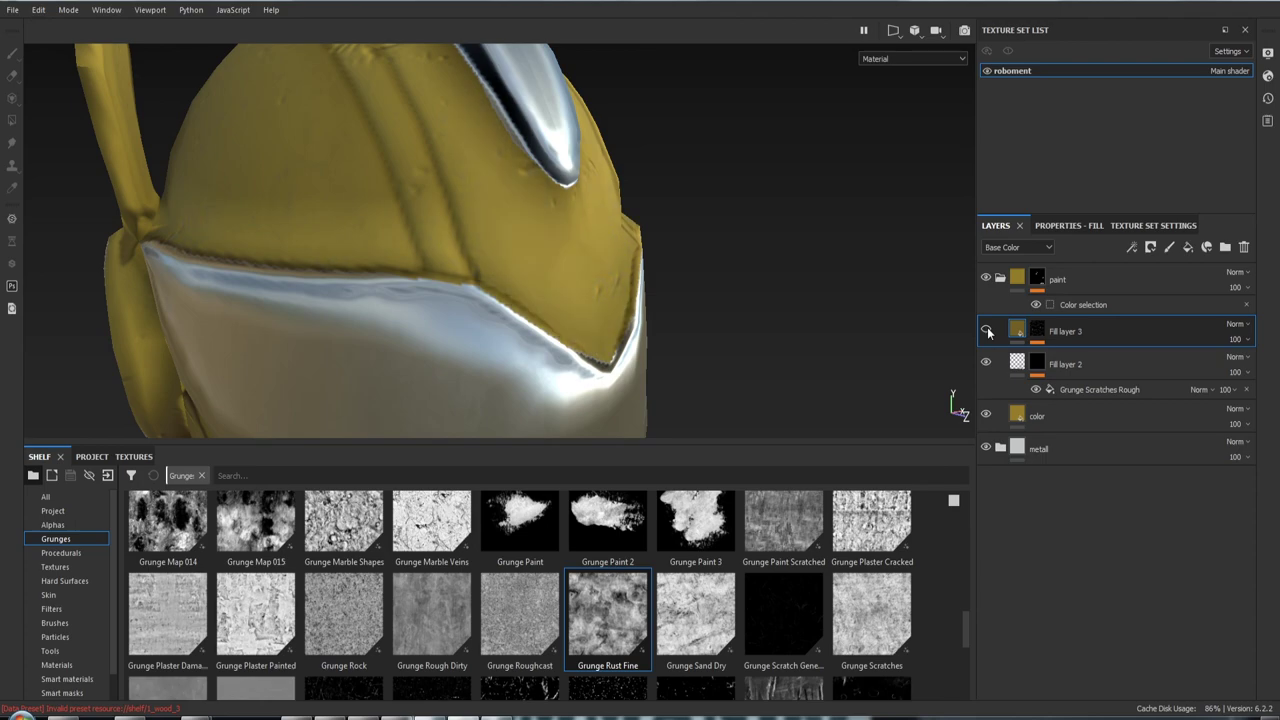
click(986, 331)
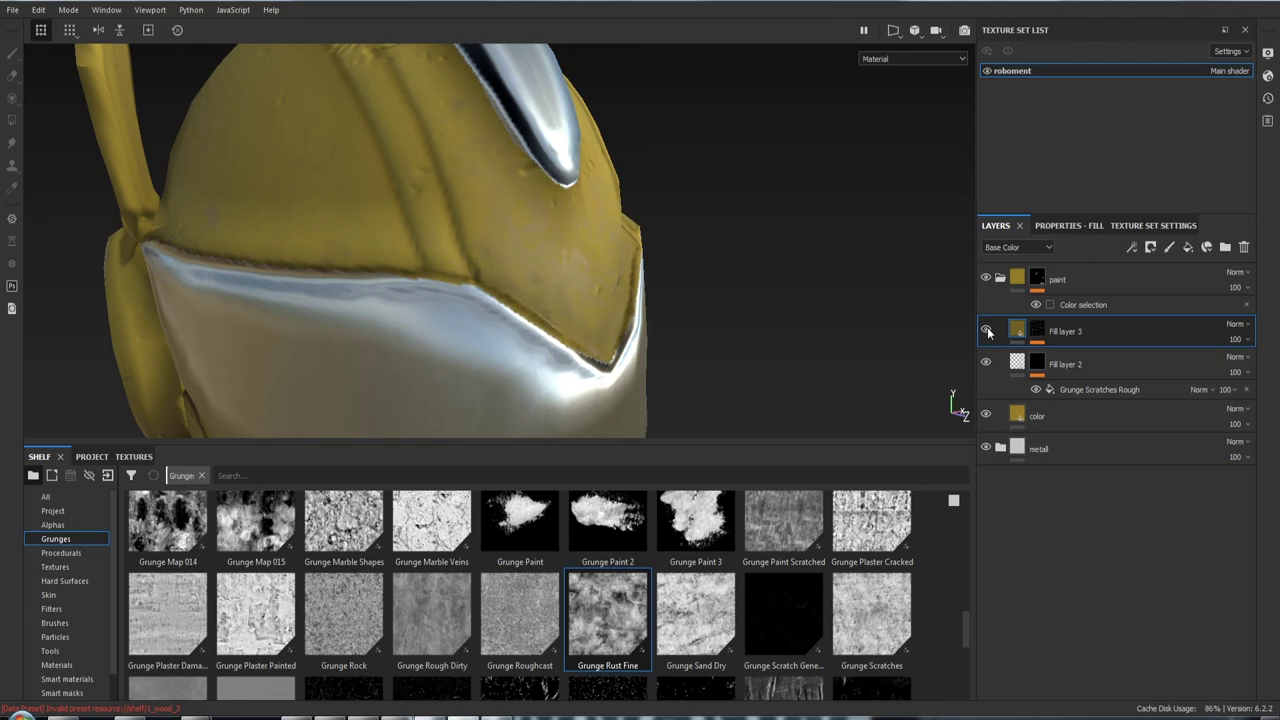
click(986, 331)
click(986, 331)
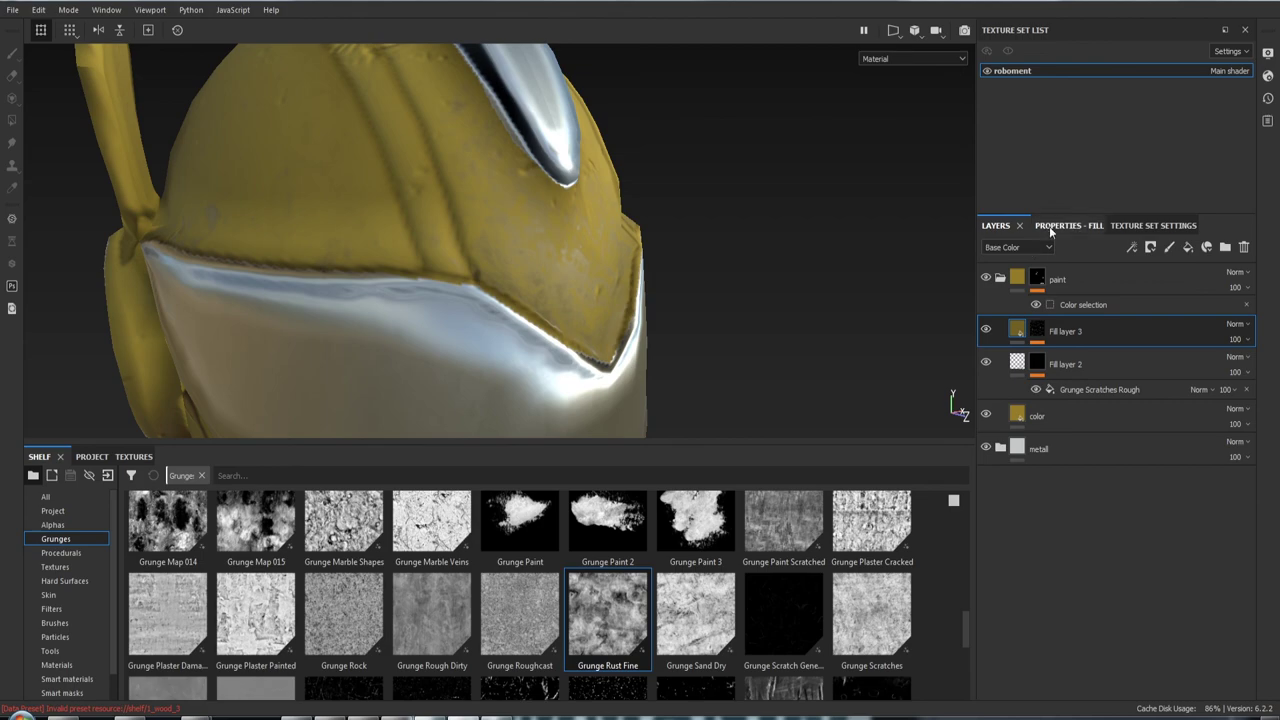
Orbit close around the helmet's left side, then zoom out to the whole helmet
mouse_move(921, 263)
alt+mouse_down()
mouse_move(509, 317)
mouse_move(544, 311)
mouse_move(617, 194)
mouse_move(674, 263)
mouse_move(753, 300)
alt+mouse_up()
mouse_move(753, 300)
shift+right_down()
mouse_move(751, 288)
mouse_move(729, 300)
mouse_move(747, 301)
shift+right_up()
mouse_move(747, 301)
alt+mouse_down()
mouse_move(757, 304)
mouse_move(429, 309)
mouse_move(672, 300)
alt+mouse_up()
alt+middle_drag(672, 306, 443, 277)
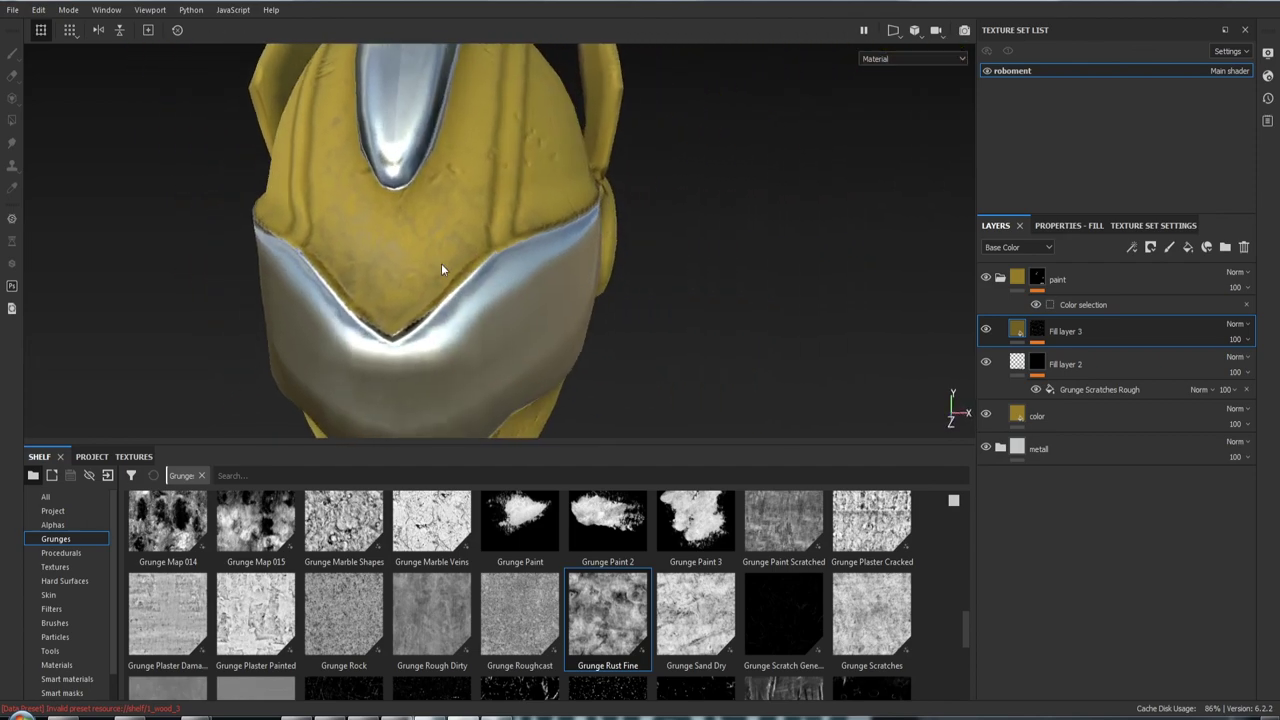
alt+right_drag(443, 277, 694, 266)
alt+middle_drag(354, 277, 516, 323)
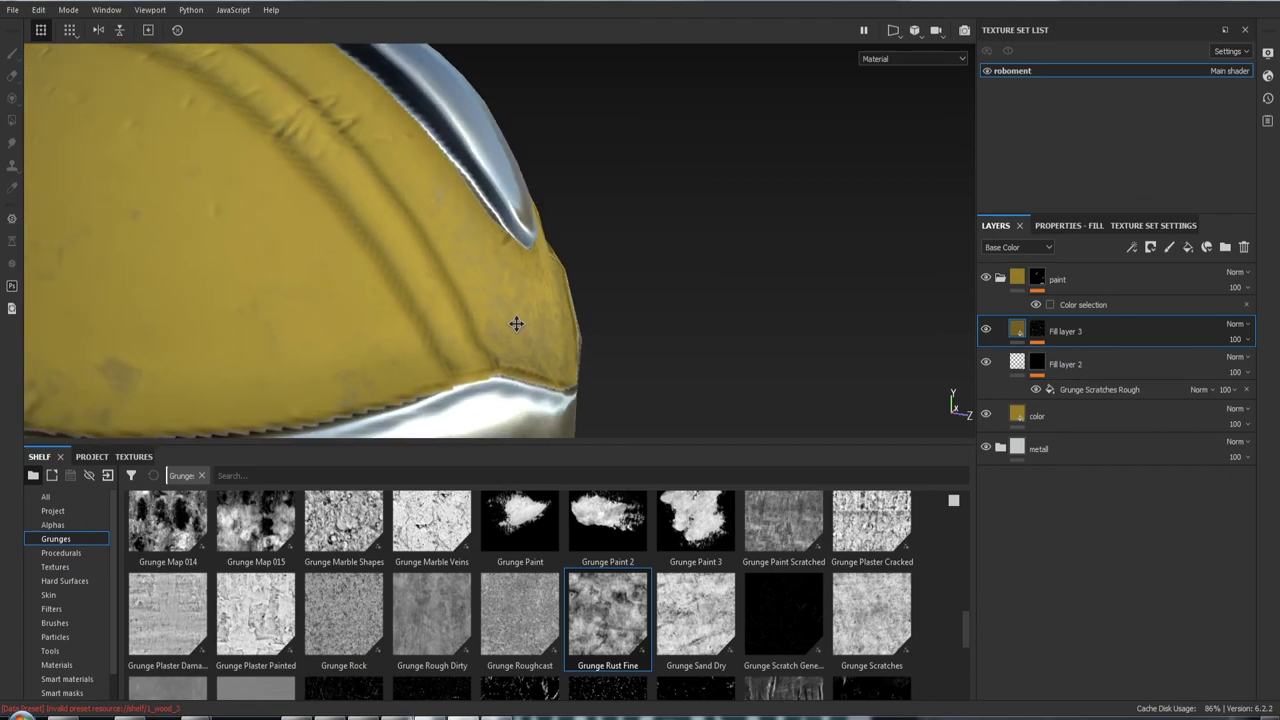
mouse_move(516, 323)
alt+right_down()
mouse_move(403, 217)
mouse_move(430, 155)
alt+right_up()
alt+drag(430, 155, 439, 125)
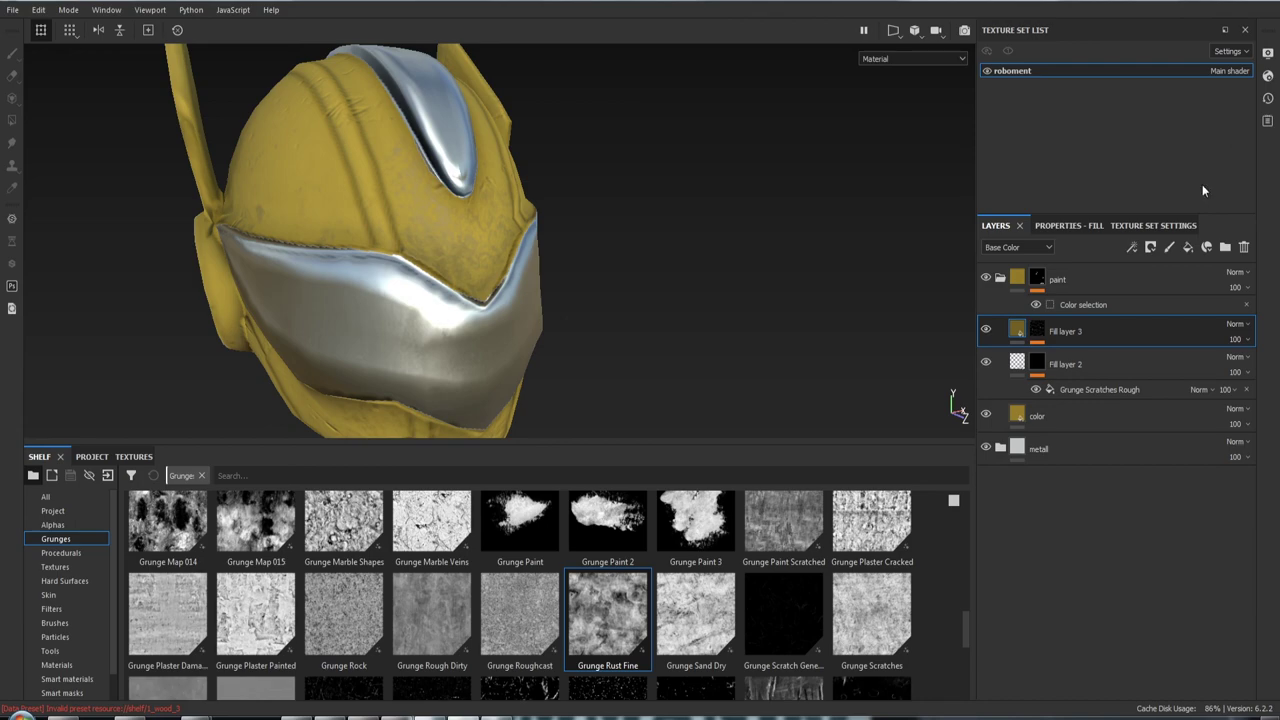
Orbit to front and three-quarter views to inspect the dirt on the lower helmet
mouse_move(715, 221)
alt+mouse_down()
mouse_move(633, 218)
mouse_move(735, 214)
alt+mouse_up()
mouse_move(658, 225)
alt+right_down()
mouse_move(752, 234)
mouse_move(634, 194)
alt+right_up()
mouse_move(634, 194)
alt+mouse_down()
mouse_move(504, 190)
mouse_move(604, 226)
mouse_move(560, 151)
alt+mouse_up()
mouse_move(560, 151)
alt+right_down()
mouse_move(659, 289)
mouse_move(700, 300)
mouse_move(586, 123)
alt+right_up()
alt+drag(586, 123, 828, 219)
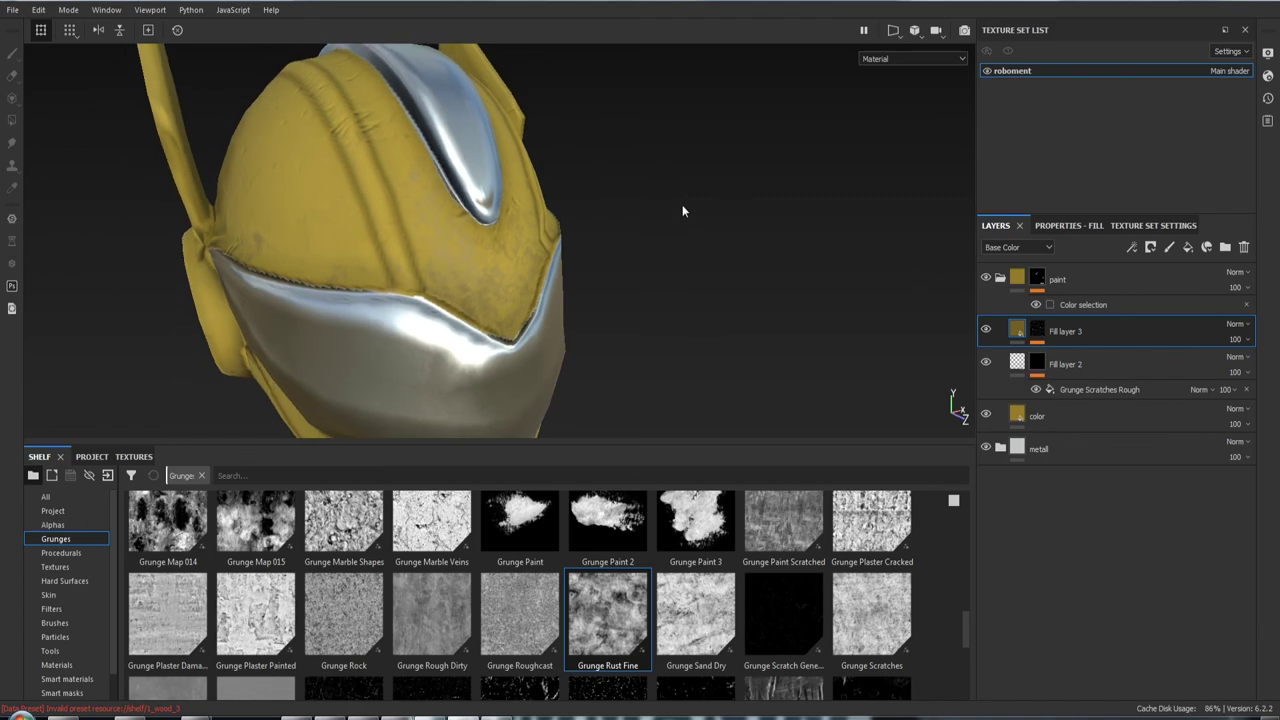
mouse_move(682, 211)
alt+mouse_down()
mouse_move(623, 197)
mouse_move(646, 214)
mouse_move(606, 151)
alt+mouse_up()
alt+right_drag(606, 151, 617, 333)
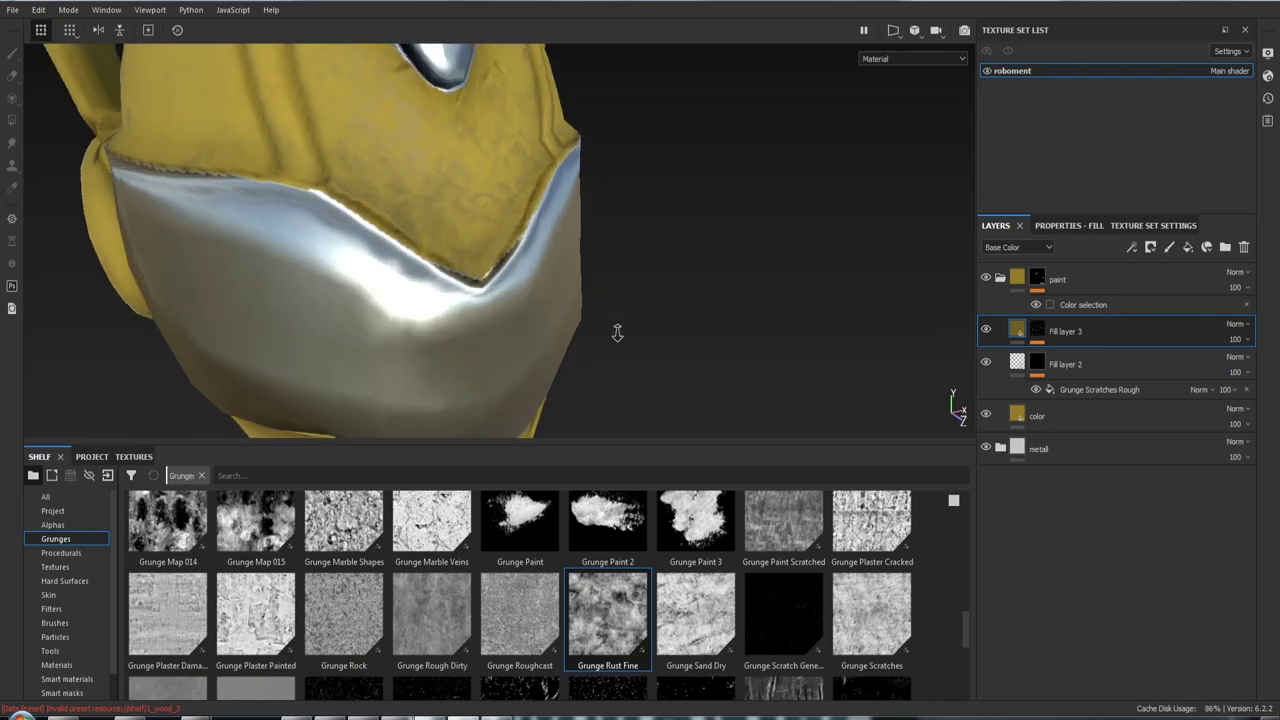
mouse_move(617, 333)
alt+mouse_down()
mouse_move(466, 169)
mouse_move(440, 189)
mouse_move(394, 148)
mouse_move(471, 157)
mouse_move(443, 163)
mouse_move(342, 11)
mouse_move(399, 231)
mouse_move(363, 160)
mouse_move(401, 175)
alt+mouse_up()
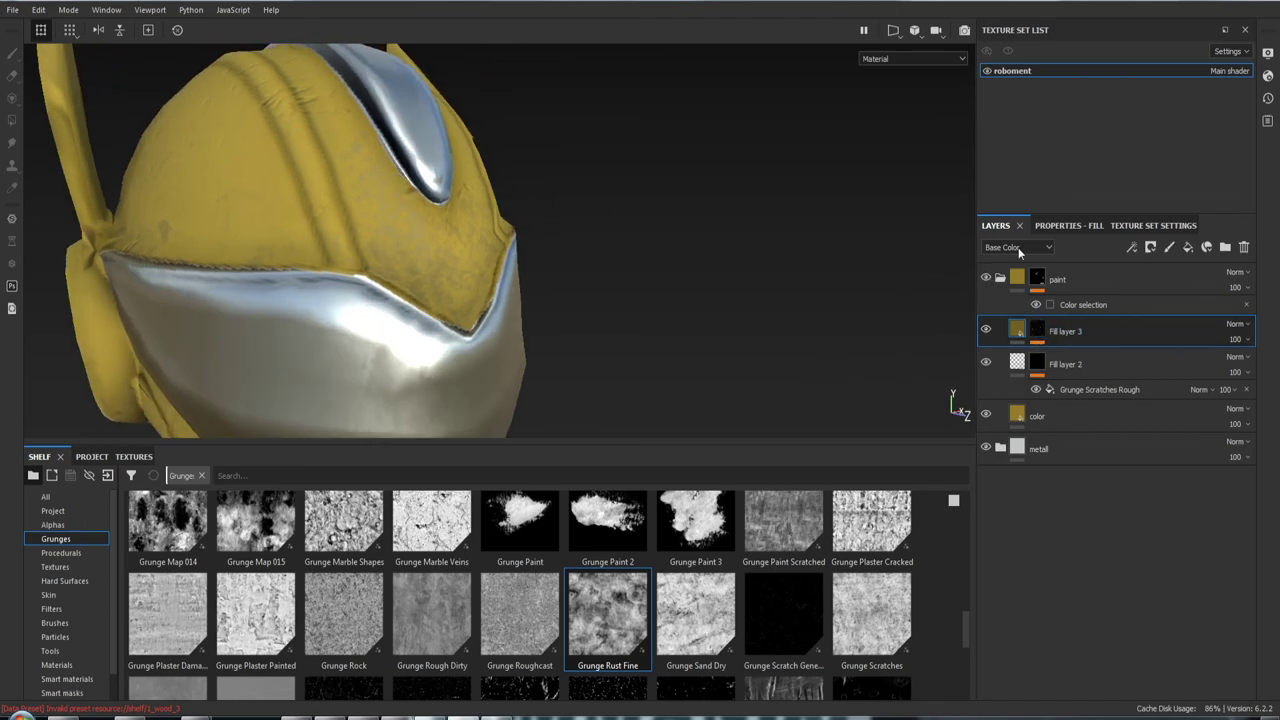
alt+drag(642, 261, 603, 286)
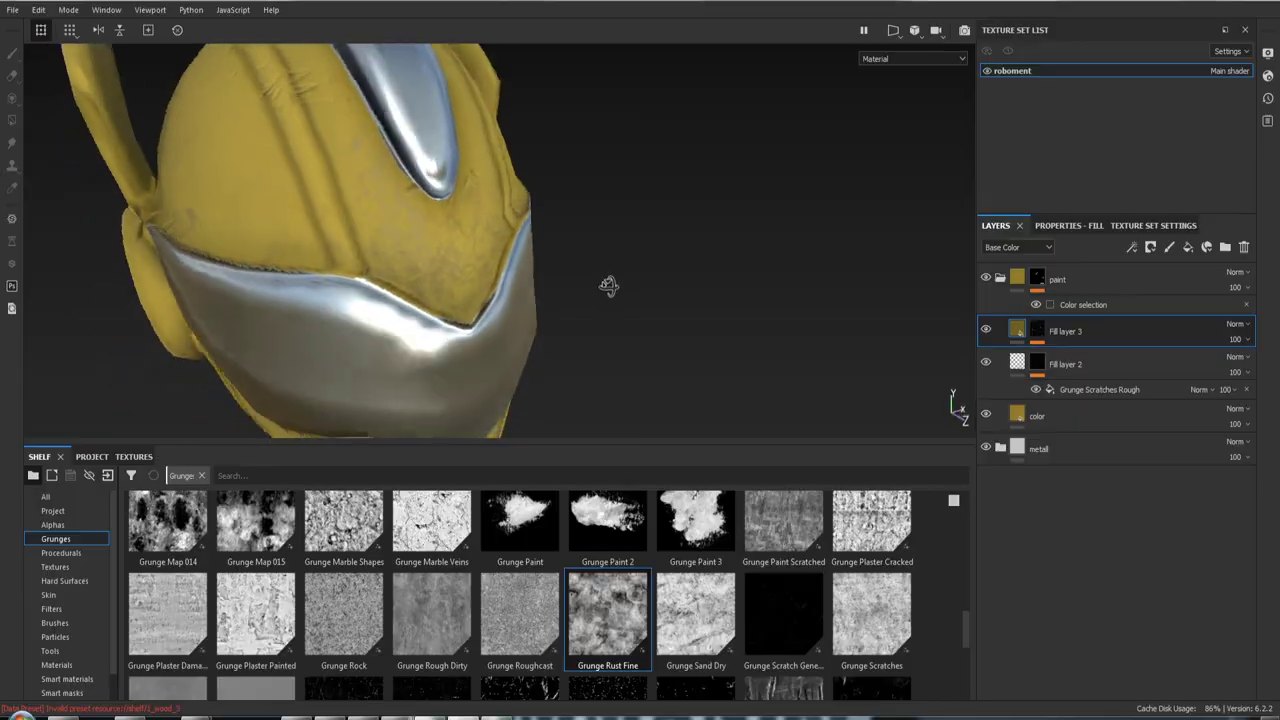